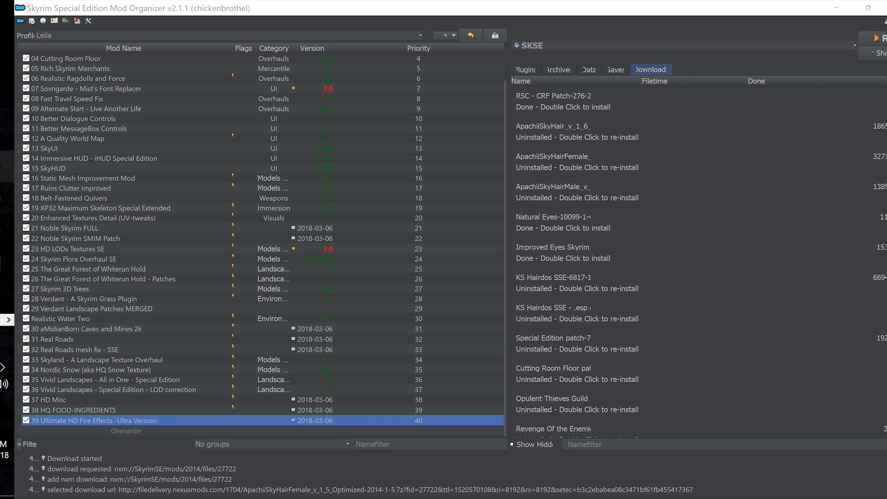
- Switch to the browser and manually download the Hishy_NPC_RecordForwarding.pas main file from the Nexus Mods page
left_click(4, 133)
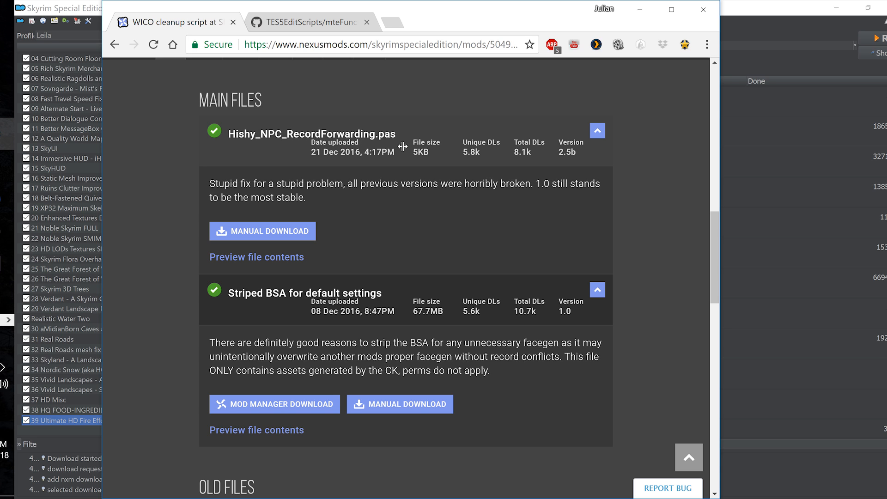
left_click(272, 236)
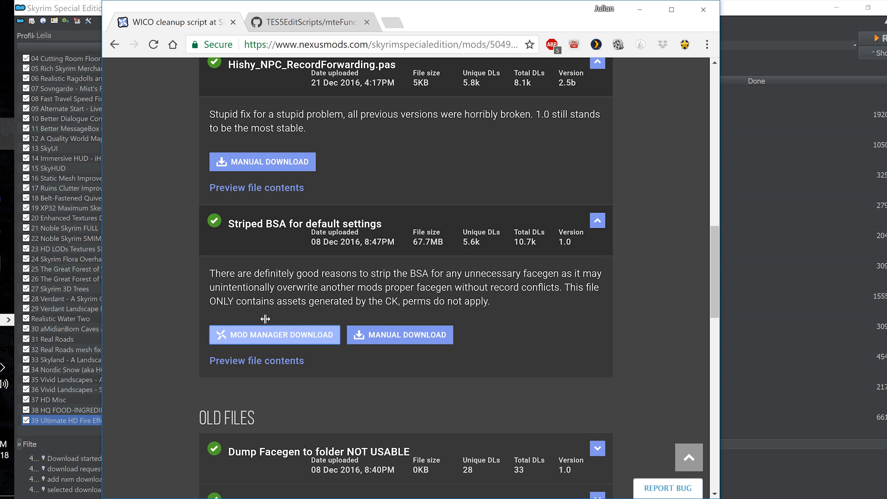
- Copy the entire source code of mteFunctions.pas from its GitHub page, through the final line of the script
left_click(290, 28)
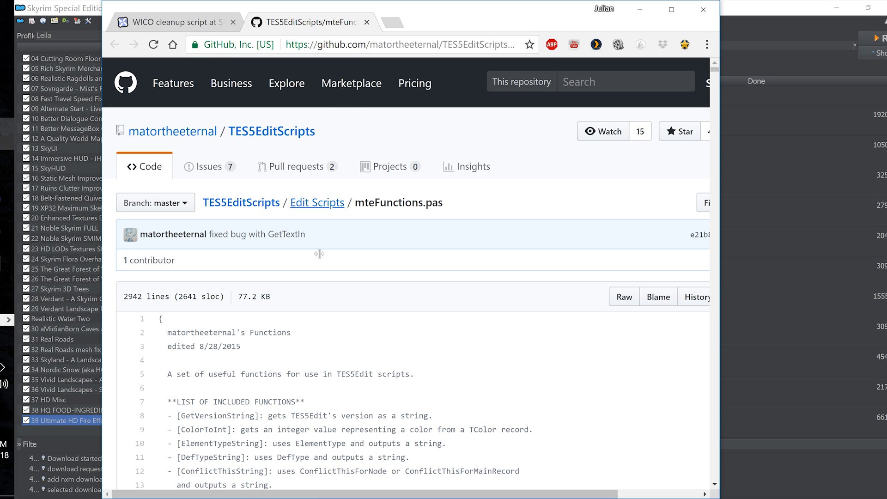
left_click_drag(160, 320, 353, 483)
key("ctrl+c")
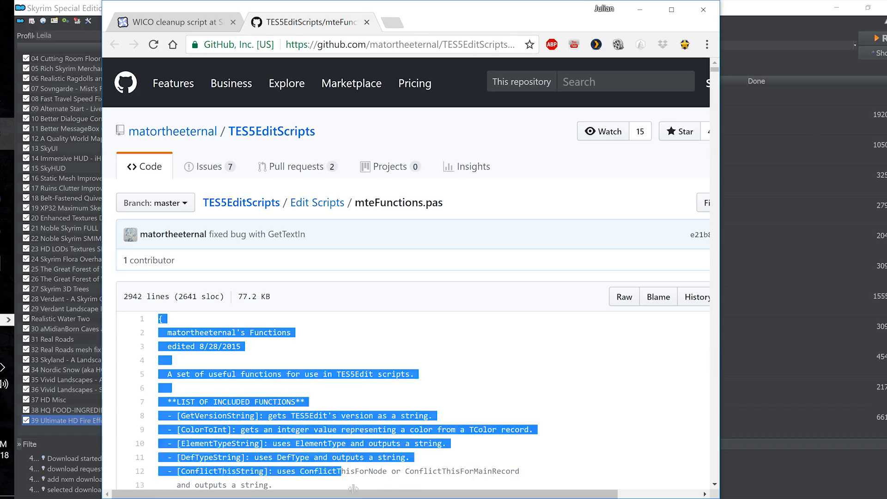
left_click(354, 483)
scroll(353, 482, "down", 9)
scroll(354, 483, "down", 20)
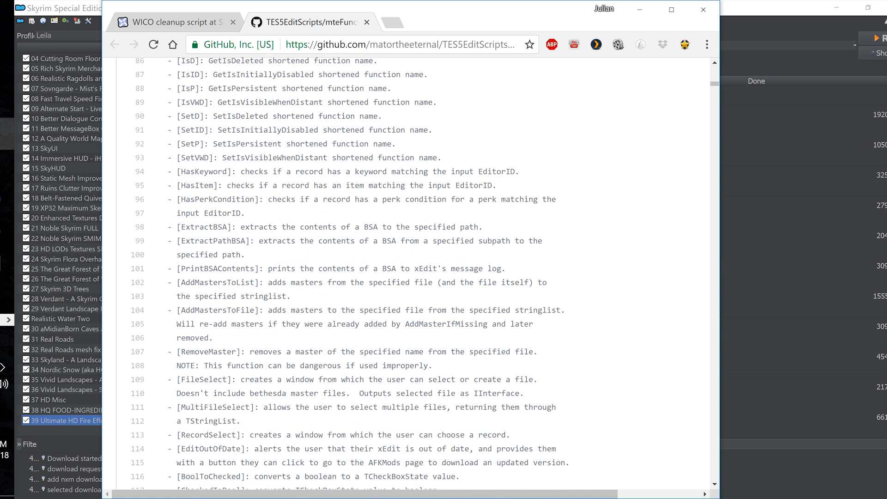
scroll(354, 483, "down", 20)
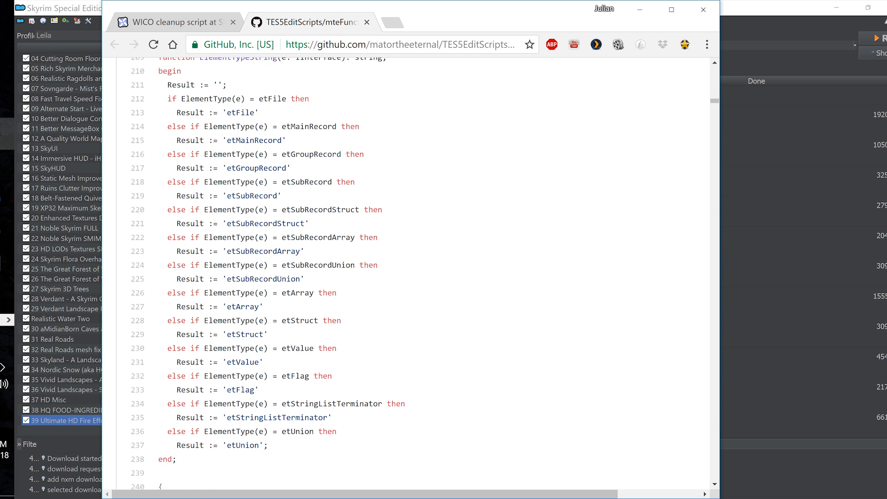
scroll(353, 483, "down", 20)
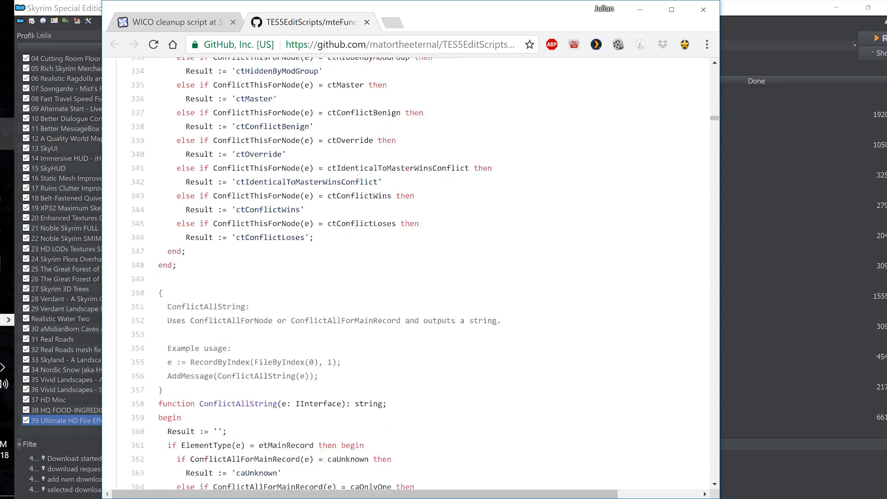
scroll(353, 483, "down", 20)
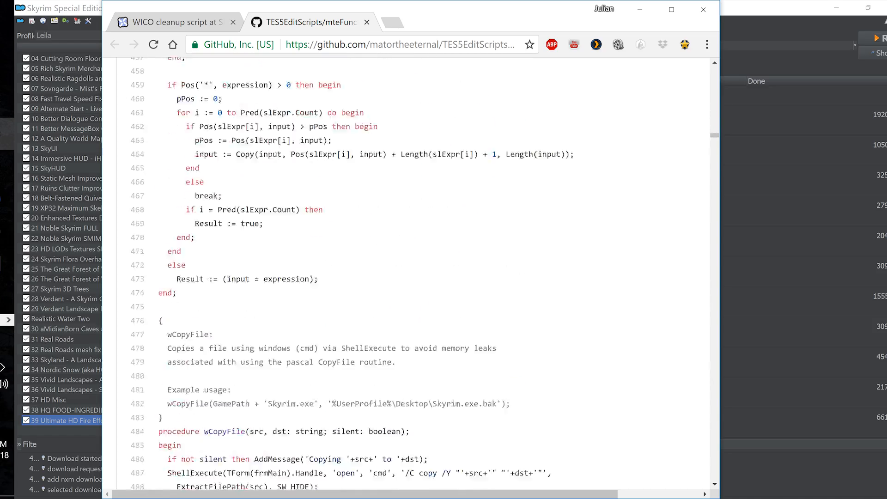
scroll(353, 483, "down", 20)
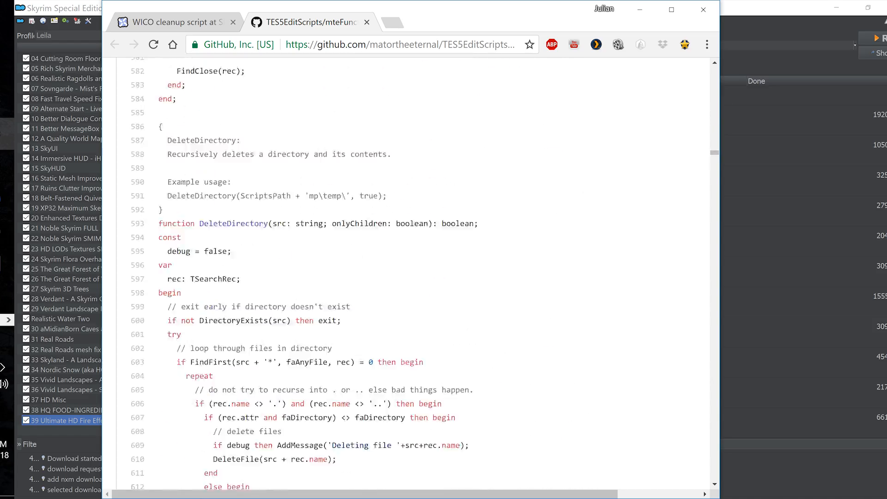
scroll(353, 483, "down", 20)
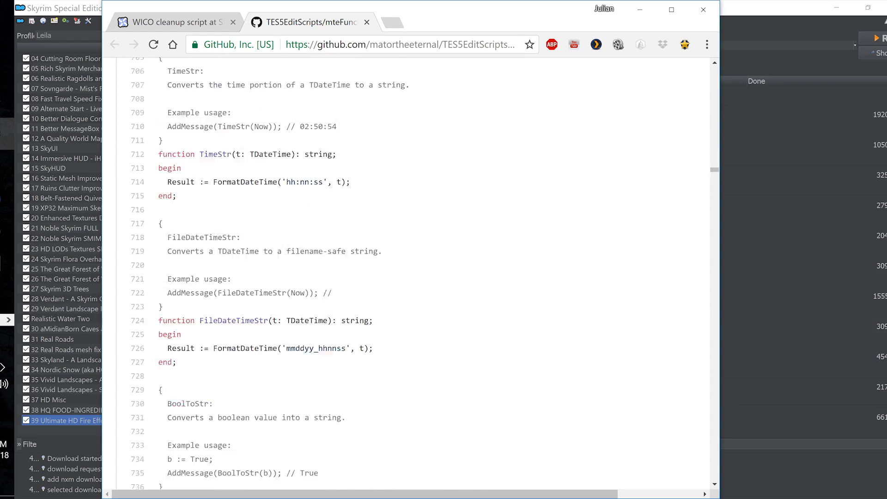
scroll(353, 482, "down", 20)
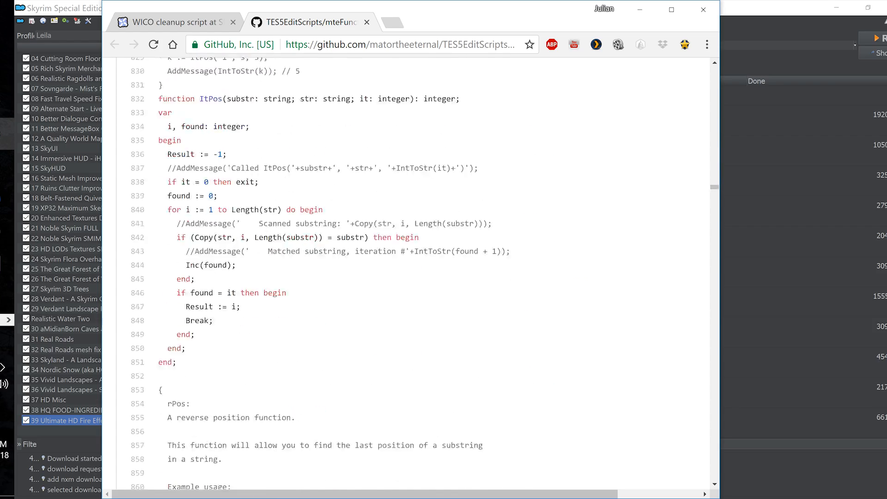
scroll(353, 483, "down", 20)
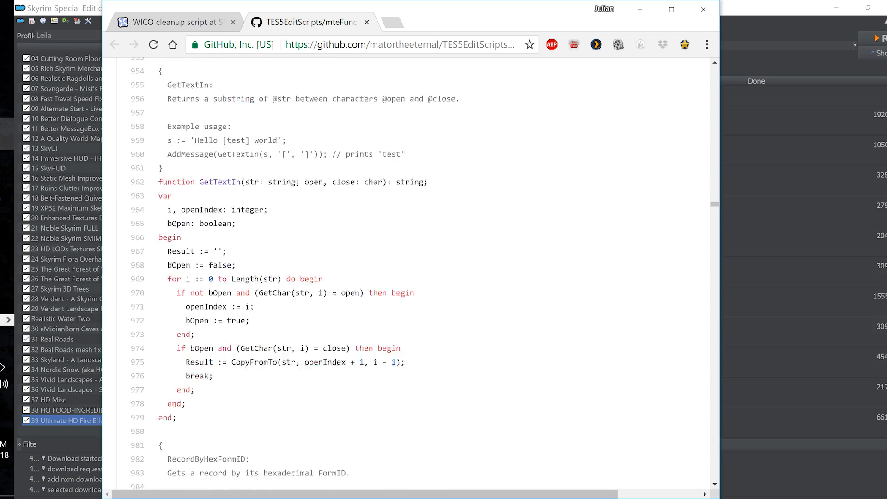
scroll(354, 482, "down", 20)
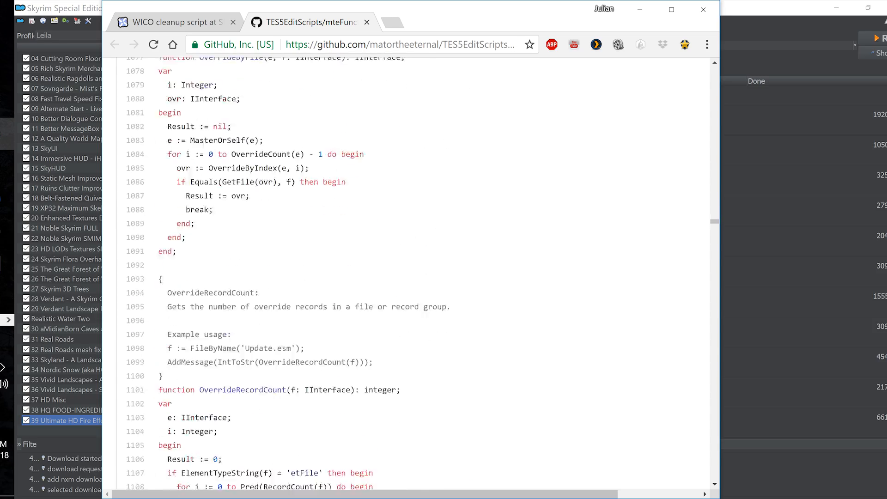
scroll(353, 482, "down", 20)
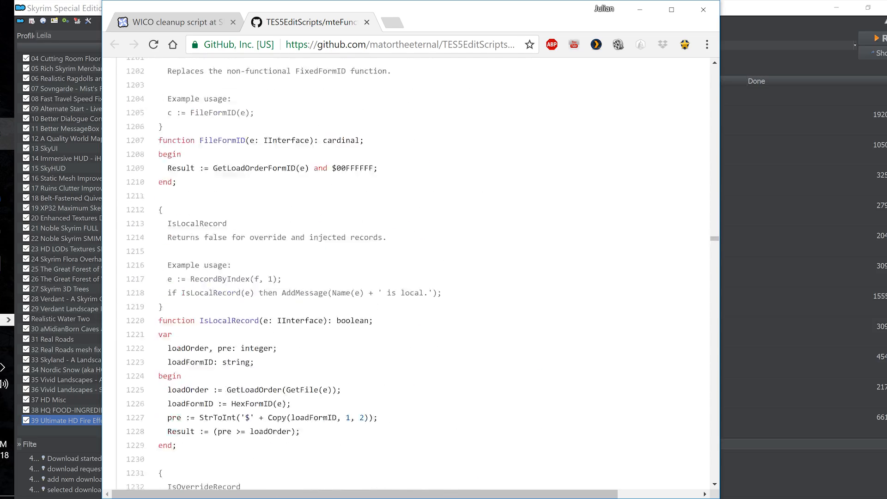
scroll(353, 482, "down", 20)
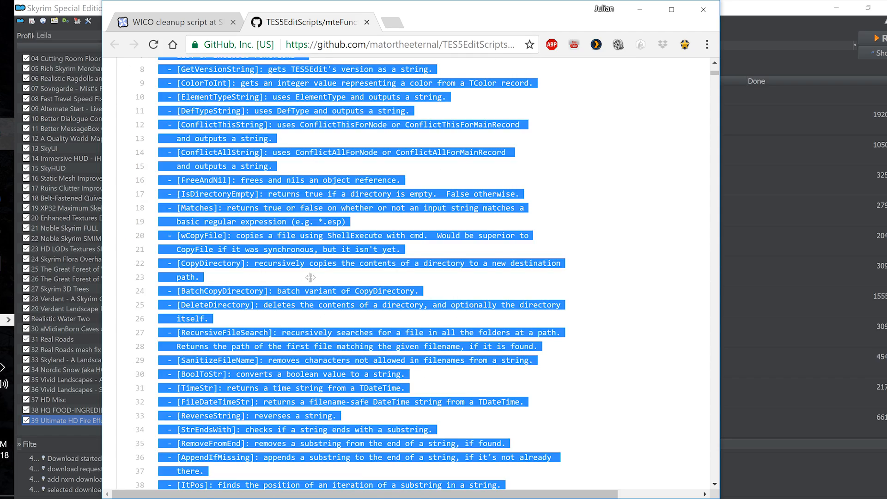
scroll(350, 277, "up", 3)
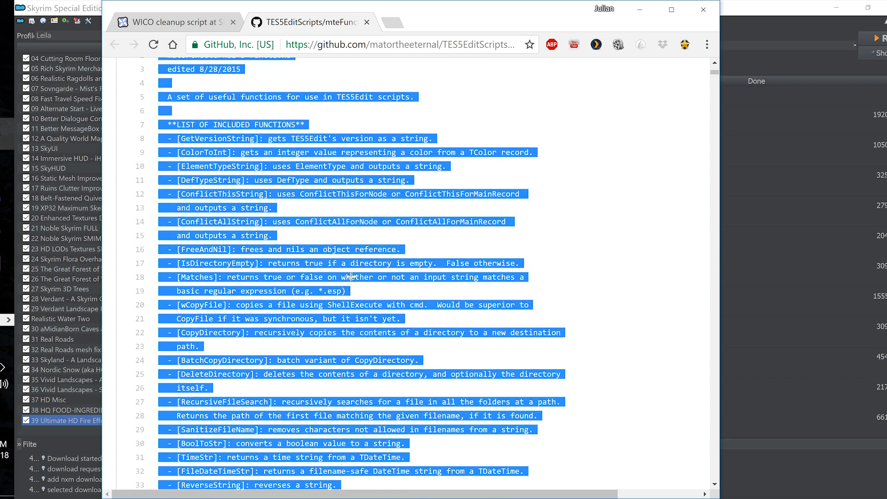
scroll(350, 277, "down", 3)
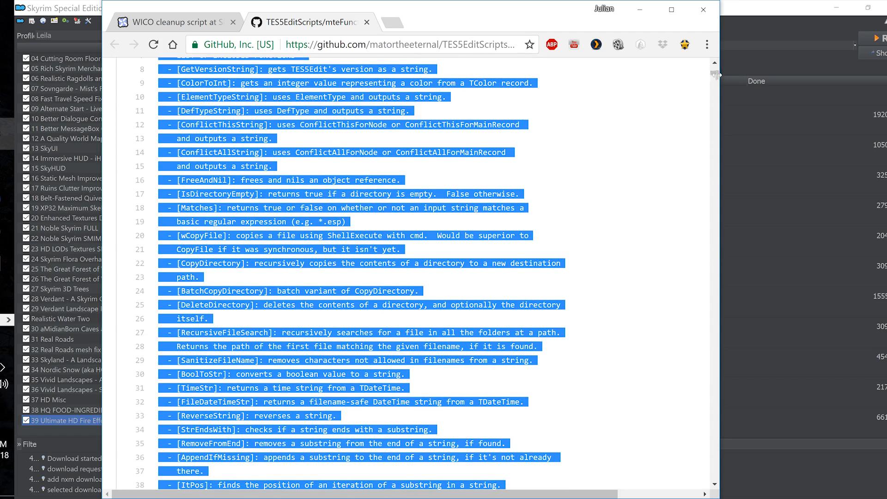
left_click_drag(717, 79, 717, 485)
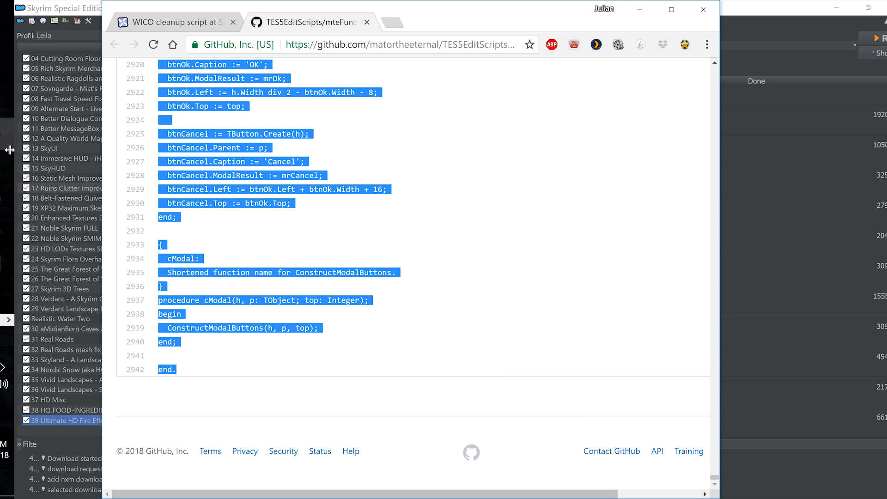
- Paste the copied code into a new Notepad document and save it on the Desktop as mteFunctions.pas
left_click(7, 167)
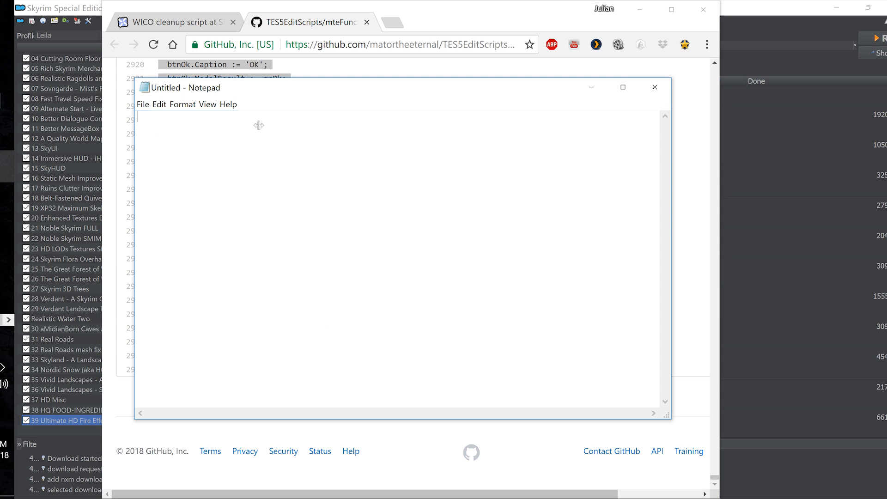
key("ctrl+v")
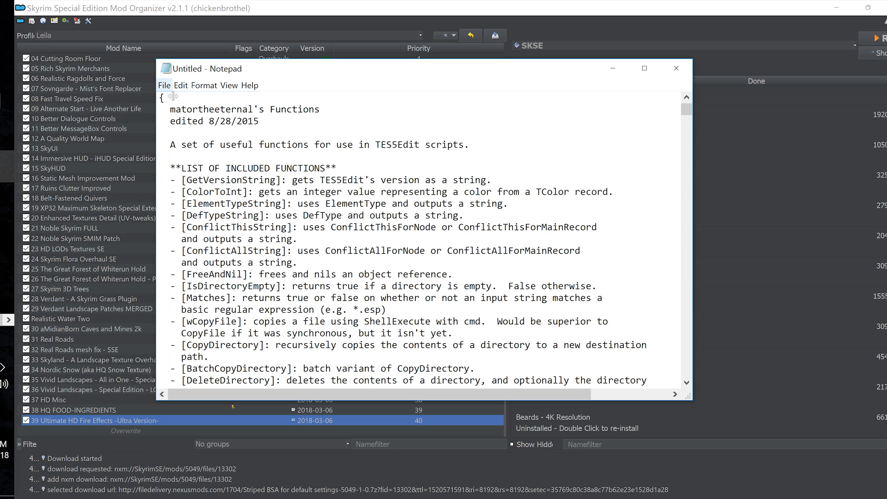
left_click(164, 85)
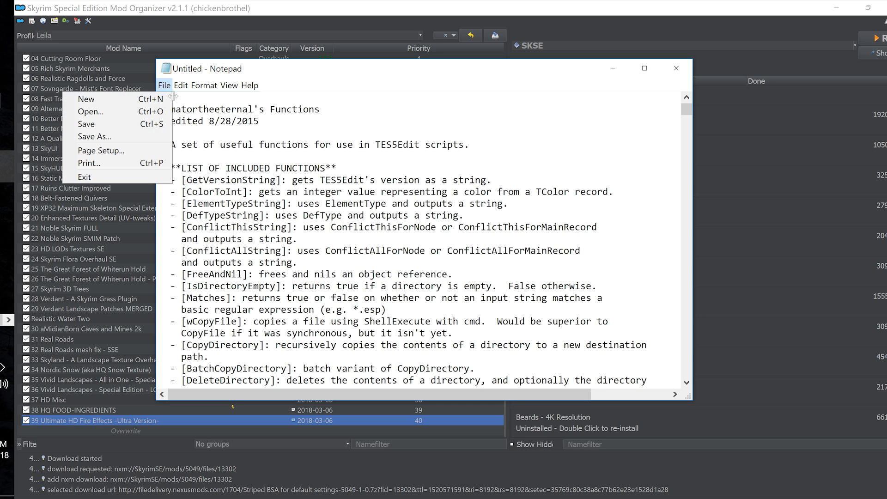
left_click(142, 136)
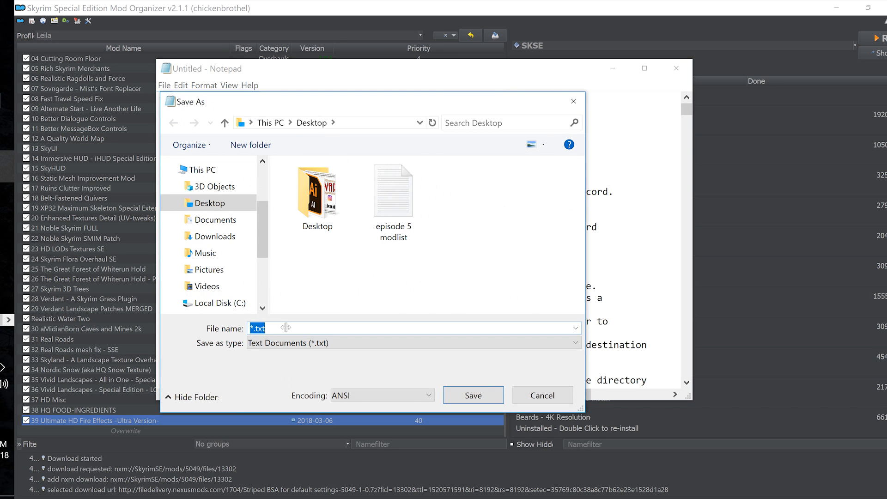
type("mteFunctions.pas")
left_click(332, 346)
left_click(314, 366)
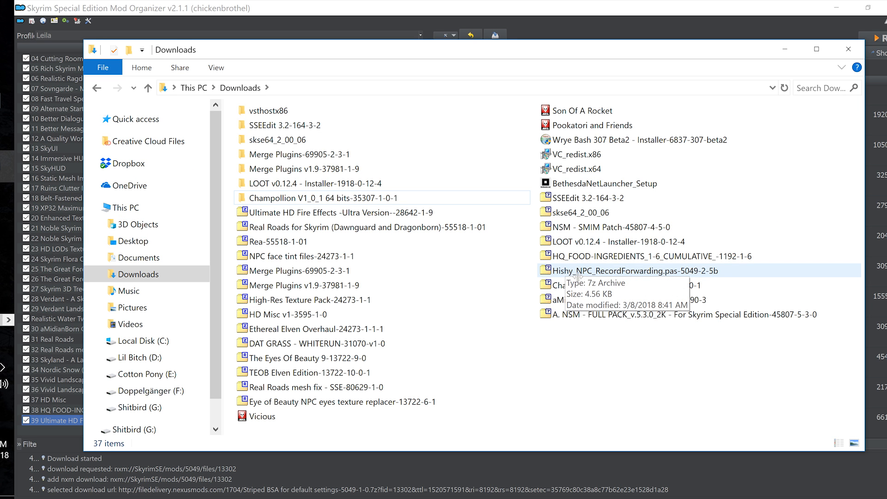
- Extract the Hishy_NPC_RecordForwarding.pas-5049-2-5b archive in Downloads with 7-Zip and open the extracted folder
right_click(629, 273)
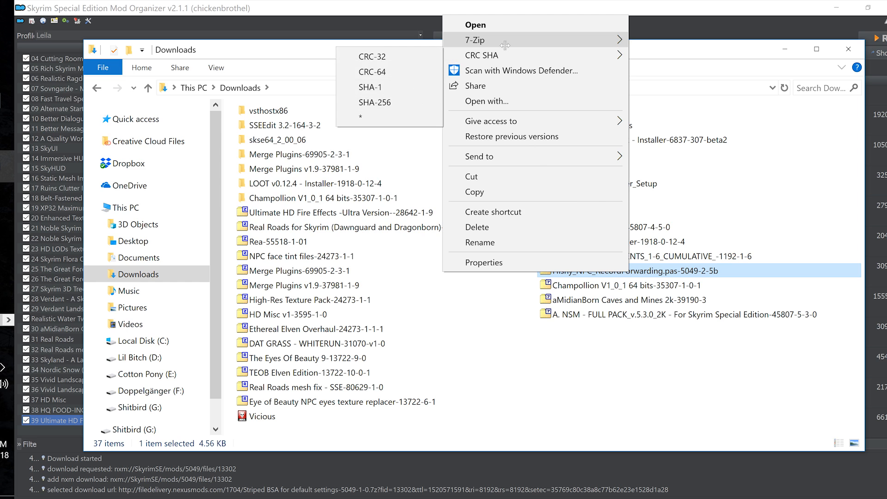
mouse_move(508, 40)
left_click(153, 98)
double_click(574, 329)
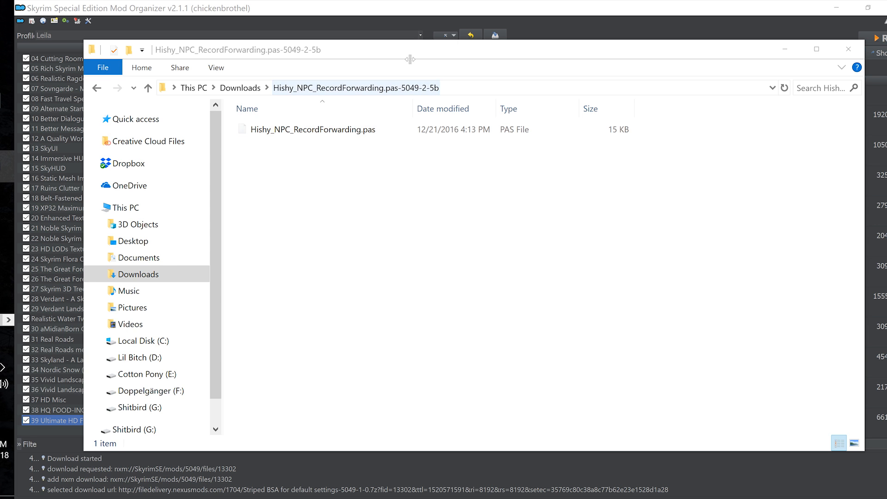
- Minimize Mod Organizer and move the extracted folder's window clear of the desktop icons, then select the mteFunctions file on the desktop
left_click_drag(407, 55, 427, 55)
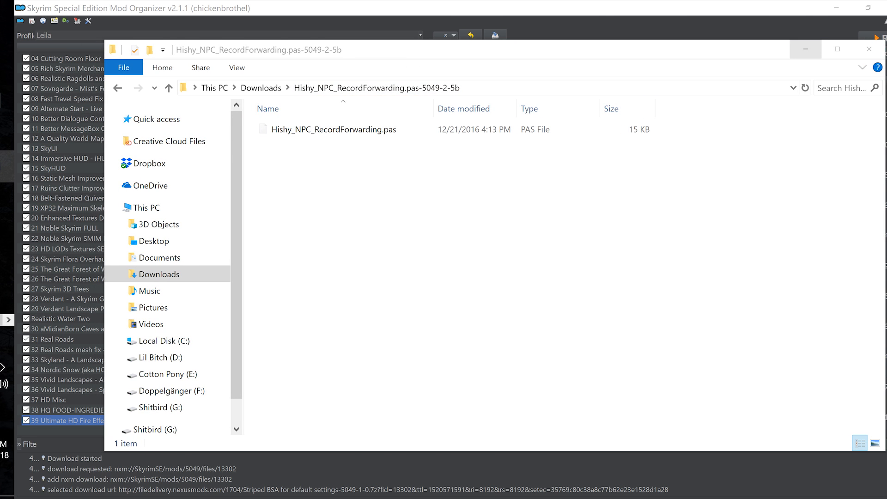
left_click(836, 8)
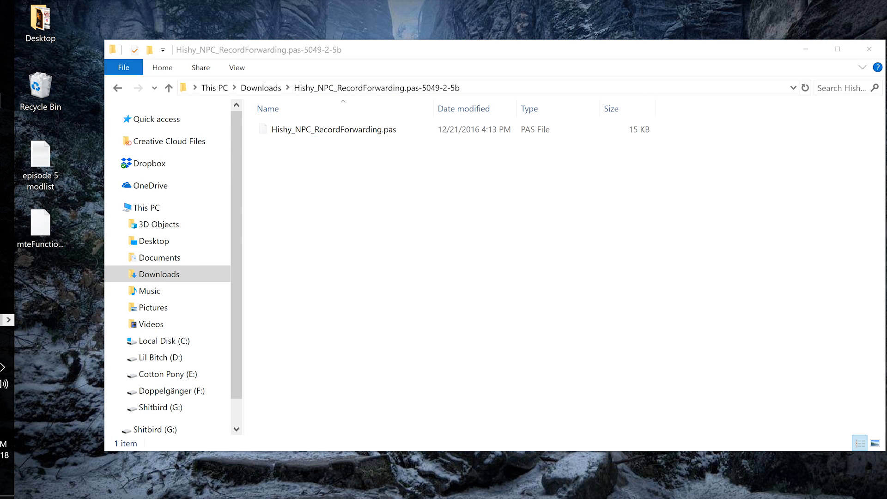
left_click_drag(430, 49, 499, 38)
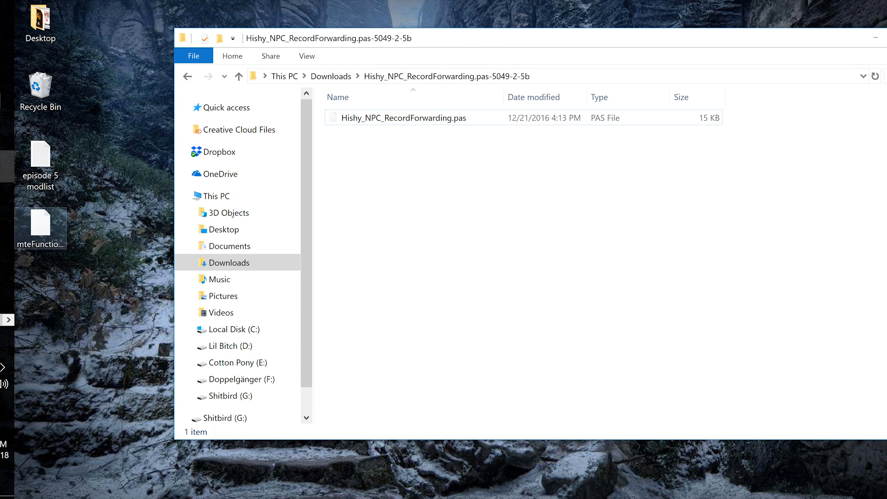
left_click(41, 229)
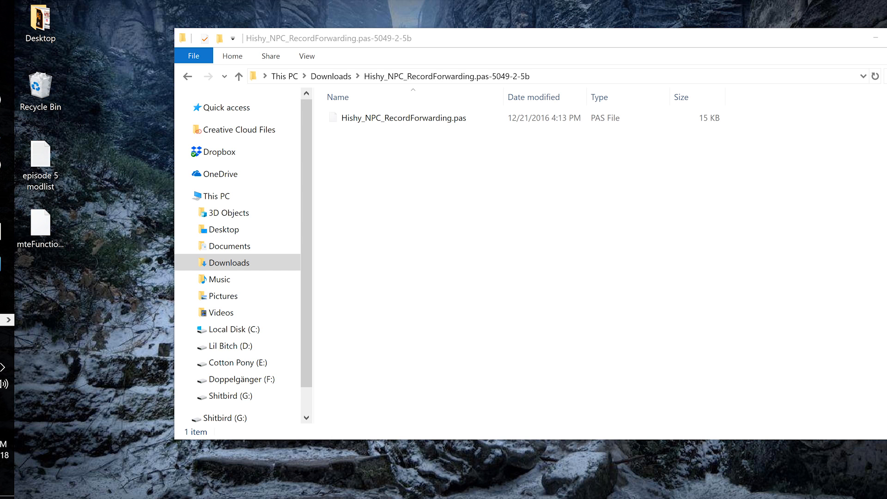
- Open SSEEdit's Edit Scripts folder inside MODDING TOOLS & PROGRAMS on drive G: and place its window beside the extracted folder
left_click_drag(885, 58, 478, 60)
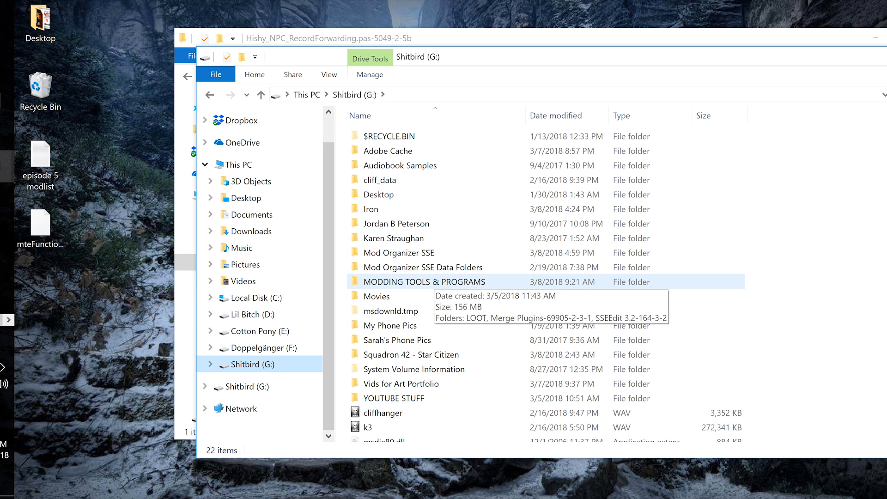
double_click(424, 282)
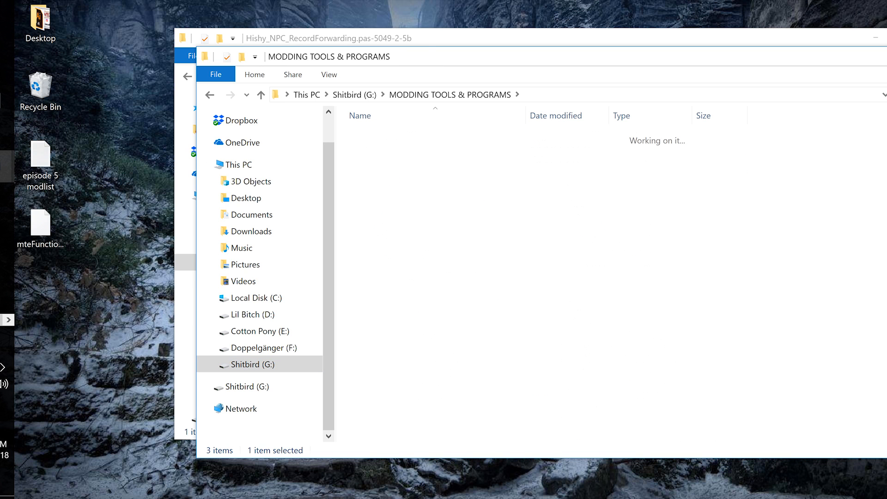
left_click_drag(429, 58, 588, 66)
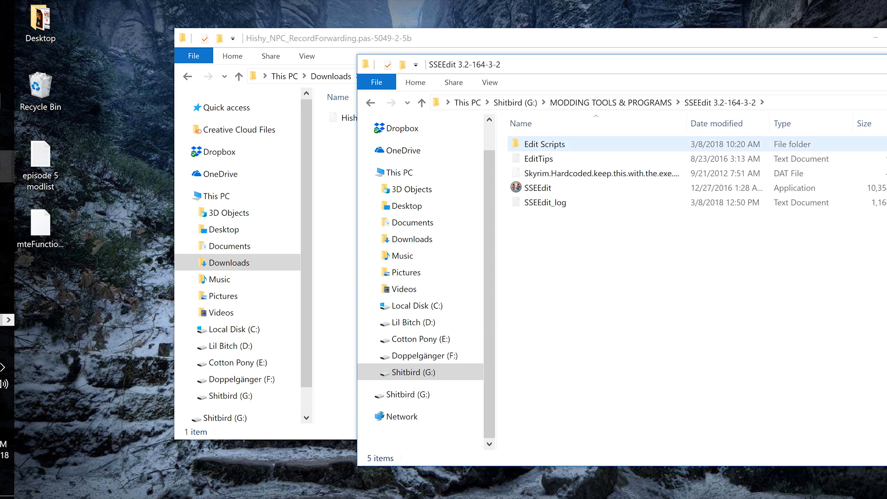
double_click(555, 144)
left_click_drag(533, 66, 725, 63)
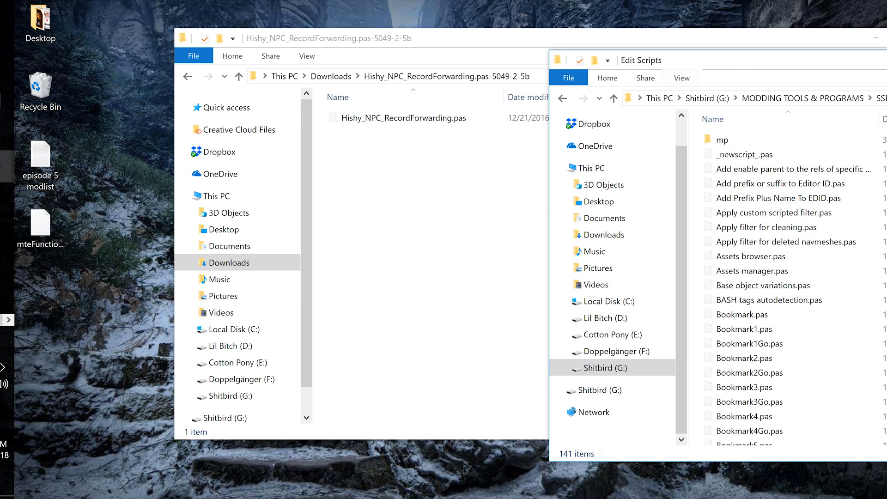
- Copy Hishy_NPC_RecordForwarding.pas from the extracted folder into Edit Scripts, replacing the existing file
left_click_drag(393, 120, 778, 380)
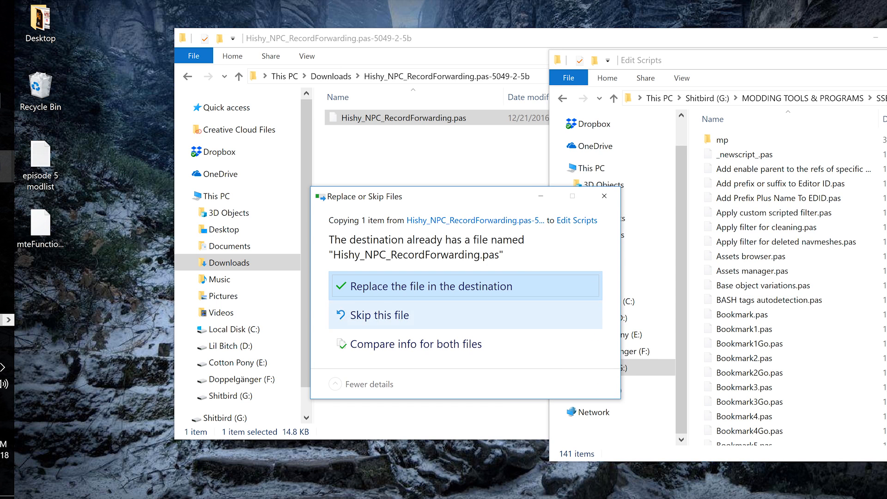
left_click(431, 286)
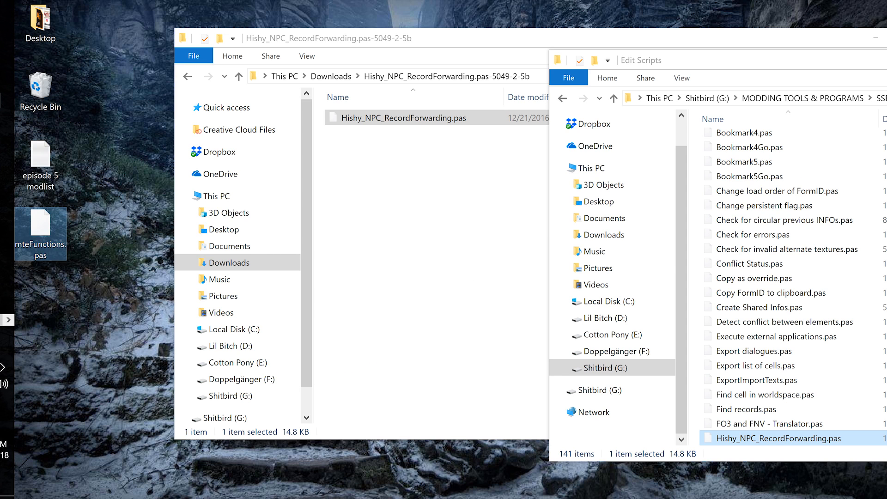
- Copy mteFunctions.pas from the desktop into the Edit Scripts folder, replacing the existing file
left_click_drag(41, 231, 739, 263)
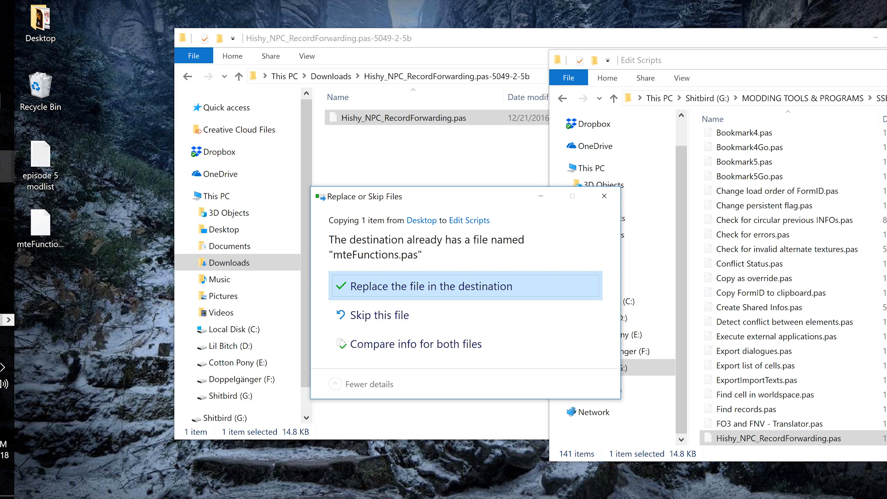
left_click(465, 286)
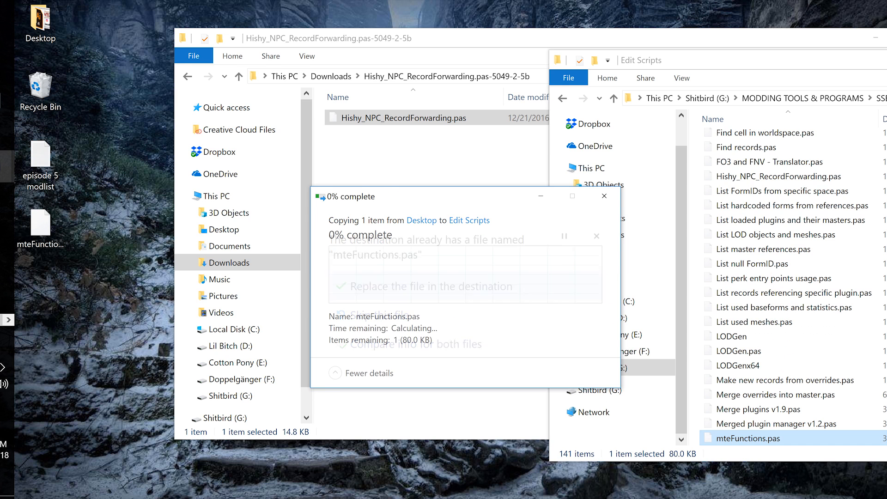
- Go up to the SSEEdit 3.2-164-3-2 folder, reopen Edit Scripts to check its location, and close the Explorer windows
left_click_drag(721, 63, 515, 71)
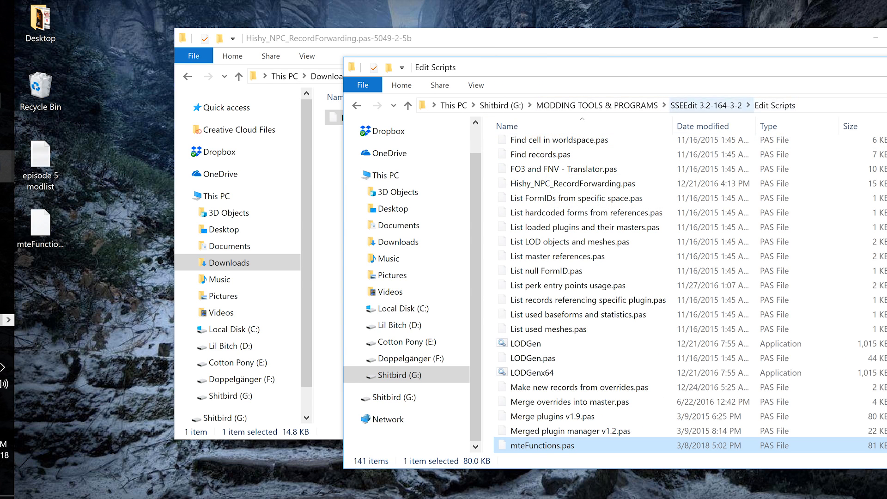
left_click(705, 105)
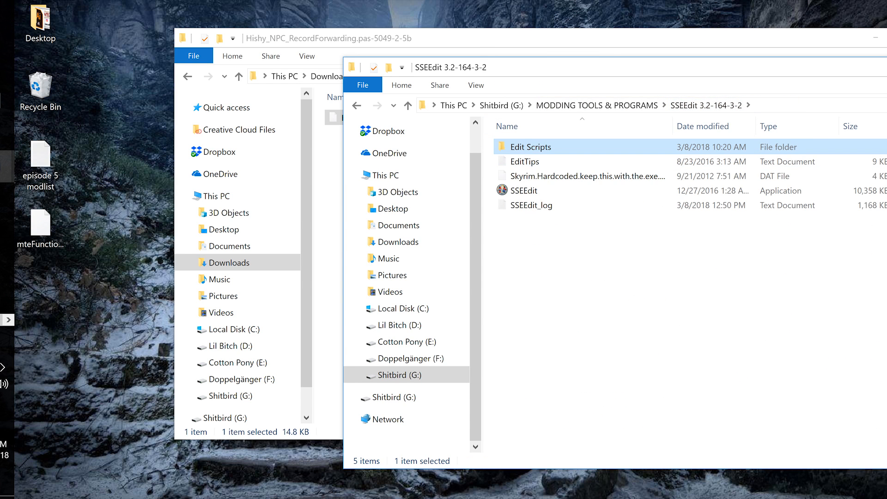
double_click(530, 147)
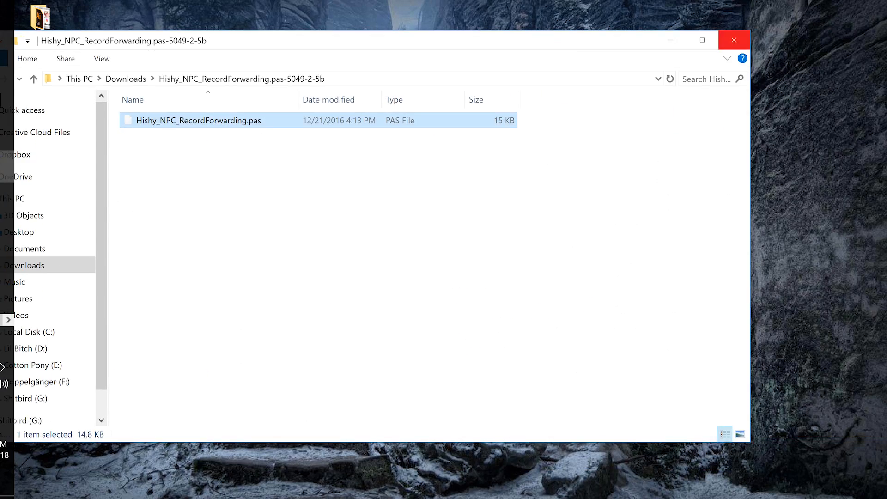
left_click(734, 38)
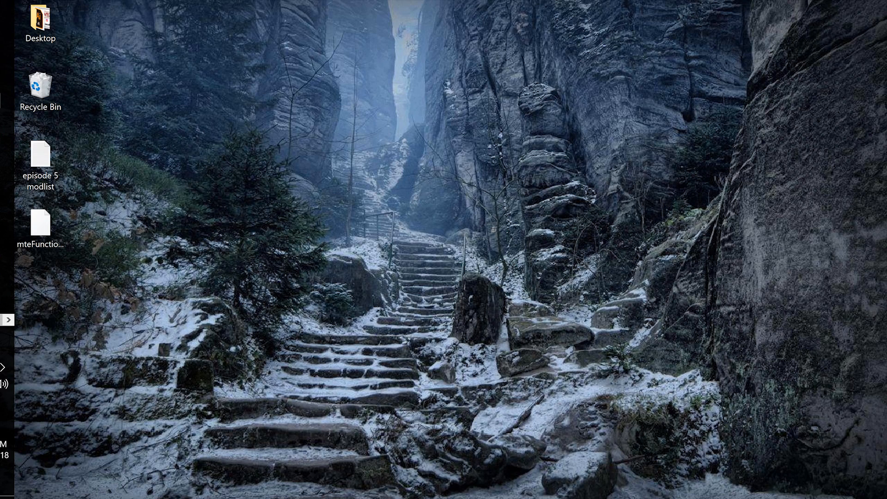
- Switch to Mod Organizer, start installing the ApachiiSkyHair_v_1_6 download, and enlarge and reposition the installation dialog to show the archive contents
left_click(5, 296)
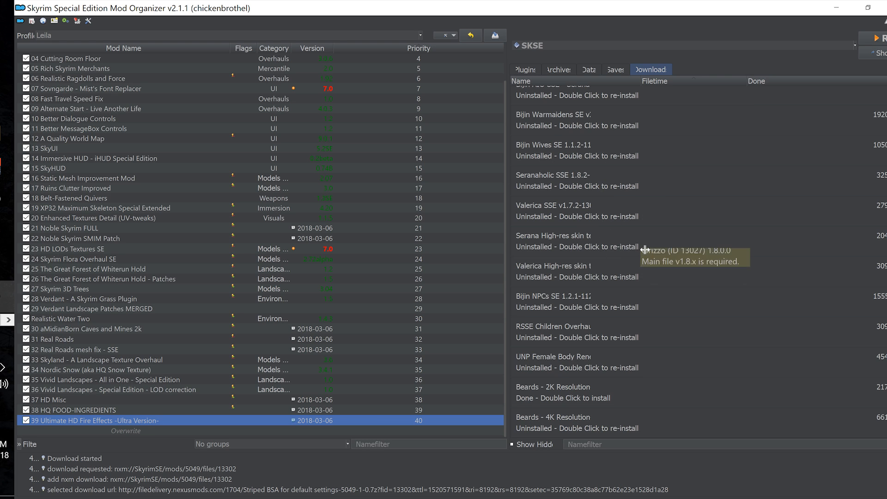
scroll(632, 180, "up", 10)
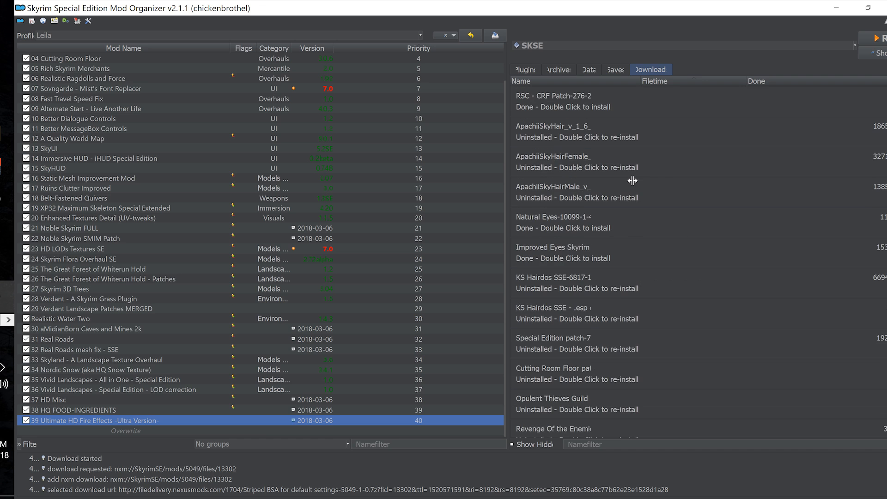
double_click(665, 134)
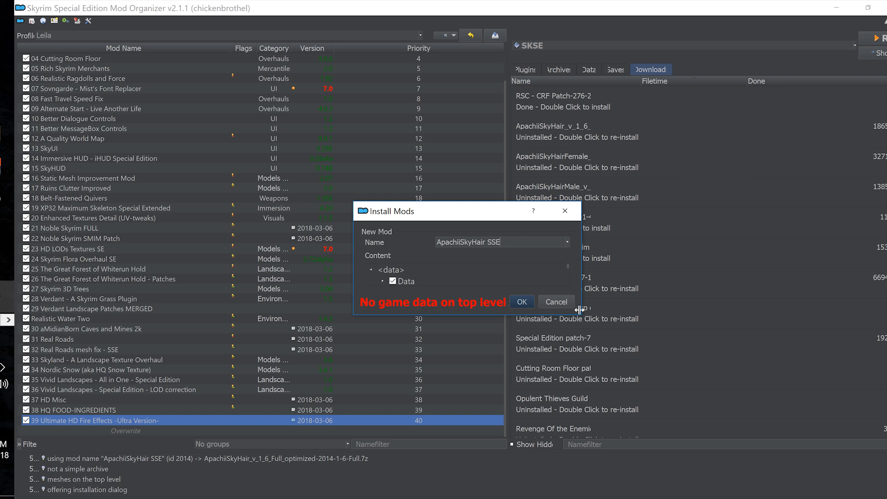
left_click_drag(581, 315, 842, 443)
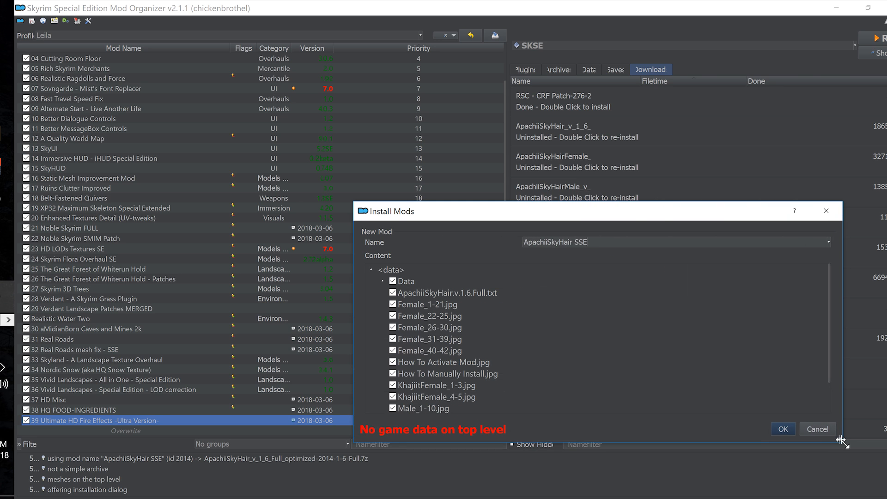
left_click_drag(565, 218, 481, 73)
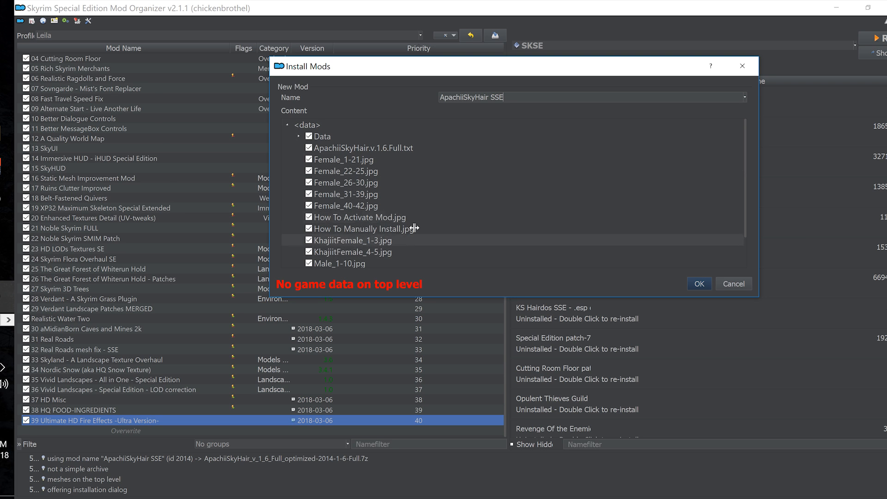
- Inspect the contents of the ApachiiSkyHair archive's Data folder and set that folder as the data directory
right_click(327, 141)
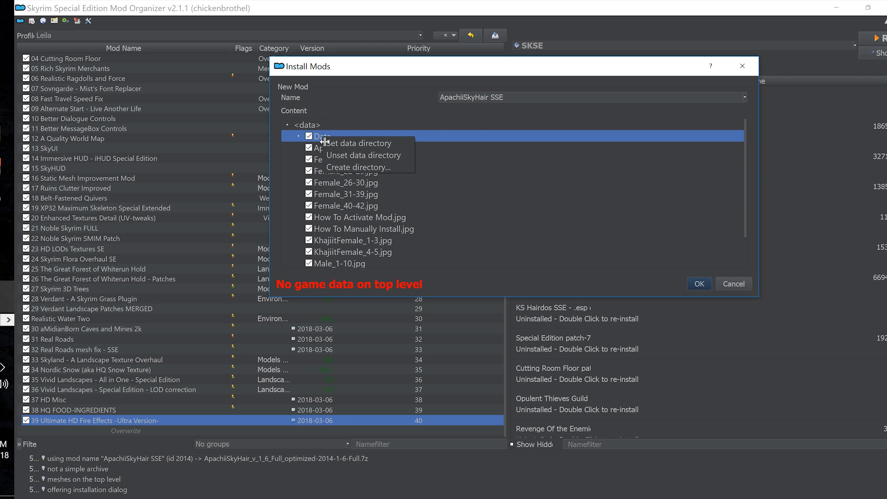
left_click(322, 138)
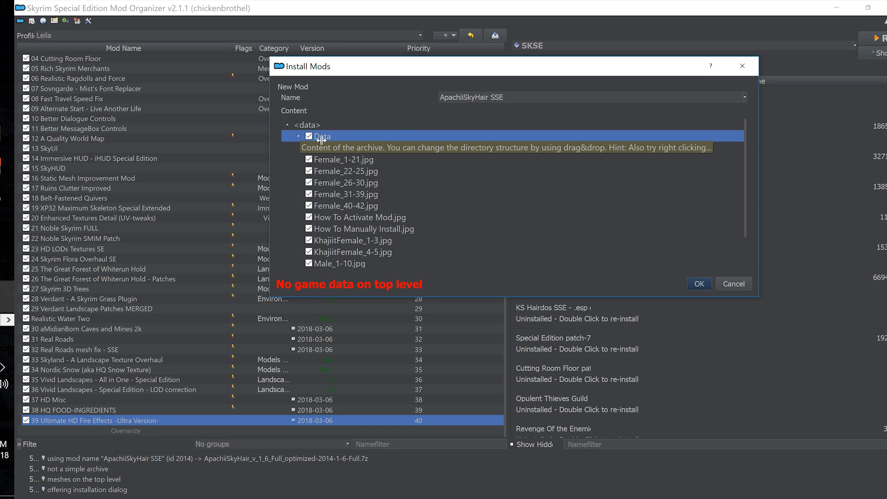
left_click(299, 136)
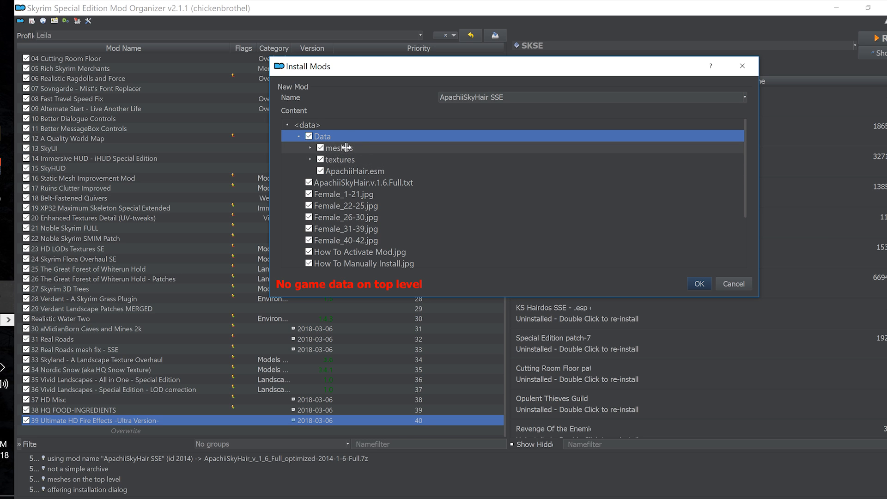
left_click(299, 137)
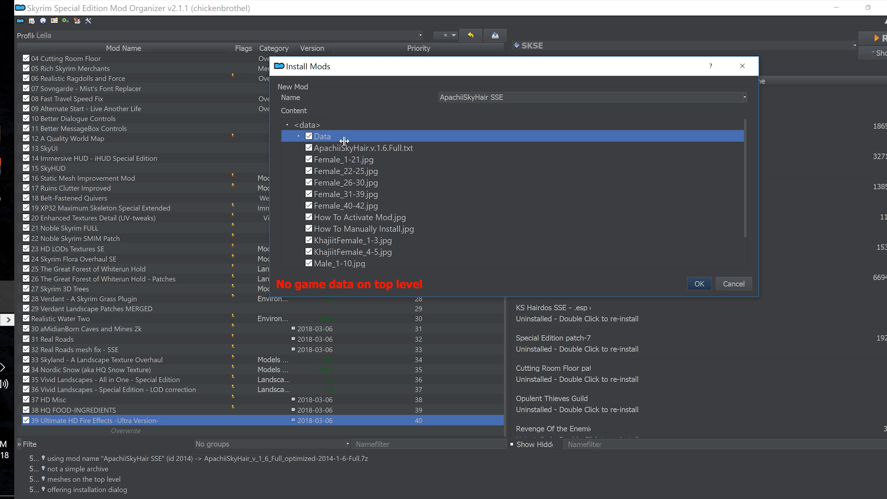
right_click(340, 137)
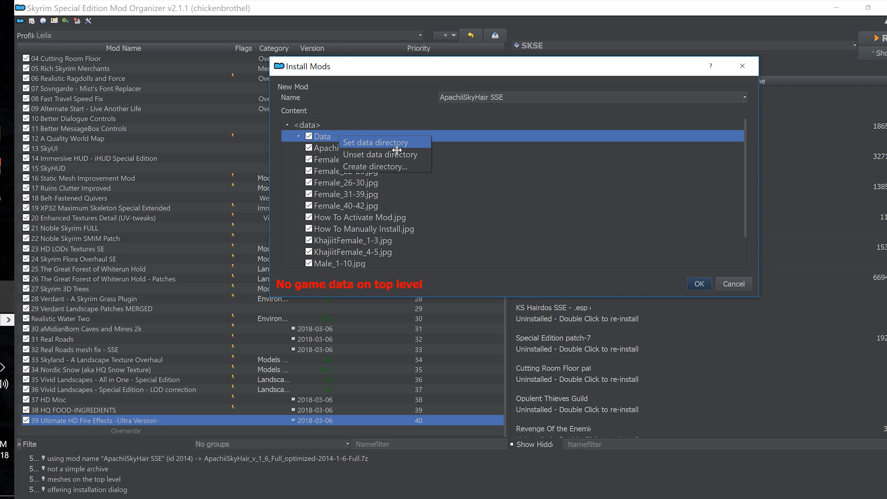
left_click(397, 143)
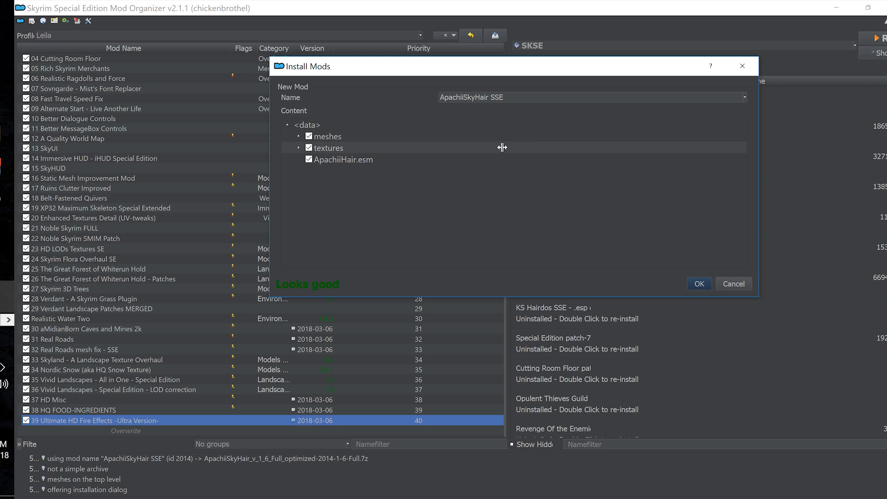
- Name the mod "40 ApachiiSkyHair SSE", install it, and enable it in the mod list
key("Home")
type("40")
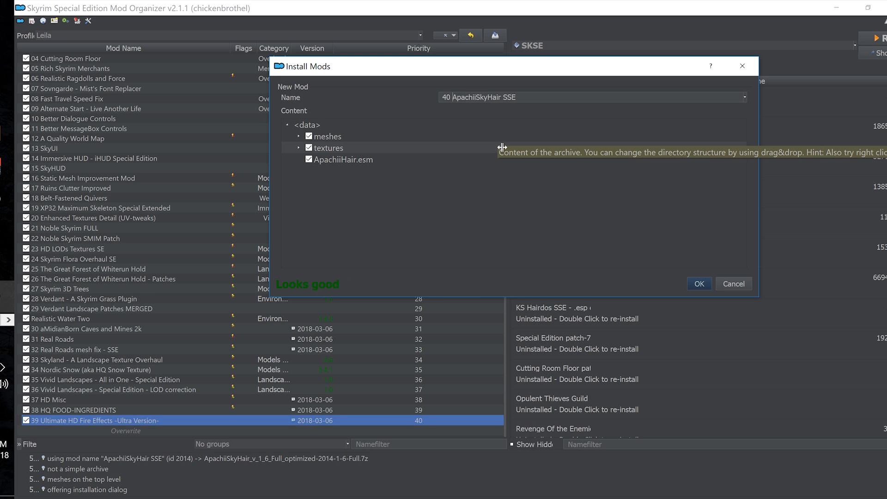
left_click(701, 284)
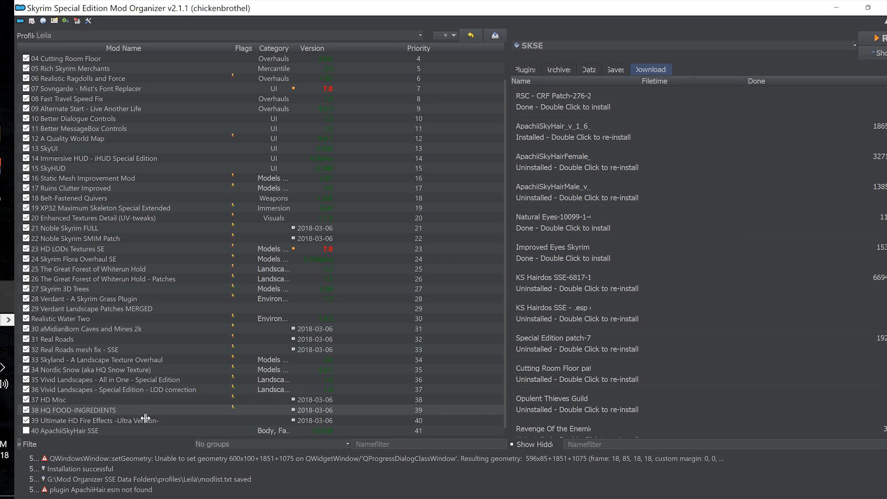
left_click(26, 430)
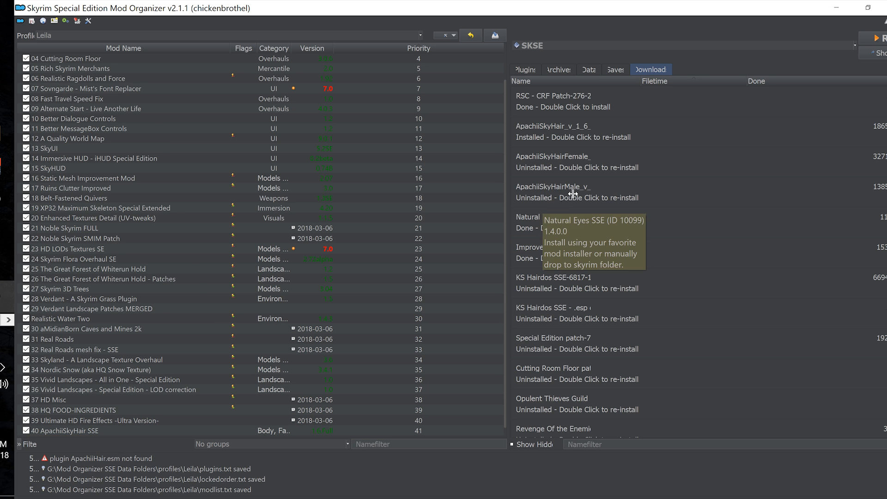
- Start installing the ApachiiSkyHairFemale download and set its Data folder as the data directory
double_click(611, 166)
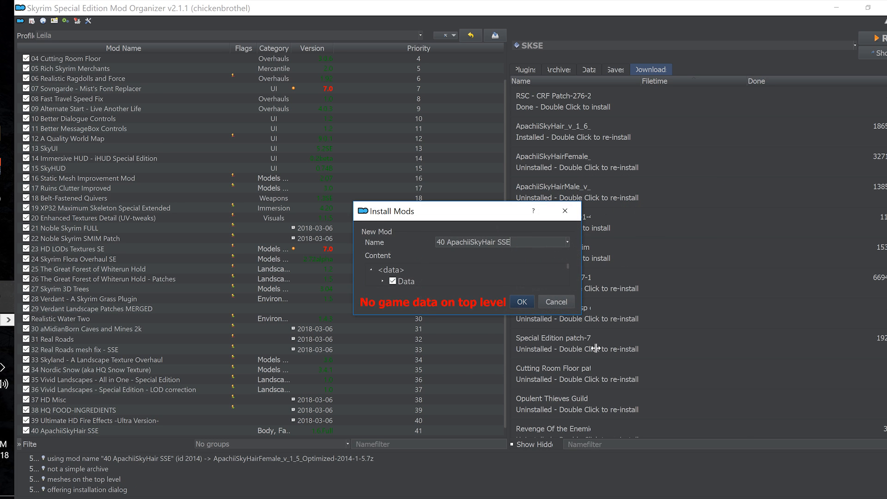
right_click(416, 283)
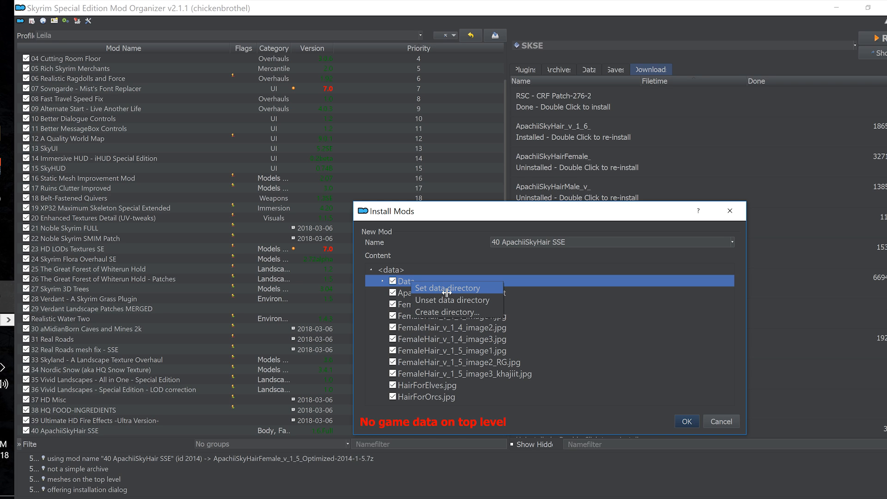
left_click(446, 287)
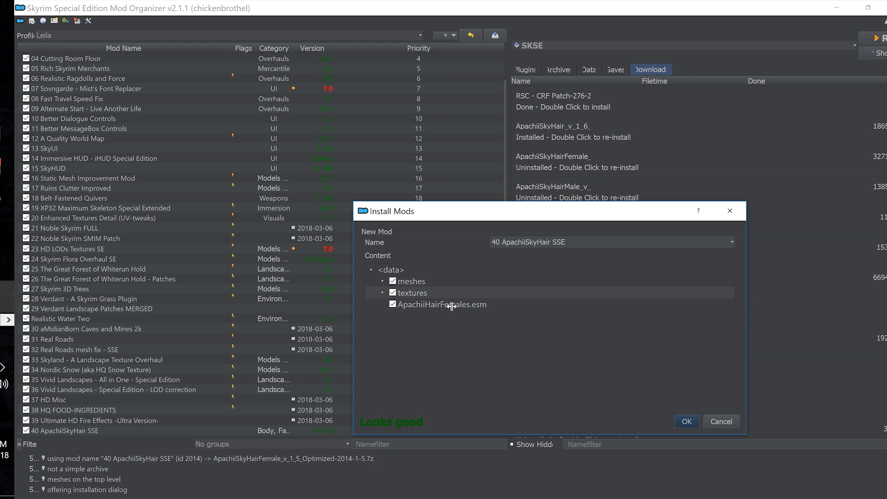
- Name the female hair mod "41 ApachiiSkyHairFemale v 1 5 Optimized", install it, and enable it in the mod list
left_click(737, 246)
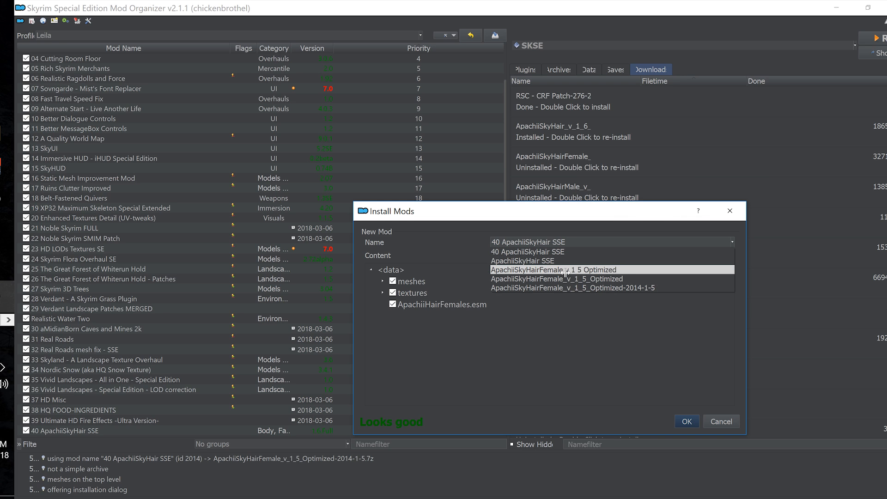
left_click(584, 270)
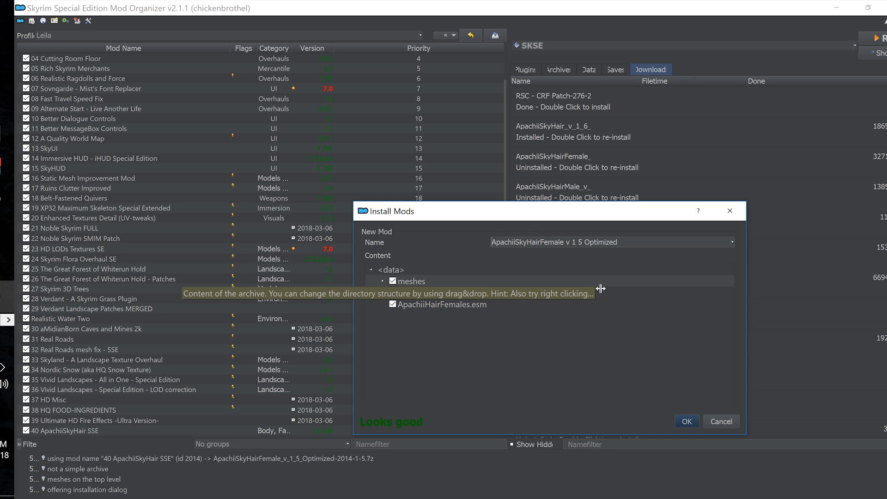
key("Home")
type("41")
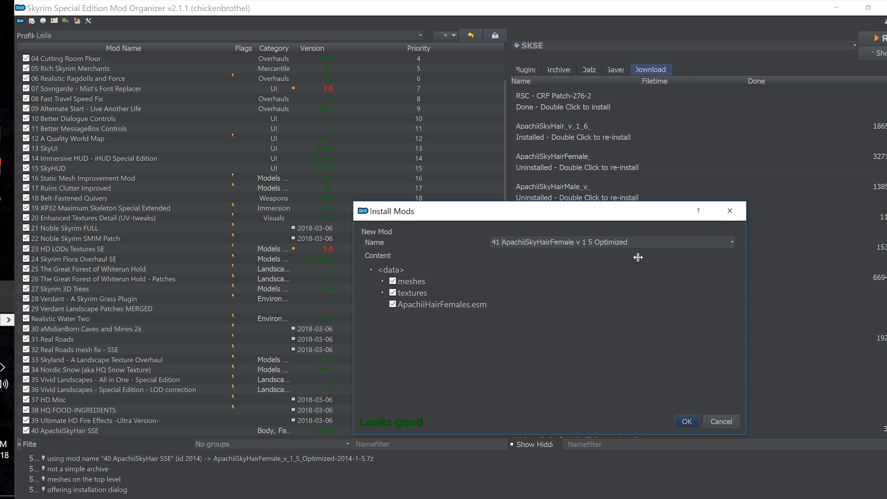
left_click(688, 421)
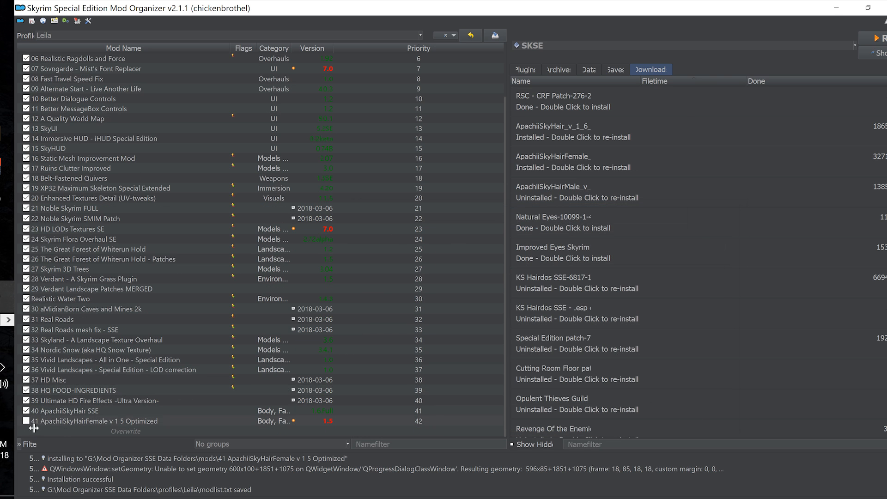
left_click(27, 421)
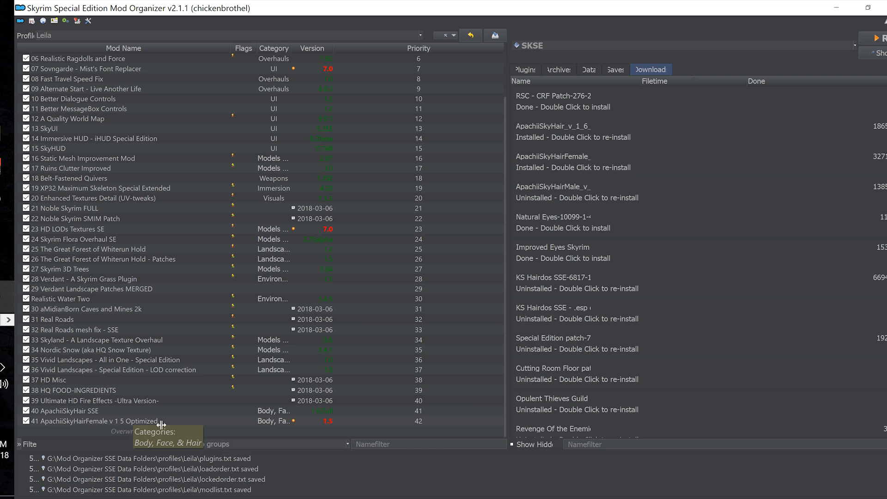
- Start installing the ApachiiSkyHairMale download, enlarge the installation dialog, and set the archive's Data folder as the data directory
double_click(619, 196)
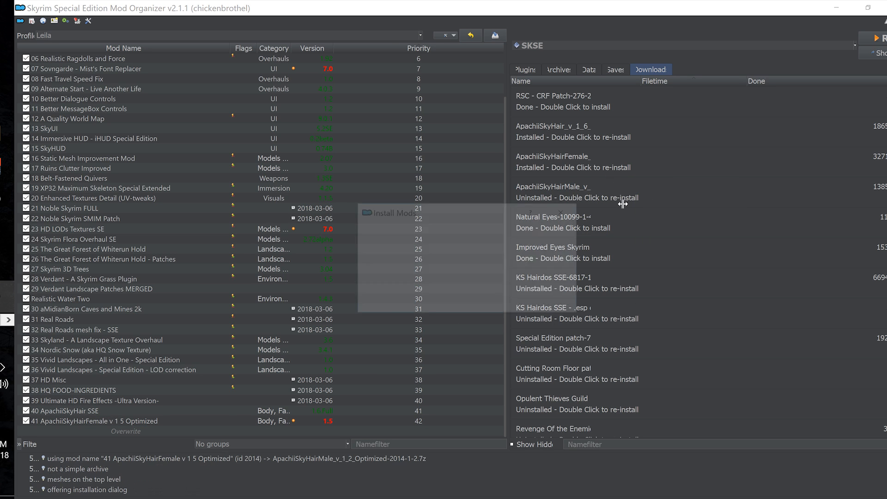
left_click_drag(581, 317, 780, 421)
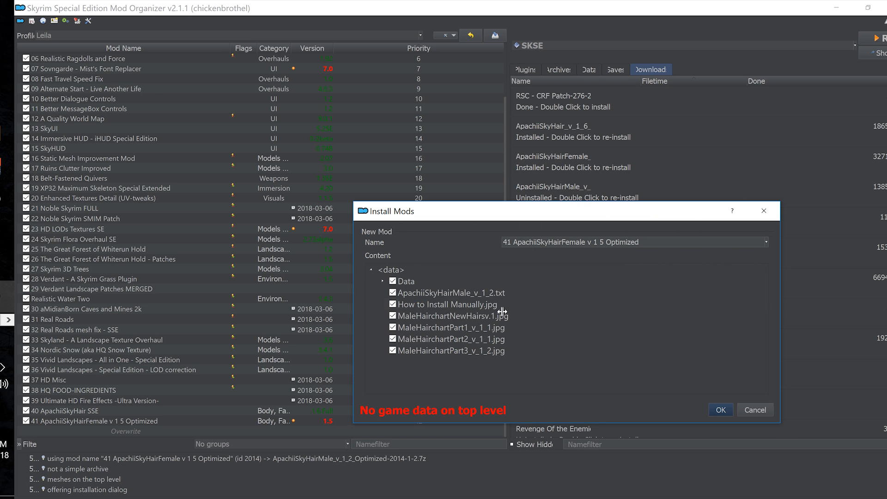
right_click(407, 282)
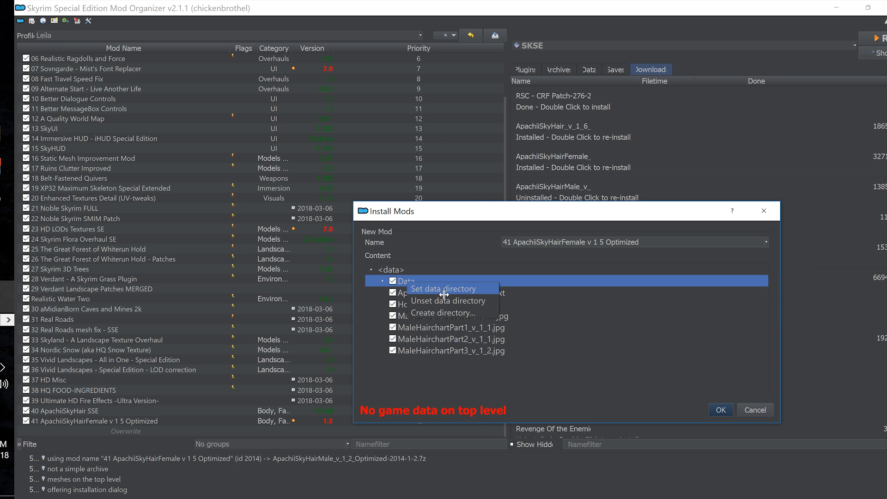
left_click(443, 288)
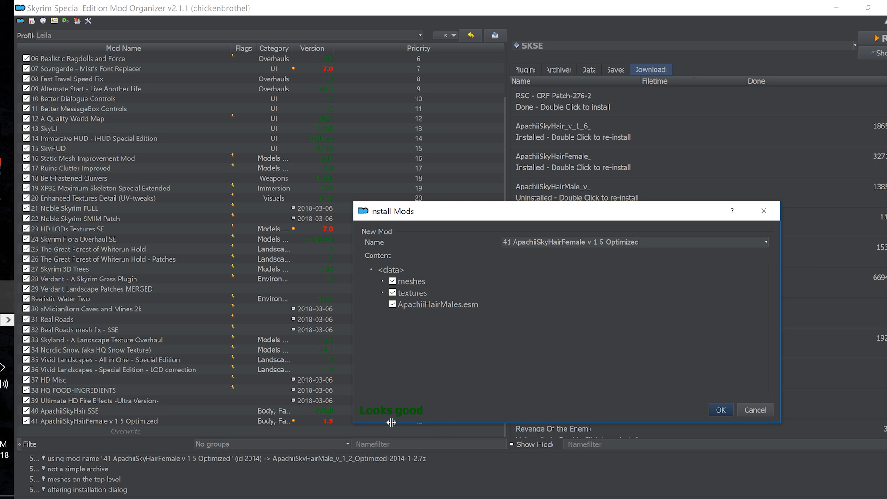
- Name the male hair mod "42 ApachiiSkyHairMale v 1 2 Optimized", install it, and enable it in the mod list
left_click(766, 242)
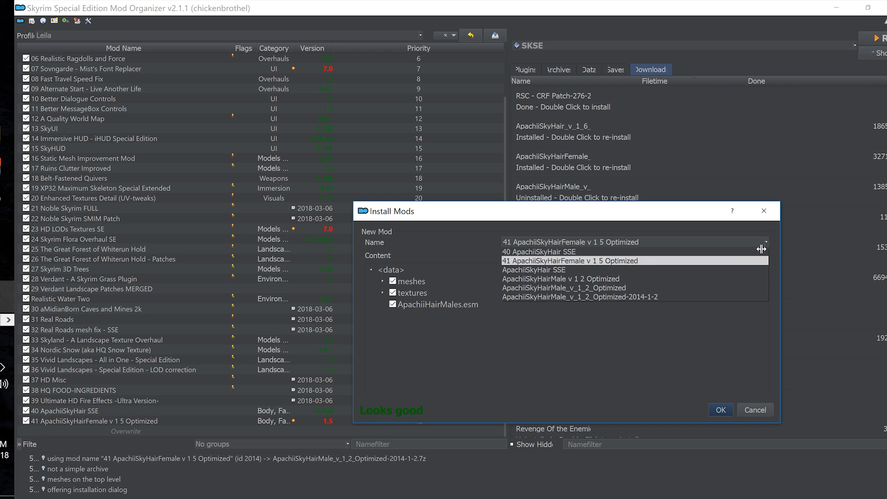
left_click(557, 281)
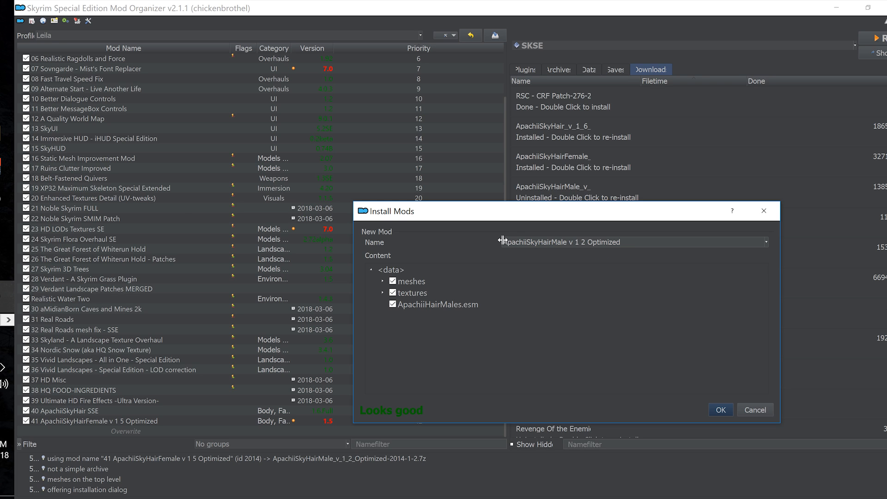
key("Home")
type("42")
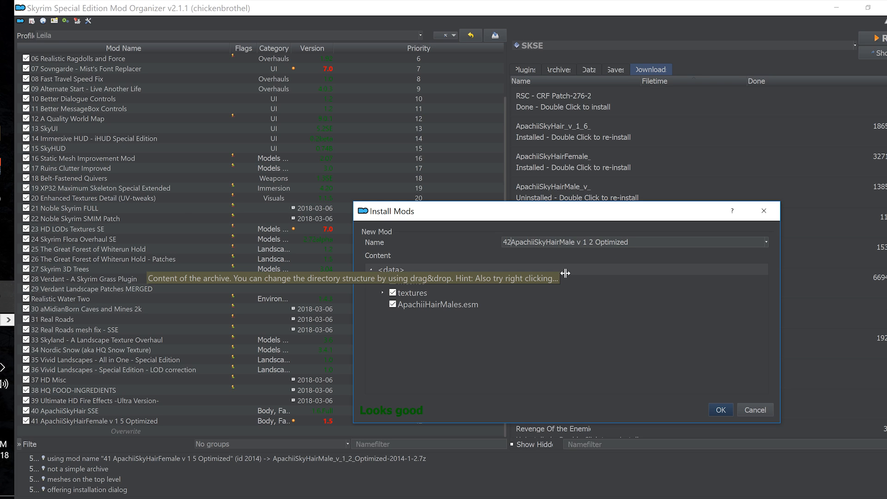
left_click(721, 409)
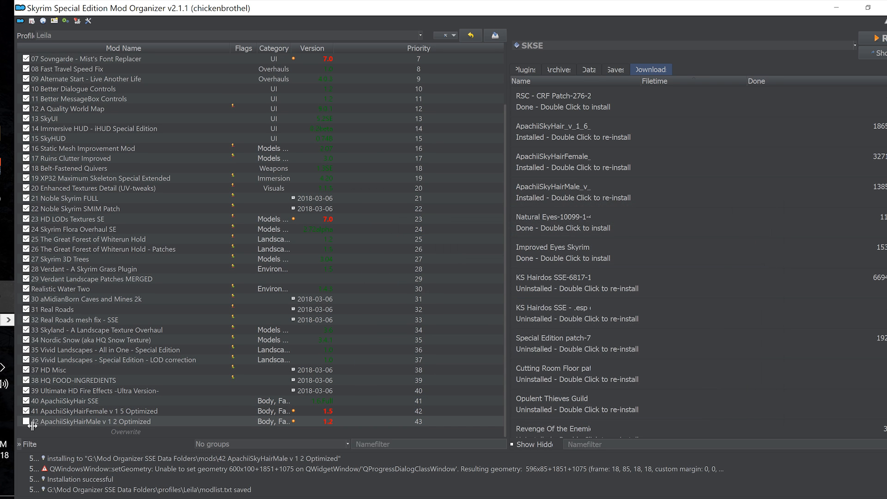
left_click(27, 422)
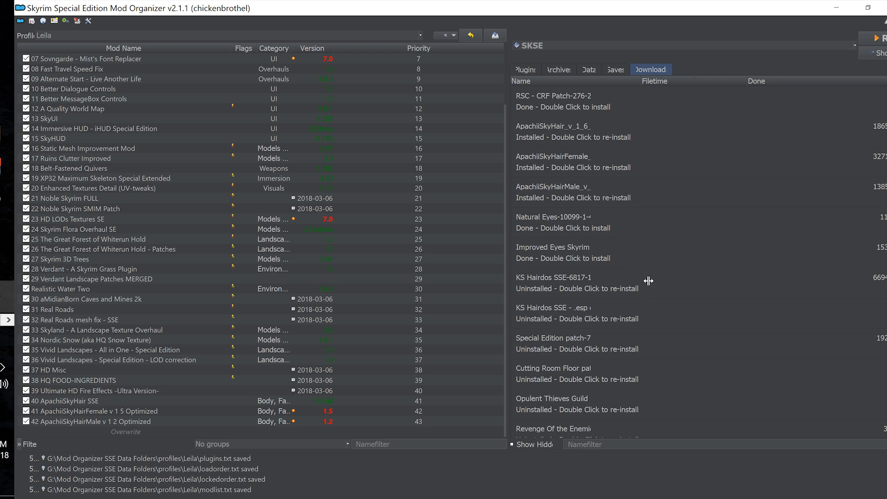
- Install the full KS Hairdos SSE download as "43 KS Hairdos SSE" and enable it in the mod list
mouse_move(650, 285)
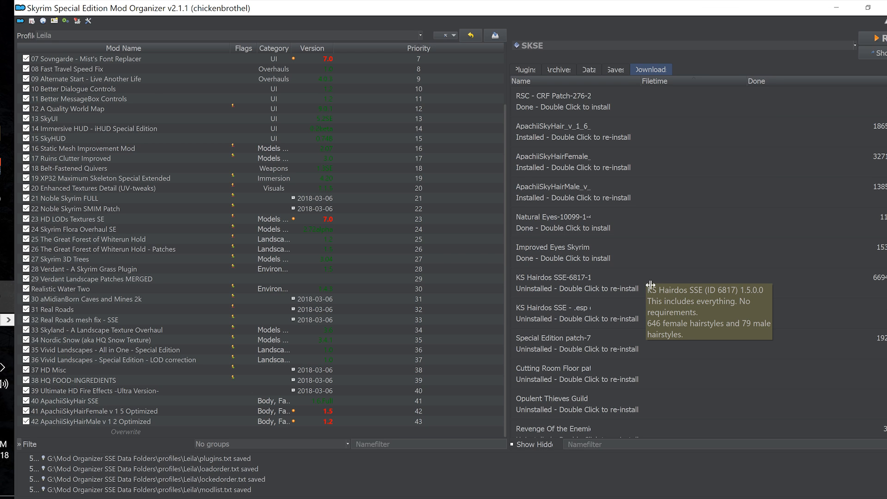
double_click(525, 293)
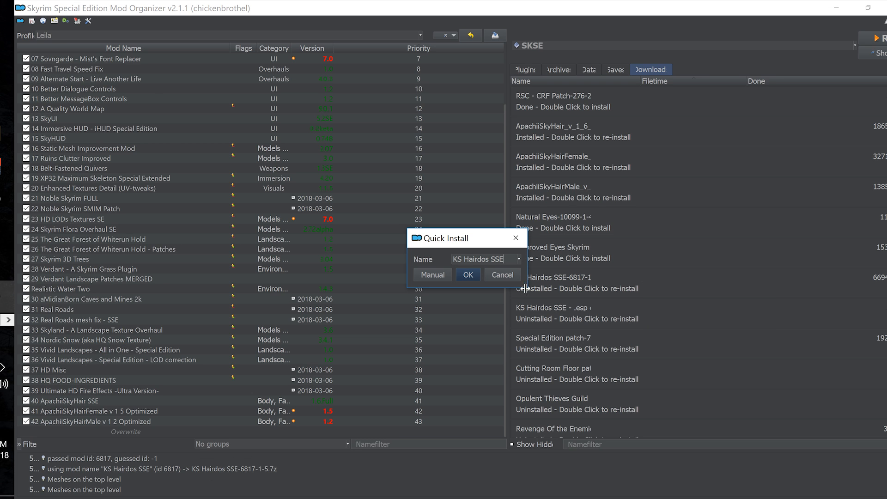
left_click_drag(527, 290, 601, 360)
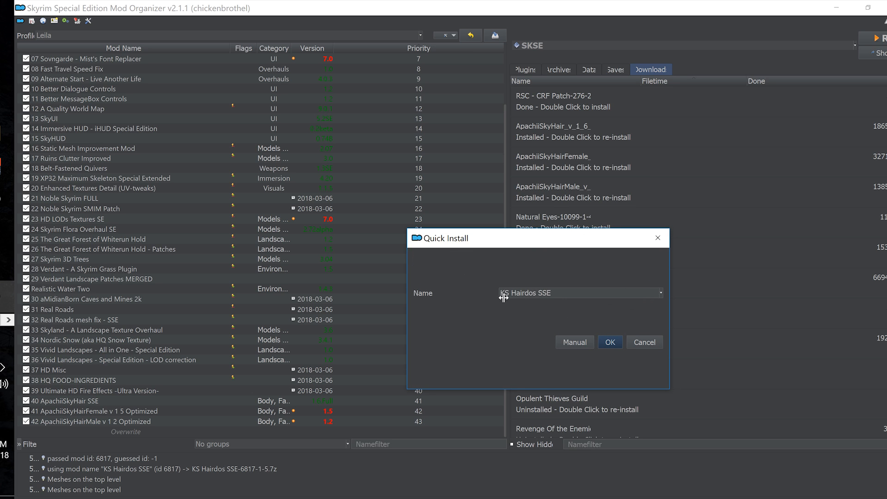
left_click(609, 342)
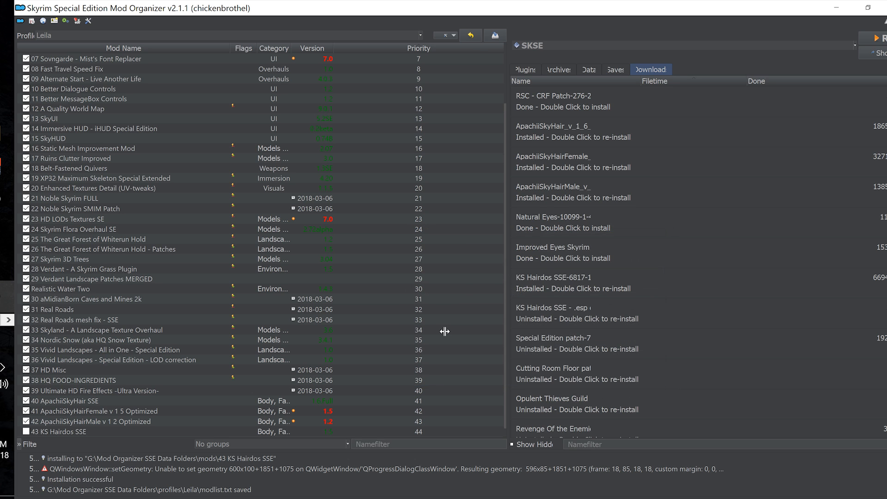
scroll(406, 363, "down", 1)
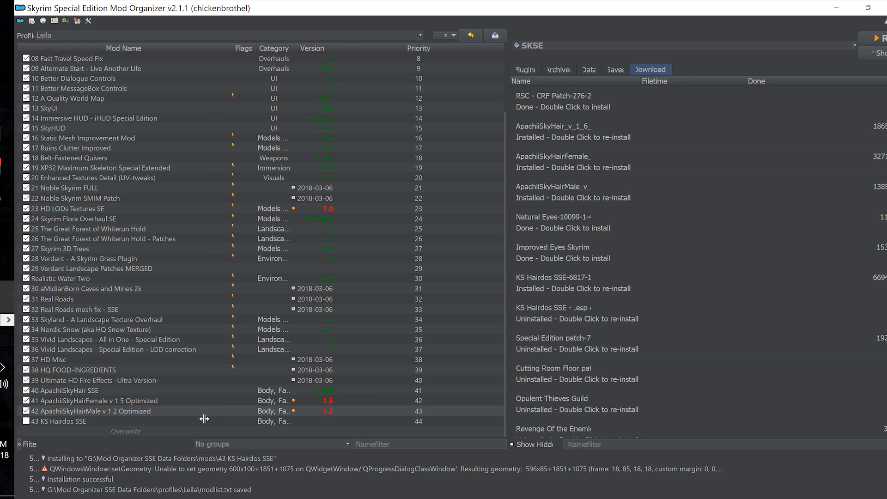
left_click(28, 422)
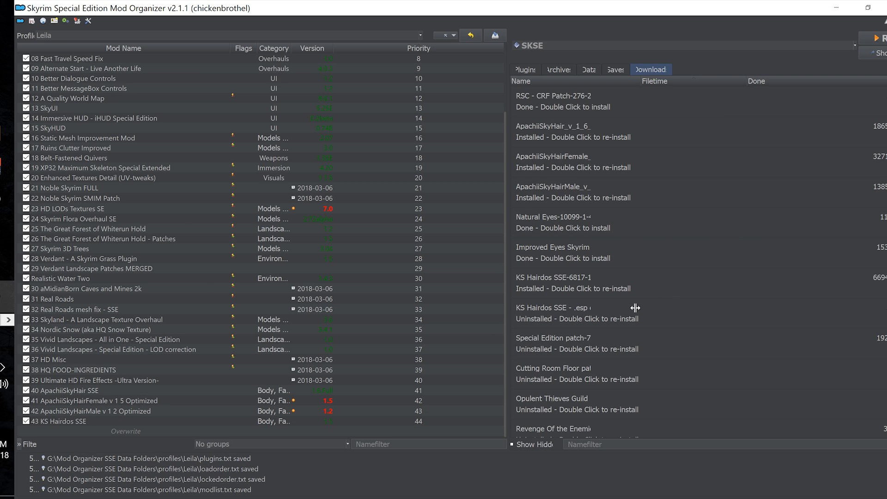
- Install the KS Hairdos .esp-only download as a separate mod named "44 KS Hairdos SSE - .esp only" and enable it
mouse_move(563, 320)
mouse_move(594, 314)
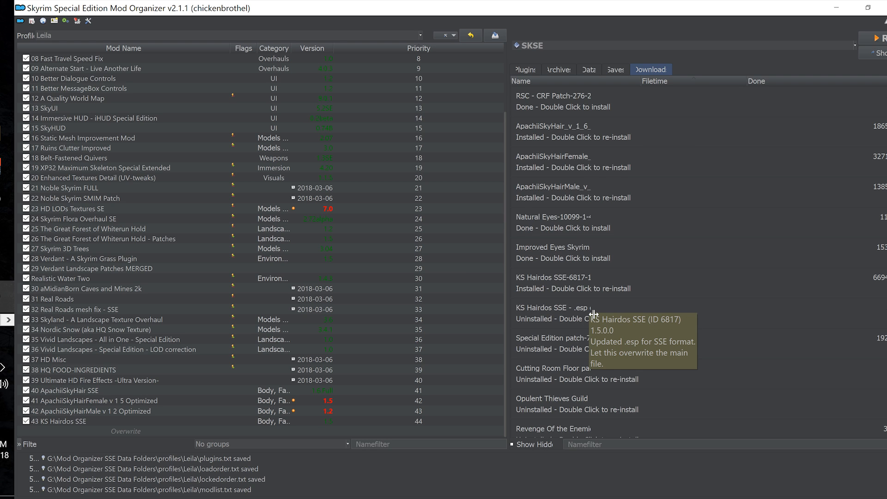
double_click(568, 310)
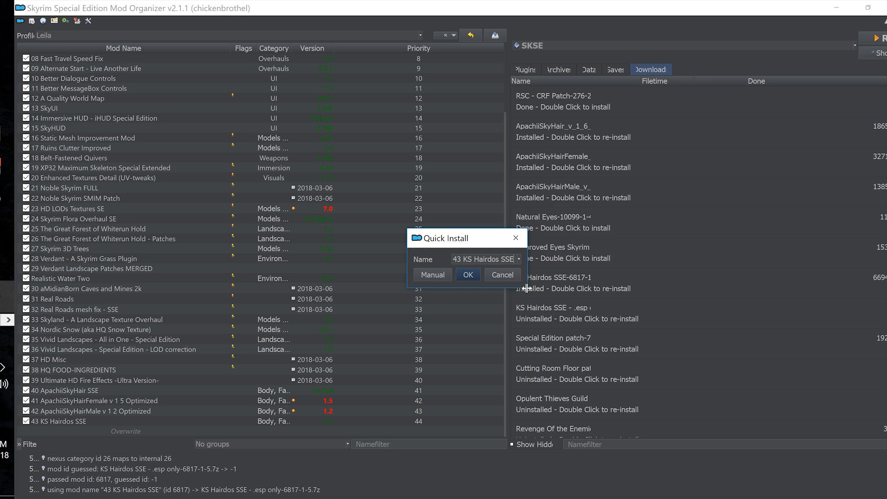
left_click_drag(525, 289, 649, 411)
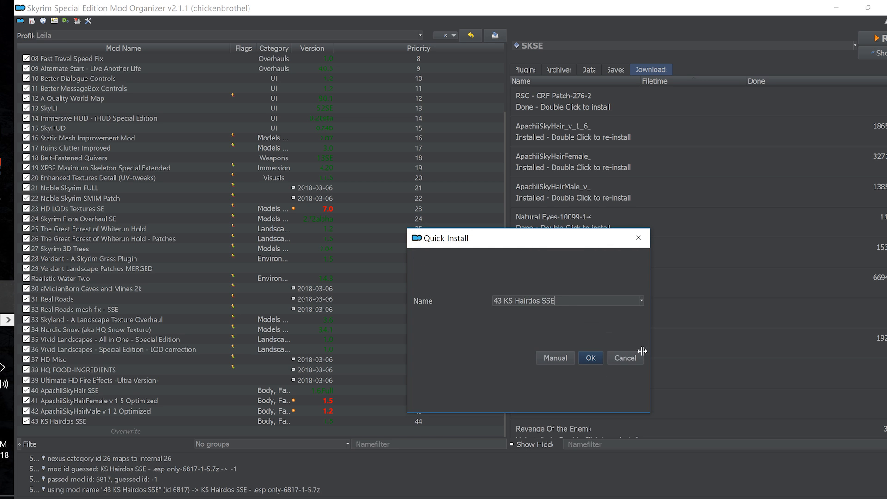
left_click(641, 301)
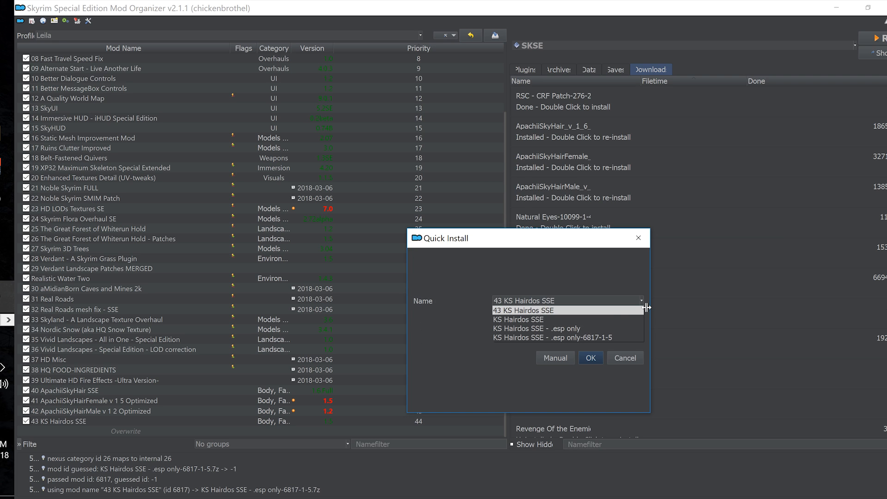
left_click(560, 329)
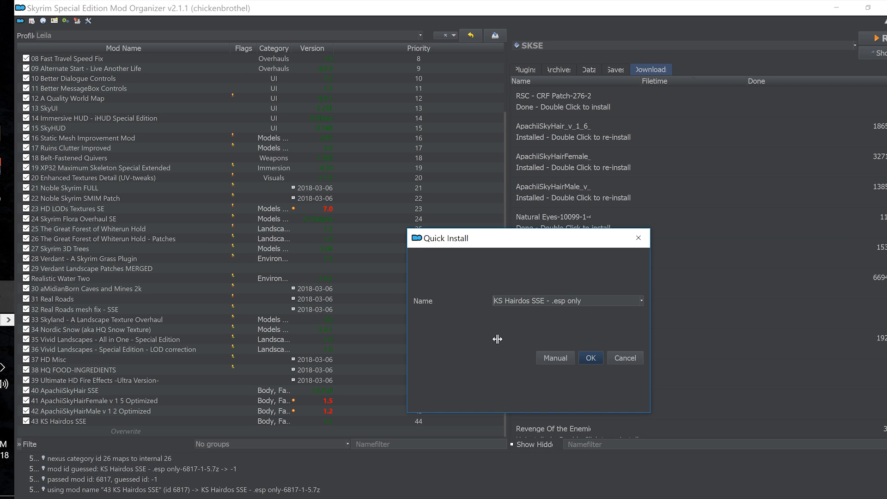
key("Home")
type("44")
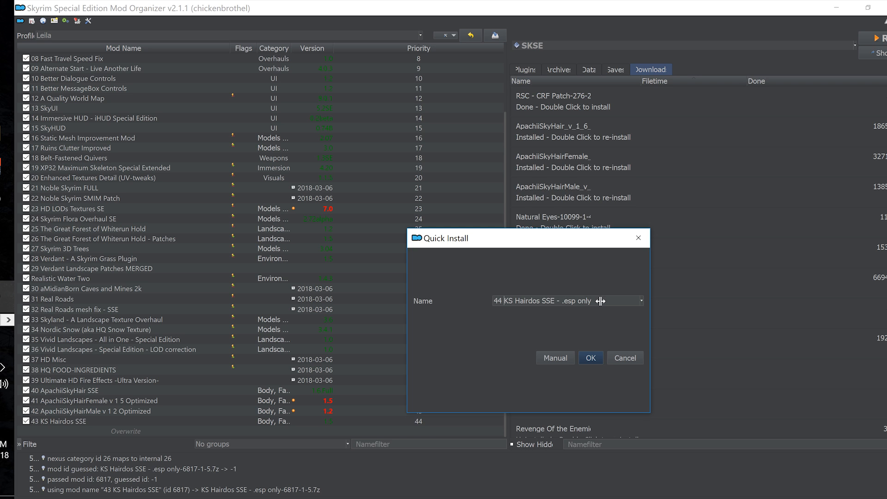
left_click(593, 358)
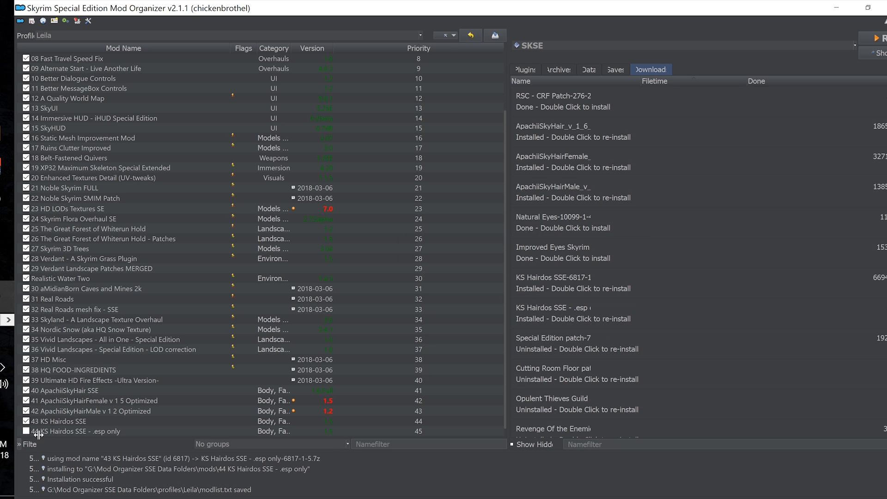
scroll(44, 434, "down", 1)
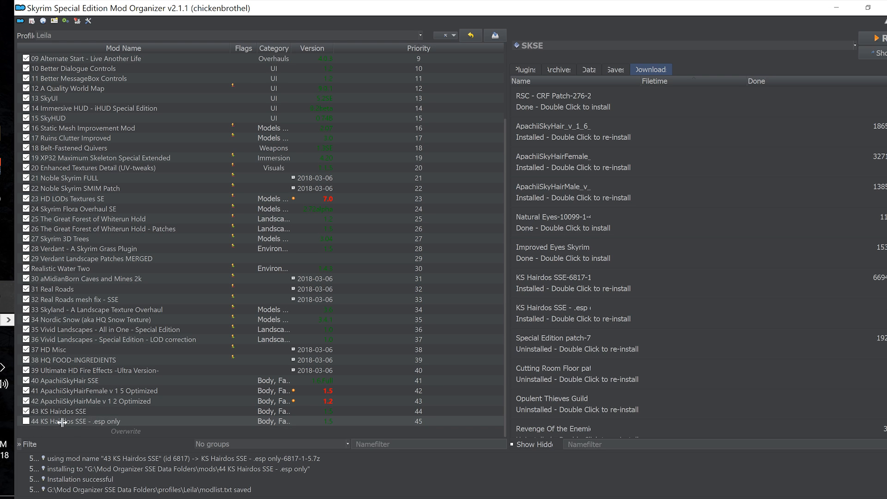
left_click(27, 422)
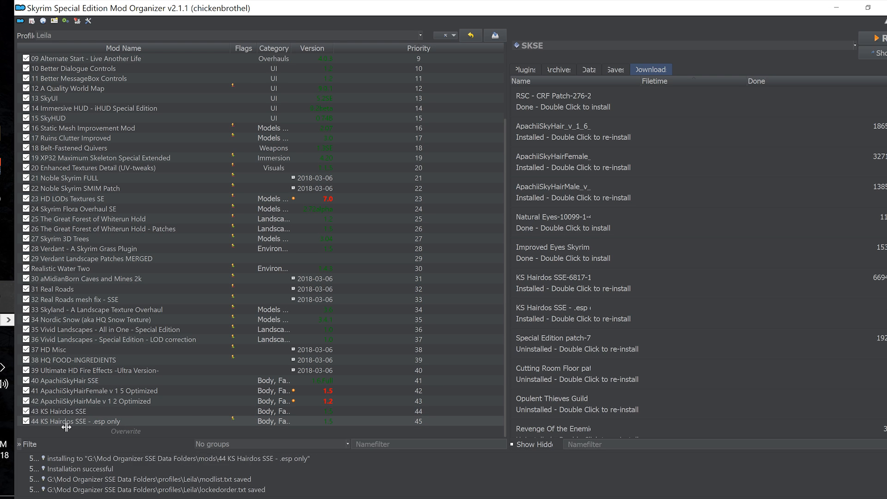
- Open and close the information window of 43 KS Hairdos SSE, and select 44 KS Hairdos SSE - .esp only to check their conflict
double_click(158, 411)
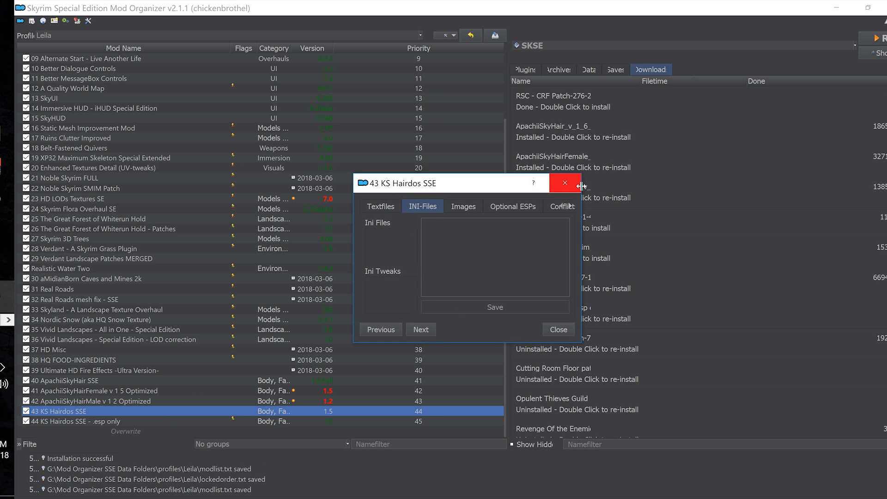
left_click(564, 183)
left_click(149, 419)
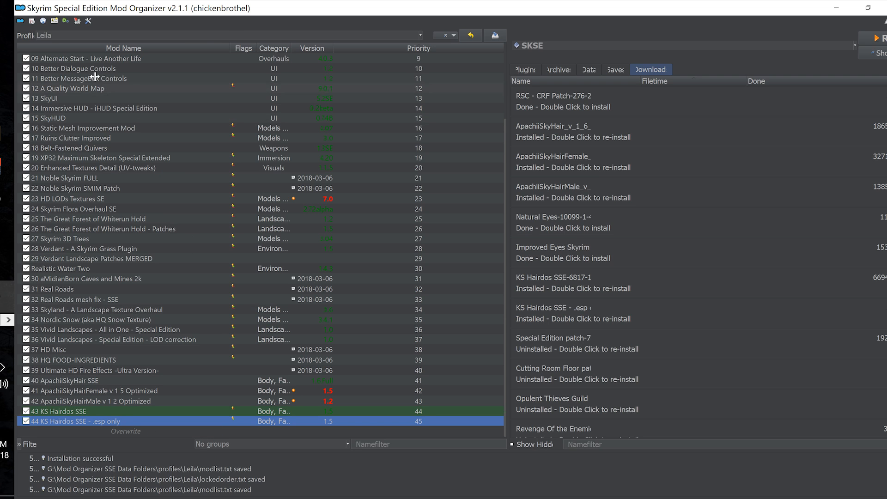
- Start installing a mod from the Ethereal Elven Overhaul-24273-1-1-1 archive in the Downloads folder
left_click(32, 21)
scroll(277, 194, "down", 1)
left_click(536, 181)
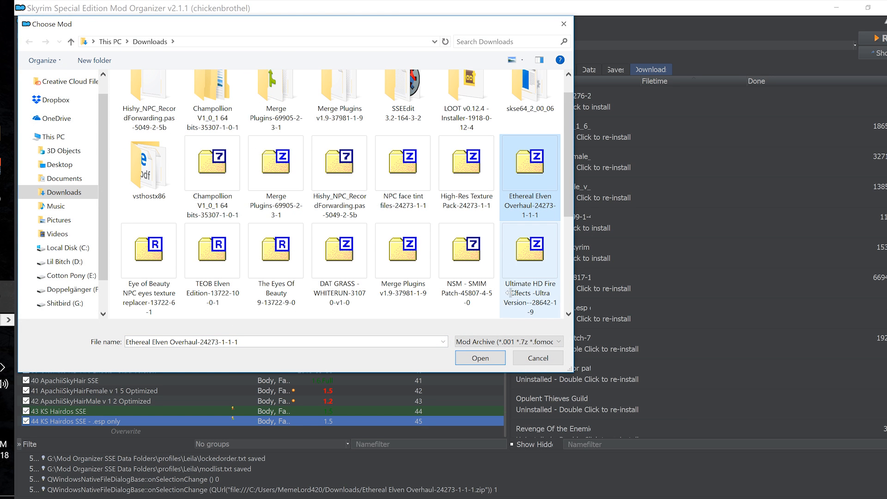
left_click(480, 358)
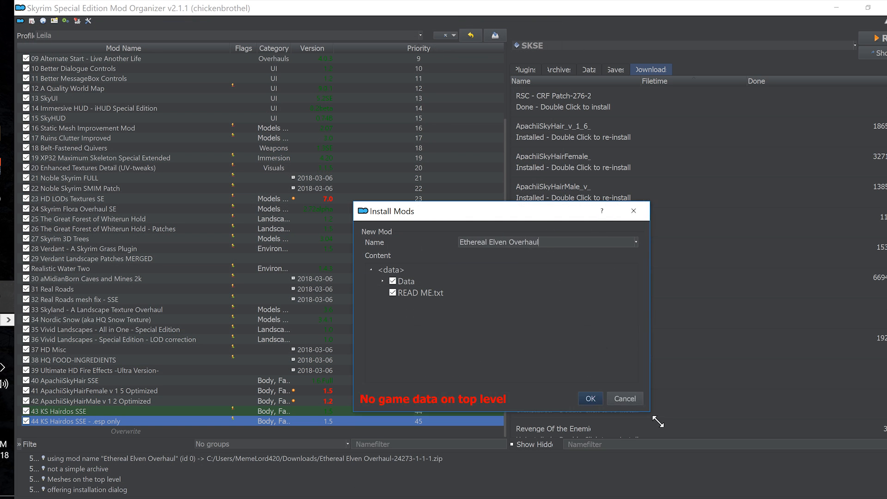
- Set the archive's Data folder as the data directory, and install and enable the mod as "45 Ethereal Elven Overhaul"
left_click_drag(492, 217, 489, 168)
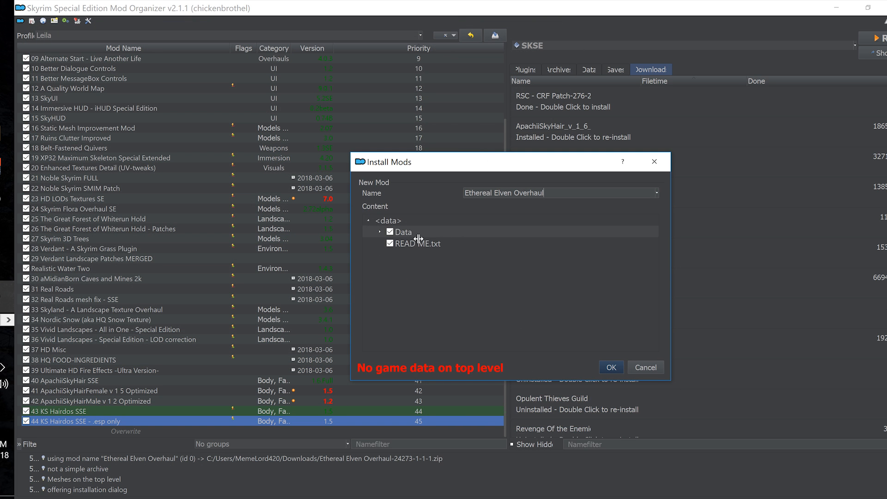
left_click(379, 231)
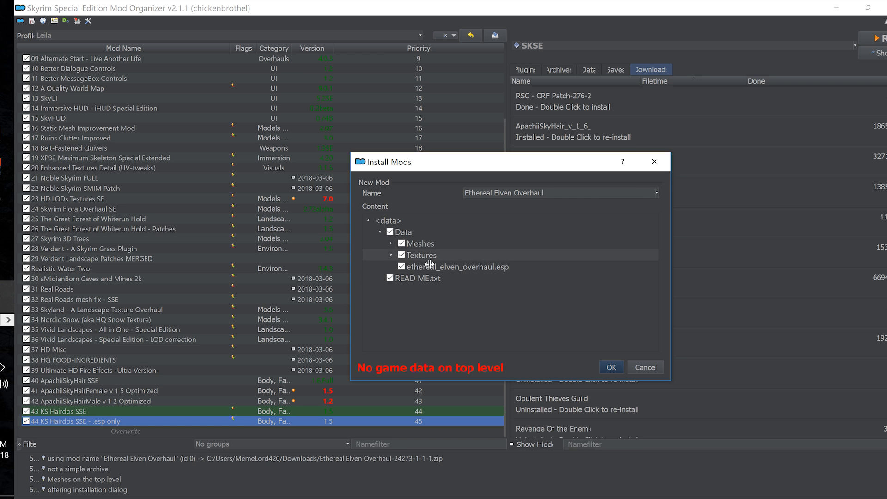
left_click(380, 233)
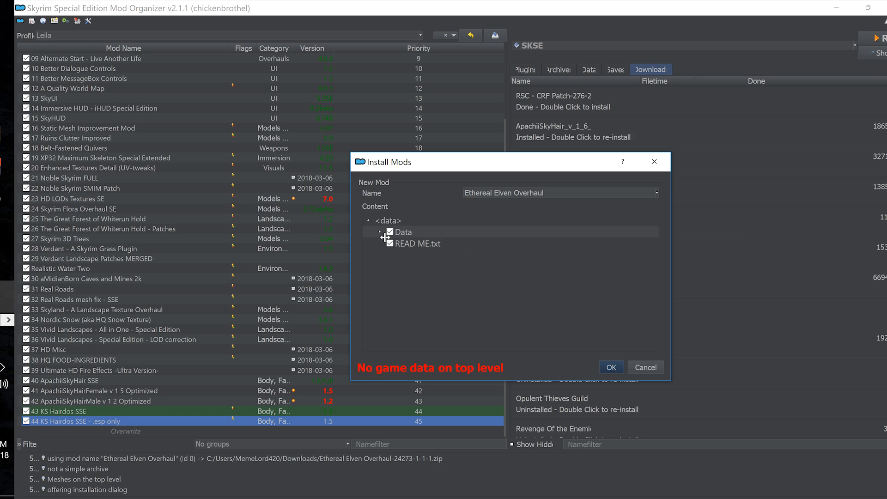
right_click(414, 233)
left_click(441, 241)
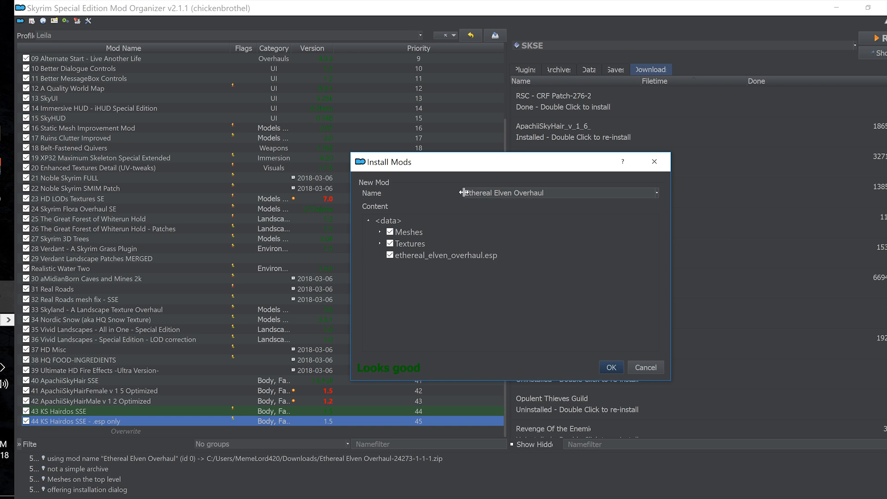
type("45")
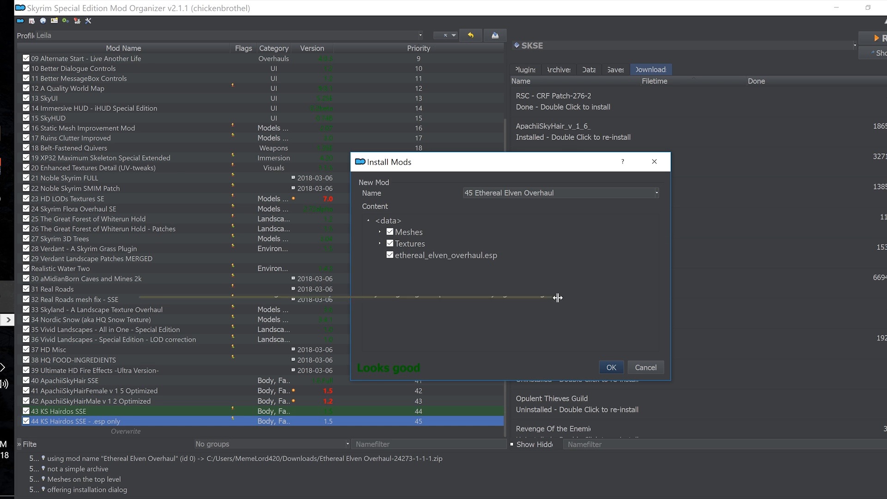
left_click(622, 367)
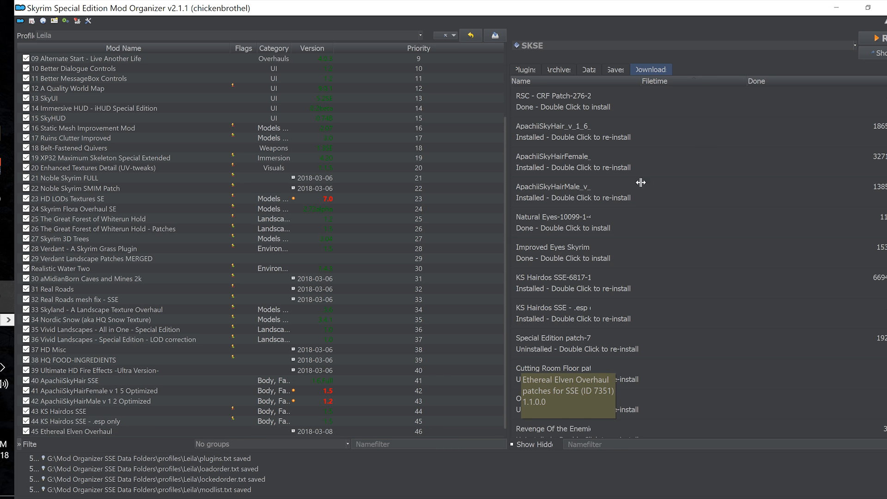
- Install the Special Edition patch download as "46 Ethereal Elven Overhaul Special Edition Patch" and enable it
double_click(567, 343)
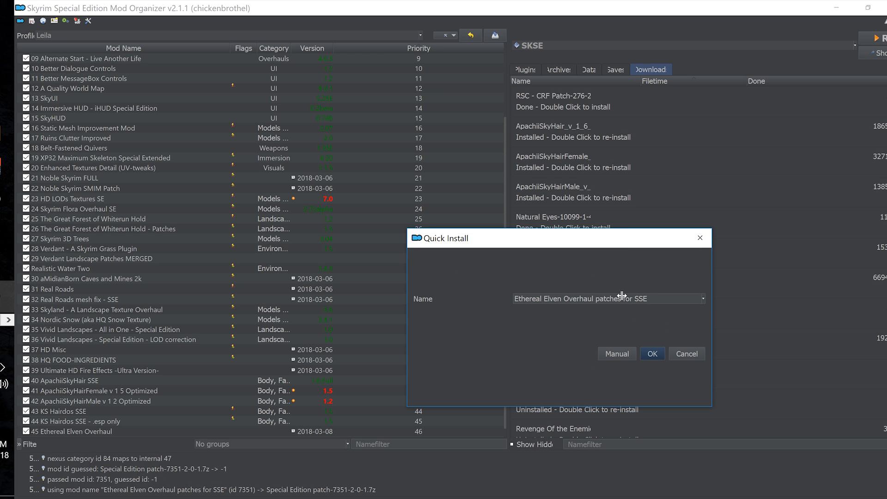
left_click_drag(595, 299, 697, 308)
type("Special Edition P")
key("Home")
type("46")
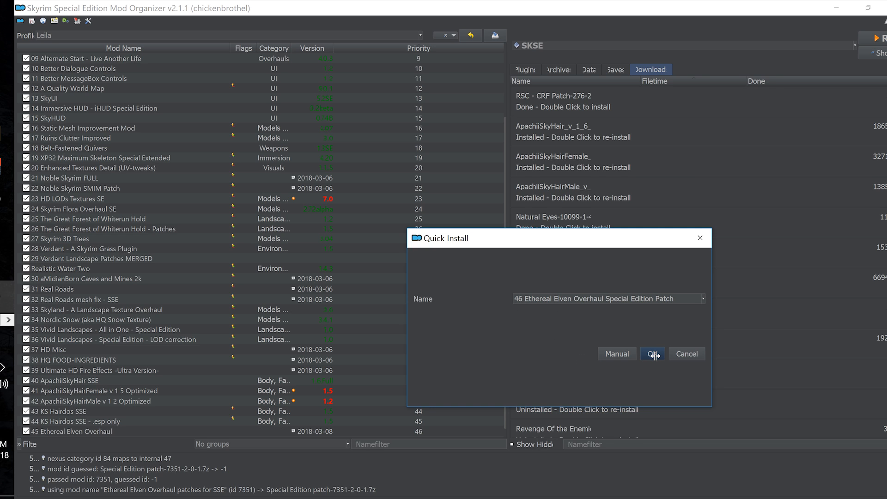
left_click(652, 353)
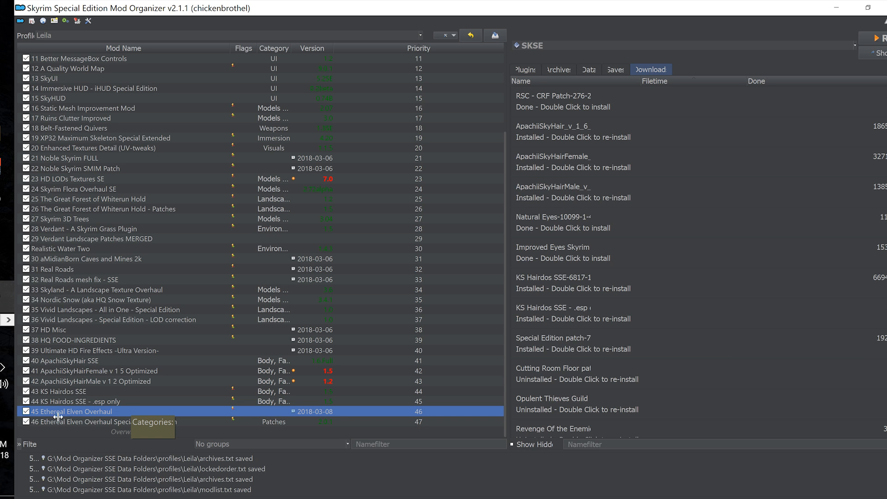
- Delete the FaceGenData folder under Meshes > Actors > Character in the file tree of 45 Ethereal Elven Overhaul
double_click(129, 414)
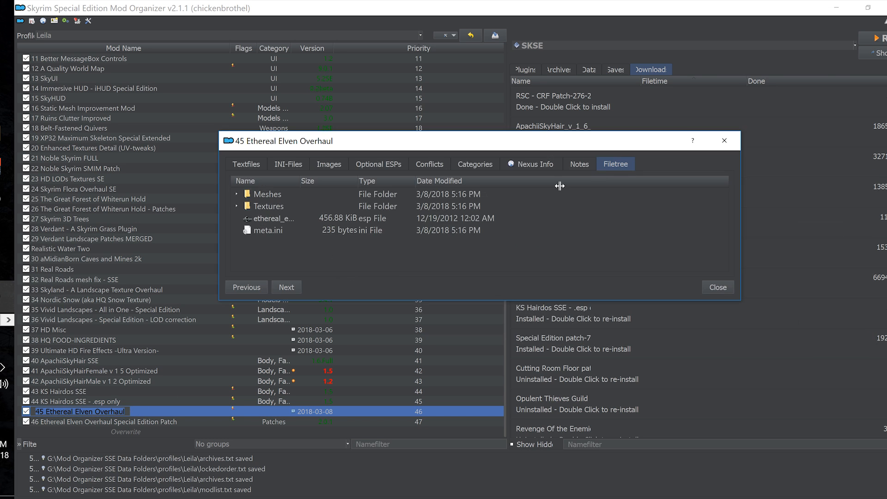
left_click(236, 194)
left_click(253, 206)
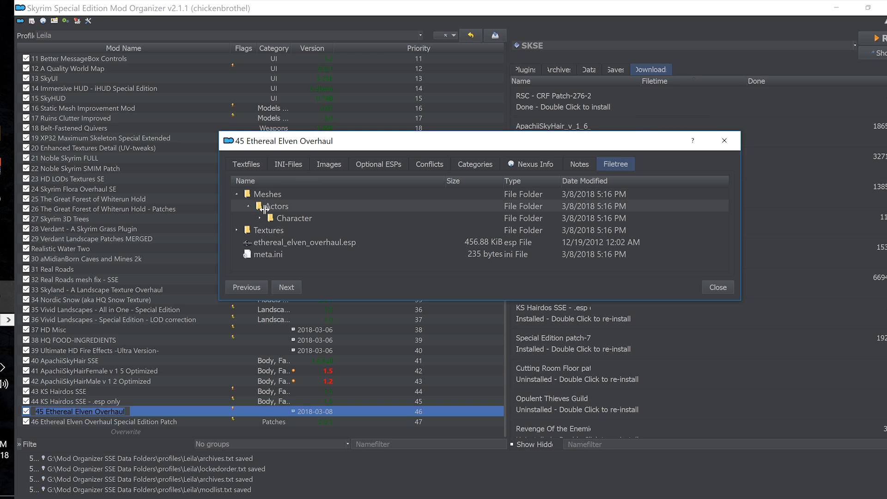
left_click(261, 218)
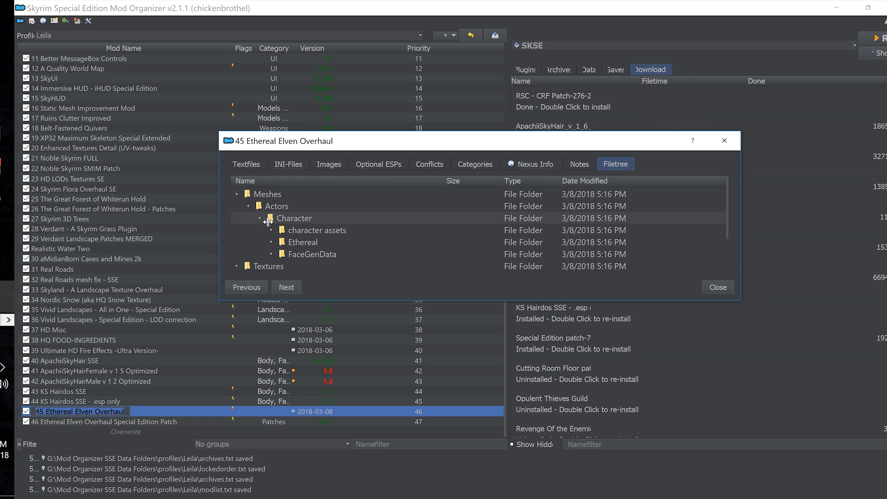
right_click(325, 260)
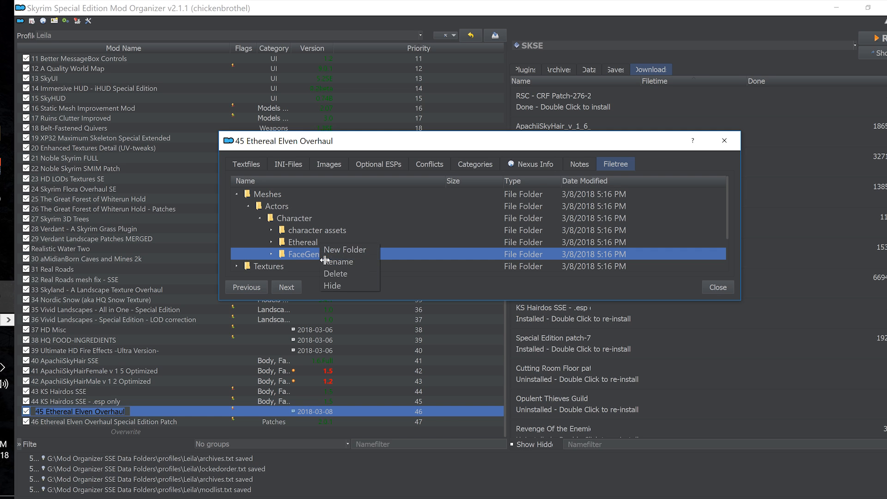
left_click(351, 274)
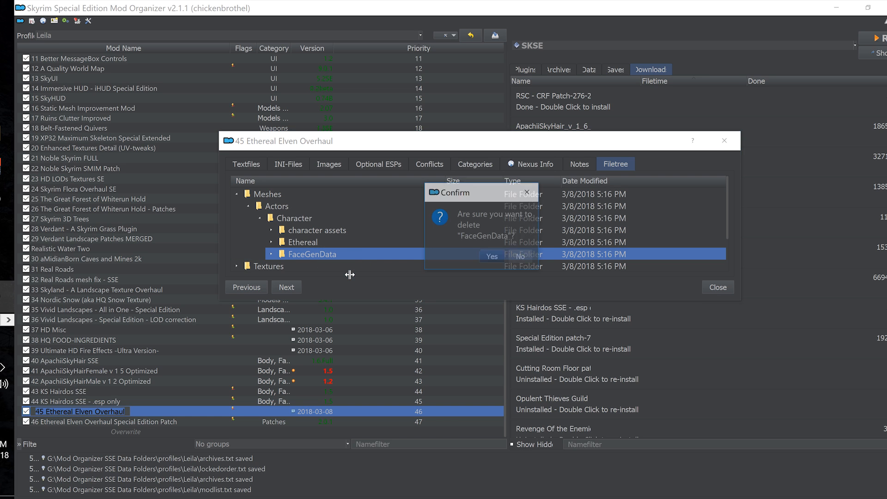
left_click(491, 257)
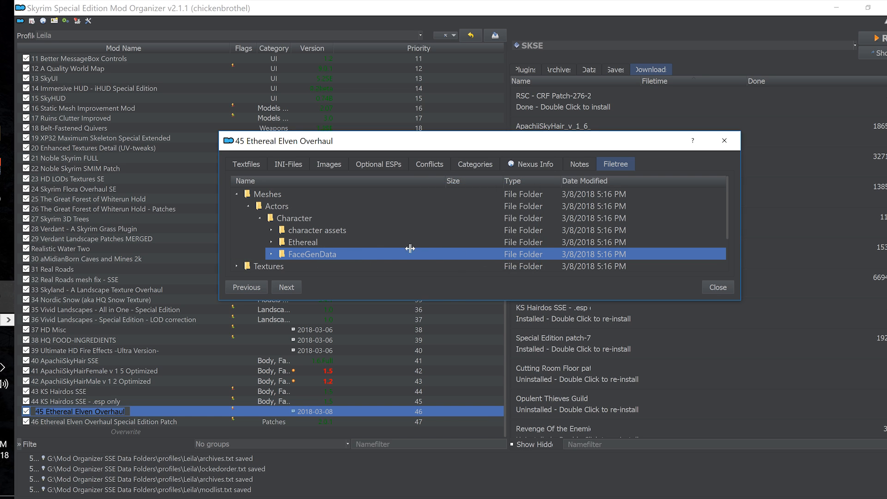
- Delete the FacegenData folder under Textures > Actors > Character in the same mod's file tree
left_click(237, 195)
left_click(237, 206)
double_click(257, 221)
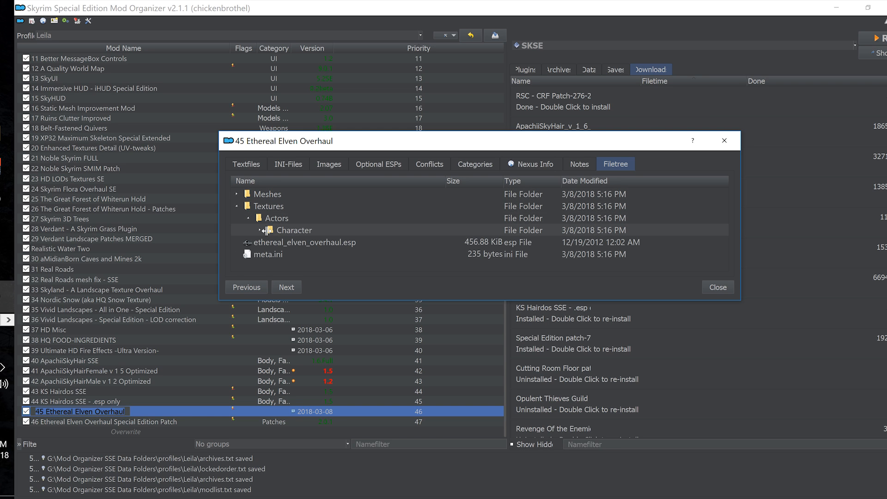
double_click(266, 231)
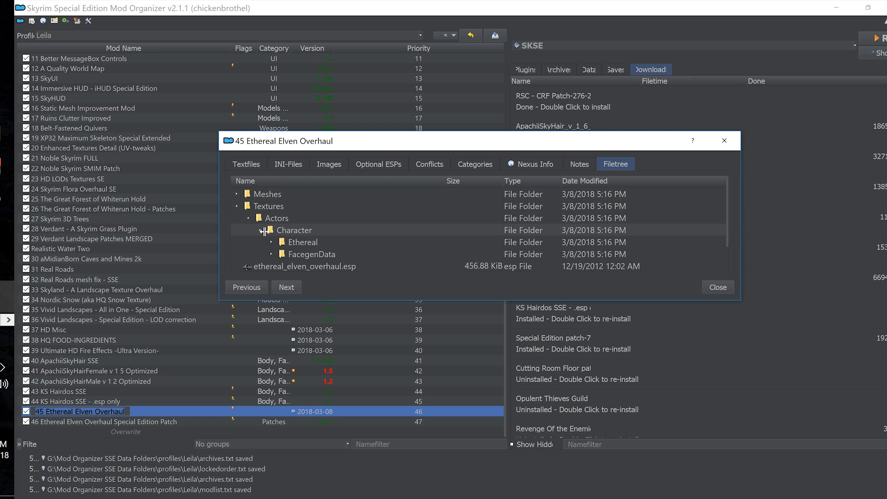
right_click(332, 255)
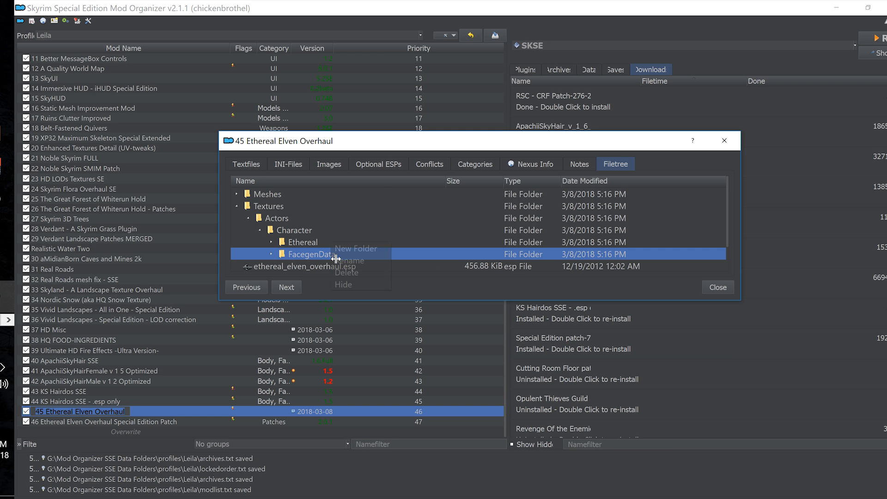
left_click(357, 278)
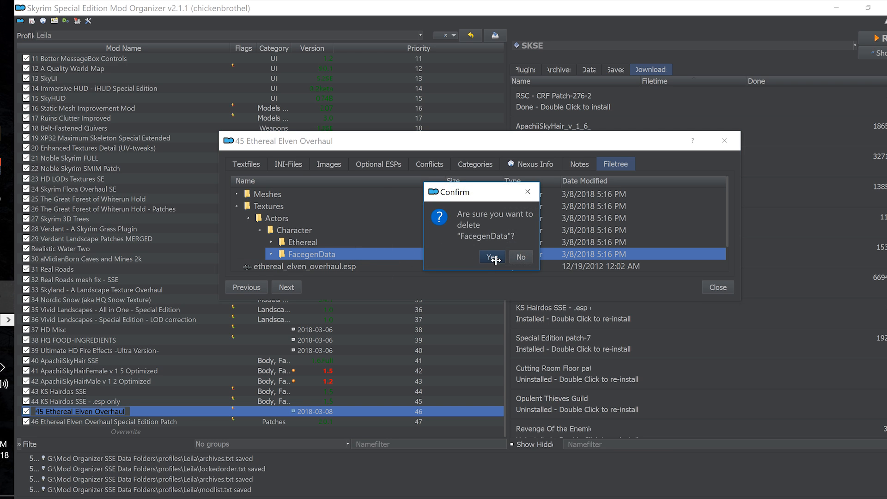
left_click(409, 255)
left_click(236, 206)
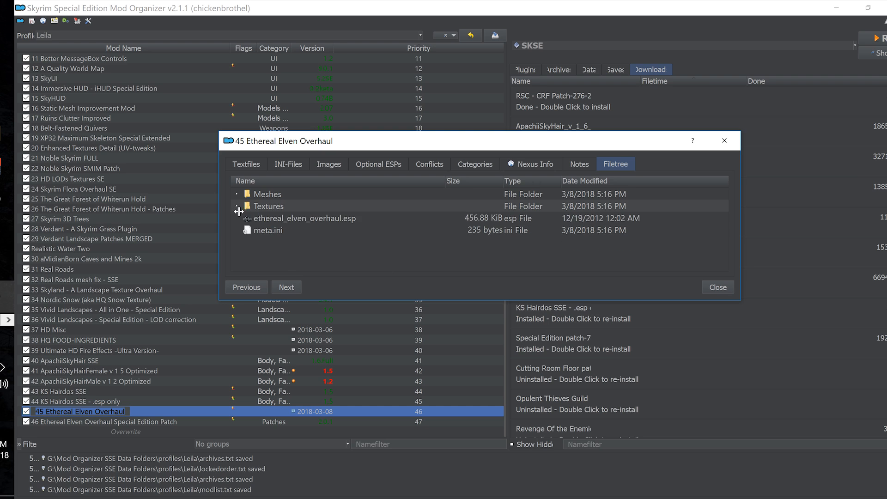
- Delete ethereal_elven_overhaul.esp from the mod's files and close its information window
right_click(334, 223)
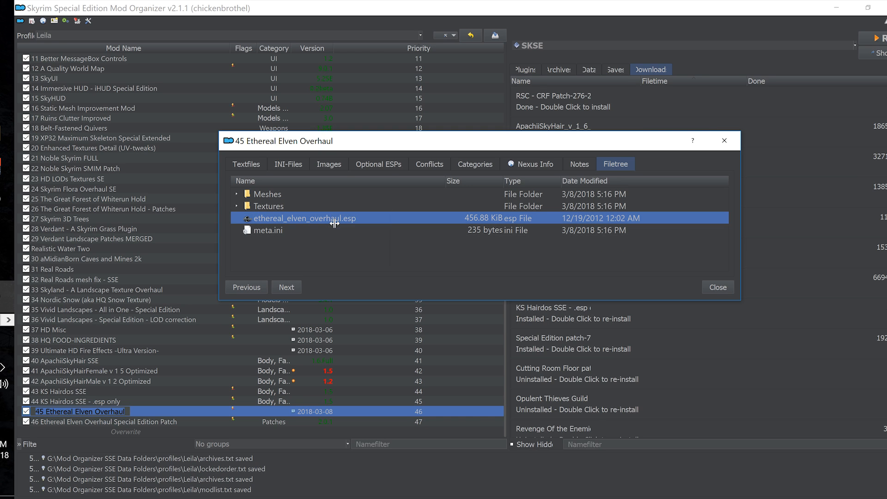
left_click(364, 252)
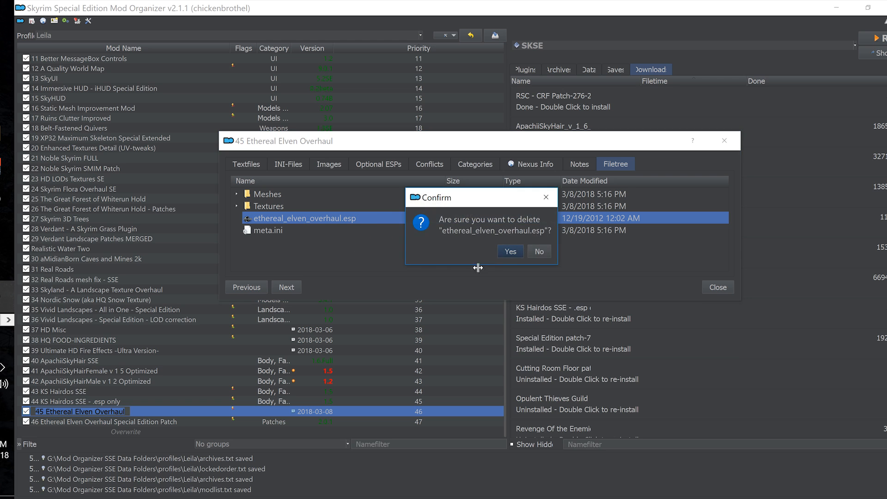
left_click(510, 251)
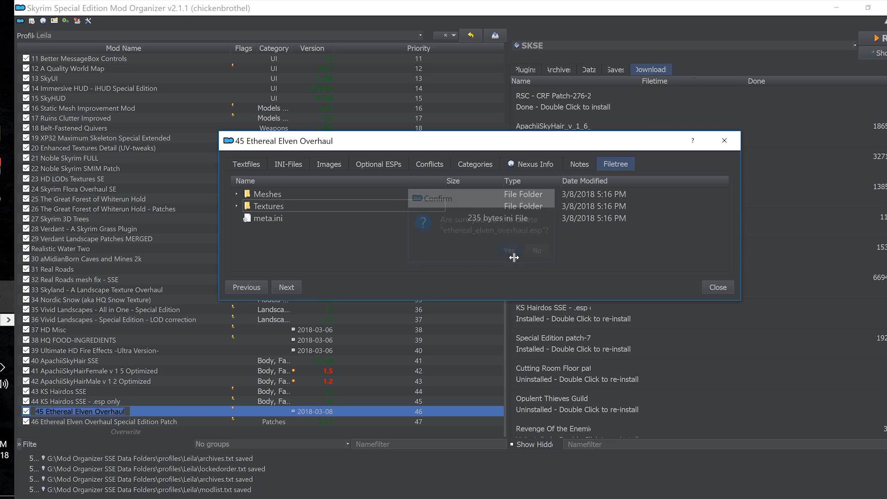
left_click(718, 287)
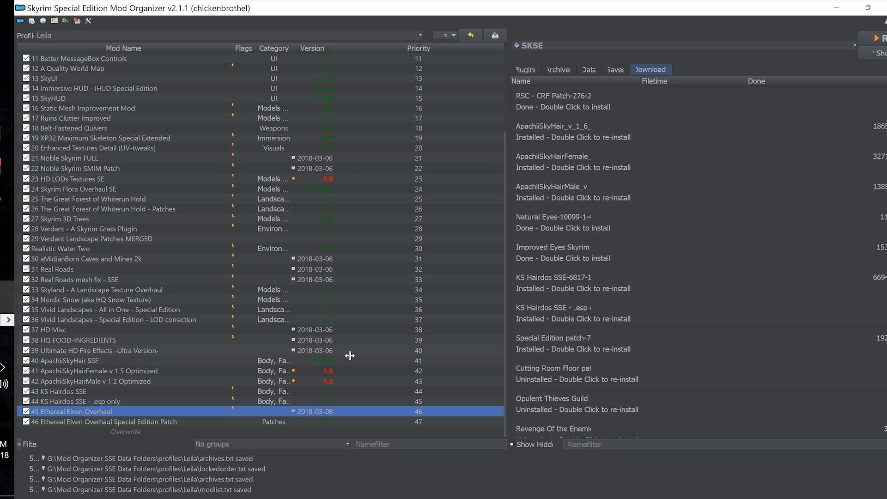
- Select 45 Ethereal Elven Overhaul and 46 Ethereal Elven Overhaul Special Edition Patch alternately to check for conflicts between them
left_click(194, 423)
left_click(195, 416)
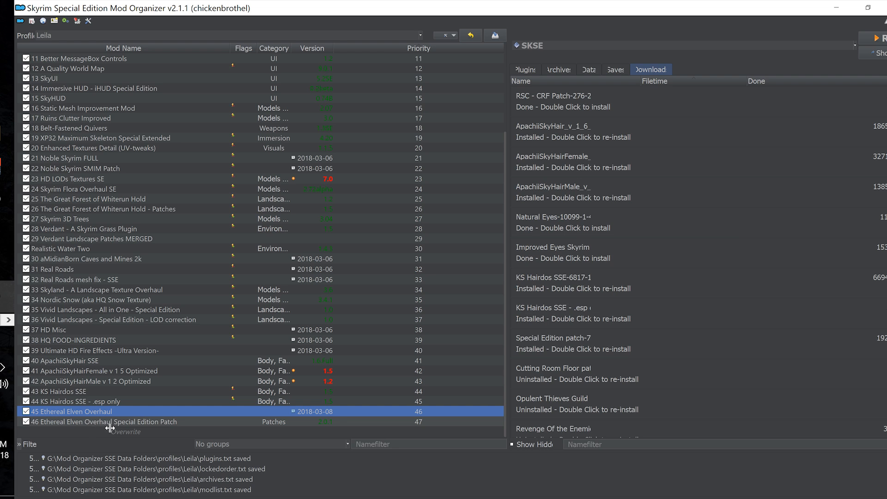
left_click(154, 423)
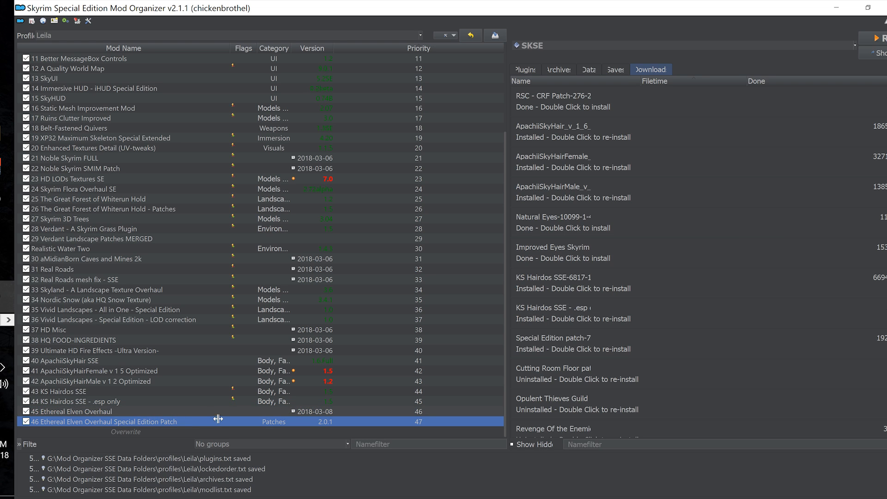
left_click(236, 414)
left_click(236, 421)
left_click(236, 414)
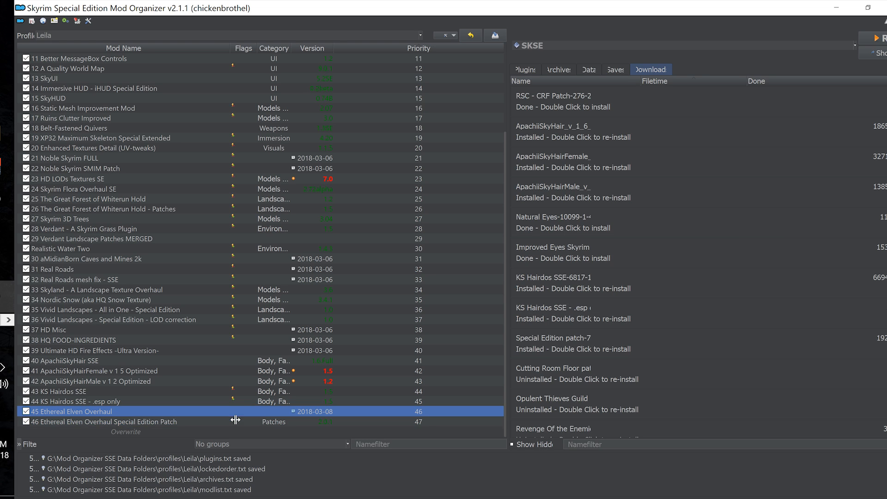
left_click(236, 423)
- Disable and re-enable 45 Ethereal Elven Overhaul in the mod list
left_click(35, 416)
left_click(26, 412)
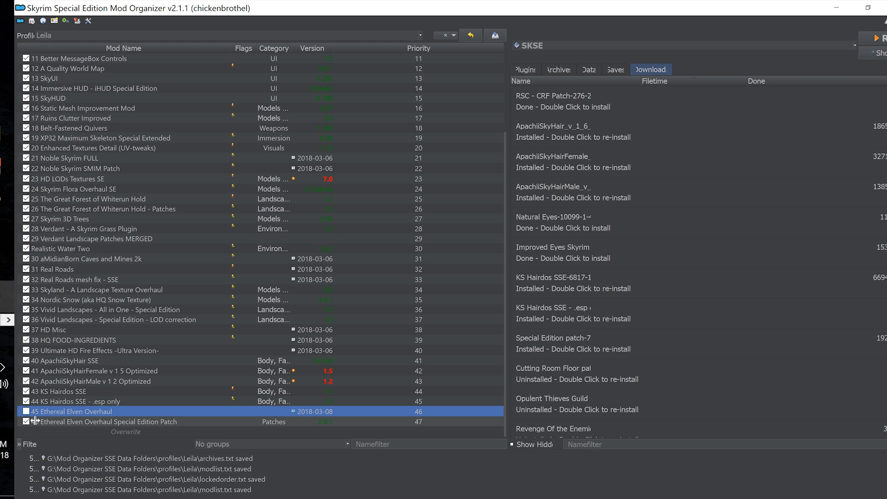
left_click(26, 411)
left_click(27, 421)
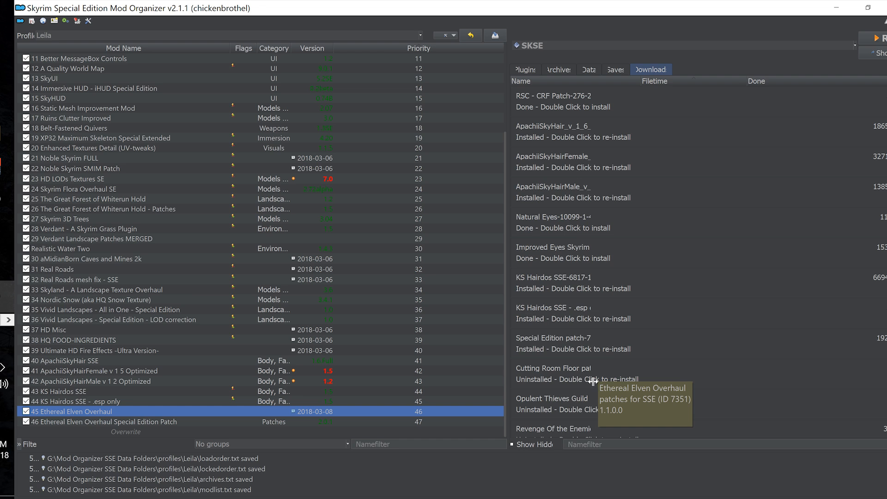
- Start reinstalling the Cutting Room Floor patch download and choose the suggested name "Cutting Room Floor patch"
double_click(591, 379)
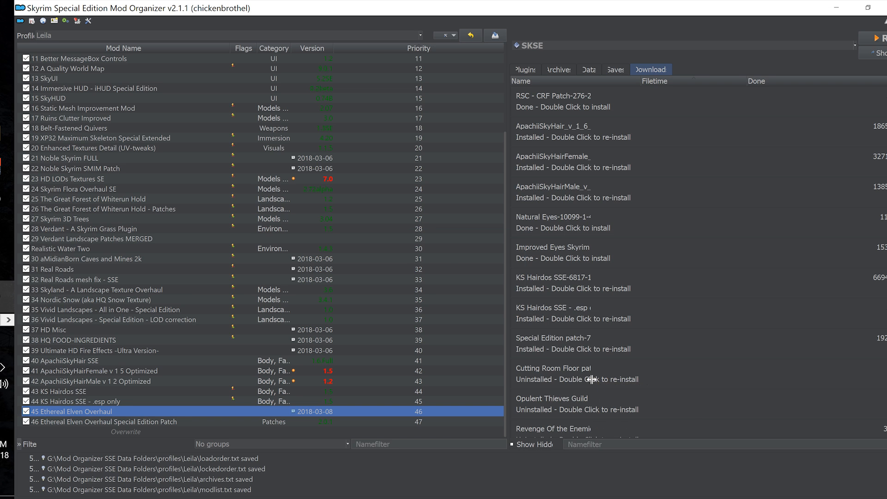
left_click_drag(529, 287, 731, 307)
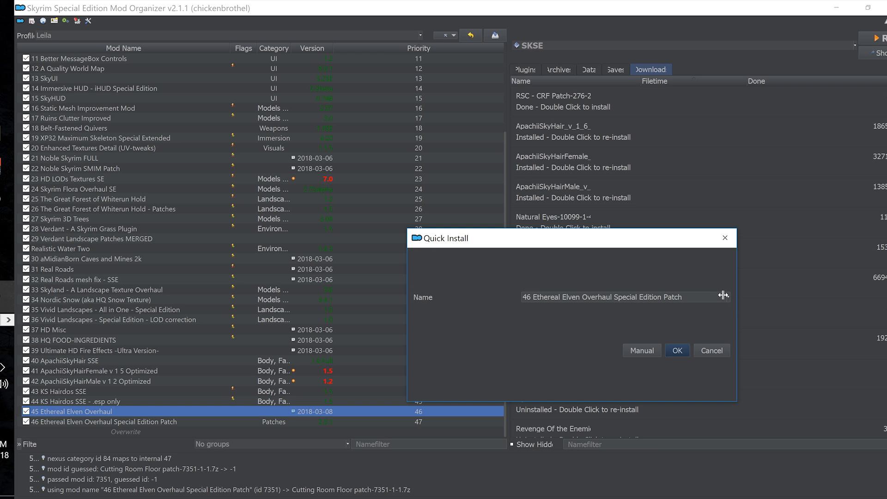
left_click(728, 297)
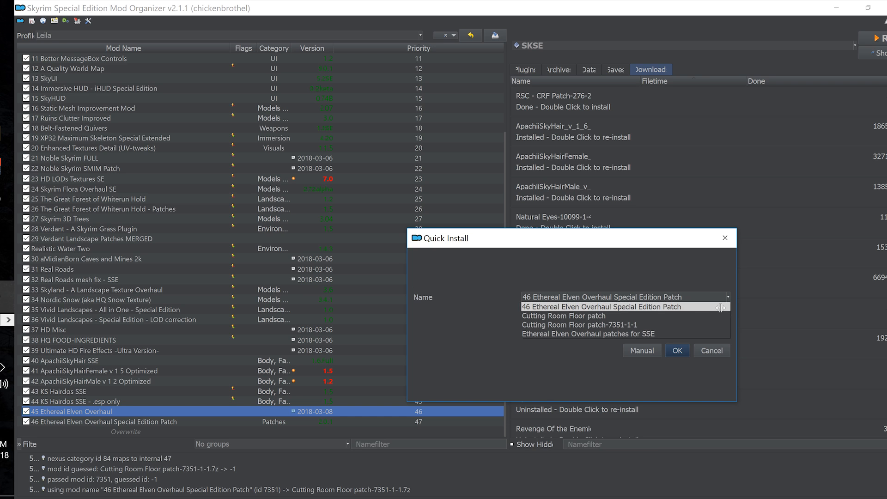
left_click(609, 316)
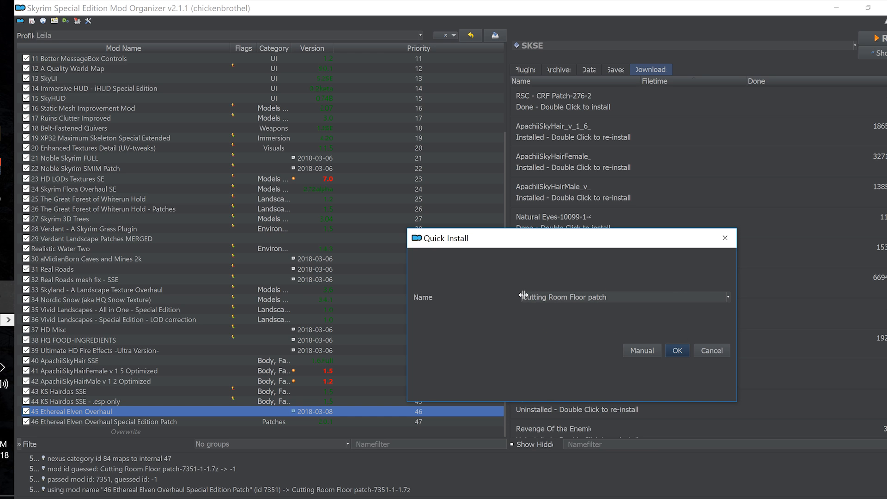
- Extend the mod name to "Ethereal Elven Overhaul Cutting Room Floor patch", install it and enable it
type("E")
key("BackSpace")
type("47")
key("BackSpace")
key("BackSpace")
type("Ethereal ")
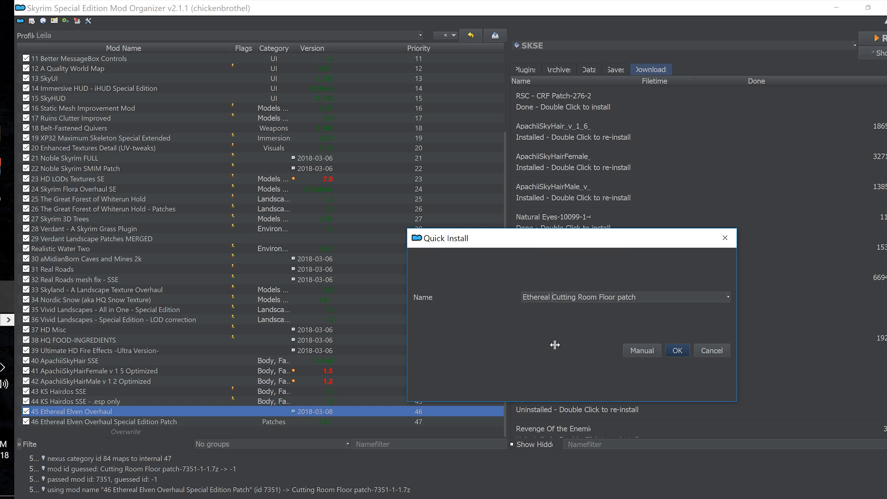
type("Elven Overha")
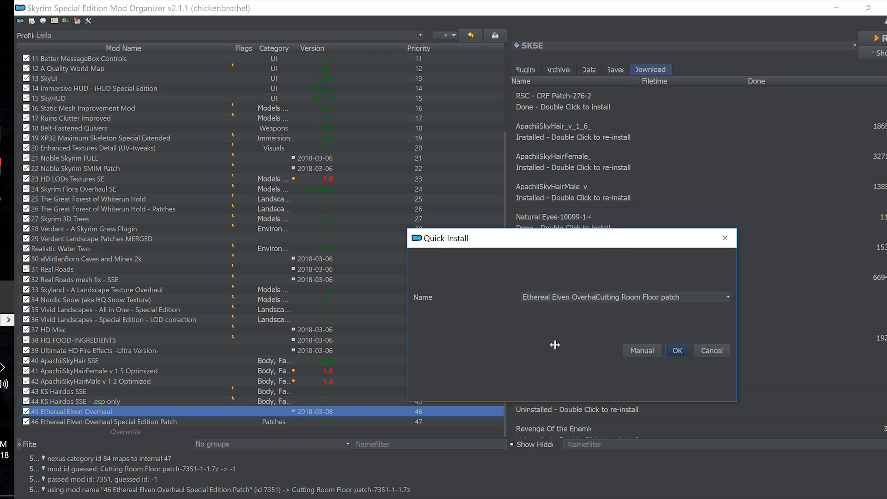
type("ul")
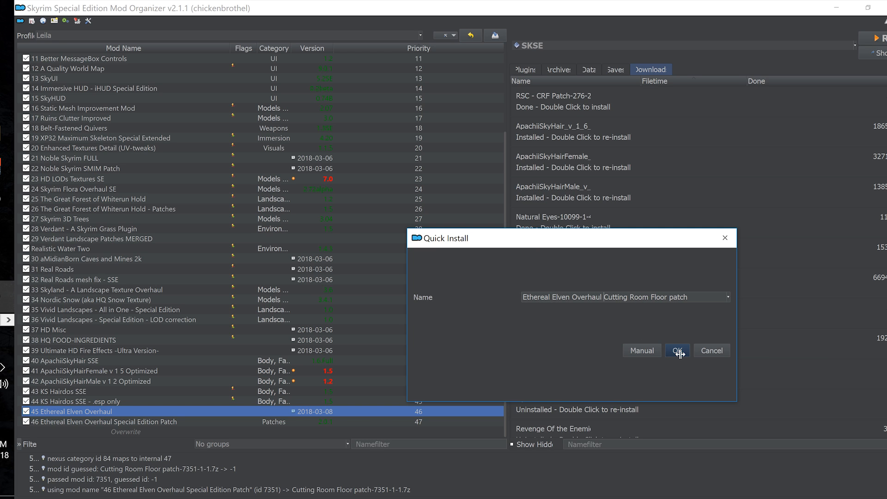
left_click(677, 350)
left_click(27, 432)
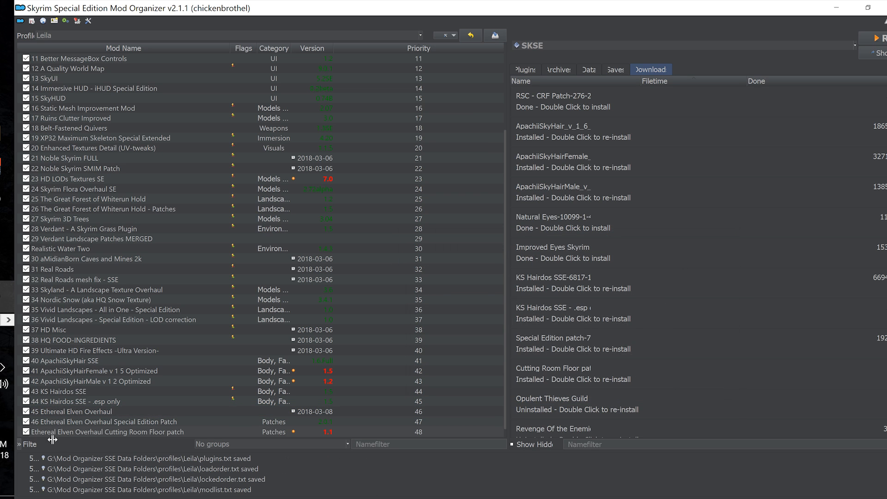
- Install the Opulent Thieves Guild patch download as "Ethereal Elven Overhaul Opulent Thieves Guild patch" and enable it
double_click(581, 406)
left_click(700, 284)
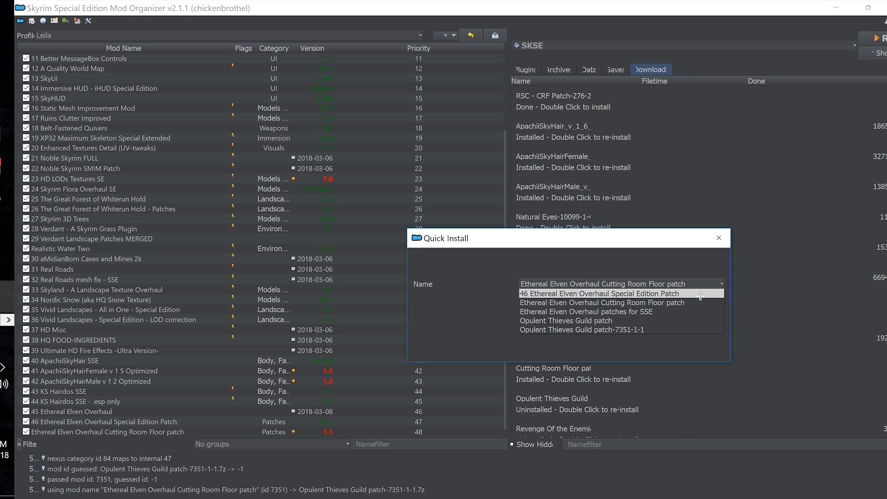
left_click(588, 321)
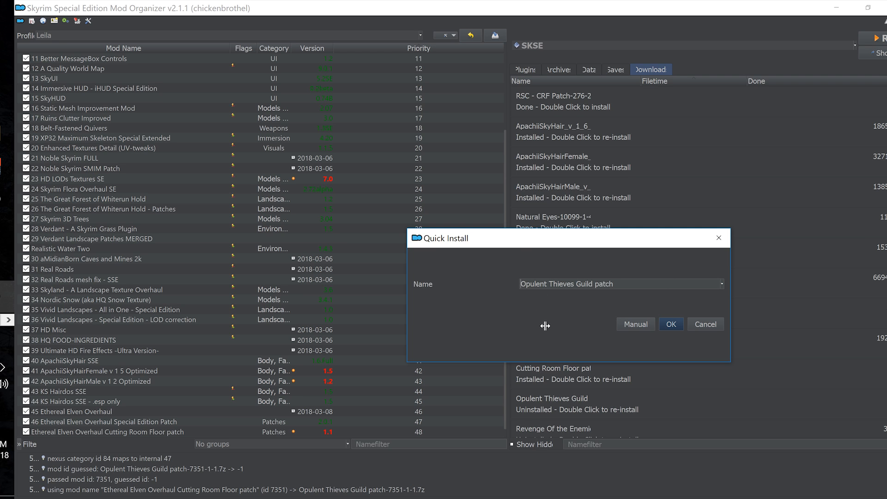
type("Ethereal Elve")
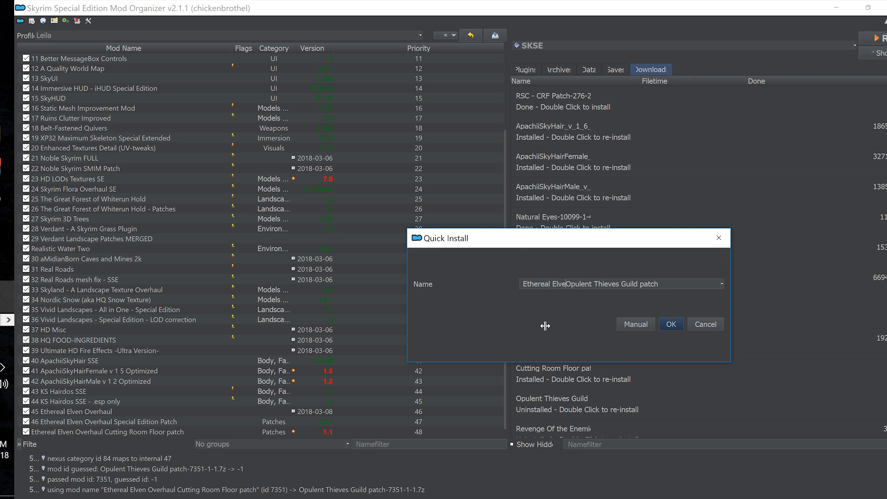
type("n Overhaul")
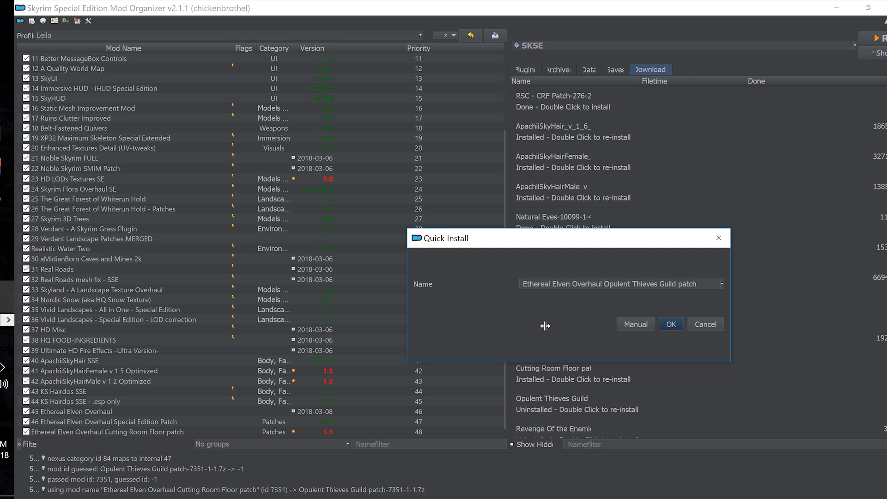
left_click(678, 331)
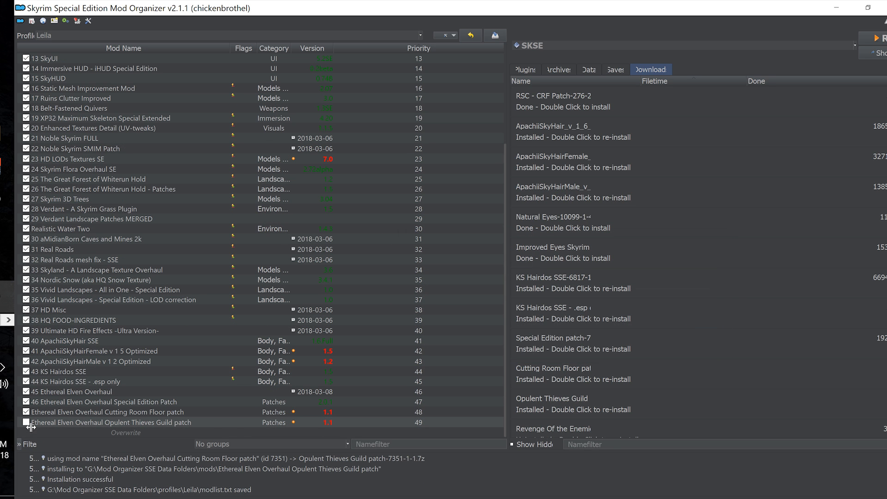
left_click(26, 422)
- Start installing the Revenge Of the Enemies patch download and choose the suggested name "Revenge Of the Enemies 2016 Modif SE patch"
scroll(570, 301, "down", 1)
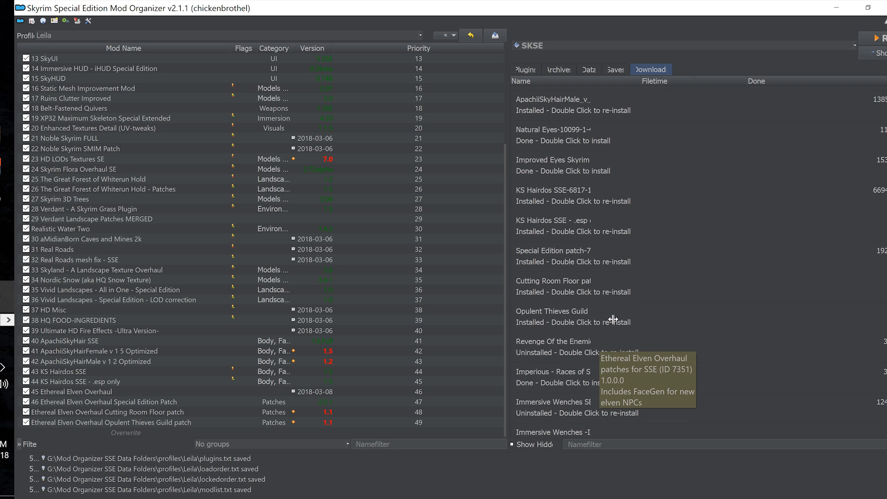
double_click(556, 346)
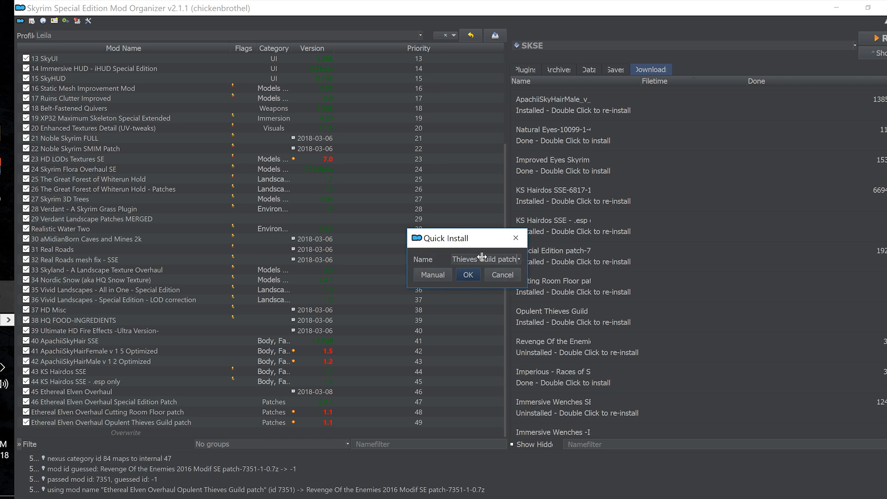
left_click_drag(527, 289, 692, 363)
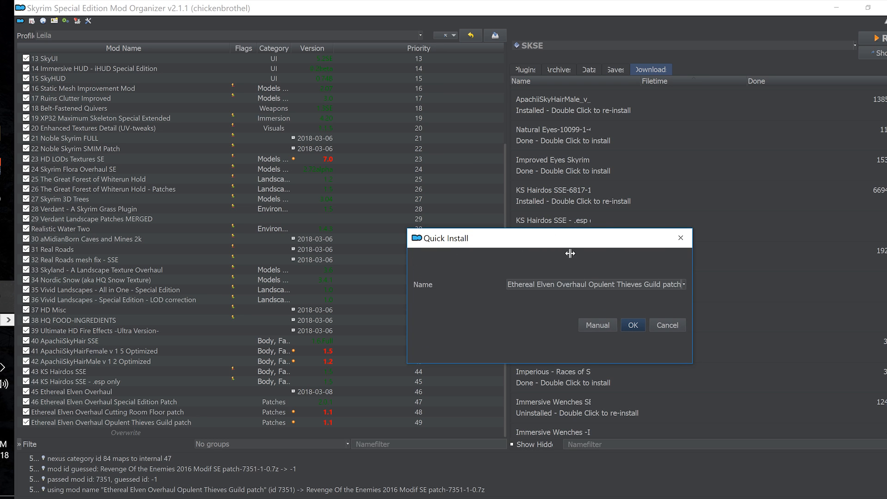
left_click_drag(561, 243, 388, 205)
left_click_drag(450, 203, 425, 202)
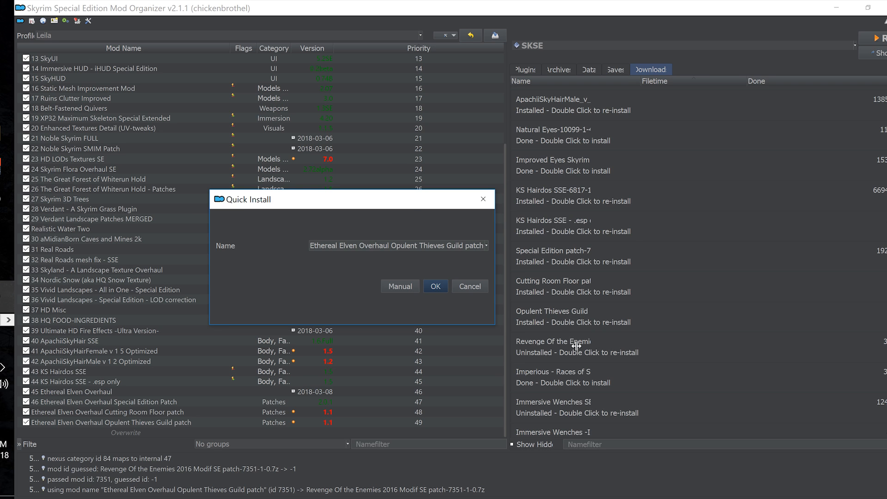
left_click_drag(393, 204, 432, 210)
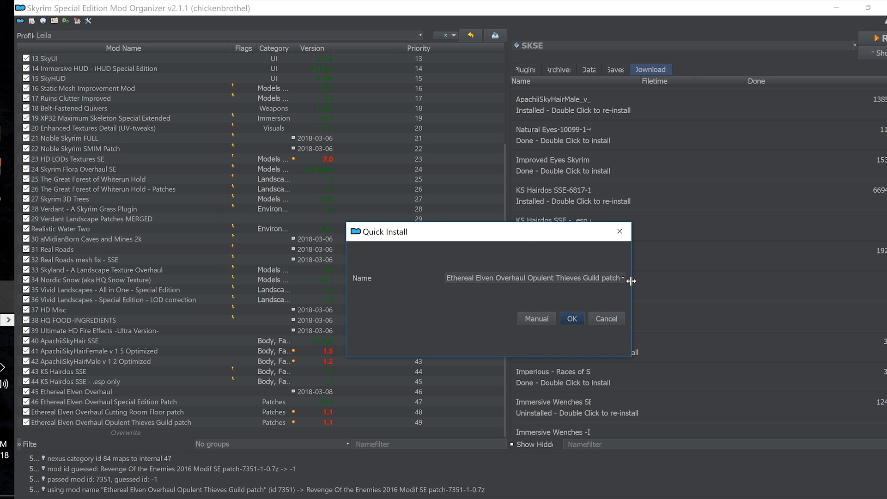
left_click(623, 278)
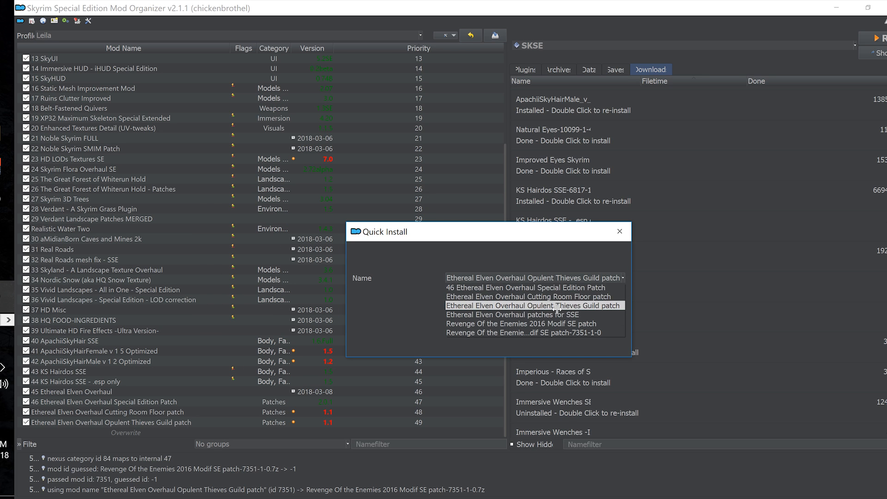
left_click(505, 324)
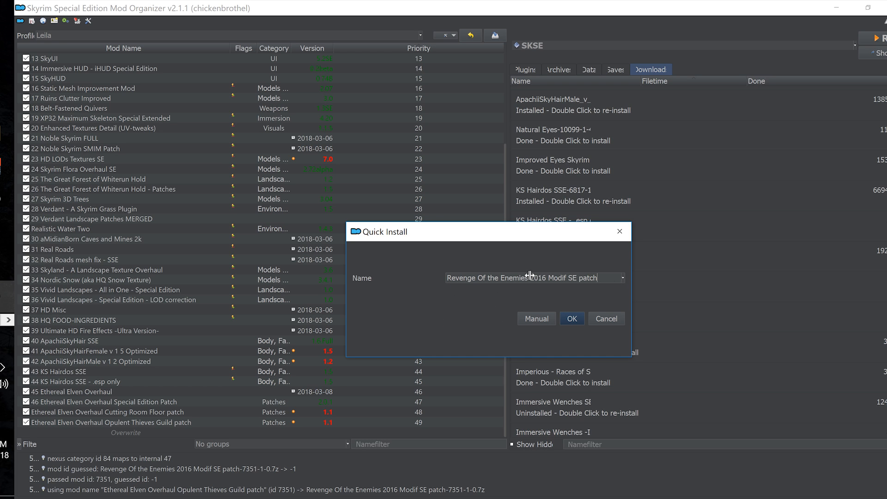
- Change the mod name to "Ethereal Elven Overhaul Revenge Of the Enemies patch", install it and enable it
left_click_drag(531, 275, 573, 276)
key("BackSpace")
key("Home")
type("Ethereal Elven O")
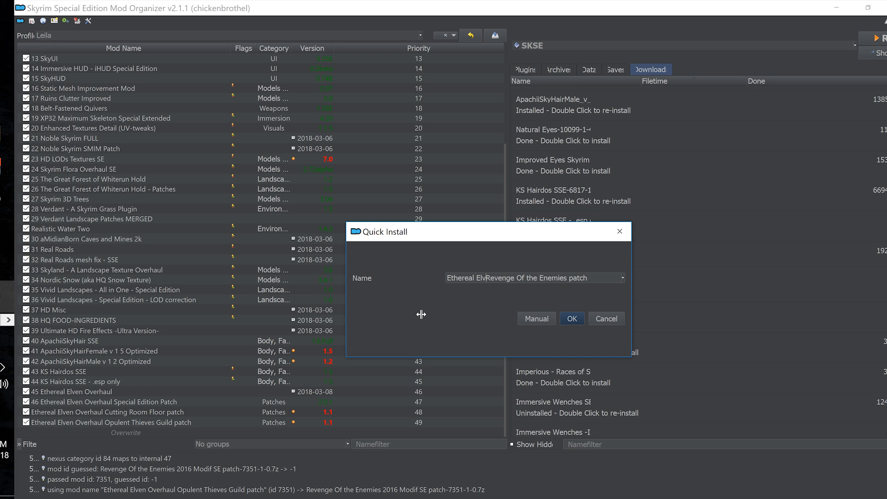
type("verhaul")
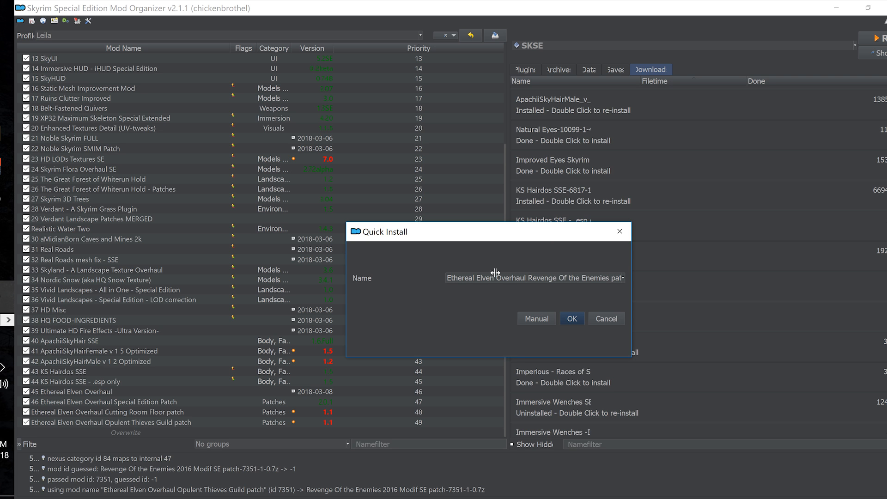
left_click(572, 319)
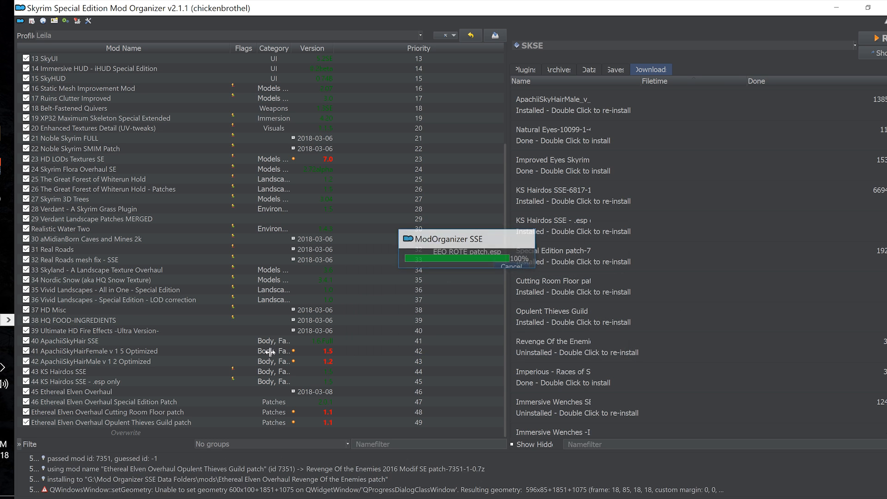
left_click(26, 412)
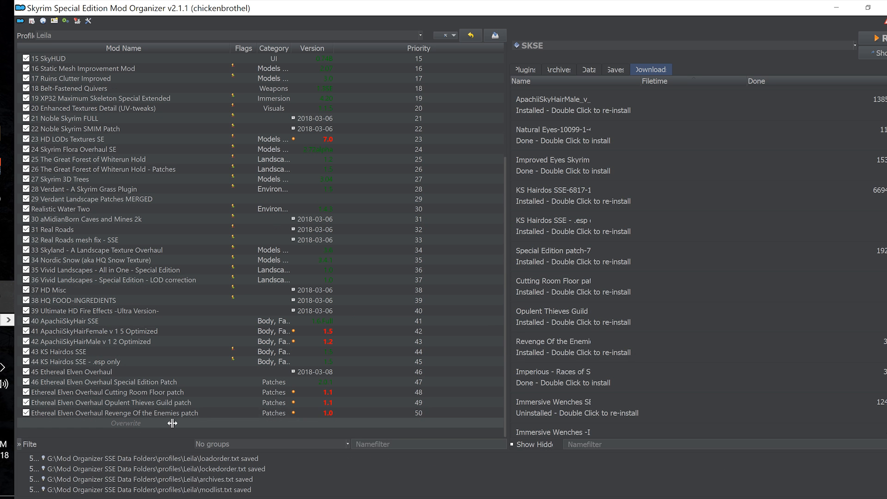
- Show the plugin list and examine the flags on the EEO OpulentThievesGuild and EEO ROTE patch plugins
left_click(526, 70)
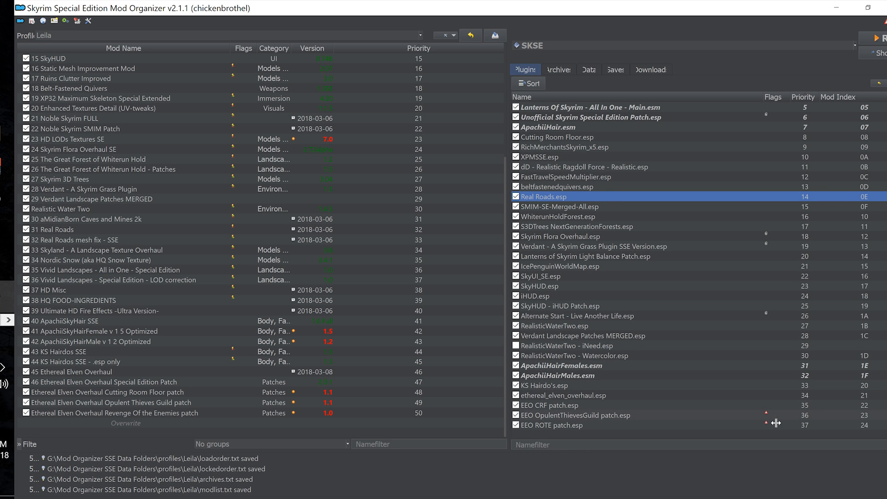
mouse_move(769, 419)
mouse_move(604, 418)
mouse_move(652, 427)
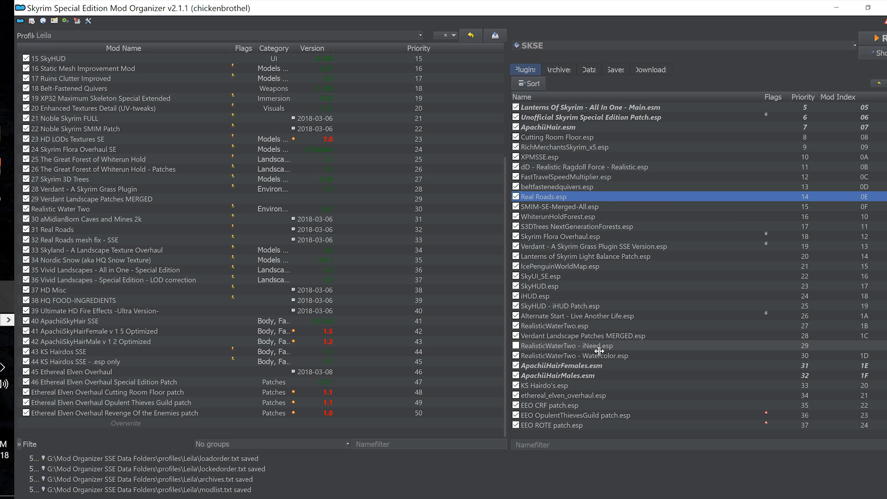
- Enable the RealisticWaterTwo - iNeed.esp plugin, inspect its masters and disable it again
left_click(515, 345)
mouse_move(605, 351)
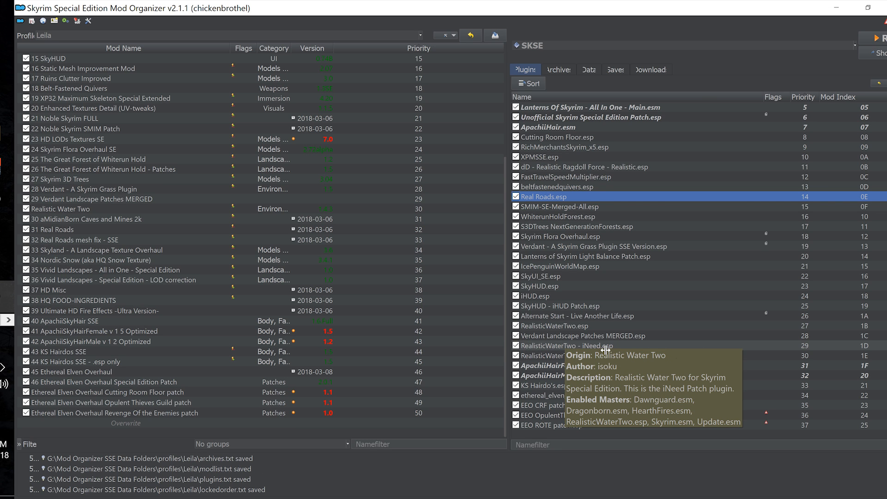
left_click(517, 346)
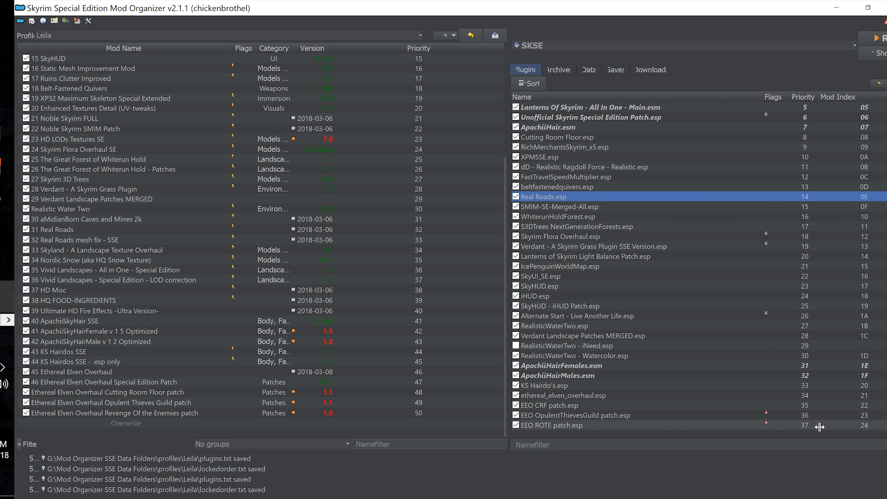
- Check the masters of EEO ROTE patch.esp and EEO OpulentThievesGuild patch.esp and disable both plugins
mouse_move(534, 427)
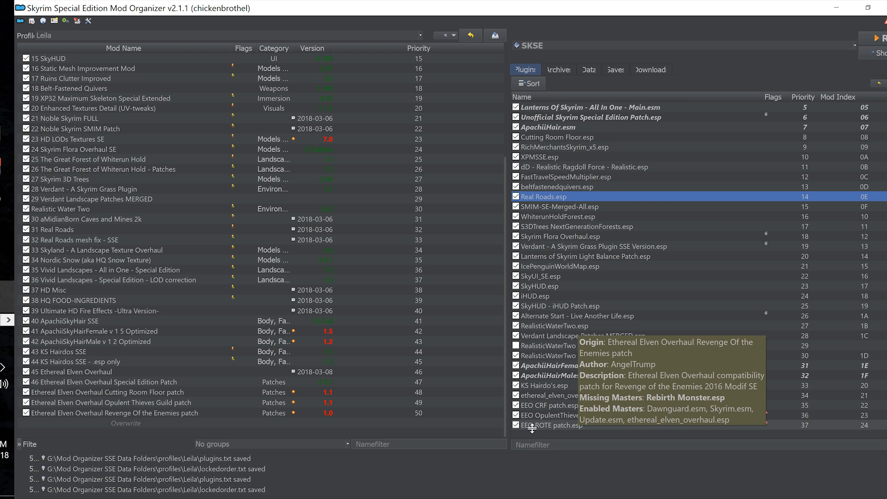
left_click(518, 425)
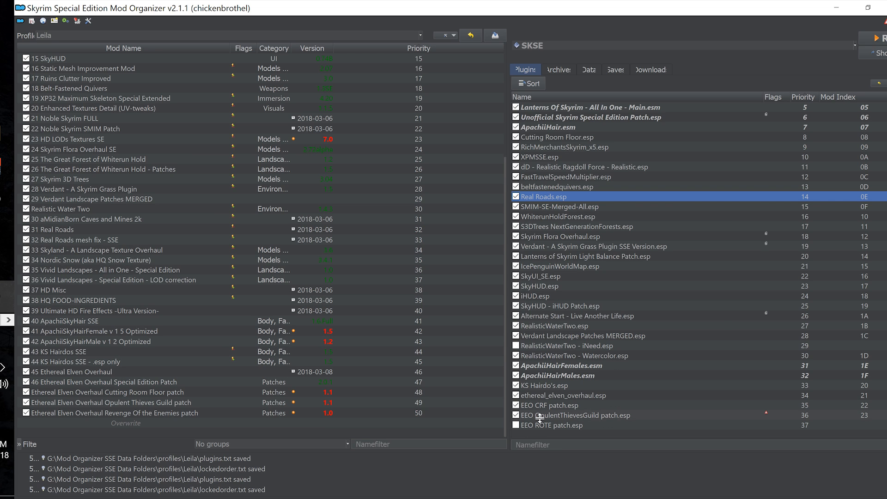
mouse_move(539, 417)
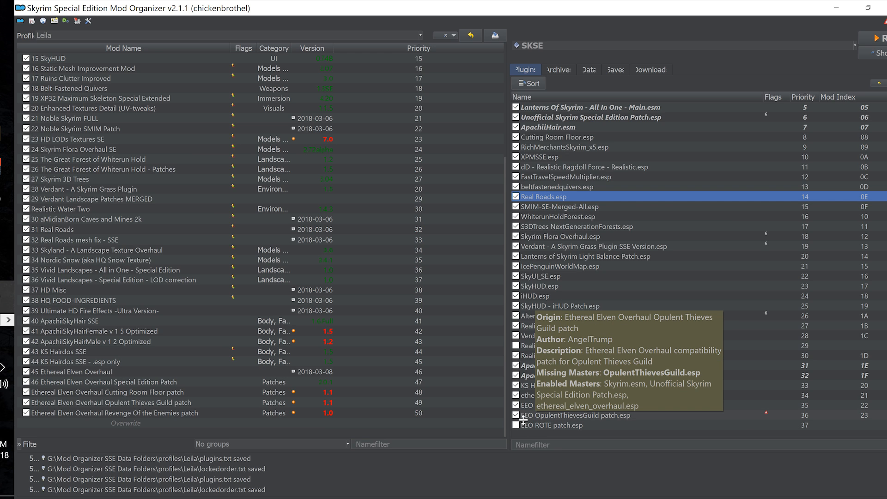
left_click(517, 415)
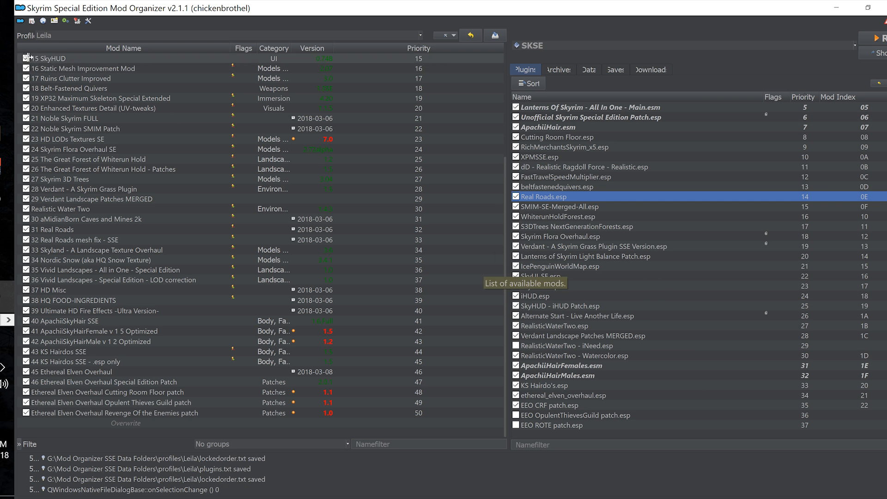
- Start installing the archive "The Eyes Of Beauty 9-13722-9-0" from the Downloads folder
left_click(36, 24)
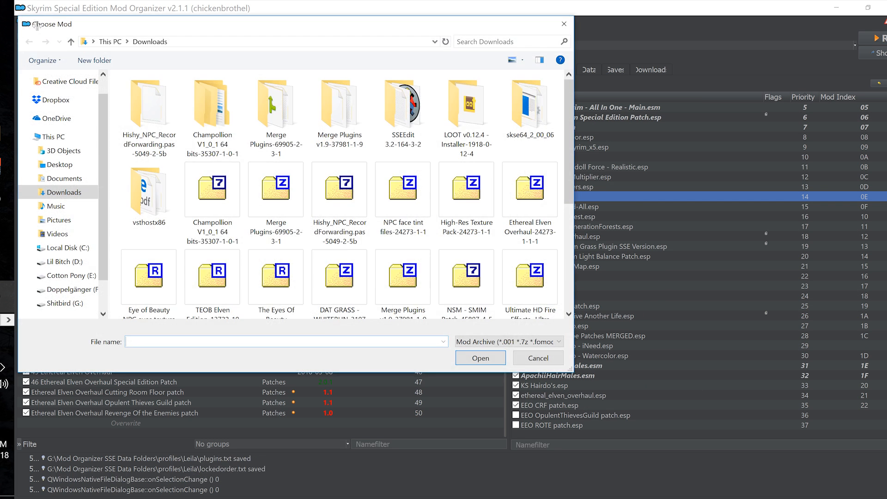
scroll(426, 260, "down", 1)
left_click(276, 259)
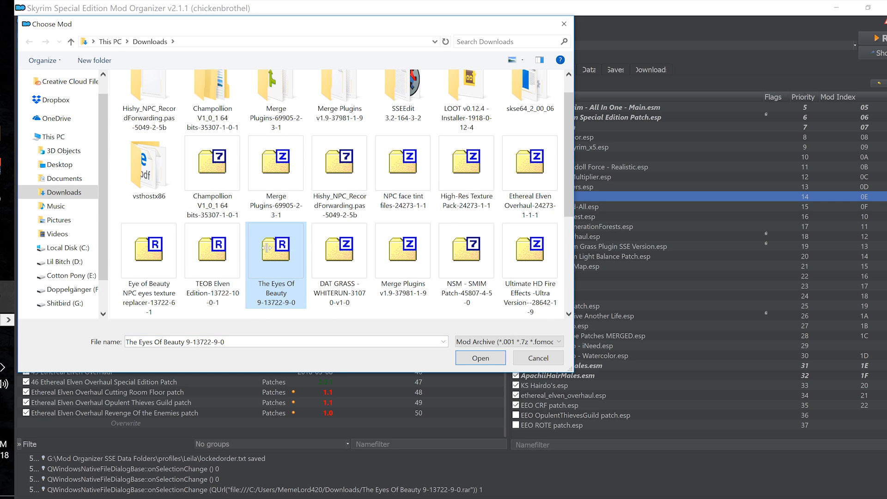
left_click(468, 362)
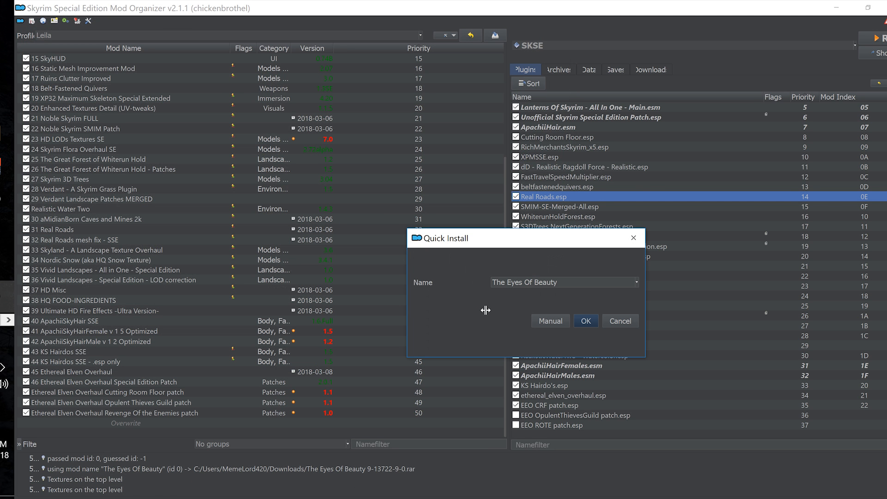
- Name the mod "48 The Eyes Of Beauty", install it and enable it
key("Home")
type("47")
left_click_drag(498, 280, 480, 288)
key("BackSpace")
type("8")
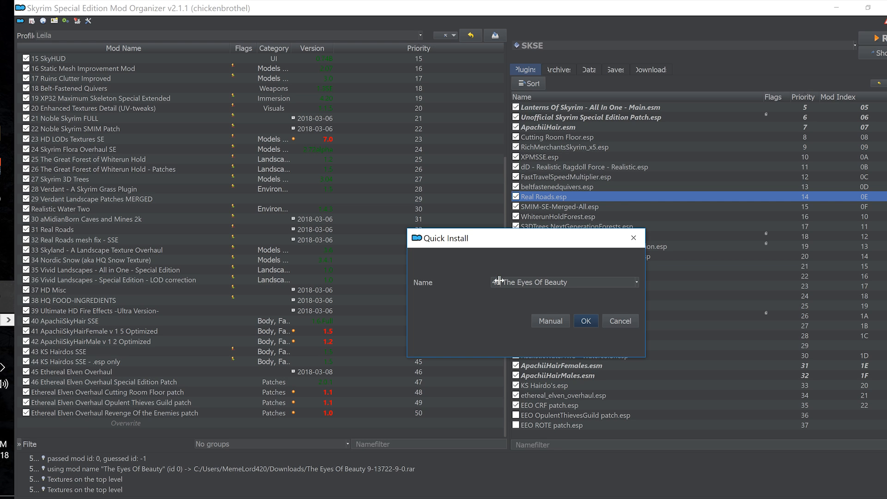
left_click(587, 321)
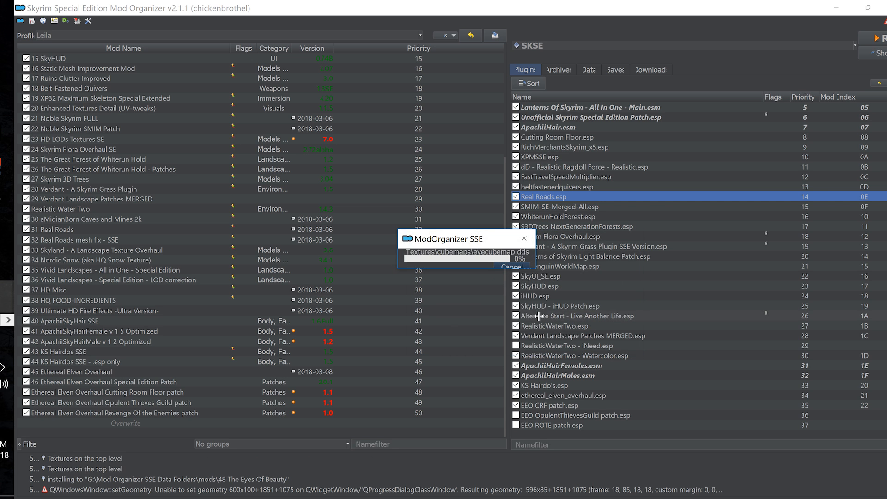
left_click(27, 423)
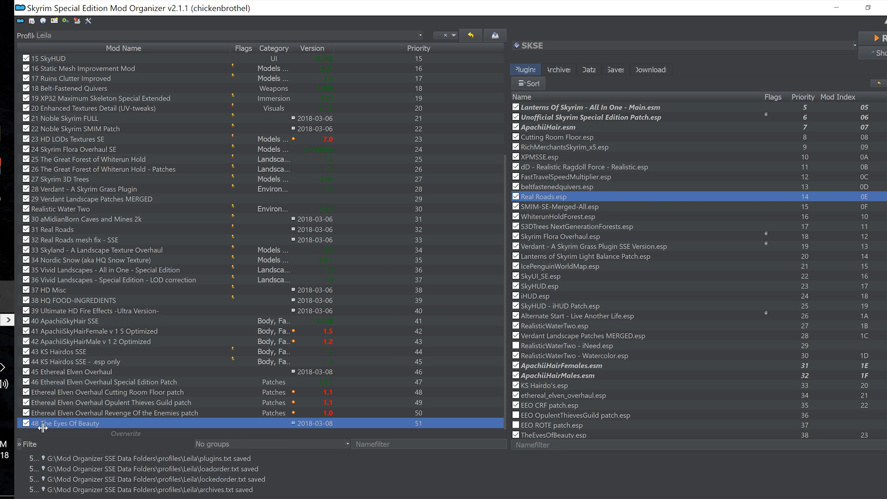
- Start installing the archive "TEOB Elven Edition-13722-10-0-1" from the Downloads folder
left_click(32, 21)
scroll(314, 276, "down", 1)
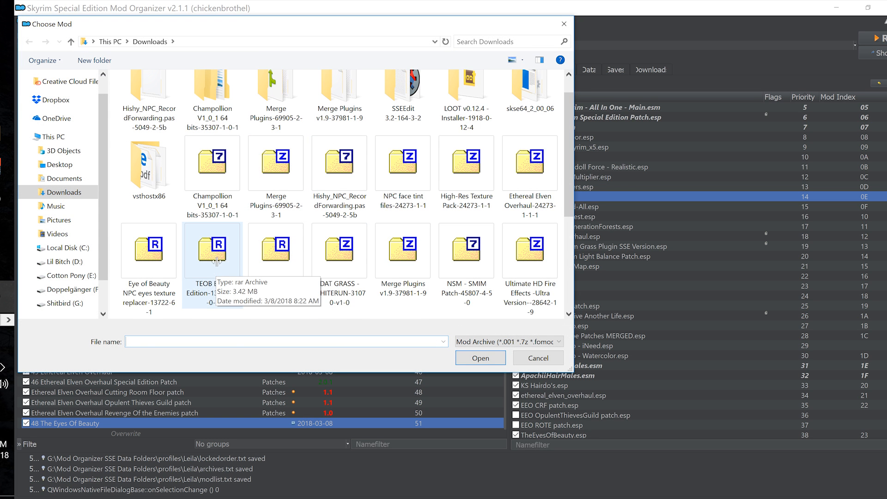
left_click(226, 275)
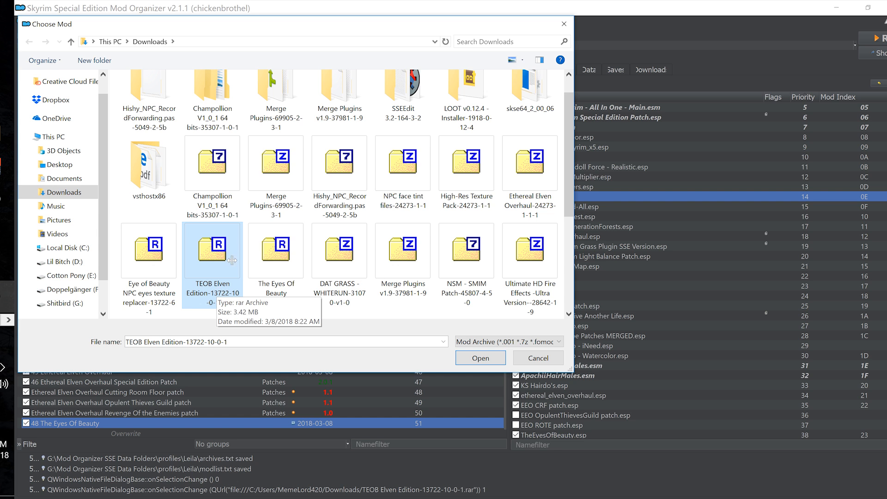
left_click(470, 357)
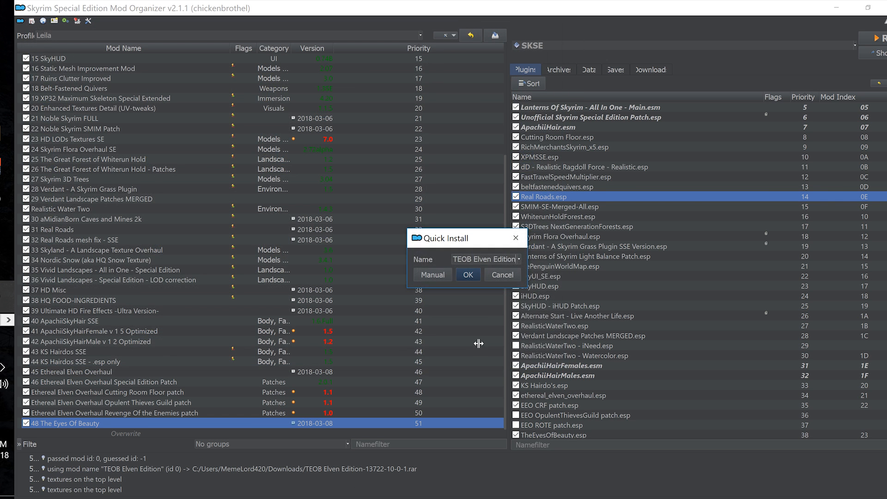
- Name the mod "49 The Eyes of Beauty Elven Edition", install it and enable it
double_click(525, 300)
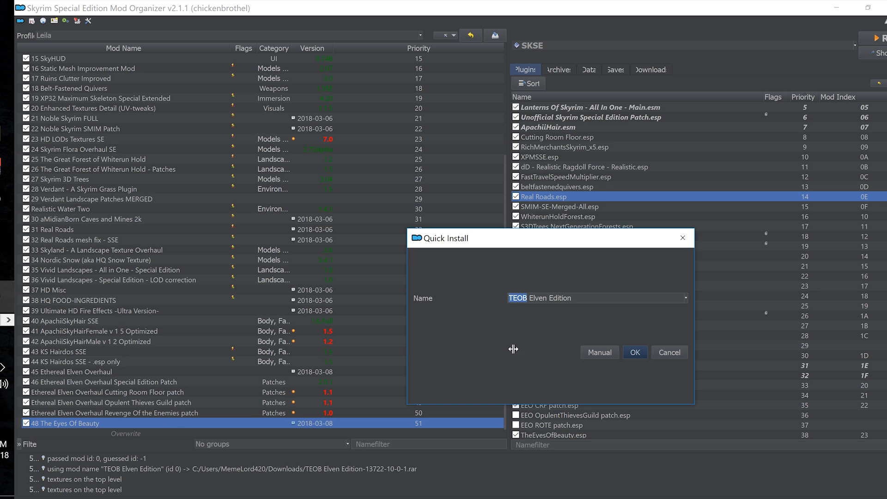
type("The")
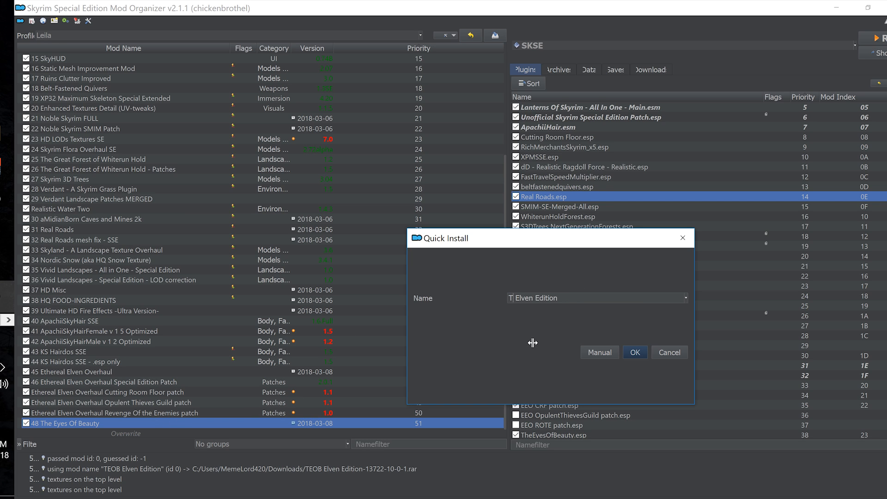
type(" Eyes of Beauty")
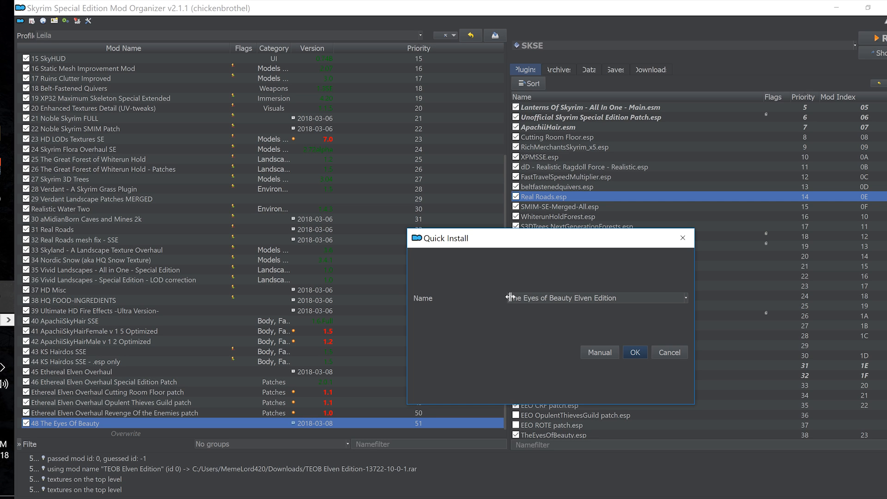
type("49")
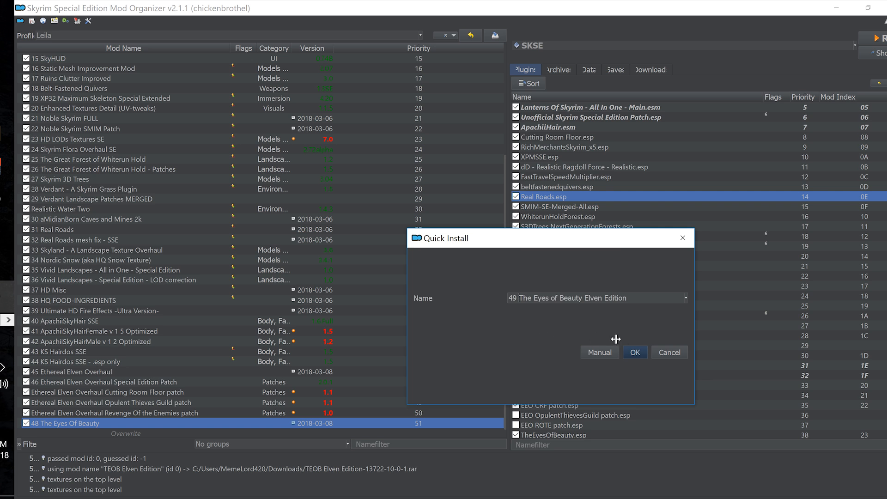
left_click(635, 353)
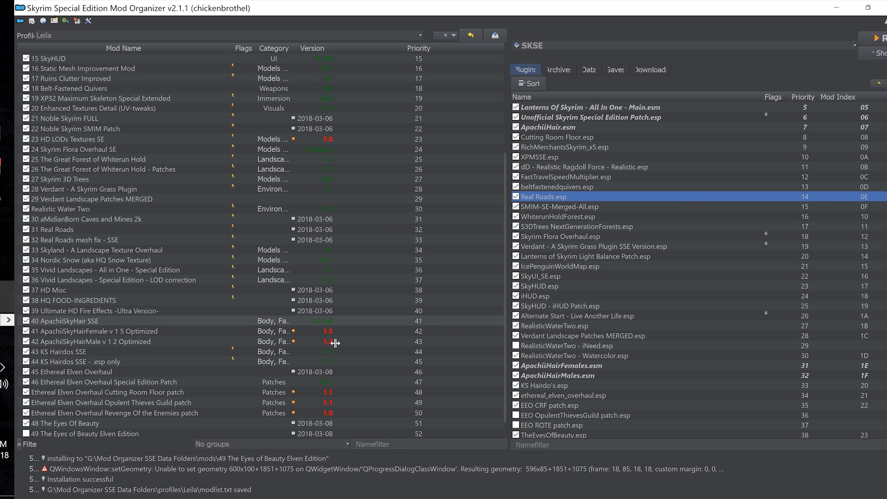
scroll(96, 418, "down", 1)
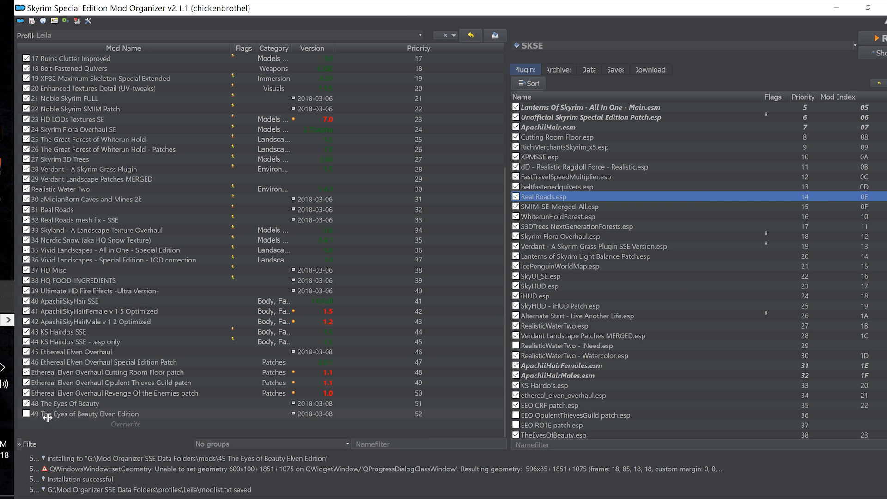
- Start installing the archive "Eye of Beauty NPC eyes texture replacer-13722-6-1" from the Downloads folder
left_click(34, 20)
scroll(277, 208, "down", 1)
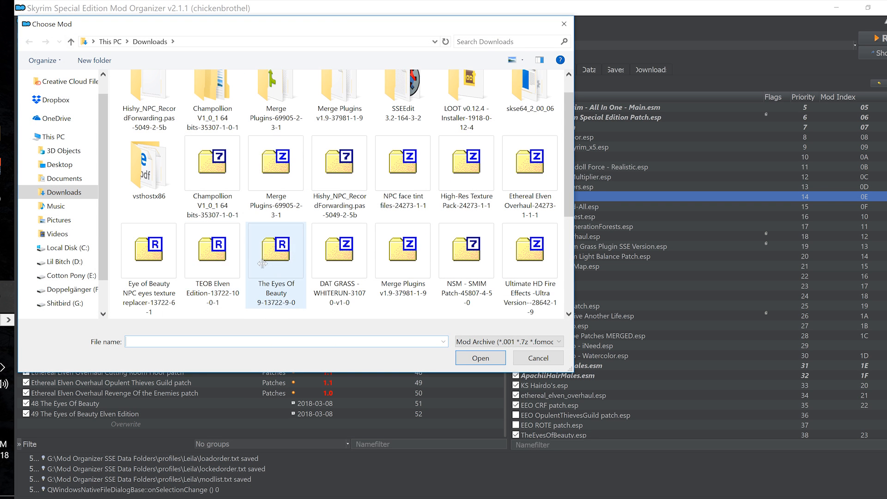
left_click(159, 267)
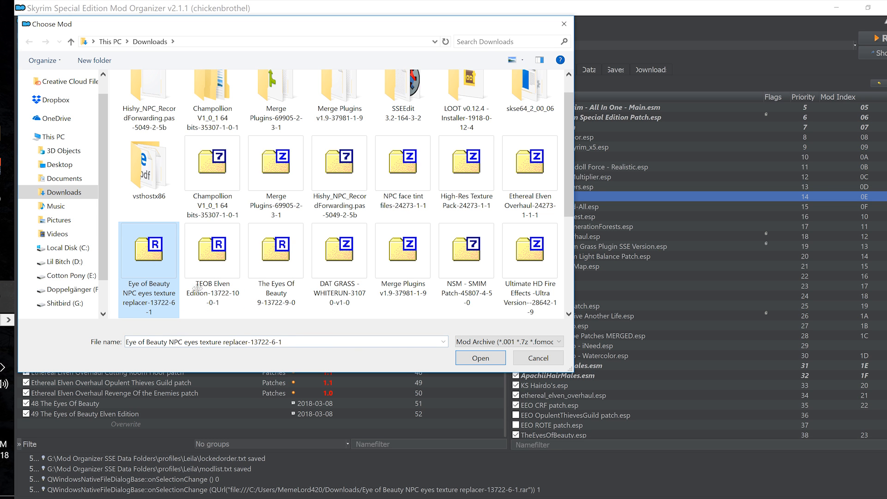
left_click(476, 359)
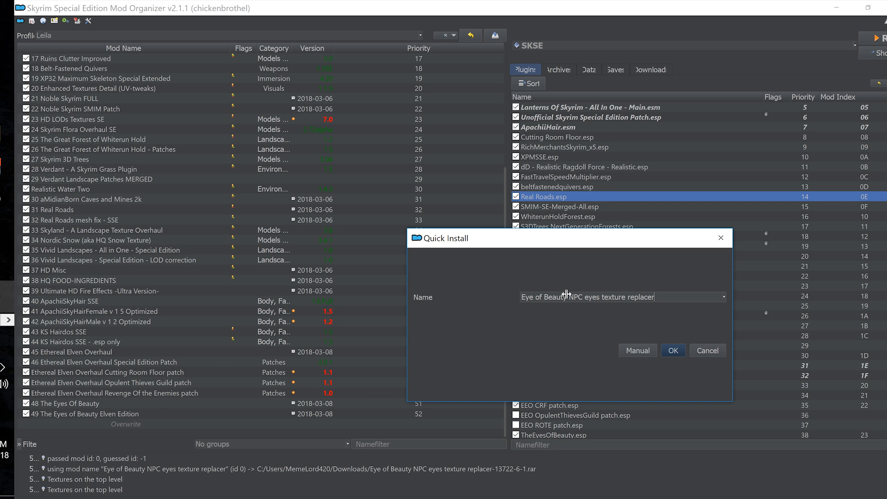
- Name the mod "50 The Eyes of Beauty NPC eyes texture replacer" and install it
left_click_drag(564, 294, 503, 299)
key("BackSpace")
type("The Eyes o")
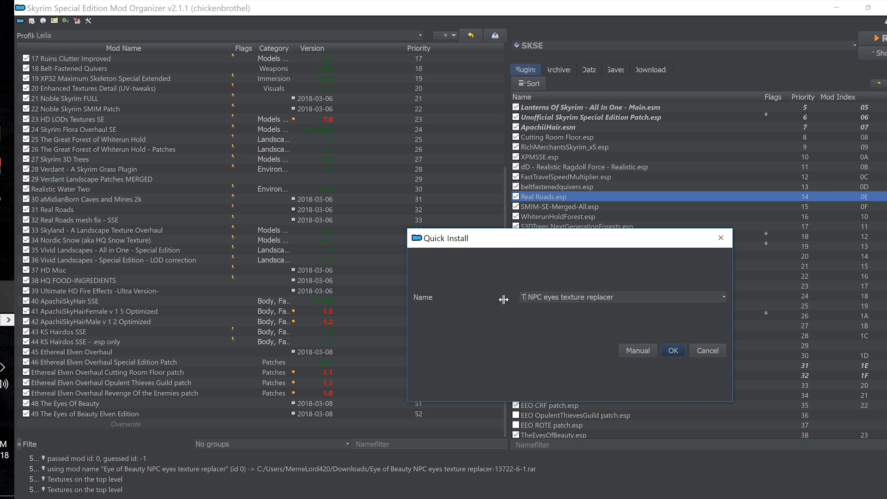
type("f Beaut")
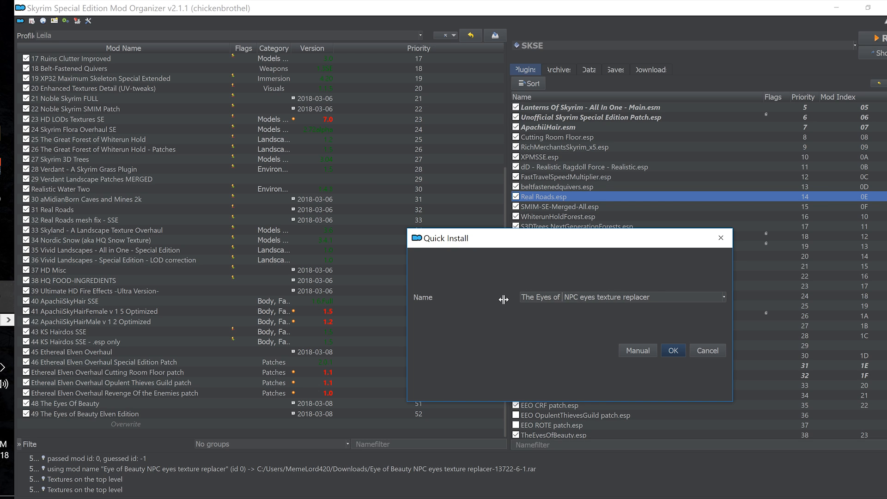
type("y")
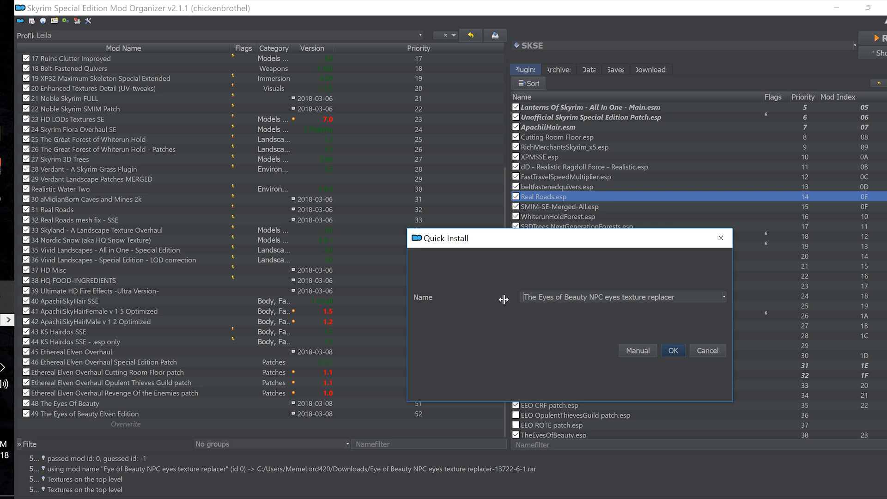
key("Return")
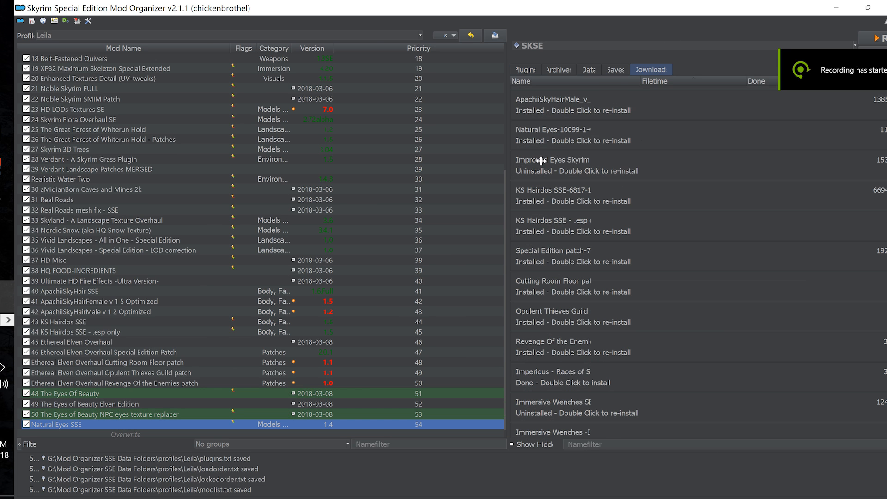
- Install the downloaded Improved Eyes Skyrim with Complete - Full and None for the werewolf, vampire and Serana vampire eyes
double_click(587, 170)
left_click_drag(558, 339, 759, 420)
left_click(697, 407)
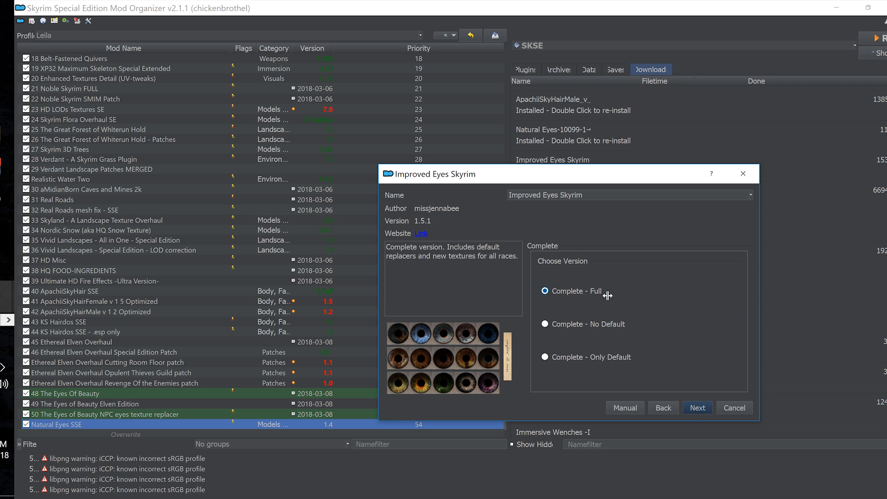
left_click(697, 408)
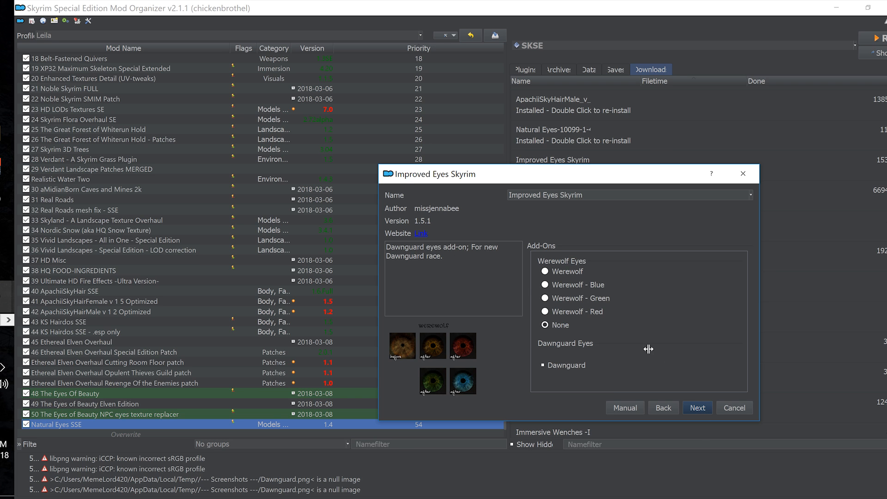
left_click(694, 408)
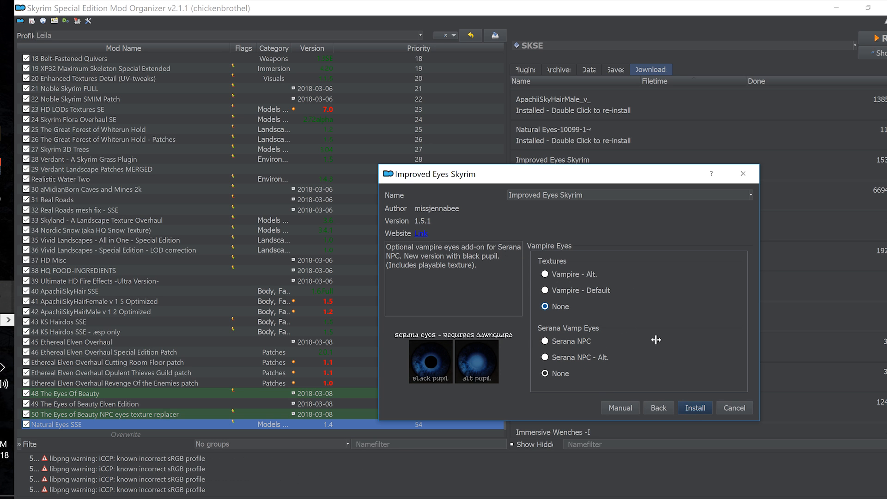
left_click(703, 411)
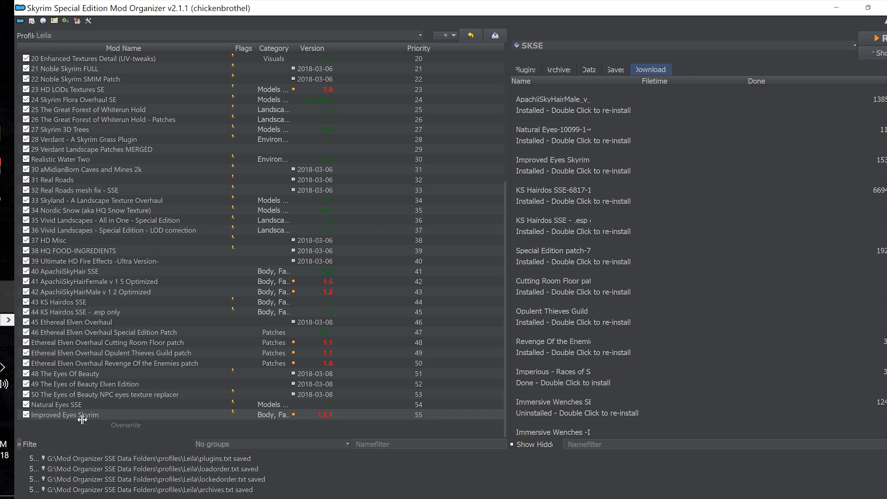
- Move Improved Eyes Skyrim directly above "48 The Eyes Of Beauty" in the mod order and compare their conflict highlighting
left_click_drag(83, 414, 90, 372)
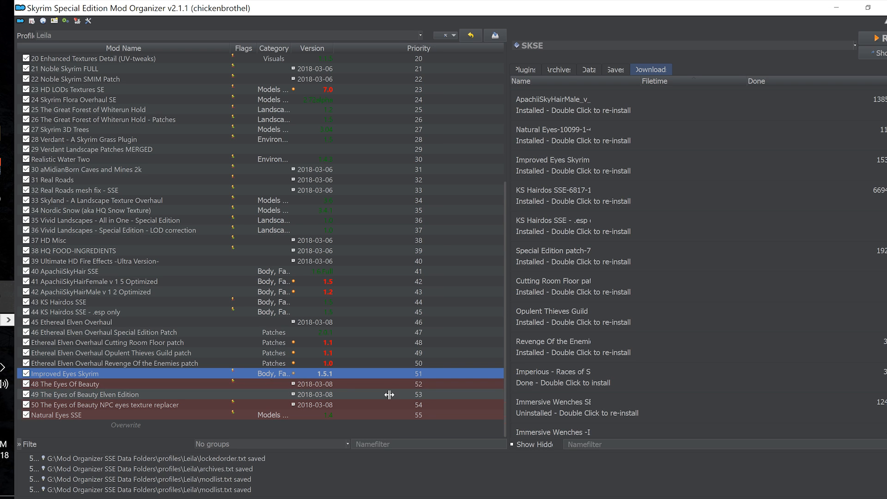
left_click(141, 386)
left_click(147, 375)
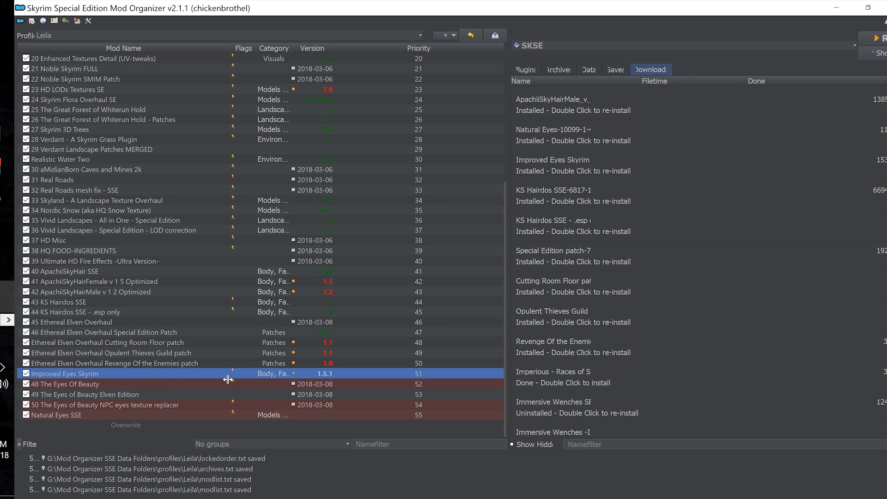
left_click(99, 388)
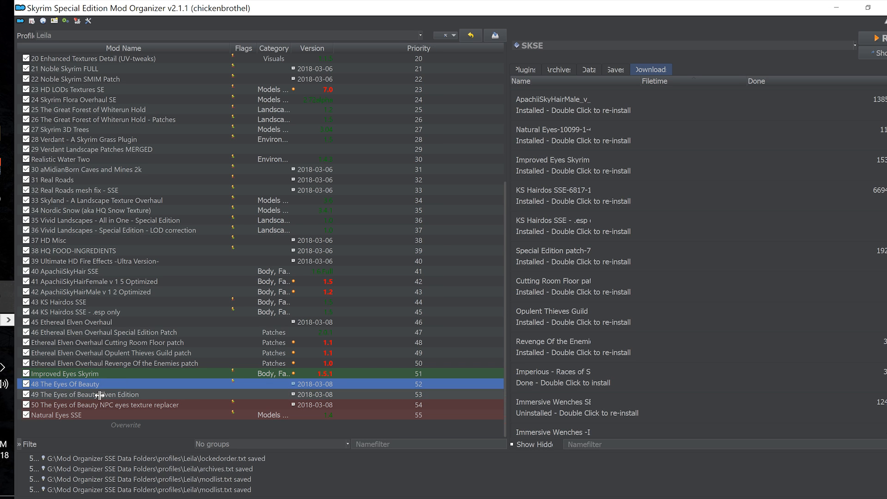
key("Up")
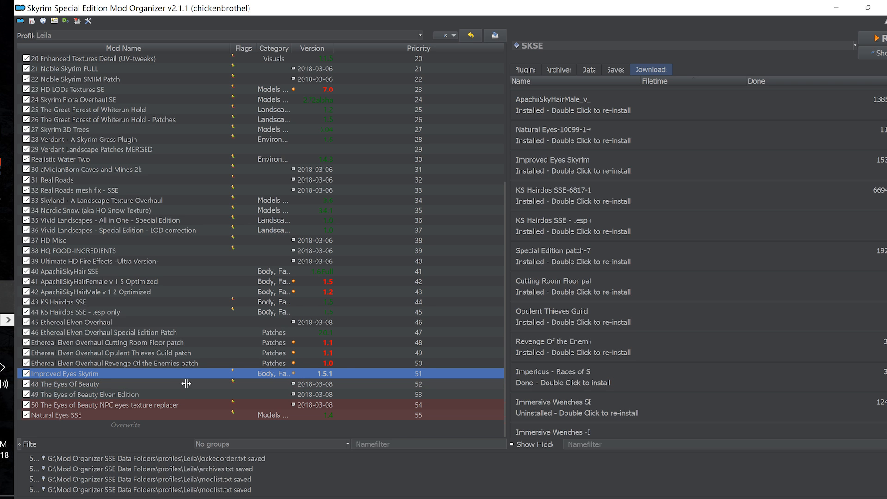
- Examine which files of Improved Eyes Skyrim conflict with other mods in its mod information
key("Return")
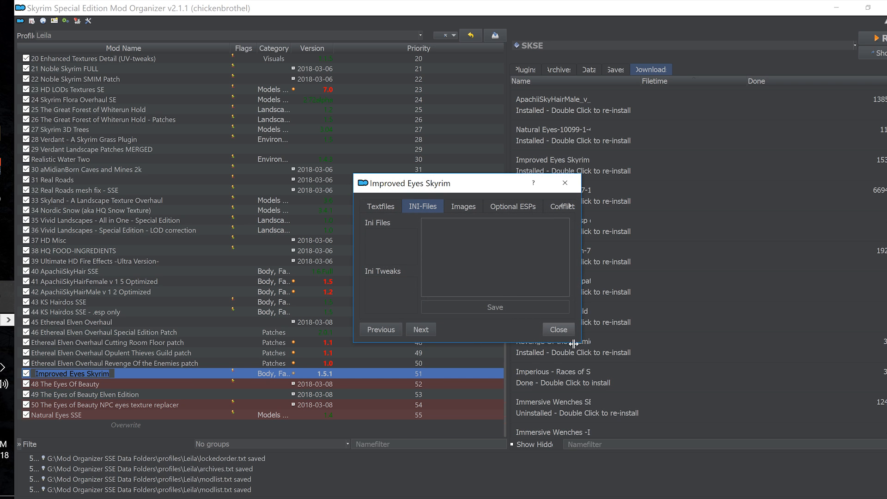
left_click(555, 208)
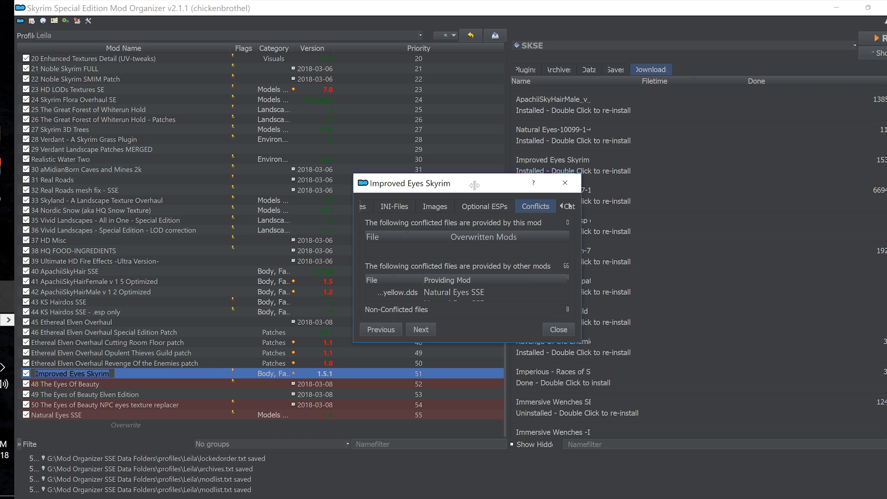
left_click_drag(475, 184, 458, 194)
left_click_drag(549, 316, 614, 354)
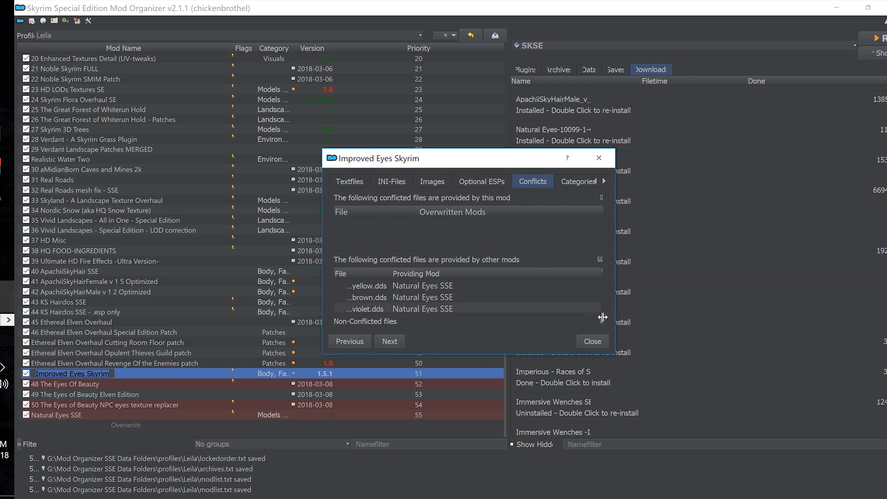
left_click(604, 163)
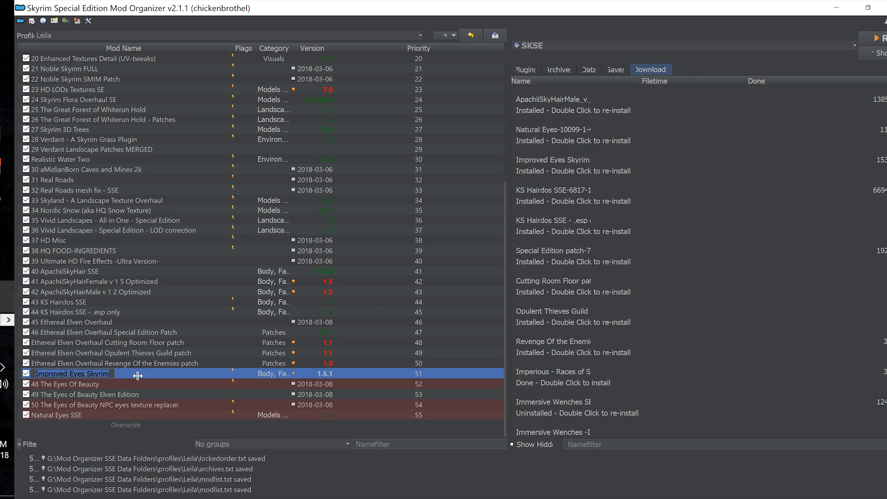
- Rename Improved Eyes Skyrim as "48 Improved Eyes Skyrim"
left_click(85, 387)
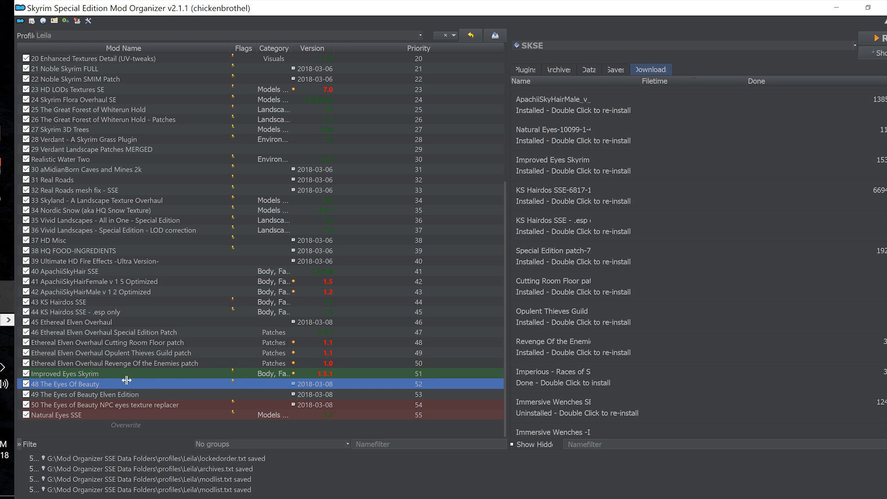
left_click(121, 376)
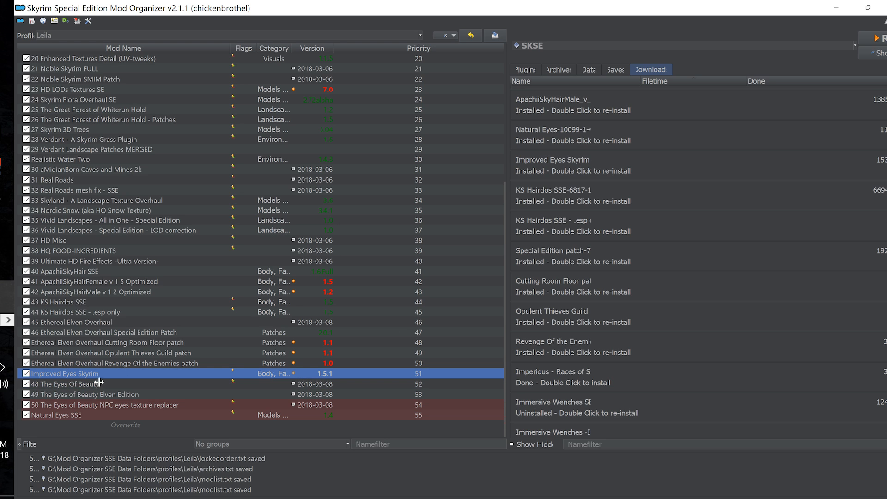
left_click(34, 374)
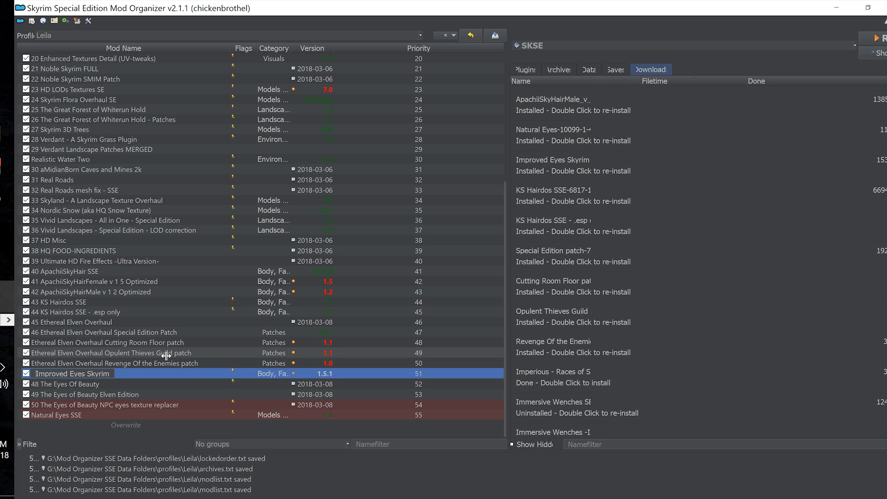
type("48")
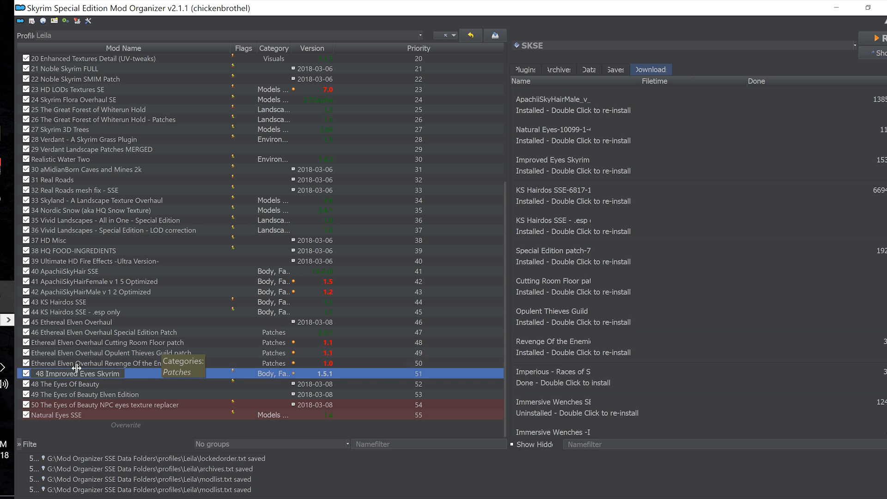
- Renumber The Eyes Of Beauty main mod as "49 The Eyes Of Beauty"
left_click(59, 385)
left_click(38, 382)
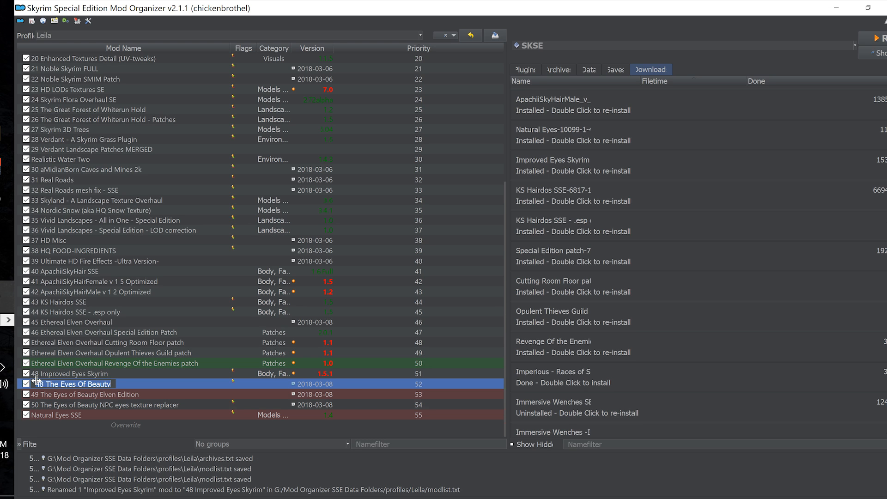
left_click_drag(45, 384, 29, 382)
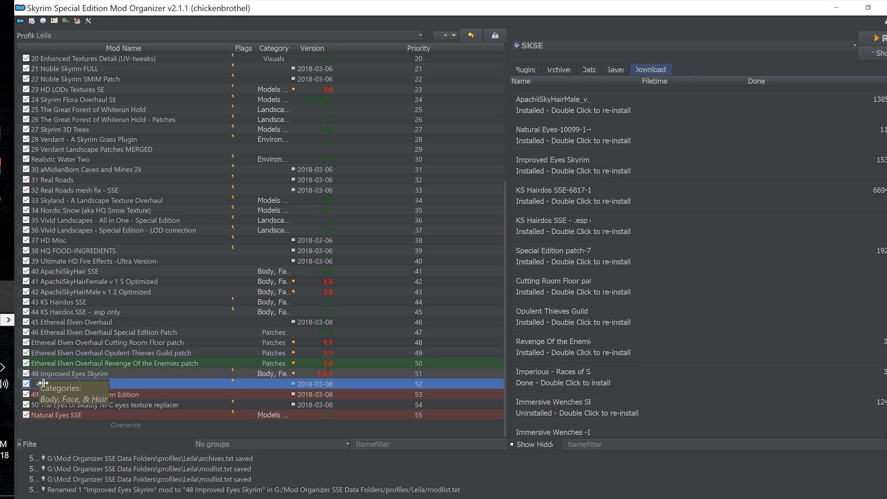
type("49")
- Rename the Elven Edition mod as "50 The Eyes of Beauty Elven Edition"
left_click(45, 394)
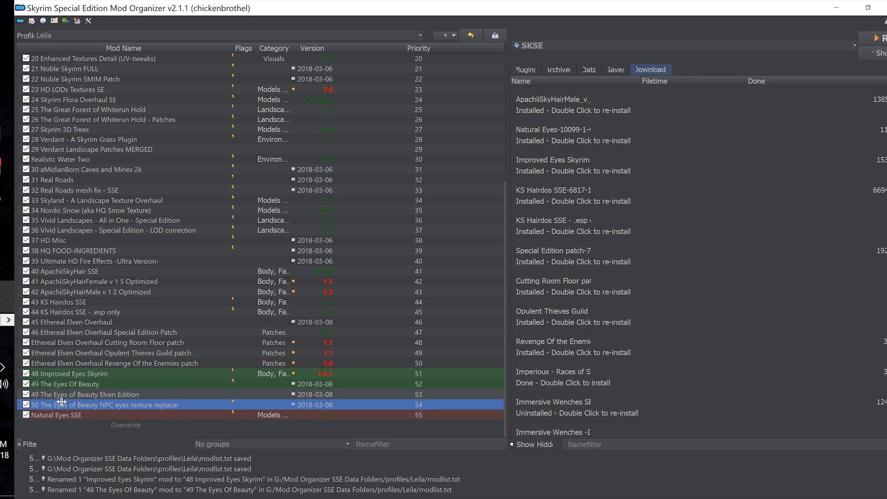
left_click(38, 394)
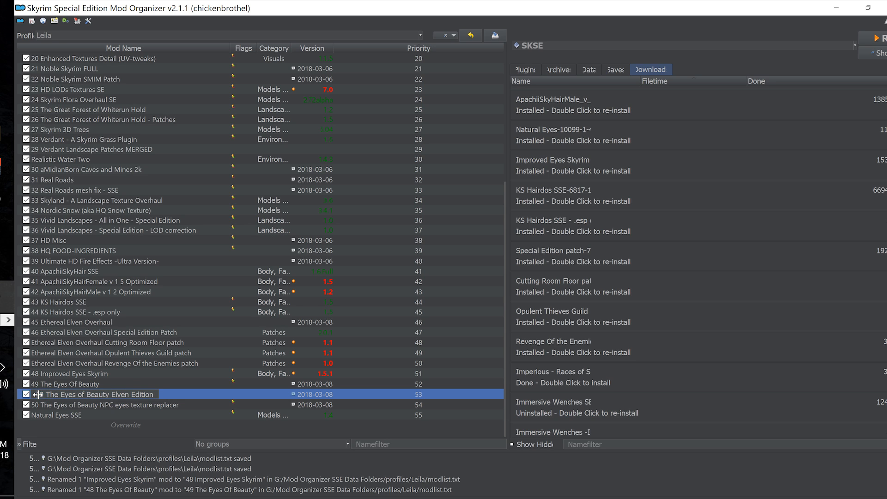
left_click_drag(40, 393, 36, 389)
type("50")
left_click(88, 405)
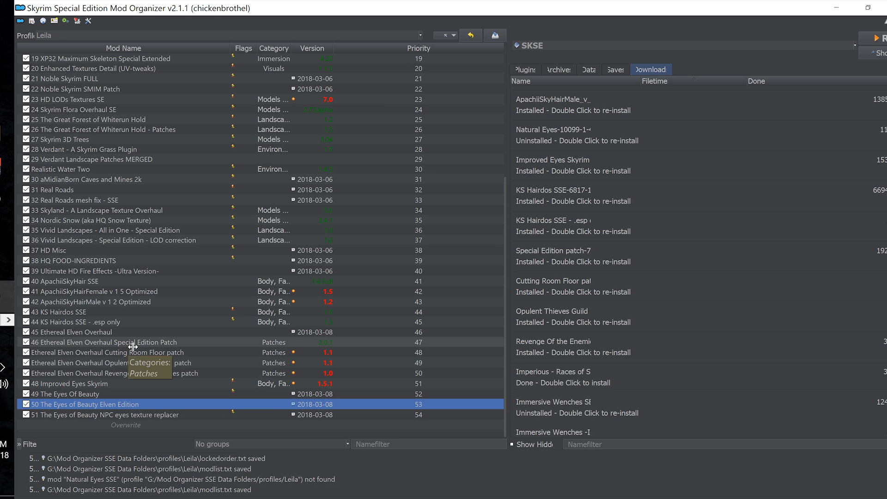
- Check the conflict highlighting for Improved Eyes Skyrim, The Eyes Of Beauty and the NPC eyes texture replacer
left_click(199, 384)
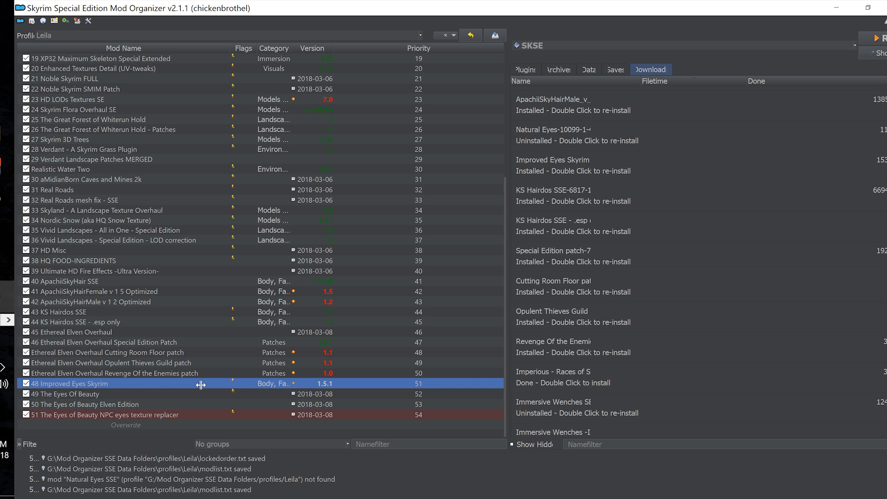
left_click(136, 404)
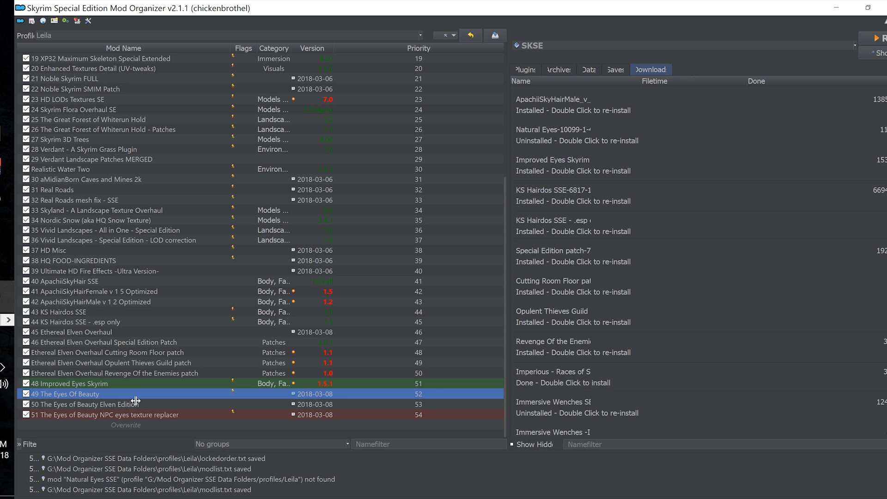
left_click(160, 414)
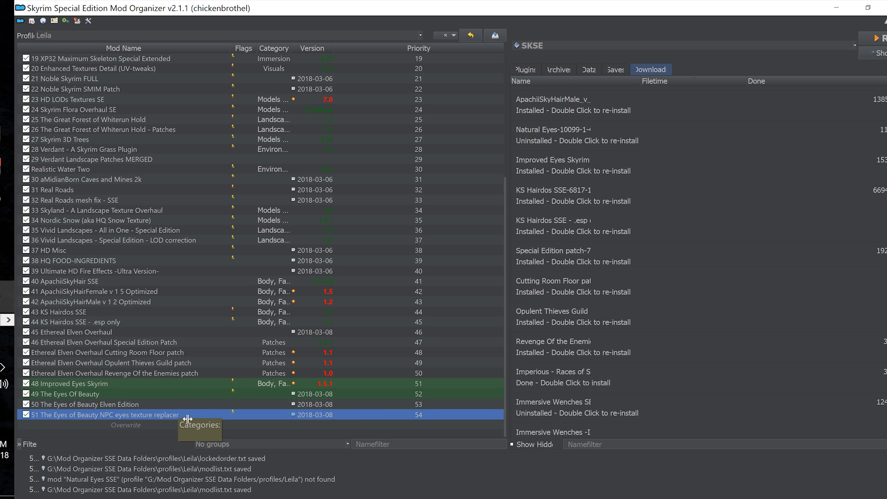
- Browse the downloaded mods through the hair, eyes, elven patch and Immersive Wenches entries
left_click(656, 74)
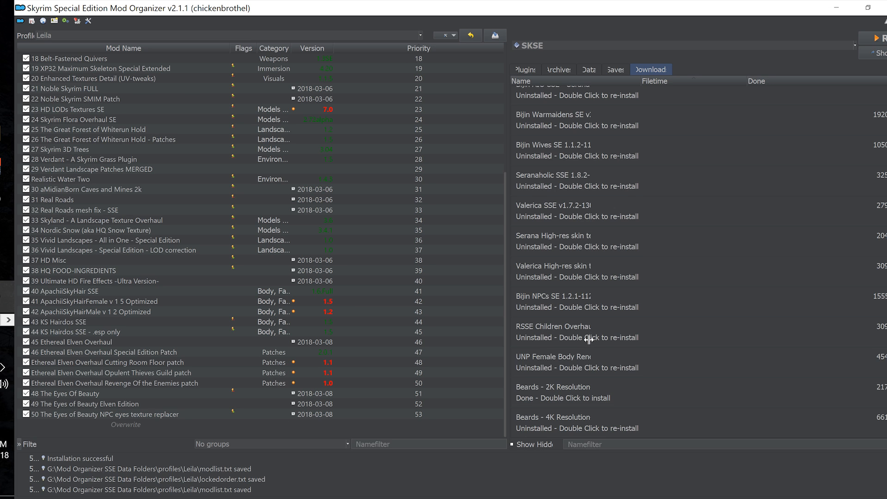
scroll(590, 301, "down", 10)
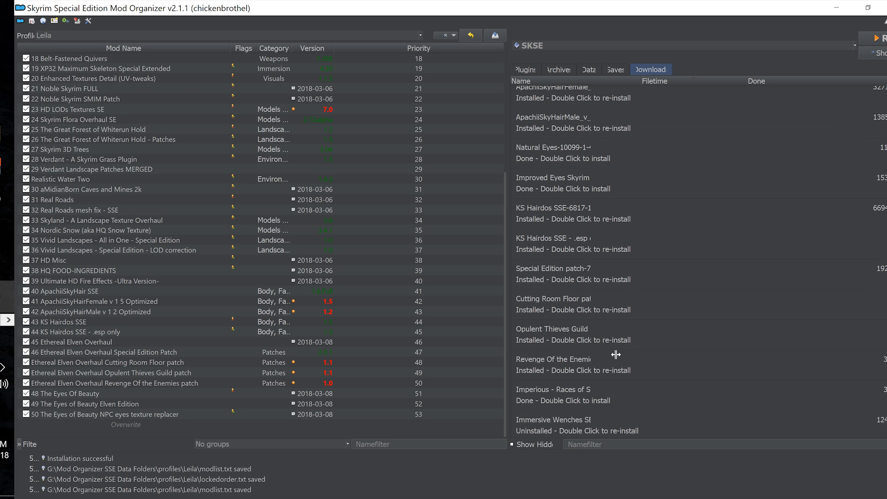
scroll(615, 354, "up", 2)
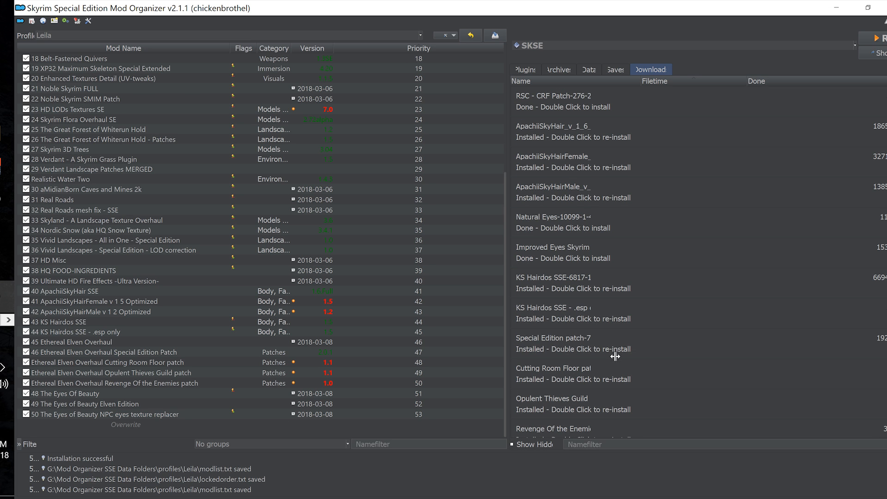
scroll(607, 370, "down", 2)
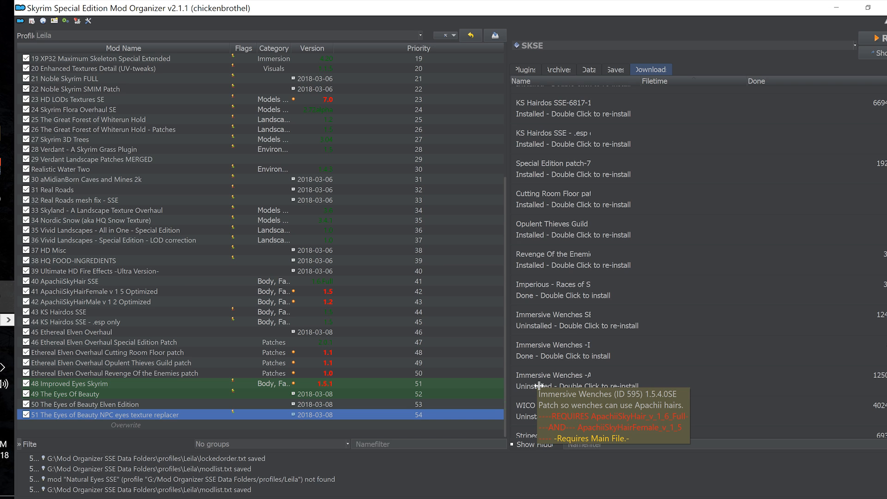
- Install the main Immersive Wenches SE download under the name "52 Immersive Wenches"
double_click(566, 325)
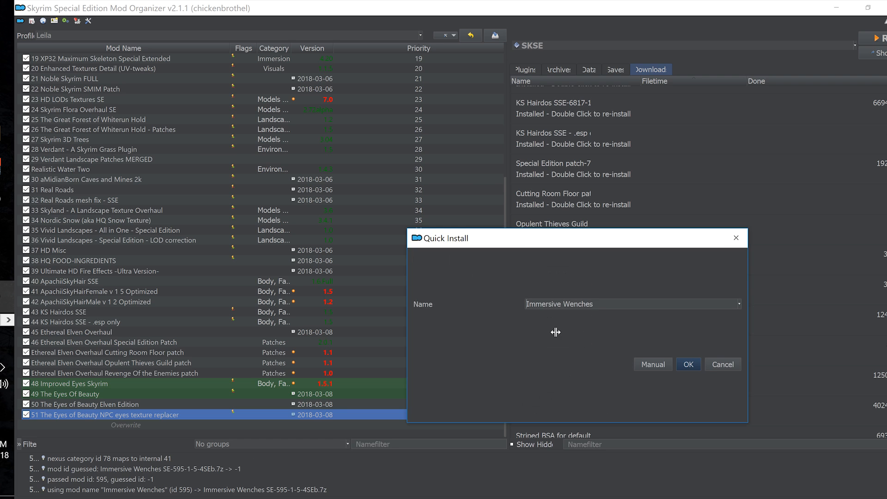
type("52")
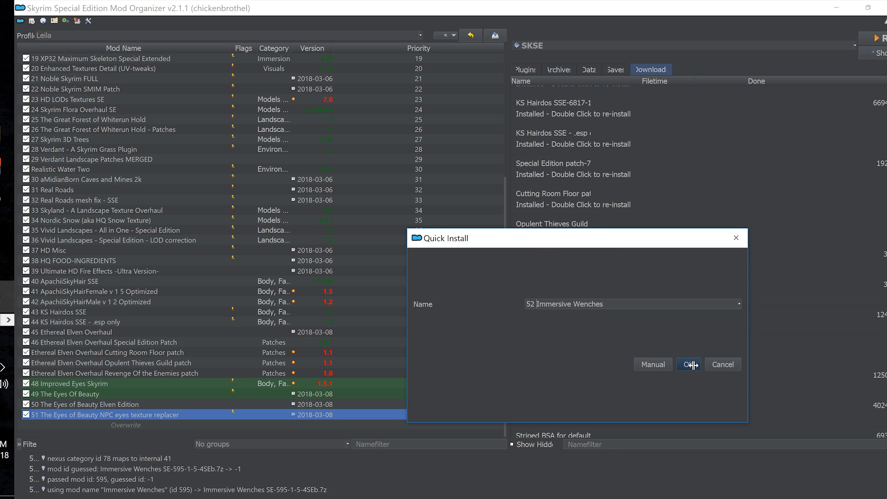
left_click(690, 365)
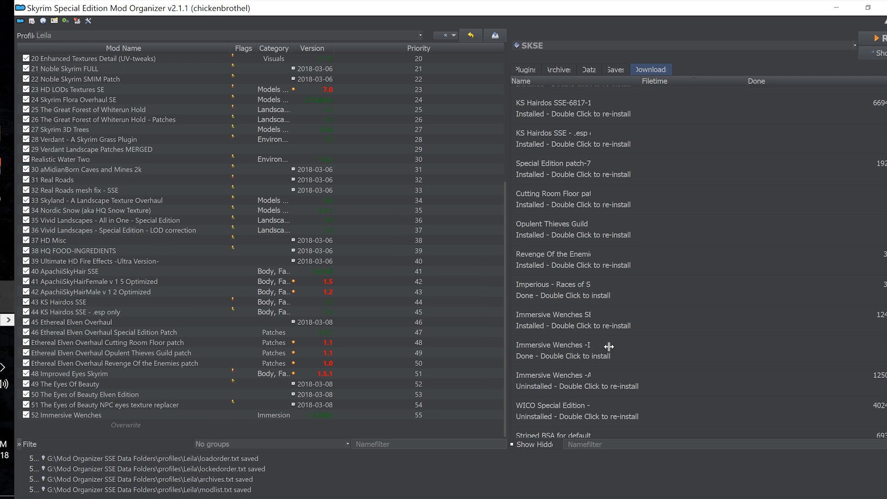
- Install the Immersive Wenches Apachii hairs patch as "53 Immersive Wenches -Apachii hairs- Patch" and enable it
mouse_move(599, 381)
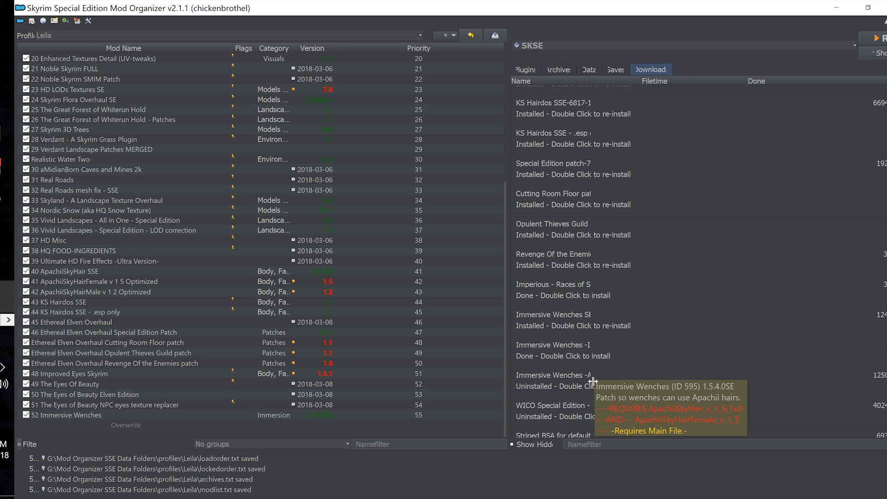
double_click(587, 381)
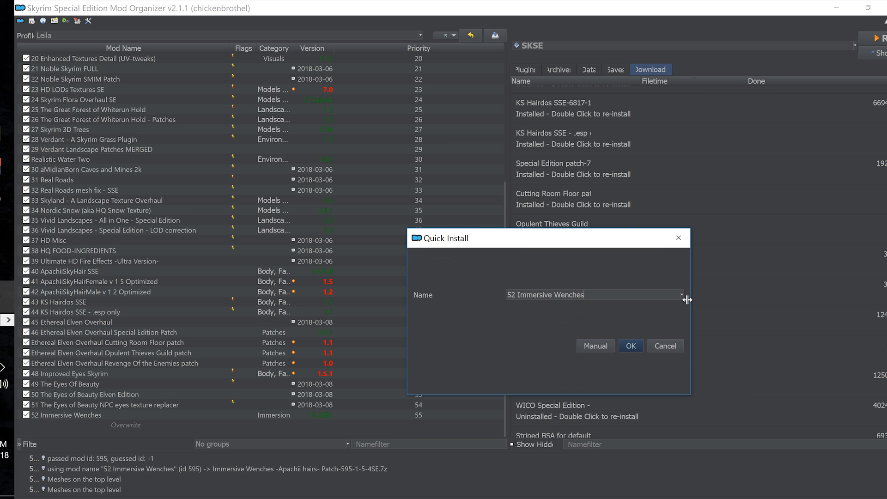
left_click(684, 297)
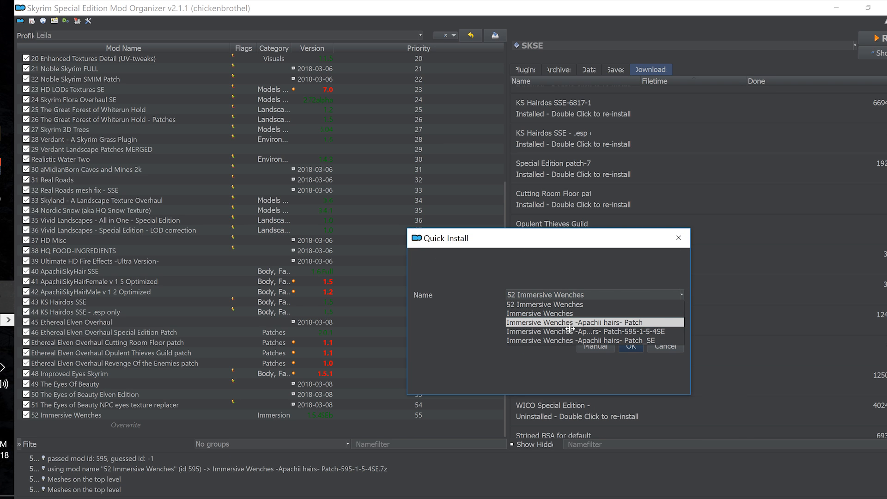
left_click(597, 325)
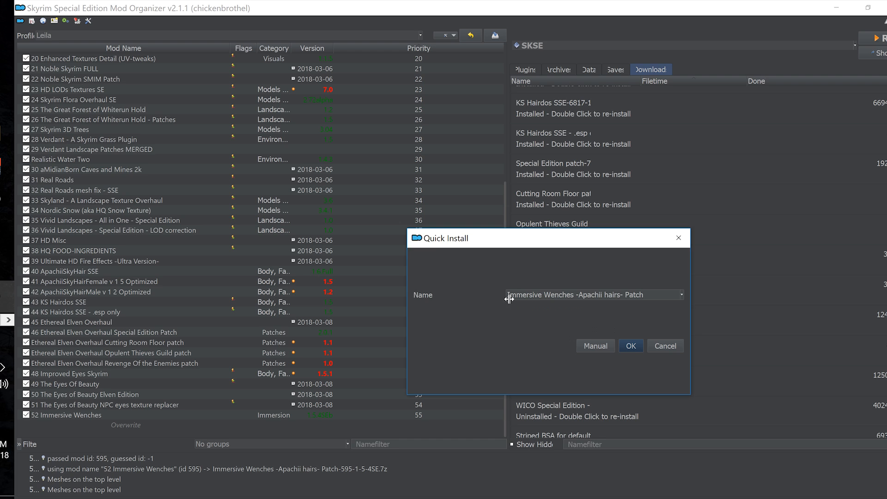
type("53")
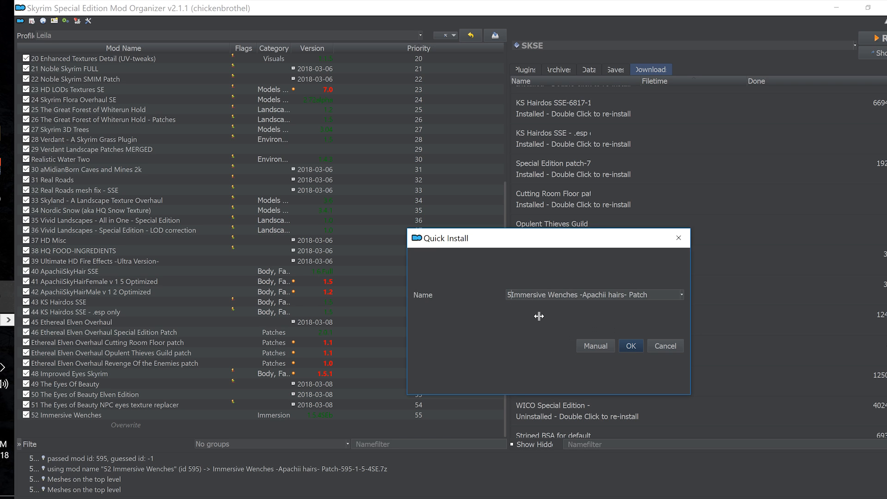
left_click(631, 349)
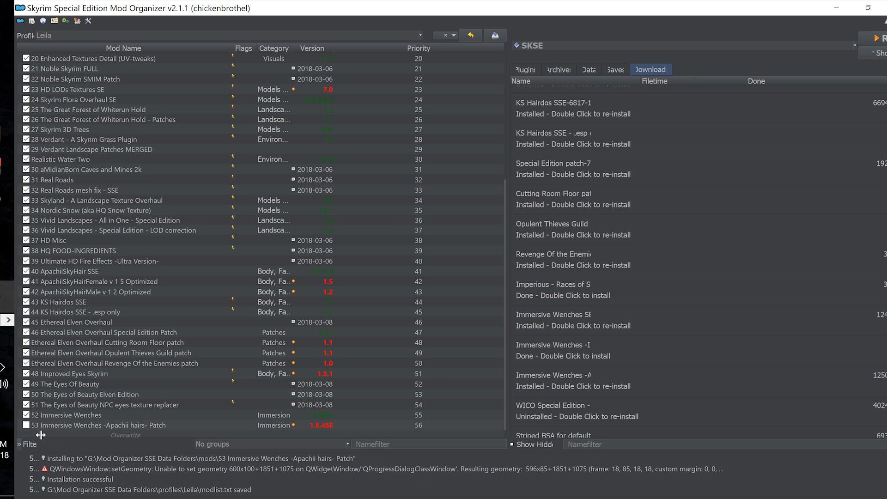
left_click(26, 425)
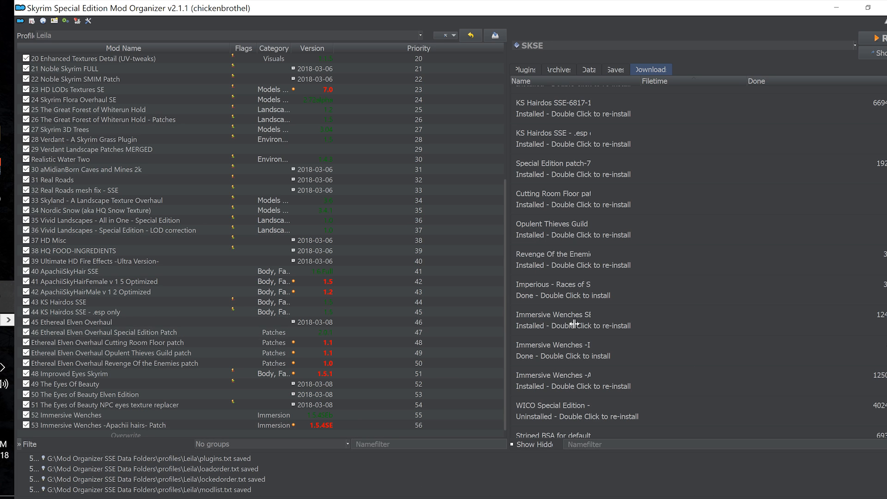
- Install the Immersive Citizens patch for Immersive Wenches under the shortened name "54 Immersive Wenches -Immersive Citizens Patch-"
mouse_move(595, 322)
double_click(569, 360)
left_click(677, 289)
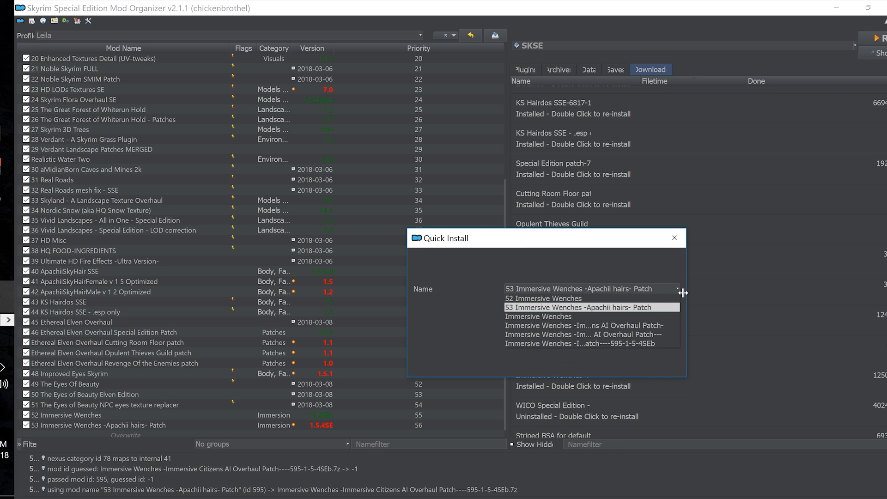
left_click(607, 326)
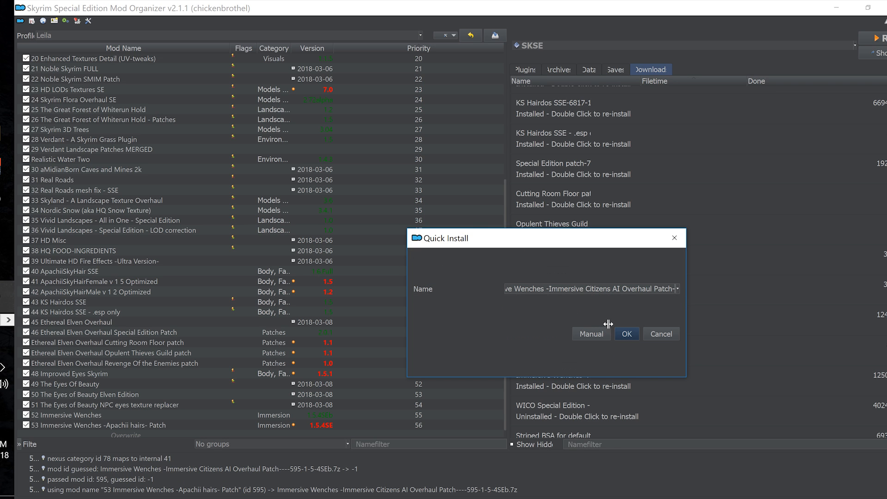
left_click_drag(598, 288, 434, 276)
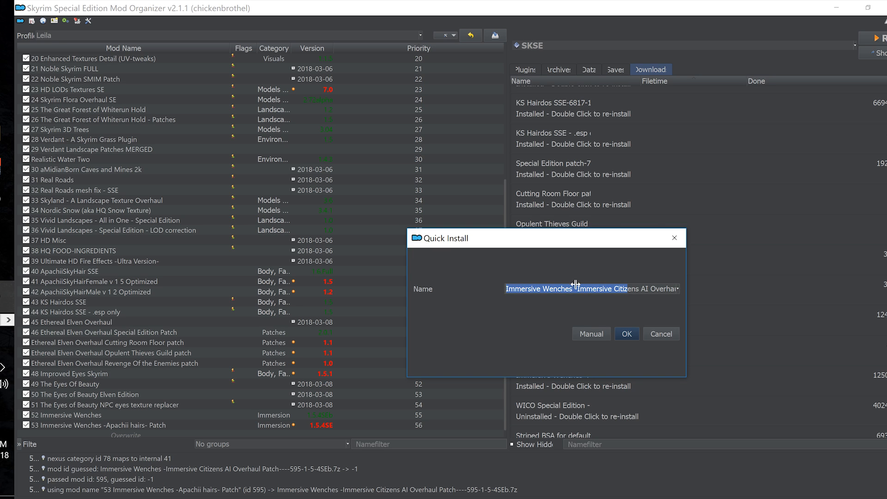
left_click(609, 289)
left_click_drag(639, 284, 674, 287)
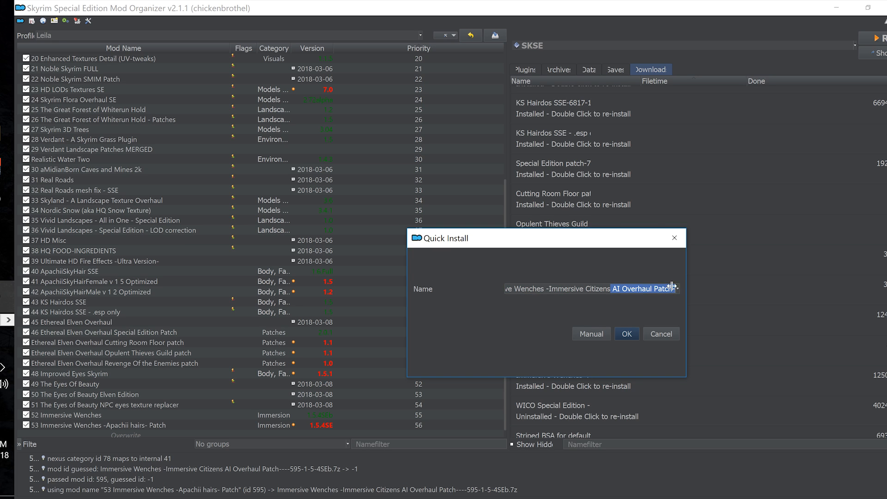
left_click(650, 288)
double_click(650, 288)
key("BackSpace")
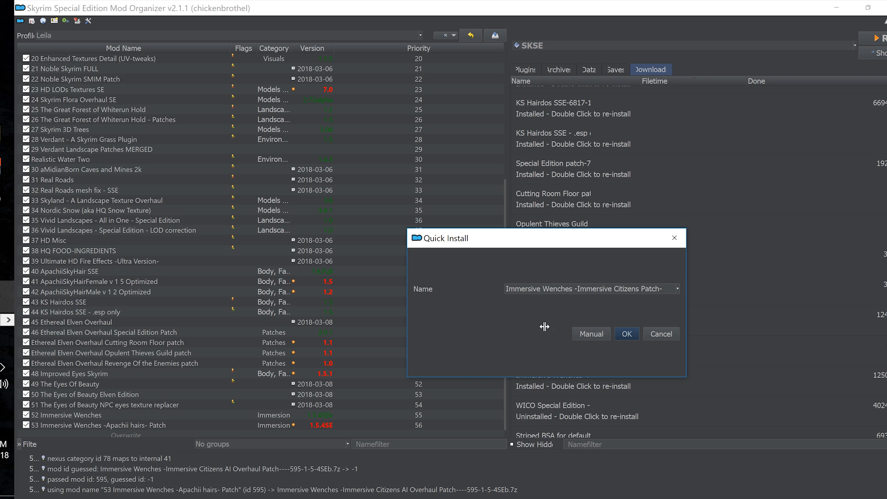
type("54")
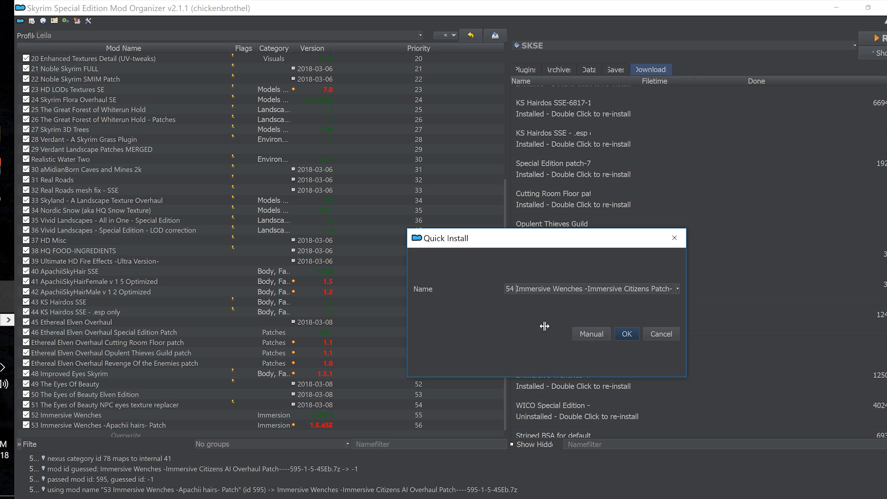
left_click(634, 339)
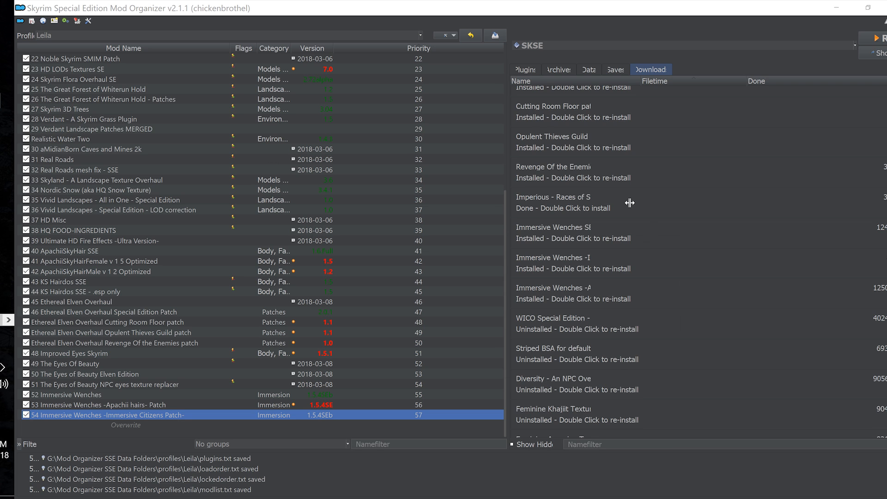
- Start the WICO Special Edition installer, enlarge its window and name the mod "55 WICO - Windsong Immersive Chracter Overhaul"
scroll(632, 213, "up", 3)
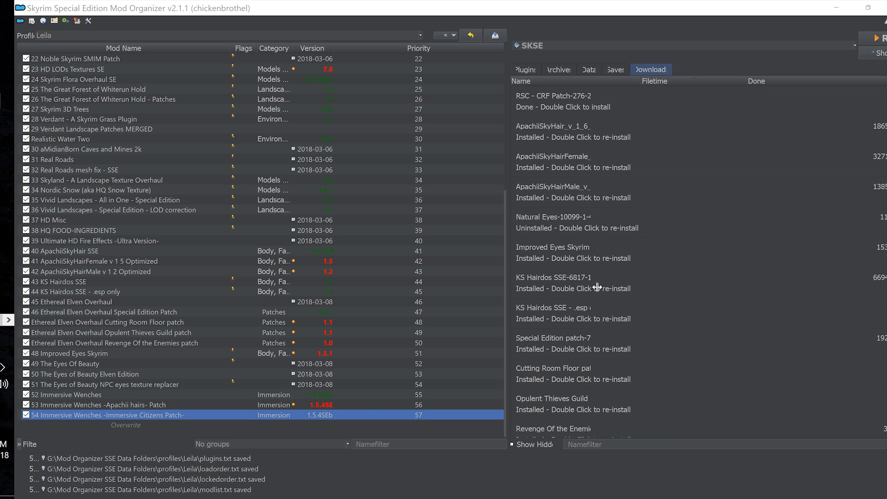
scroll(597, 288, "down", 3)
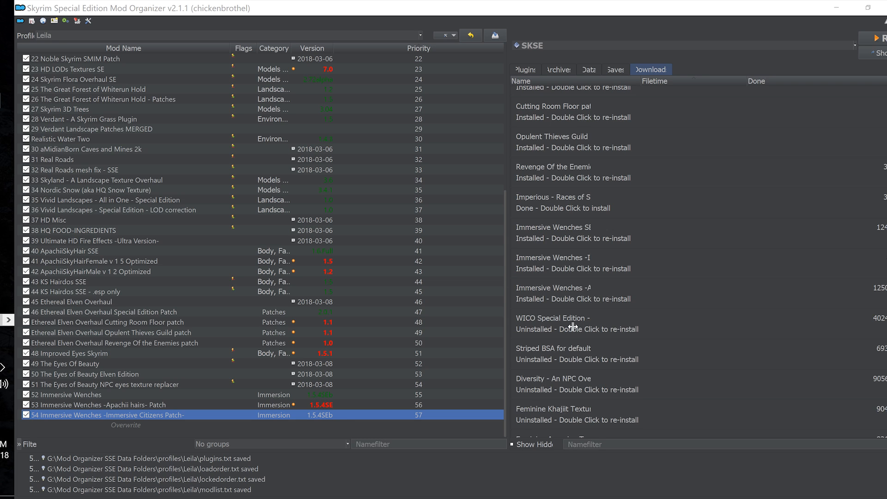
double_click(568, 325)
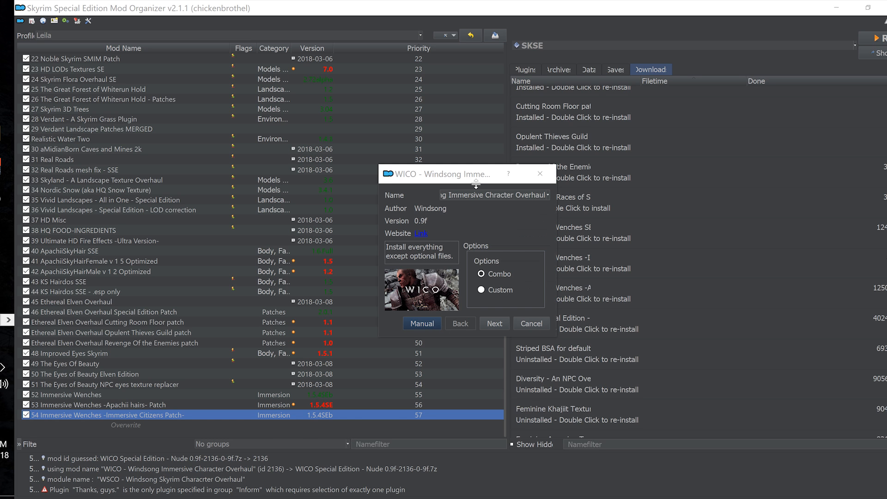
left_click_drag(475, 181, 322, 106)
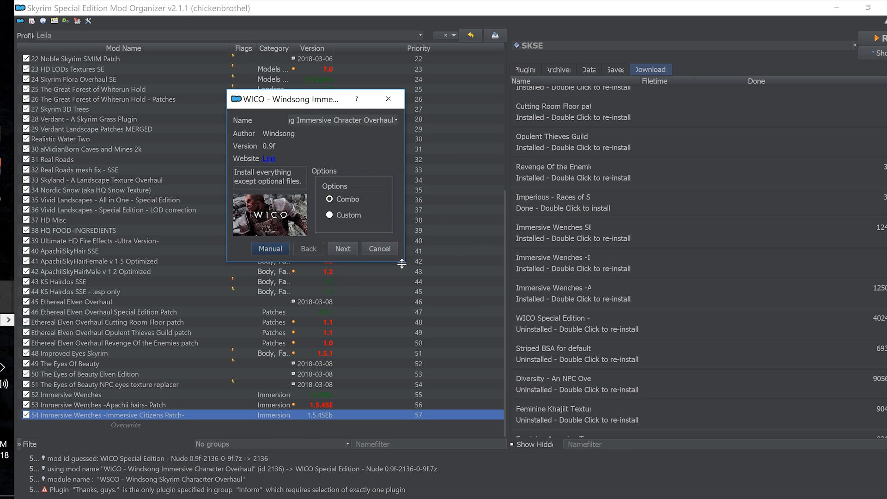
left_click_drag(405, 266, 757, 434)
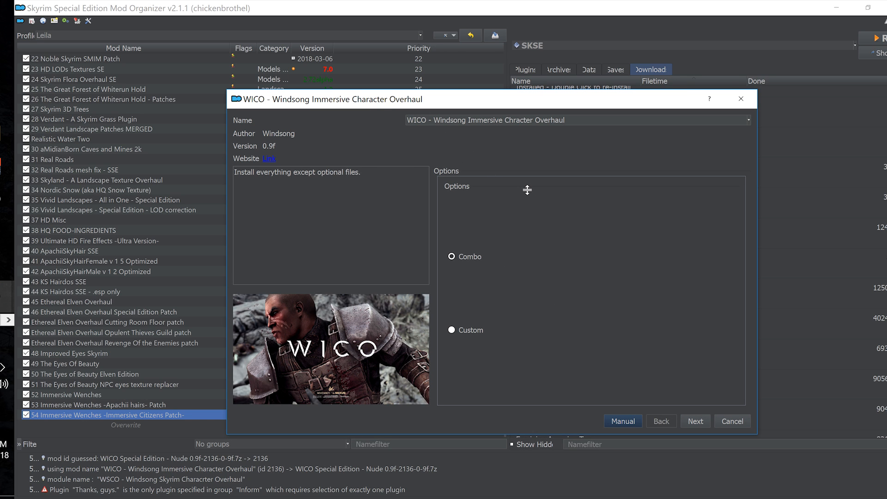
type("55")
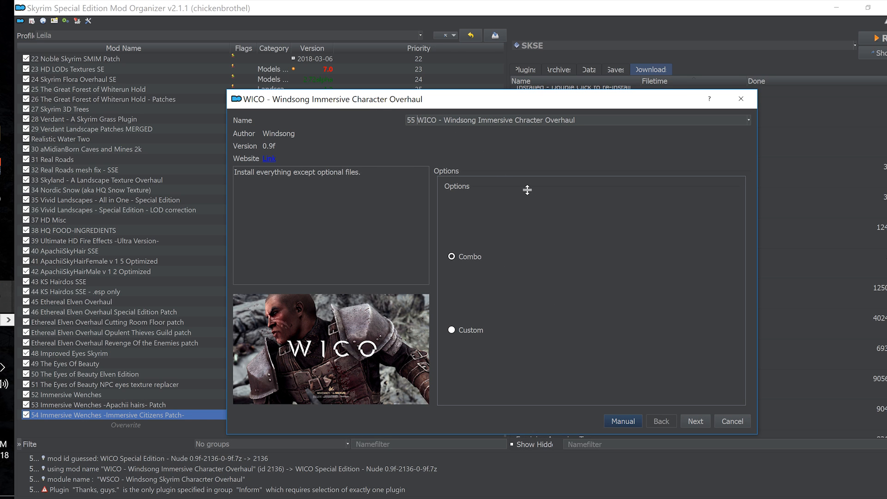
- Install WICO with the Custom option and enable it in the mod list
left_click(475, 331)
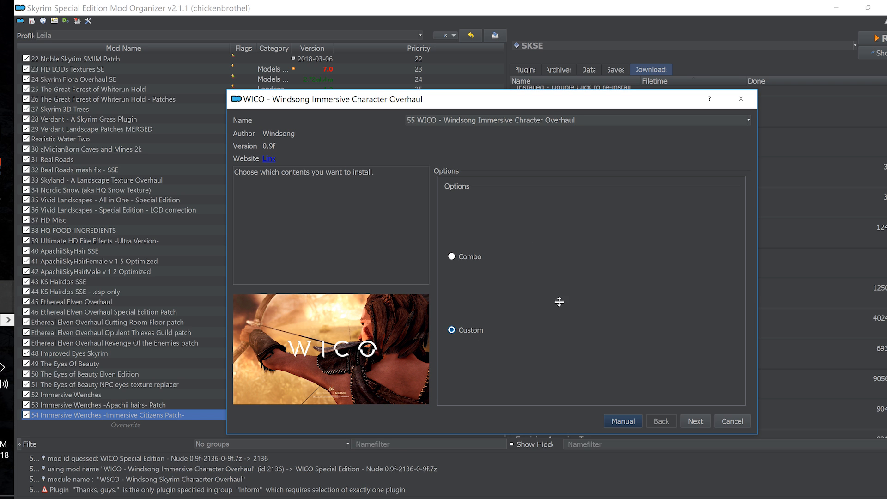
left_click(696, 421)
key("alt+z")
key("alt+z")
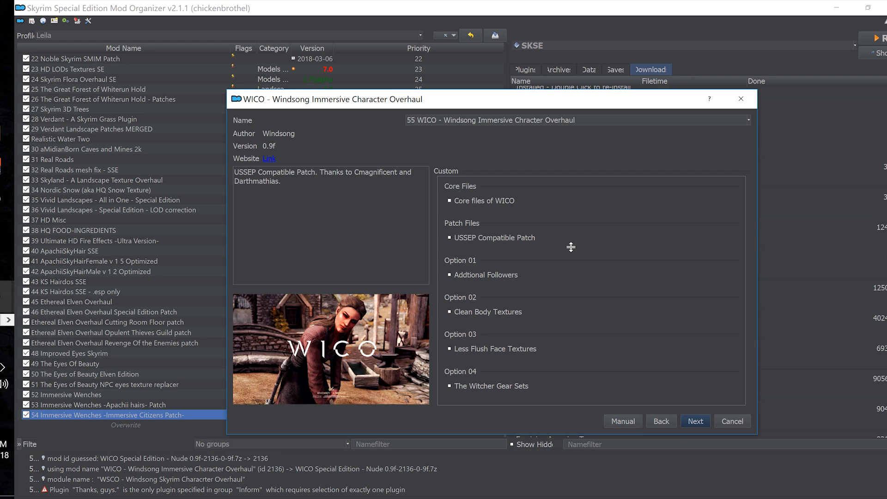
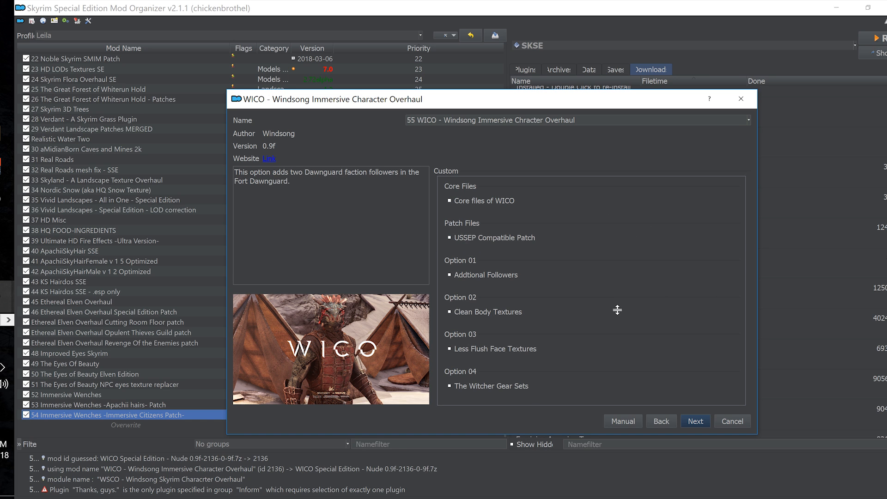
left_click(464, 318)
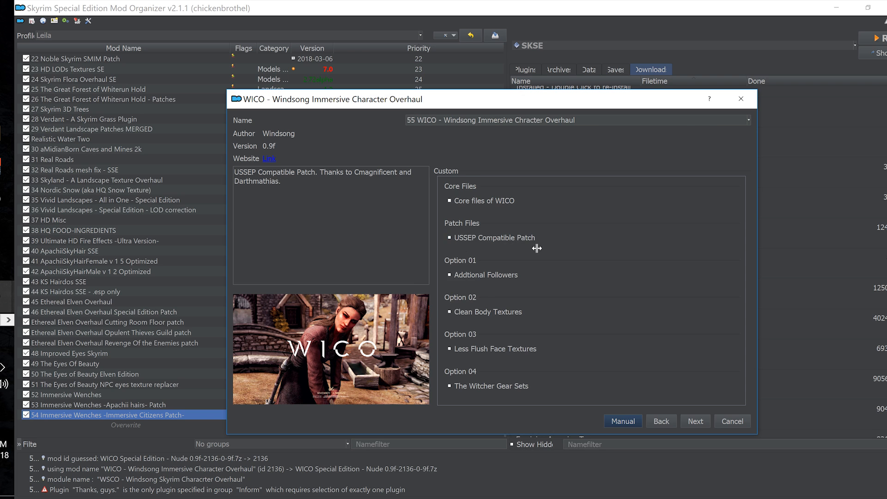
left_click(694, 421)
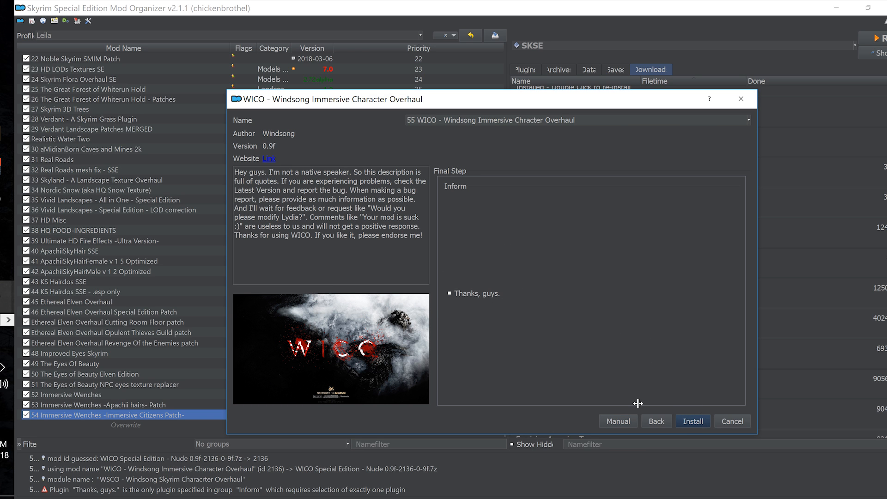
left_click(694, 422)
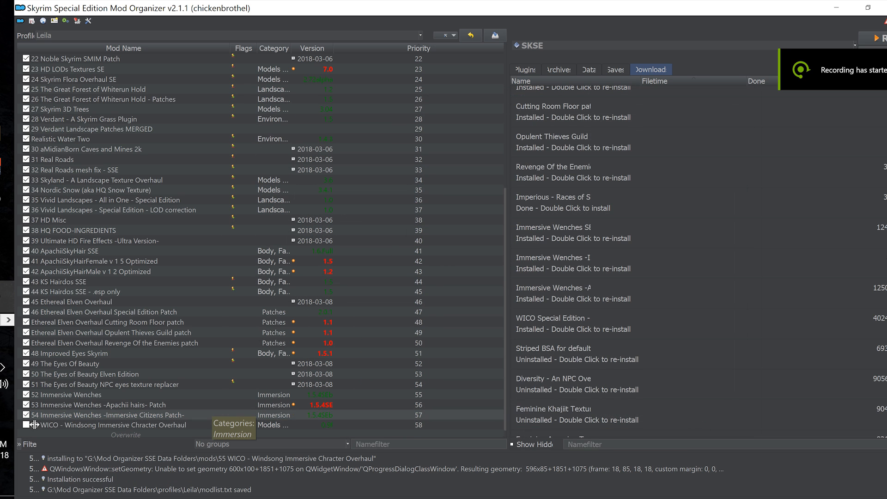
left_click(179, 425)
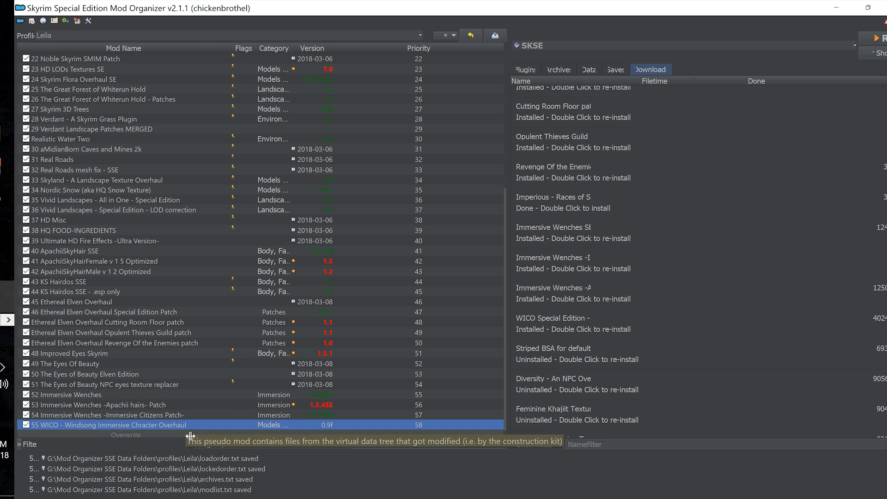
- View the contents of the Overwrite entry and close its window
key("Down")
key("Return")
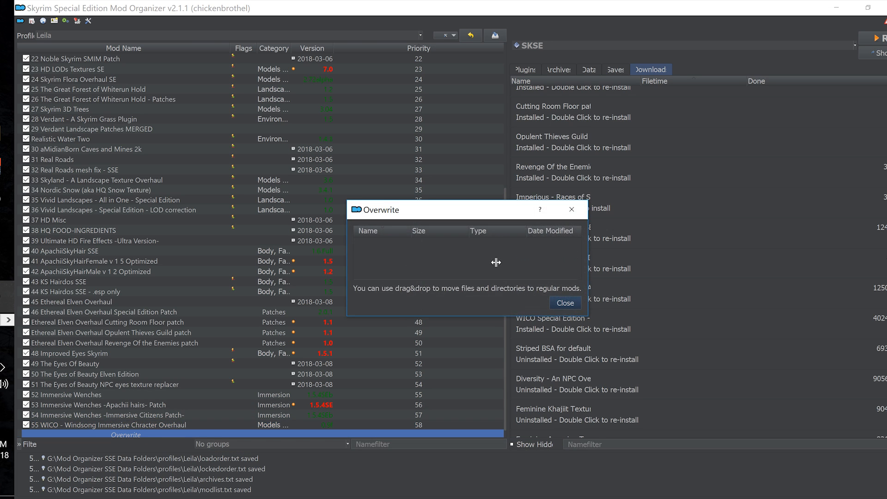
left_click(583, 206)
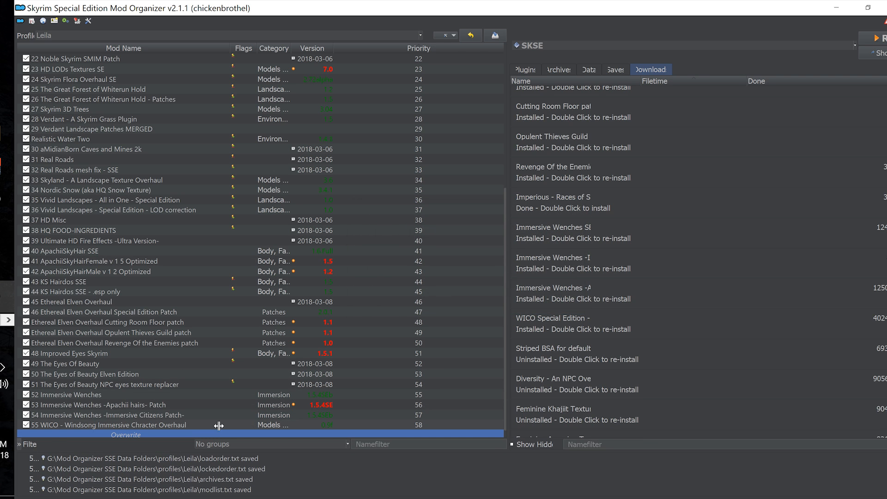
- Check the plugin list for missing masters and disable the Immersive Wenches -Immersive Citizens AI Overhaul Patch-.esp plugin
left_click(527, 69)
left_click(557, 118)
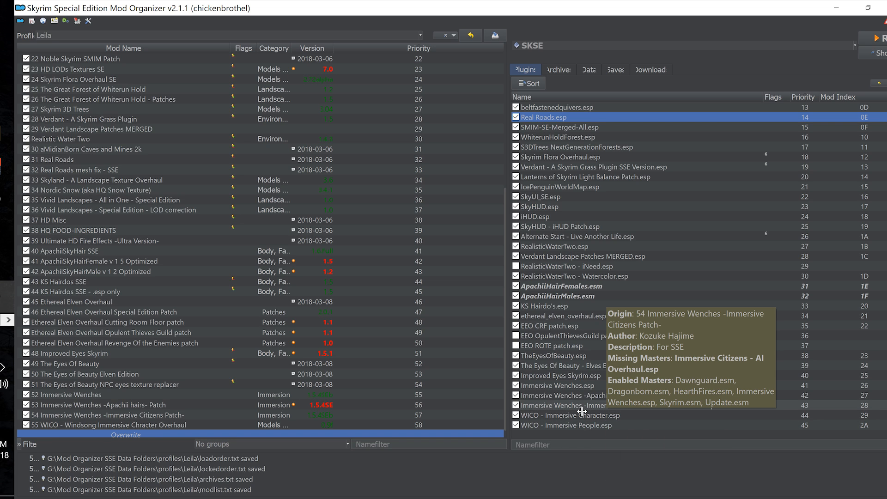
mouse_move(557, 408)
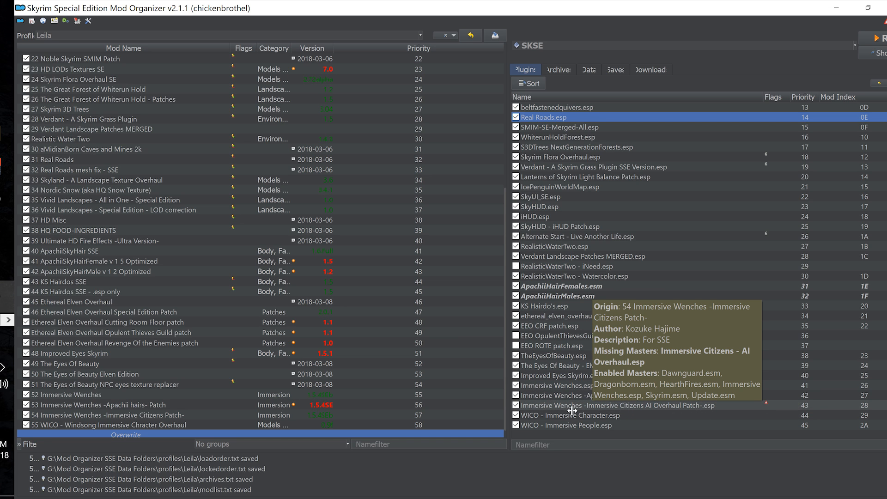
left_click(516, 406)
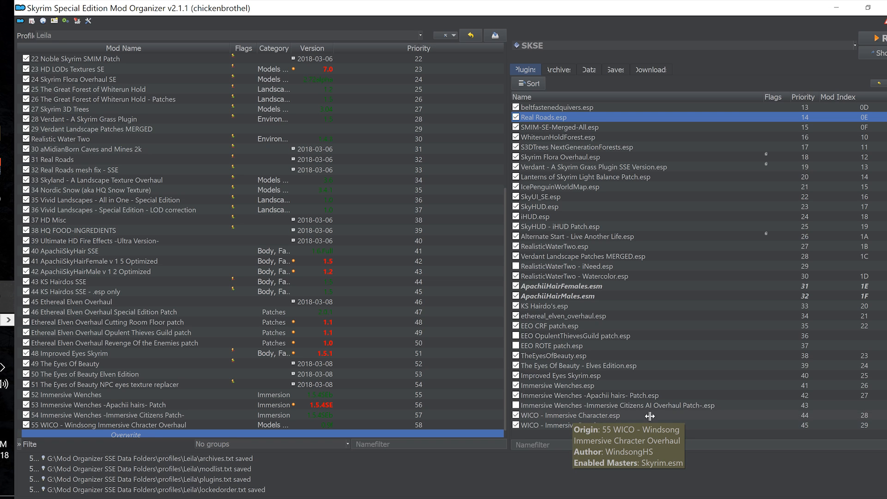
- Select the WICO - Immersive People.esp plugin, set SSEEdit as the executable and launch it
left_click(542, 425)
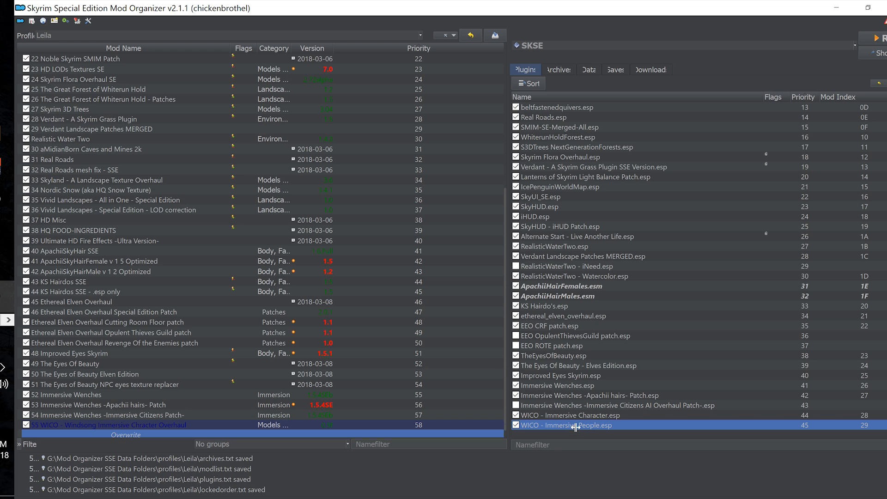
left_click(589, 51)
left_click(558, 94)
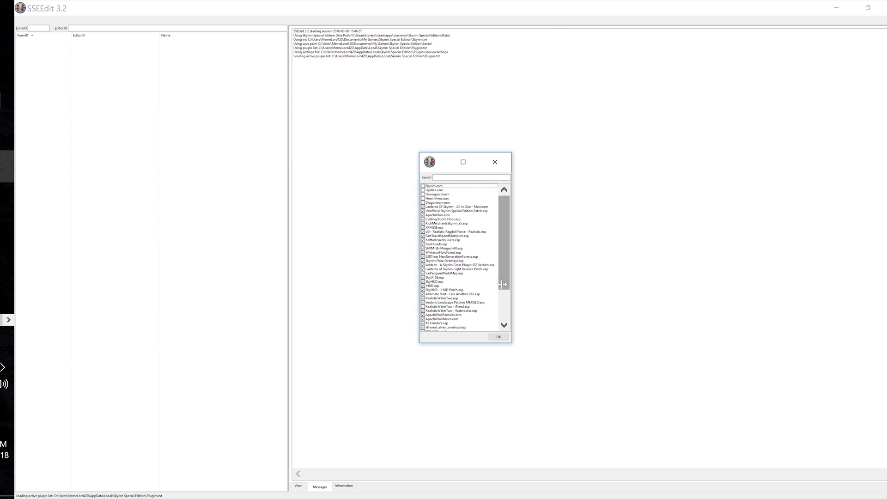
- Load only Unofficial Skyrim Special Edition Patch.esp, Cutting Room Floor.esp and WICO - Immersive People.esp, deselecting all other plugins
right_click(493, 282)
left_click(517, 308)
left_click(423, 211)
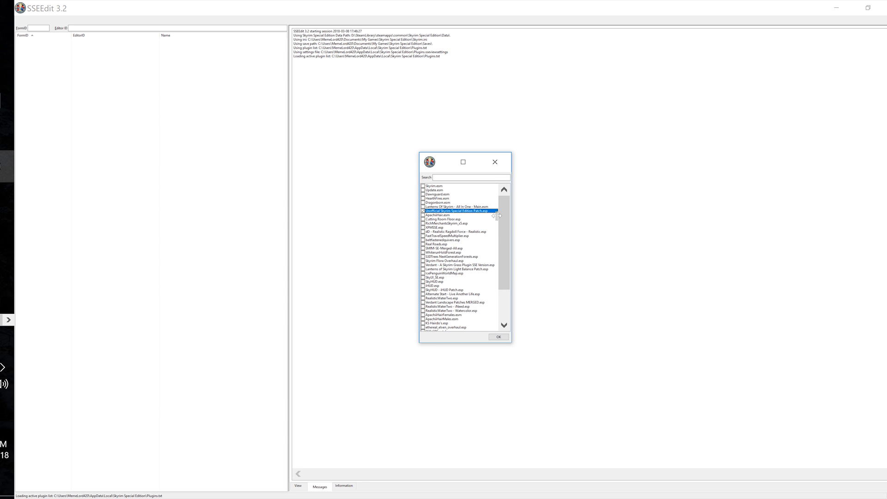
left_click(426, 220)
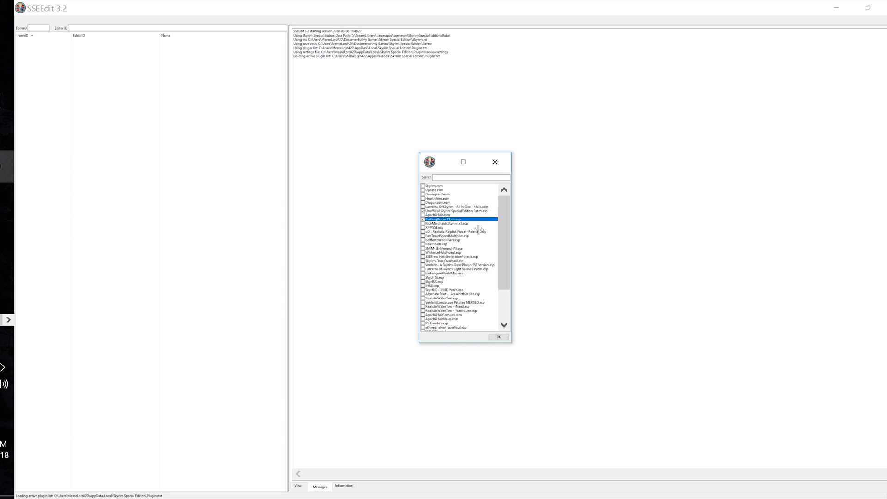
scroll(491, 230, "down", 4)
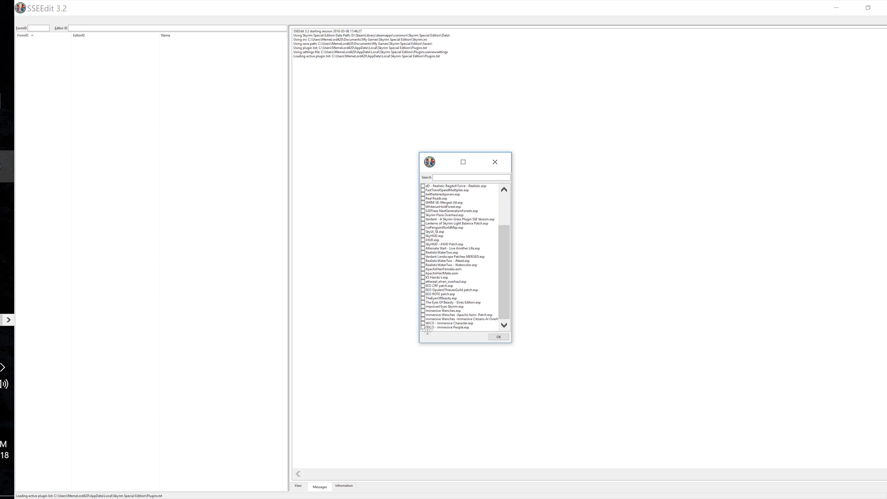
left_click(426, 328)
left_click(499, 337)
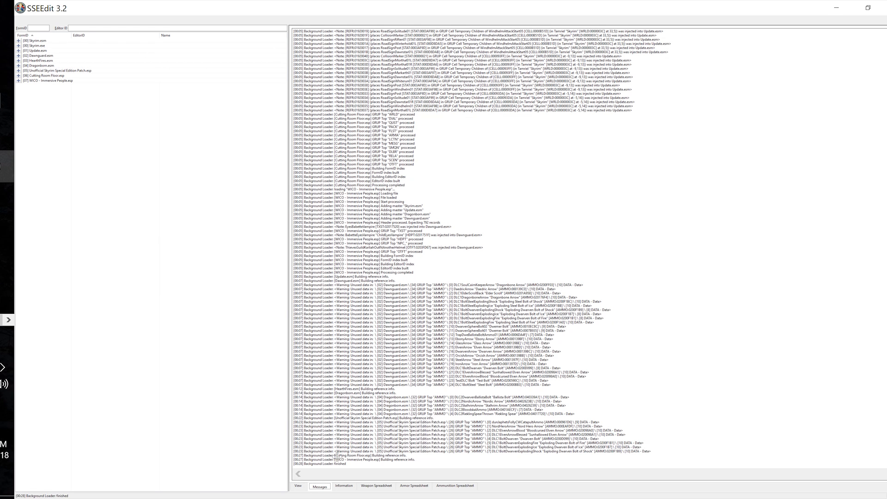
- Apply the Hishy_NPC_RecordForwarding script to WICO - Immersive People.esp
right_click(73, 85)
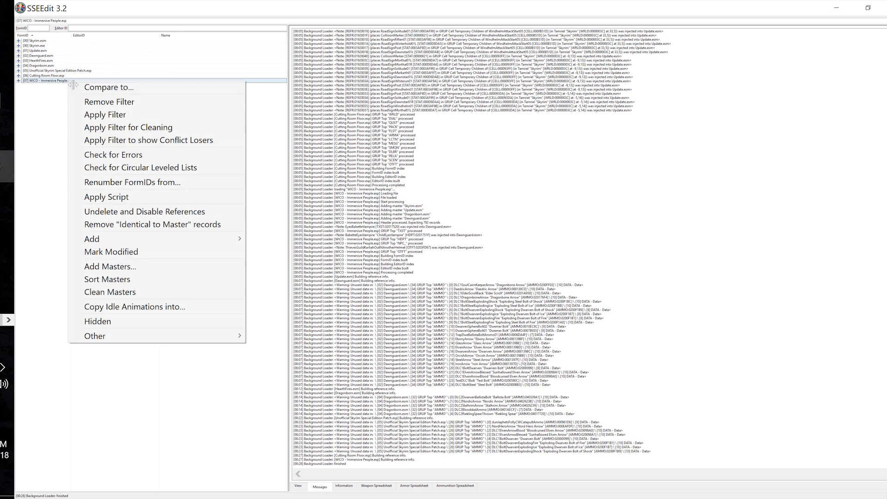
left_click(129, 202)
left_click(437, 203)
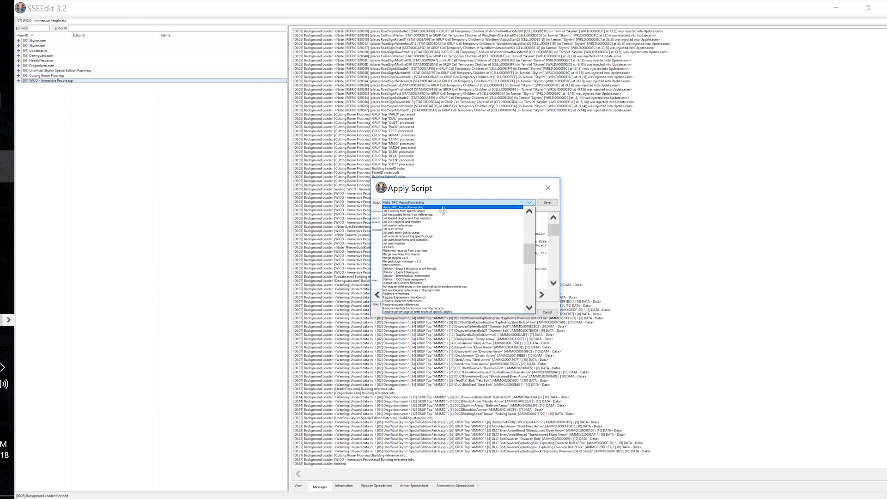
scroll(453, 231, "up", 8)
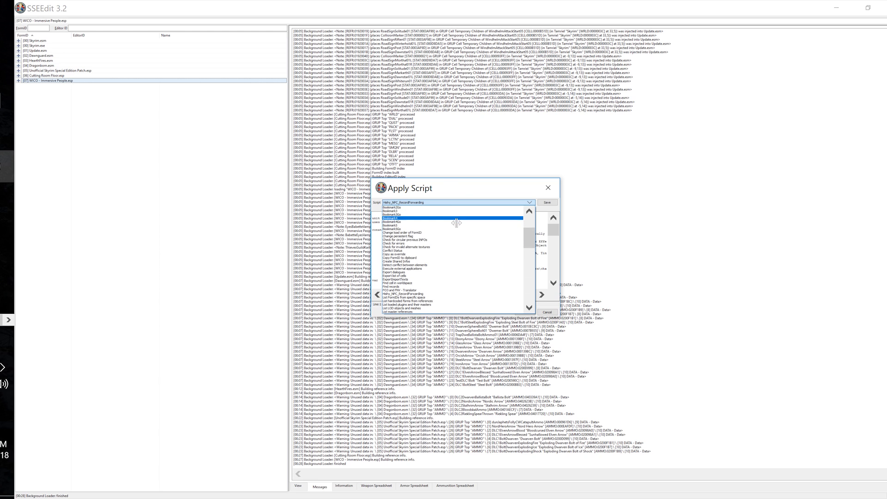
scroll(446, 259, "down", 1)
scroll(446, 259, "down", 1)
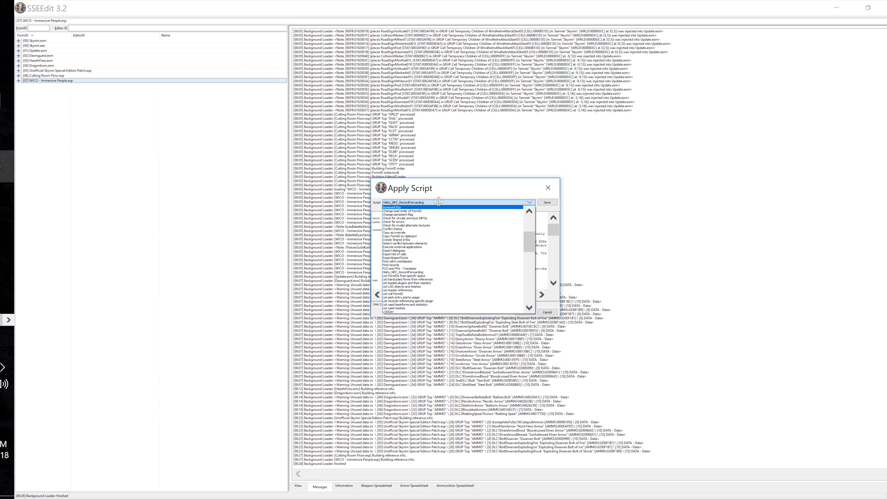
scroll(462, 250, "down", 1)
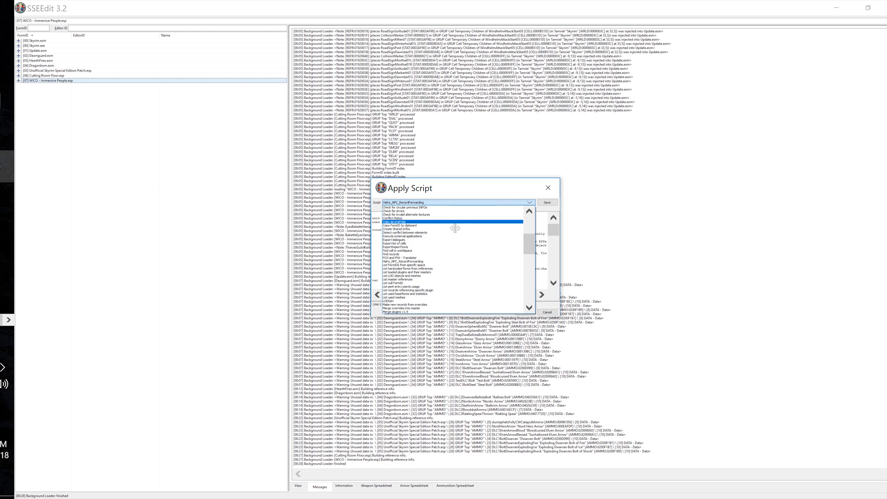
left_click(417, 262)
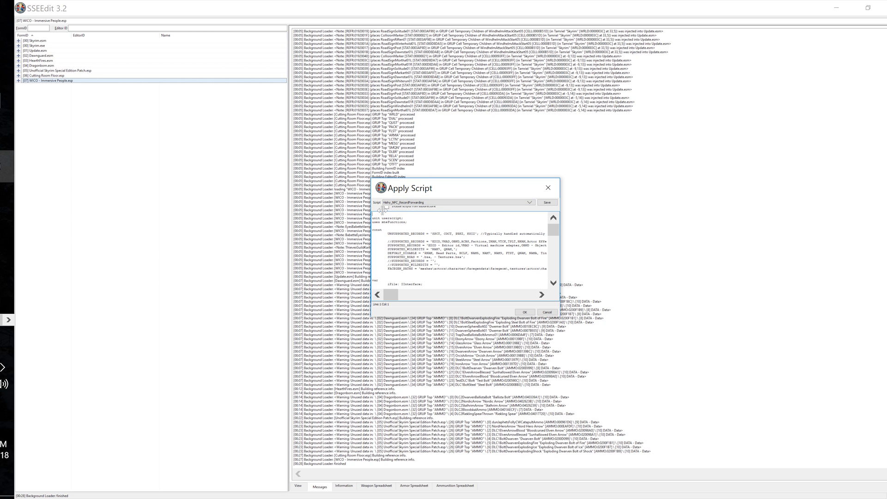
key("Return")
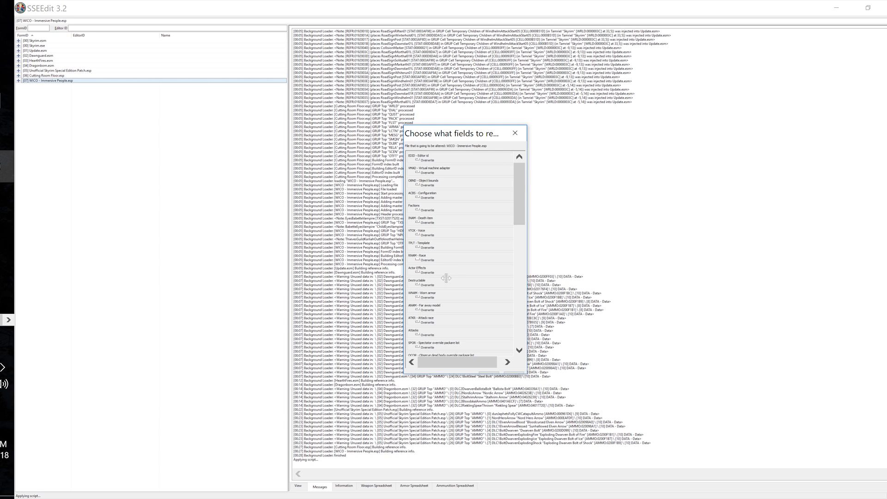
- Review and accept the script's fields, and allow Unofficial Skyrim Special Edition Patch.esp and Cutting Room Floor.esp as added masters
left_click_drag(519, 208, 519, 327)
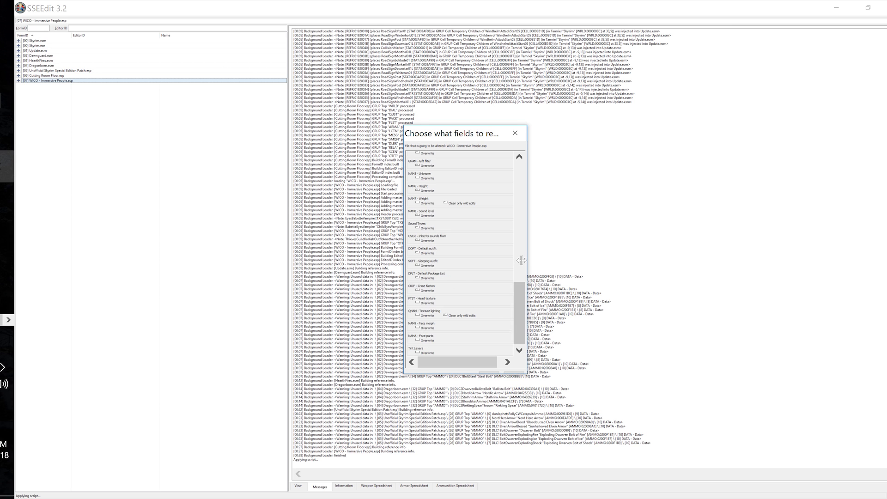
left_click_drag(522, 300, 548, 363)
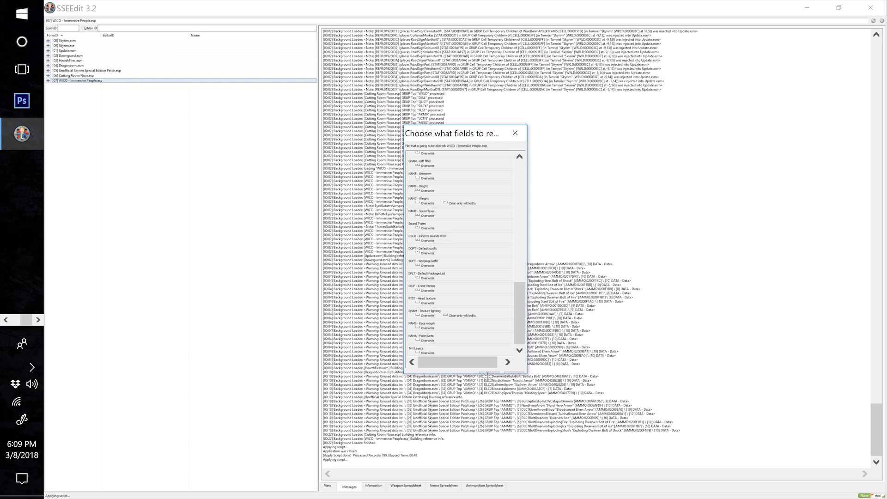
left_click(490, 374)
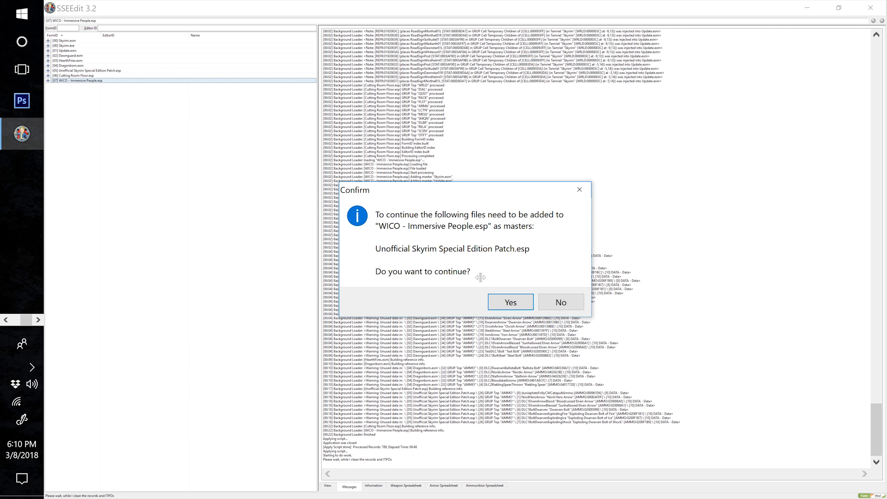
left_click(510, 303)
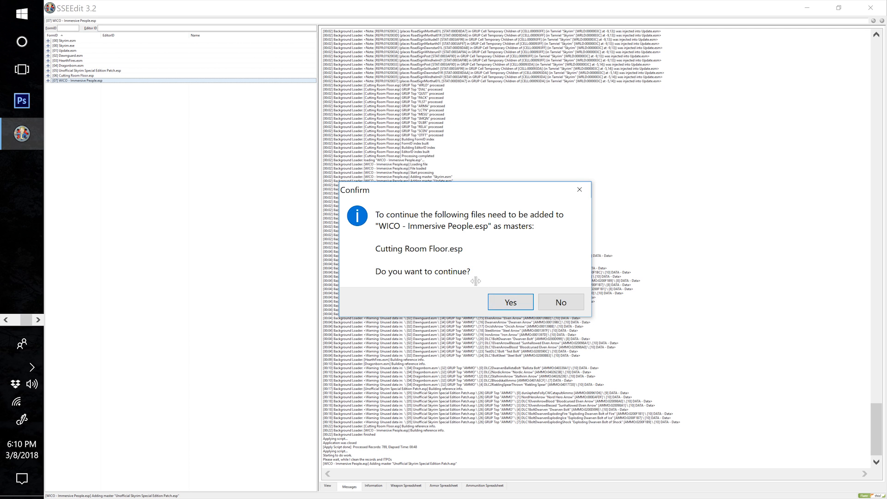
left_click(511, 302)
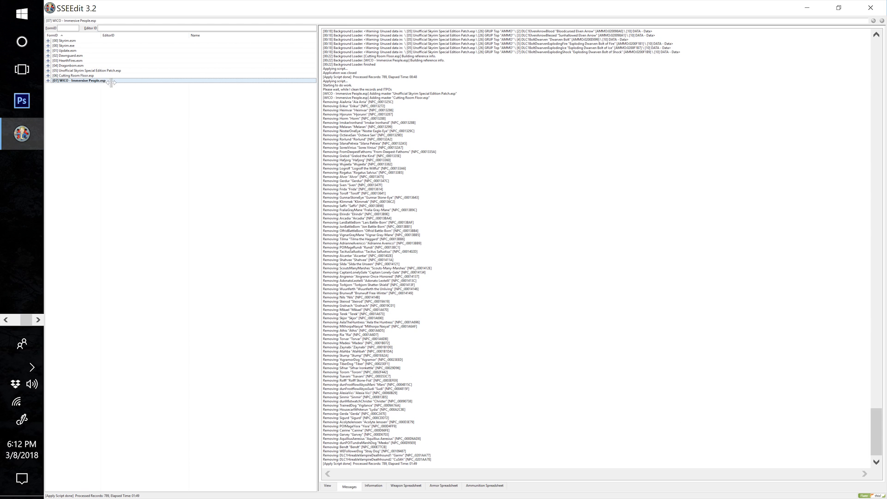
- Sort the masters of WICO - Immersive People.esp and close SSEEdit, saving the plugin with a backup
right_click(105, 82)
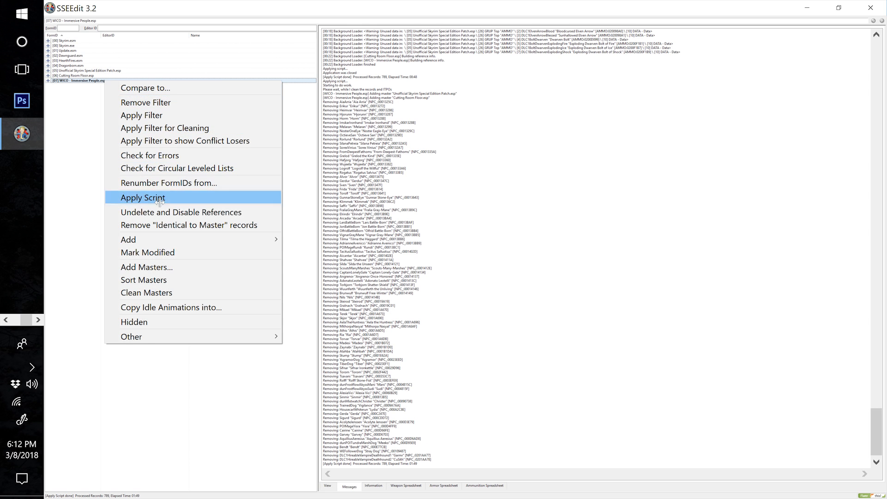
left_click(188, 280)
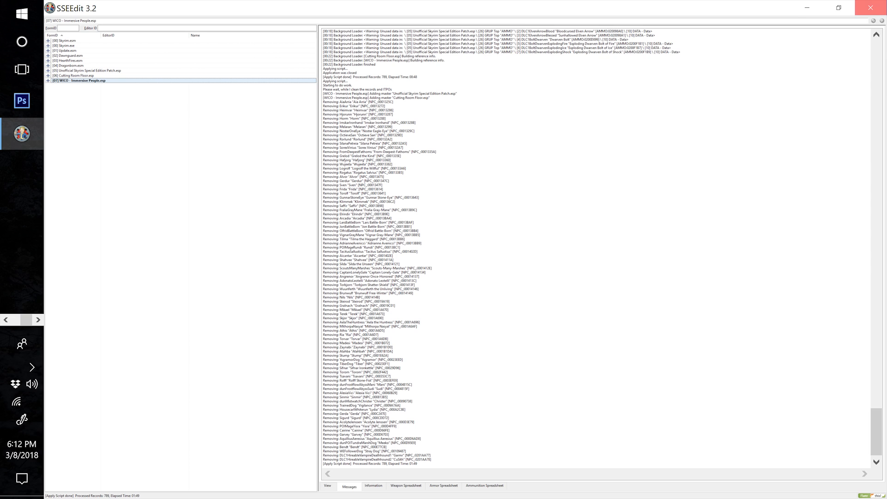
left_click(870, 7)
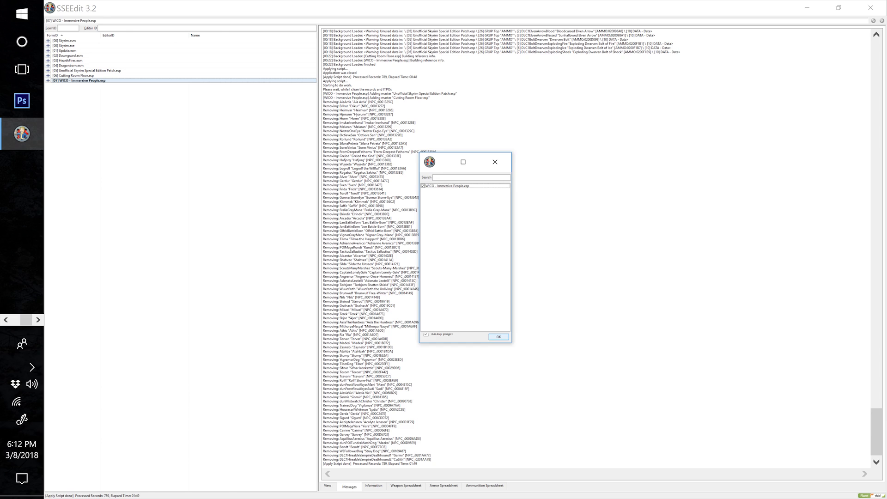
key("Return")
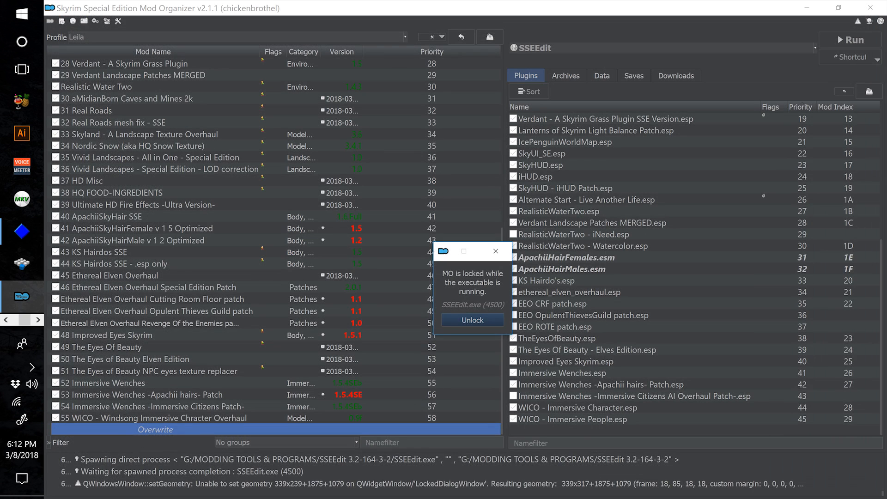
- Examine the Overwrite contents in Mod Organizer, including the SSEEdit Backups folder, and close the window
double_click(155, 429)
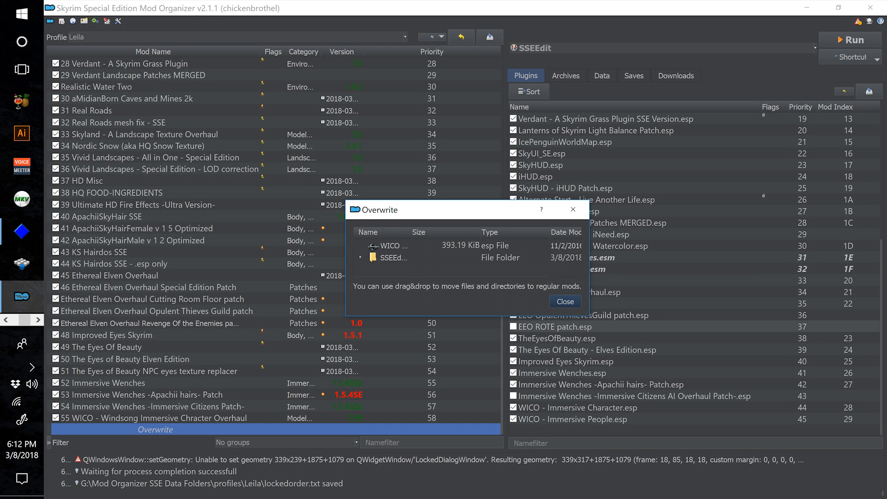
left_click_drag(588, 316, 781, 385)
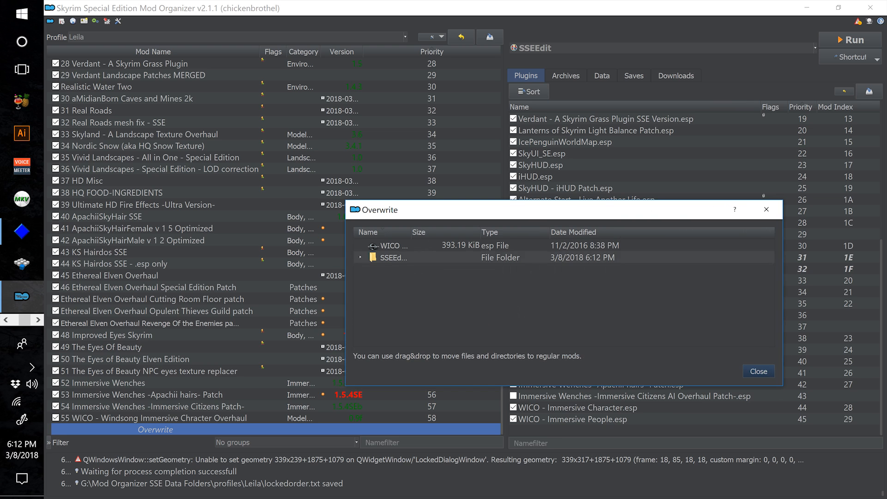
double_click(409, 232)
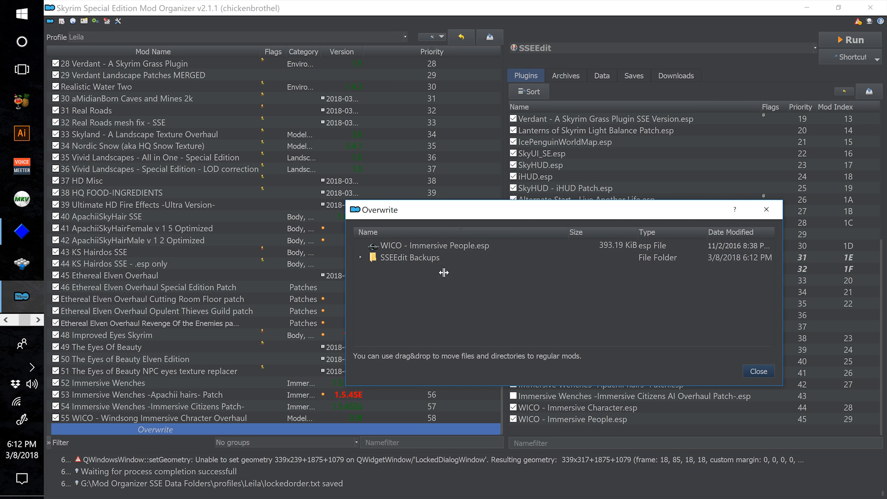
left_click(361, 258)
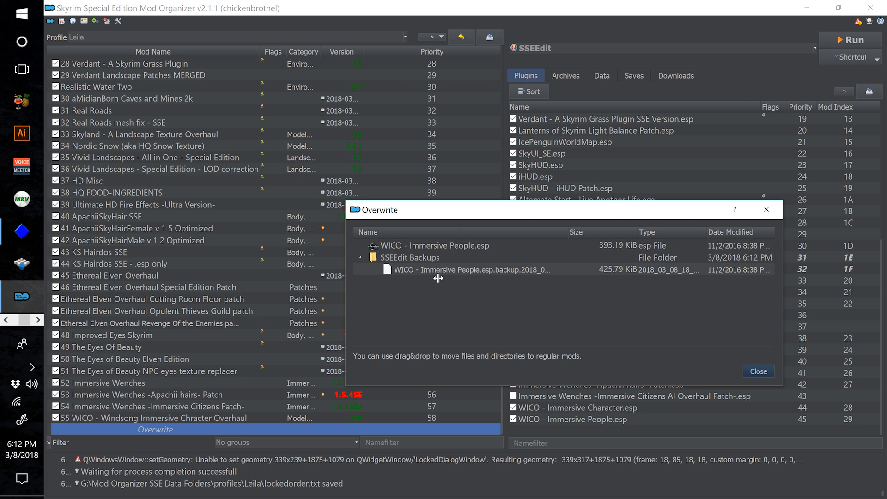
left_click(363, 258)
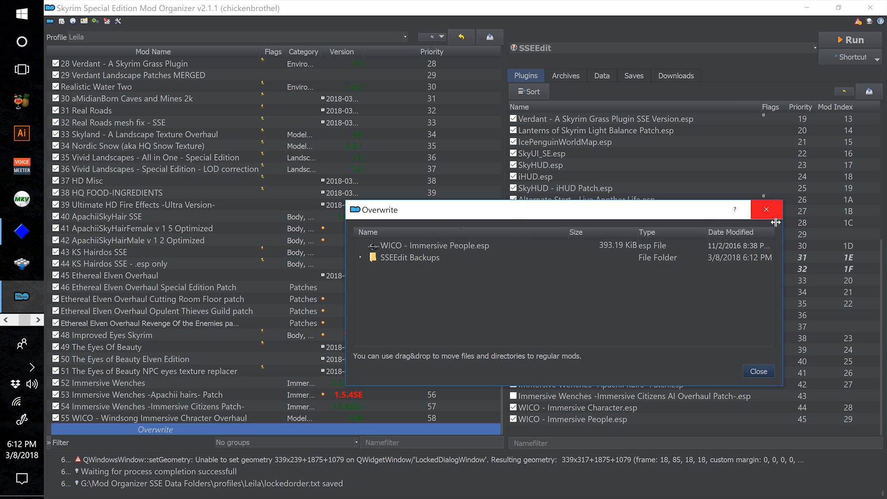
left_click(766, 209)
- Create a mod named "56 WICO - SSEEdit Cleanup Patch" from the Overwrite files and enable it in the mod list
right_click(292, 430)
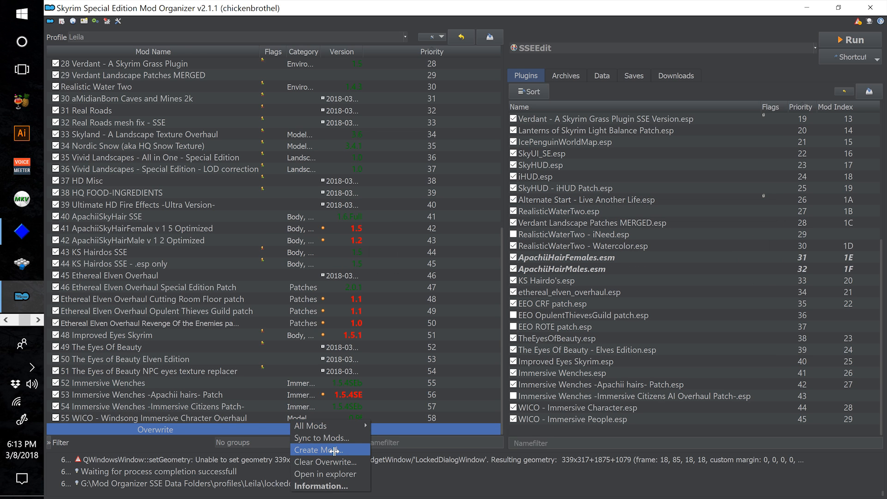
left_click(307, 449)
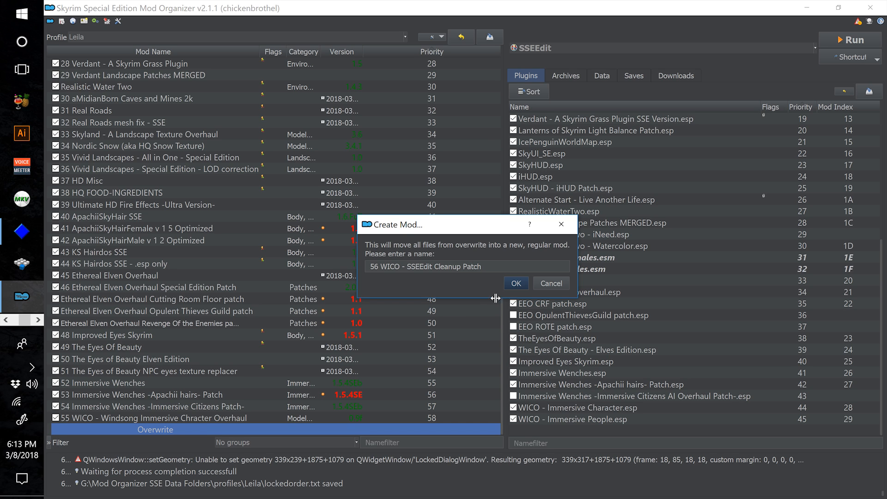
left_click(517, 283)
left_click(56, 429)
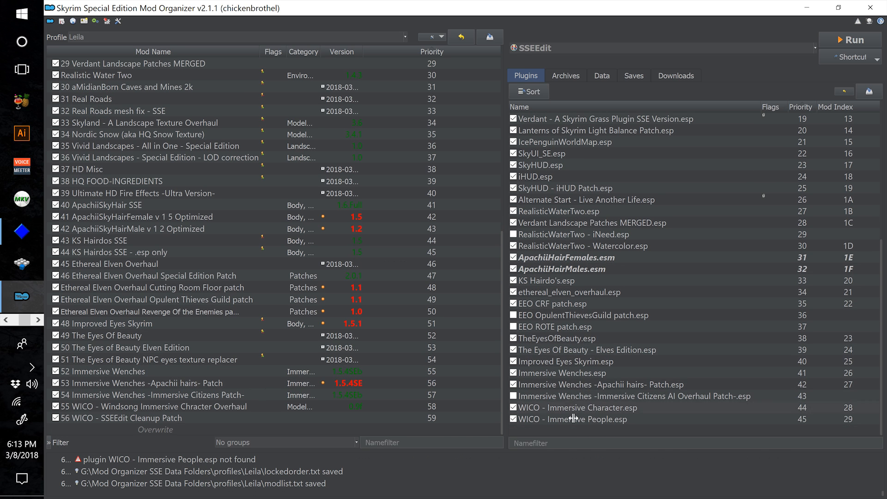
mouse_move(572, 422)
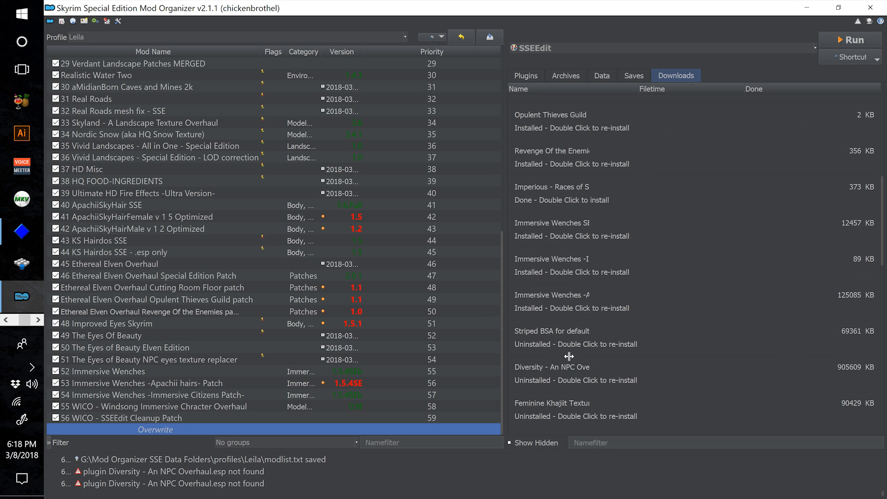
- Install the Striped BSA for default settings download under the name 57 WICO - BSA Patch and enable it
mouse_move(561, 339)
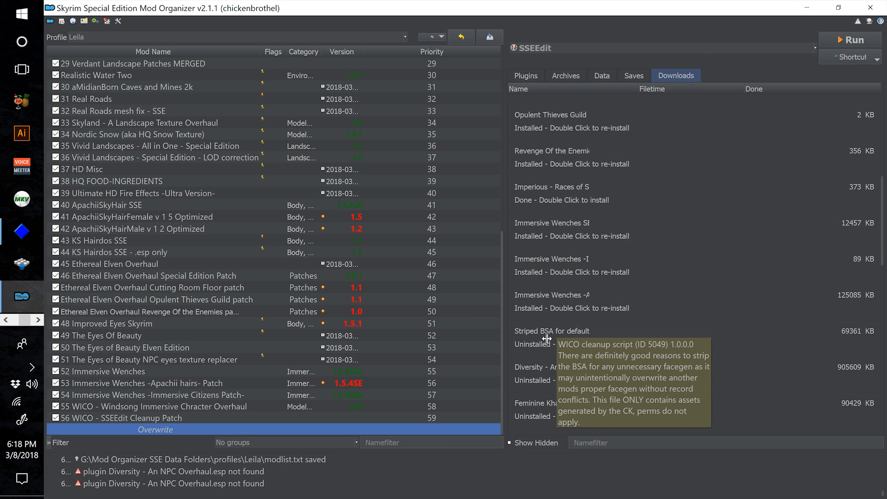
double_click(547, 338)
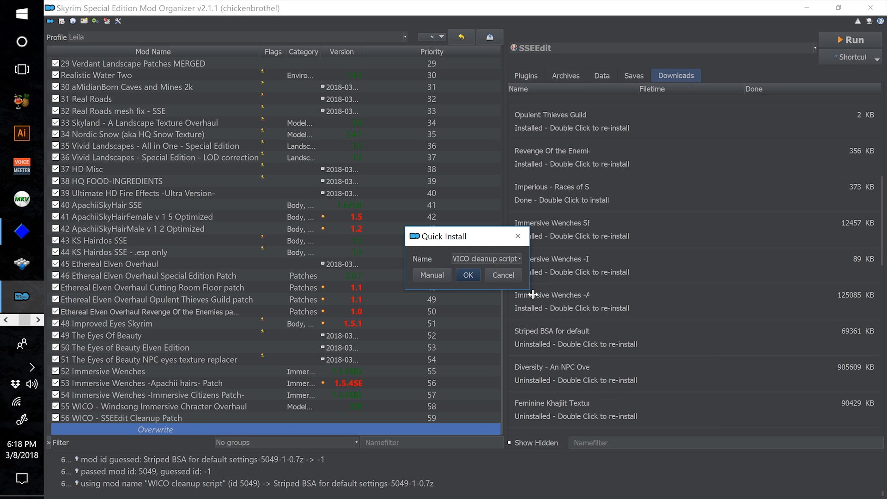
left_click_drag(530, 290, 738, 387)
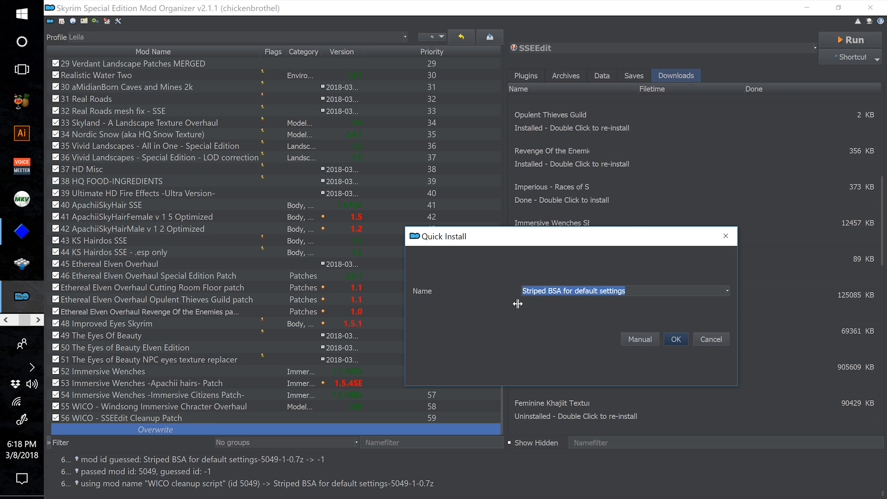
type("57 WICO - BSA Patch")
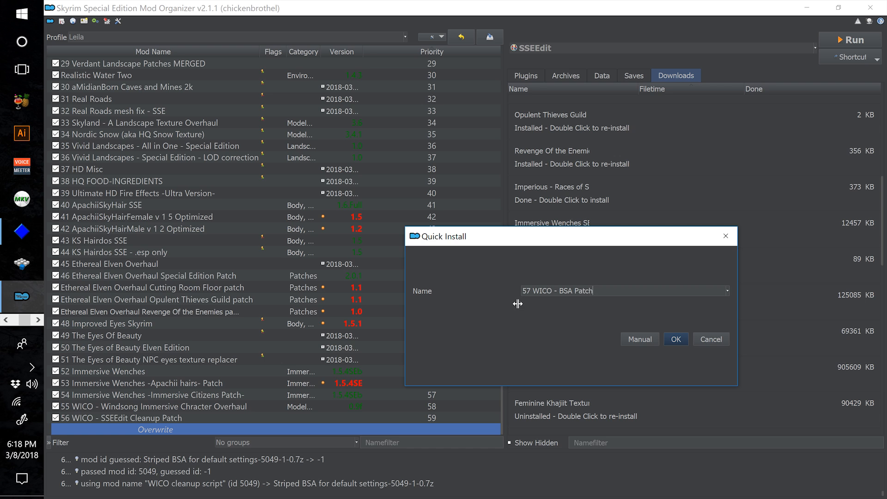
left_click(674, 339)
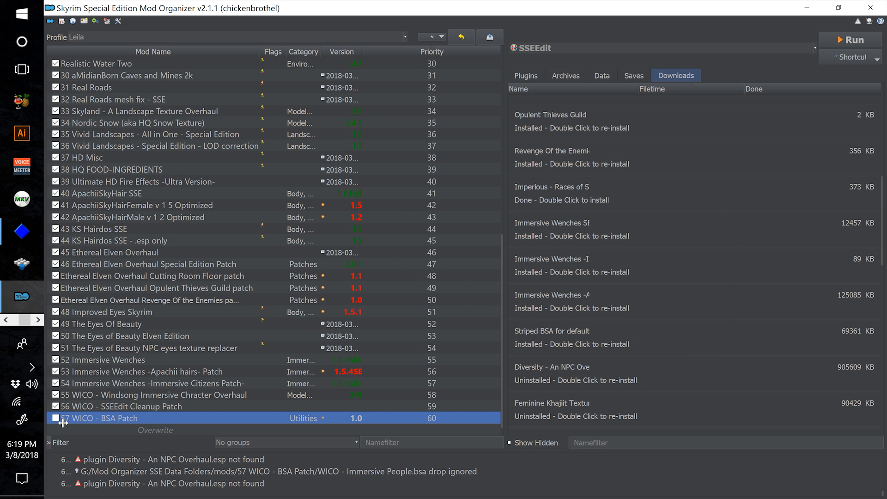
left_click(56, 418)
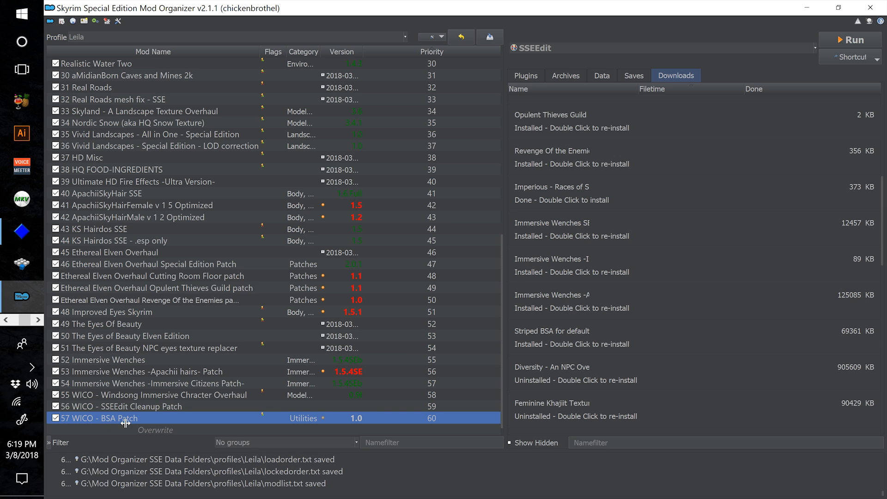
- Open the folders of mods 57 WICO - BSA Patch and 55 WICO - Windsong Immersive Chracter Overhaul in File Explorer
left_click(191, 396)
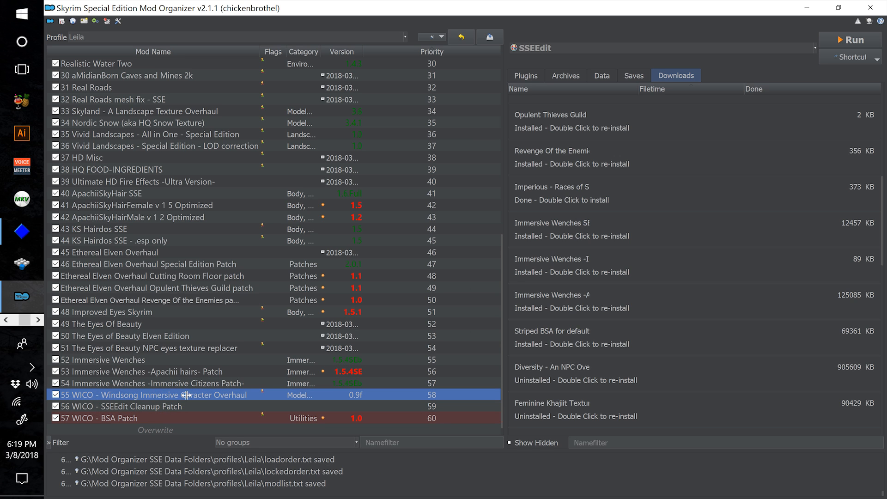
right_click(233, 418)
left_click(304, 482)
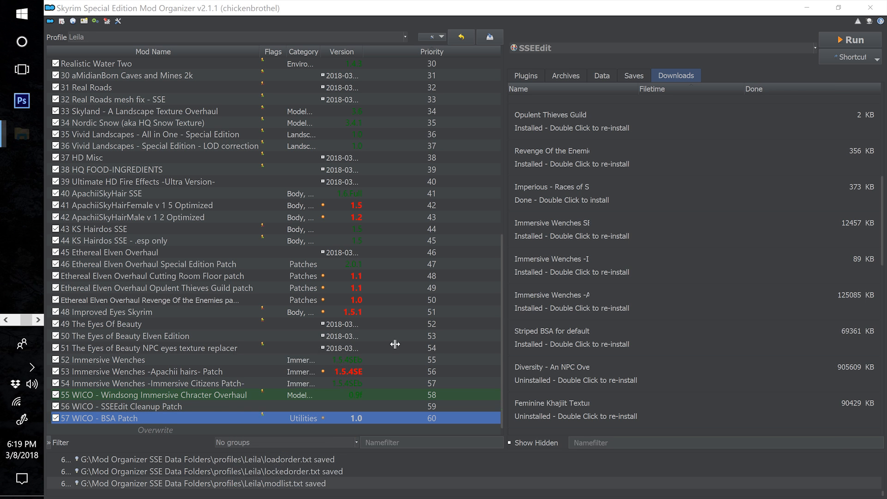
left_click_drag(540, 92, 876, 73)
left_click(190, 400)
right_click(191, 402)
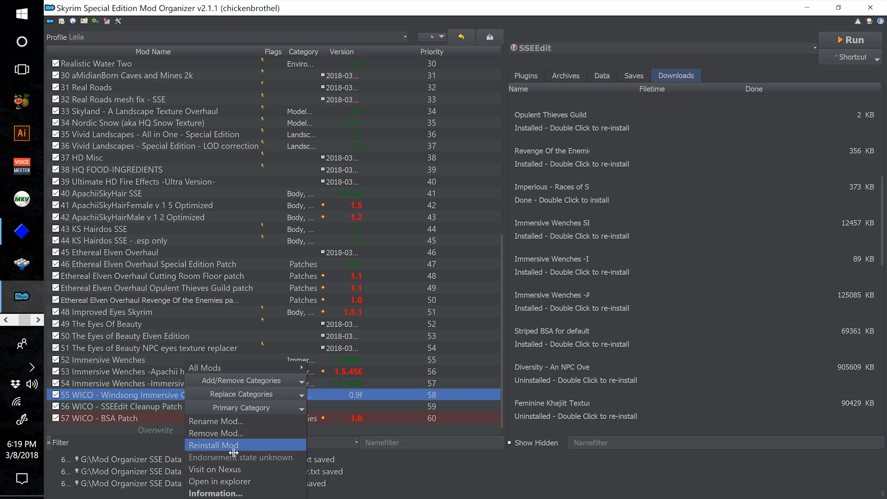
left_click(217, 481)
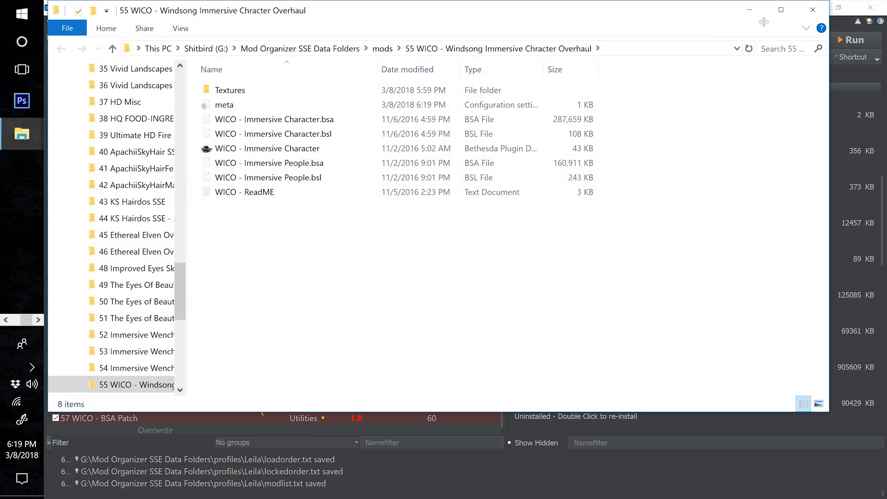
- Move WICO - Immersive People.bsa from the 57 WICO - BSA Patch folder into the 55 WICO folder, replacing the existing file
left_click_drag(714, 18, 663, 41)
left_click(780, 76)
left_click(653, 170)
left_click_drag(654, 170, 254, 336)
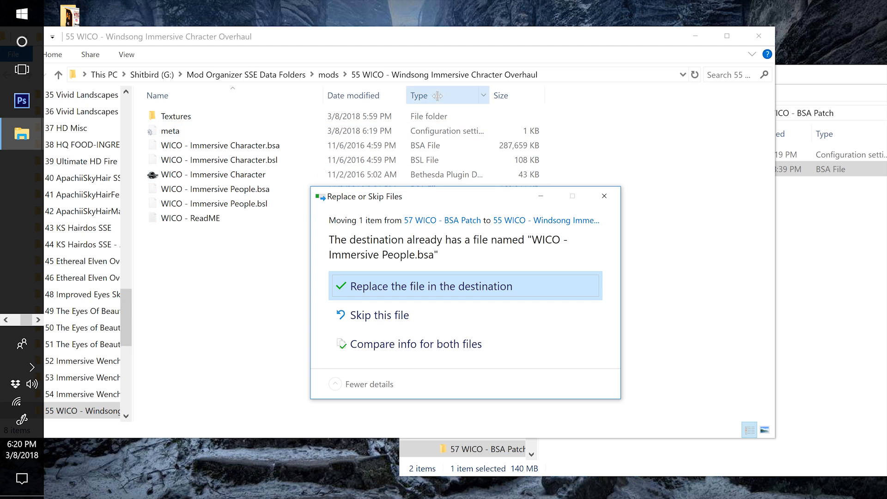
left_click(457, 287)
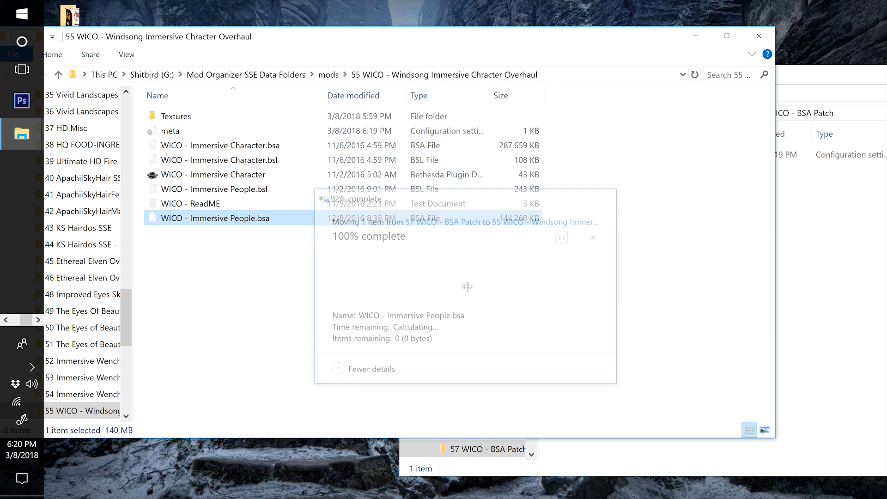
left_click(550, 263)
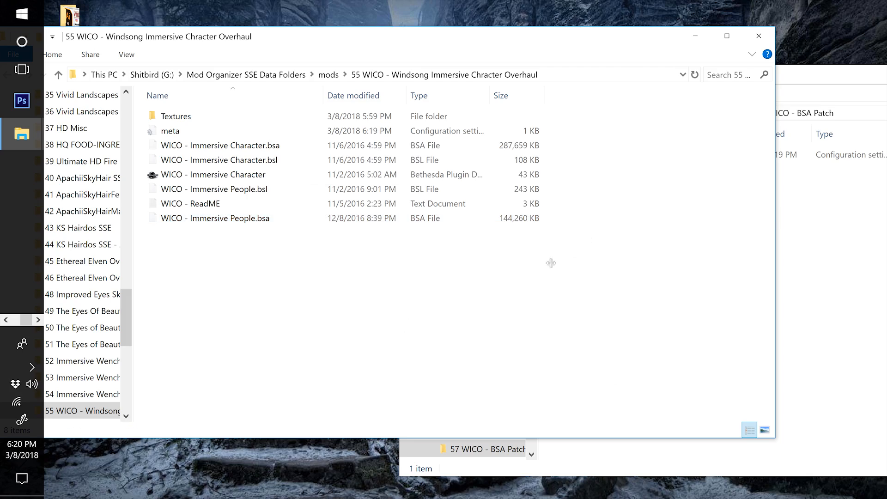
- Close both mod folder windows and switch back to Mod Organizer
left_click(820, 81)
left_click_drag(835, 82, 524, 94)
left_click(751, 57)
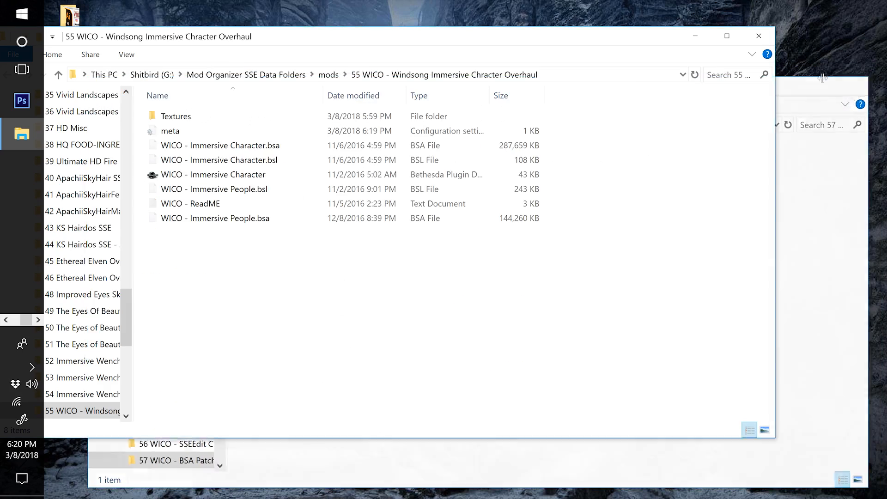
left_click(759, 37)
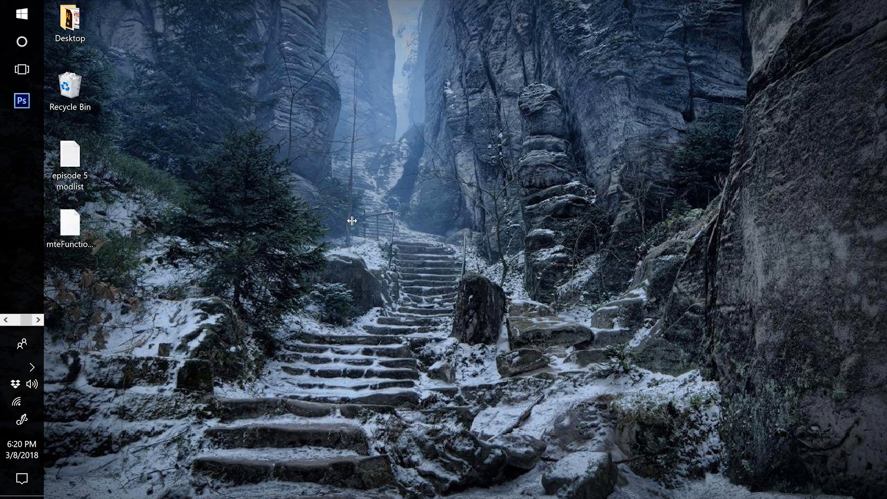
key("alt+Tab")
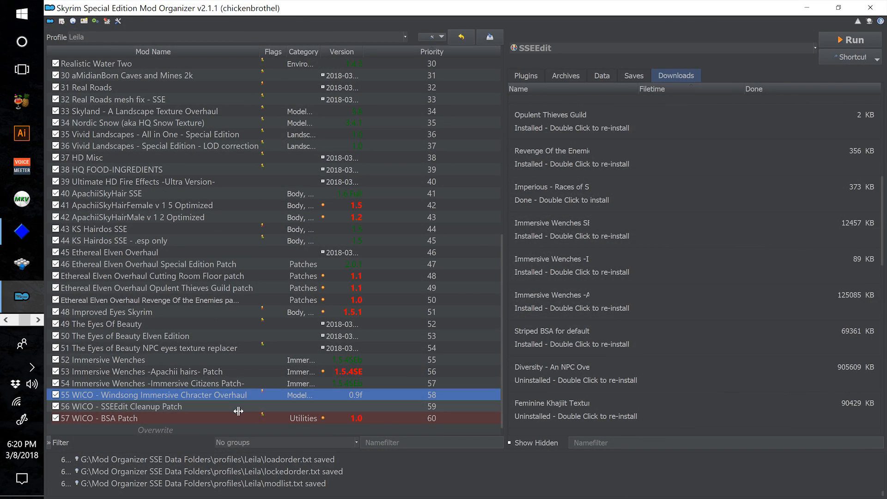
- Check the file tree of the 57 WICO - BSA Patch mod and close its information window
left_click(234, 418)
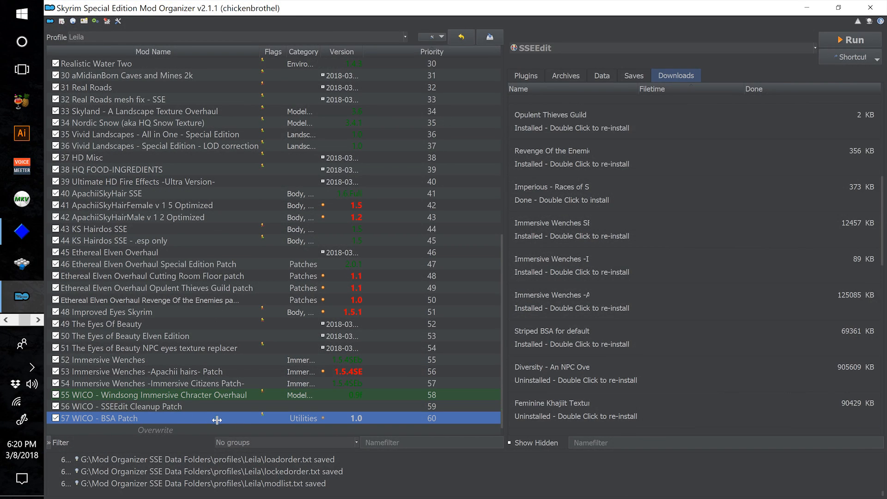
double_click(217, 419)
left_click_drag(584, 263, 782, 204)
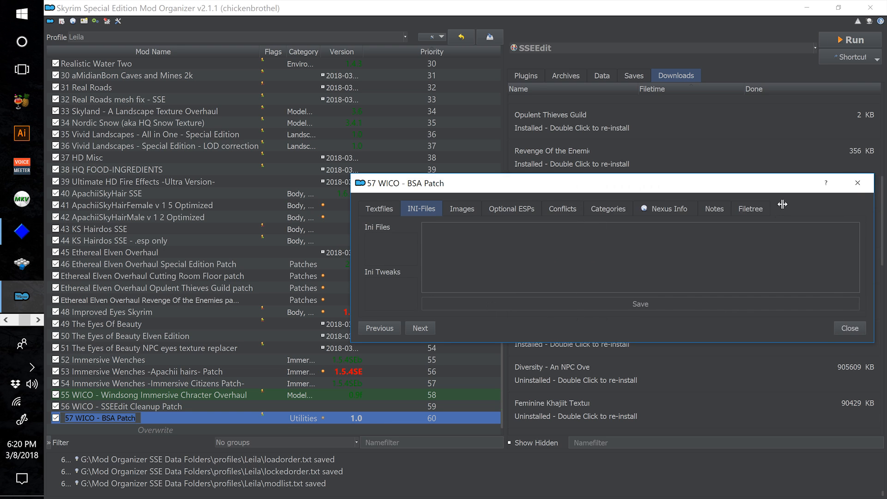
left_click(756, 209)
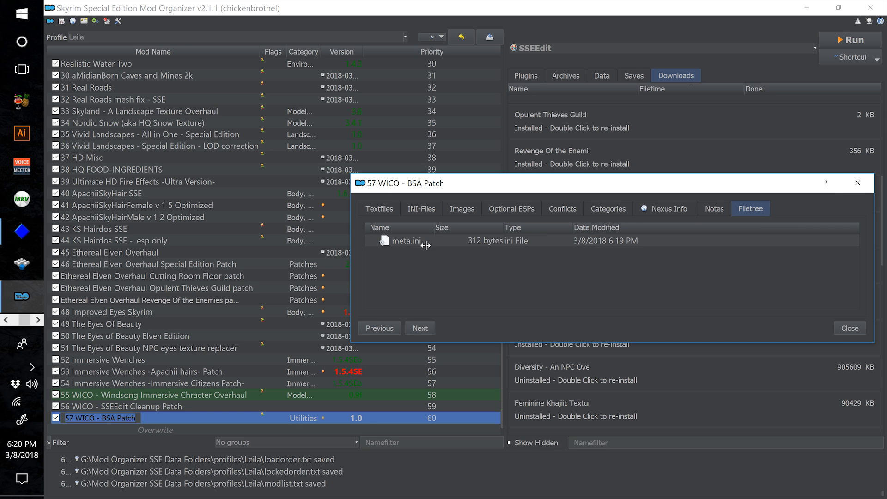
left_click(857, 183)
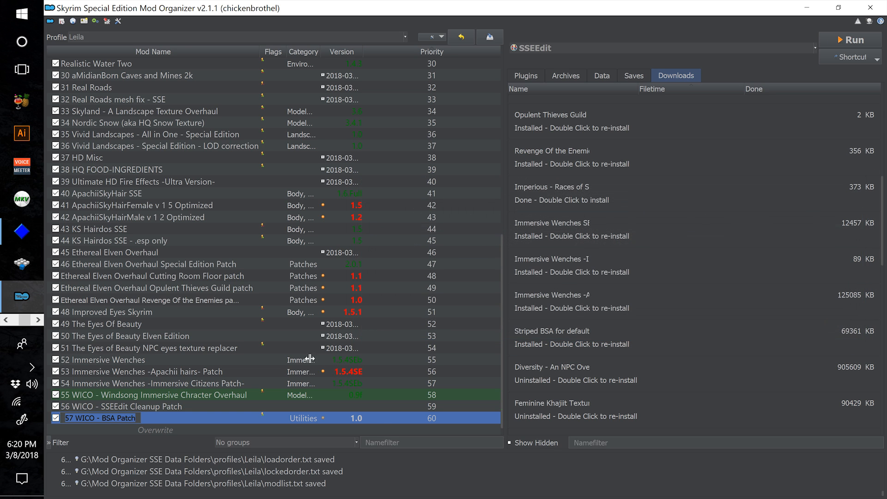
- Check the BSA files in the file tree of 55 WICO - Windsong Immersive Chracter Overhaul and close its information window
left_click(246, 395)
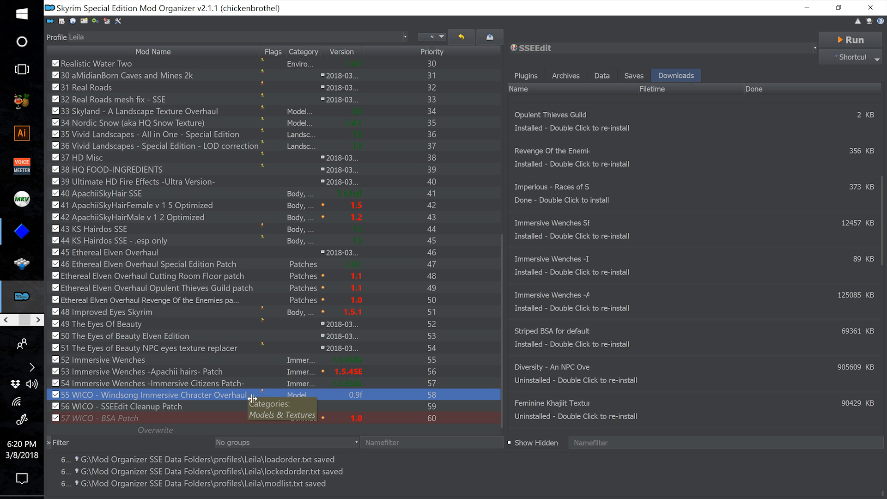
left_click(220, 421)
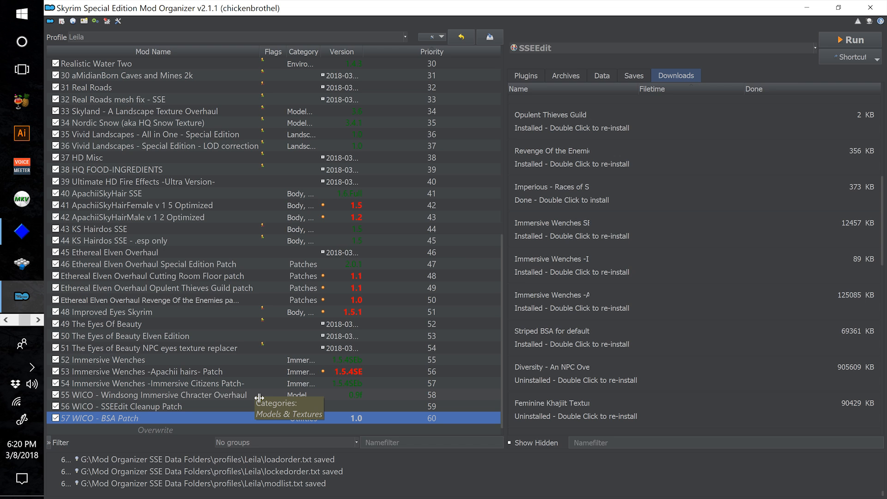
double_click(259, 398)
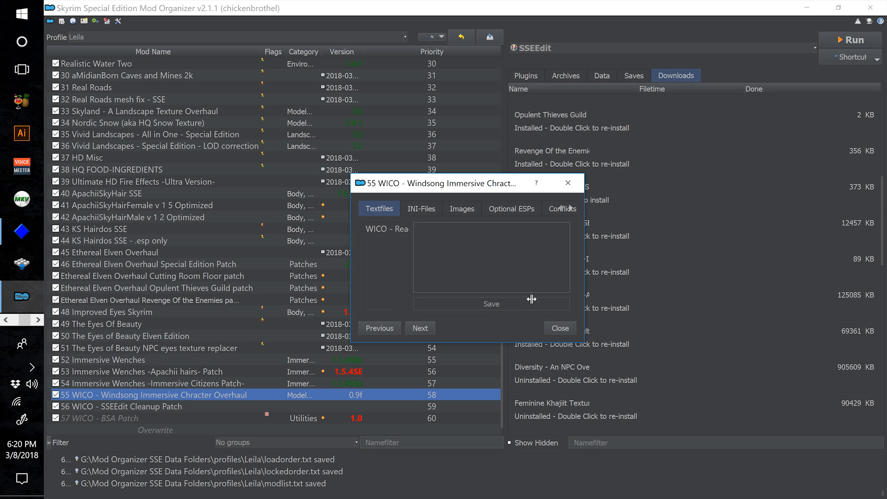
left_click_drag(583, 254, 870, 229)
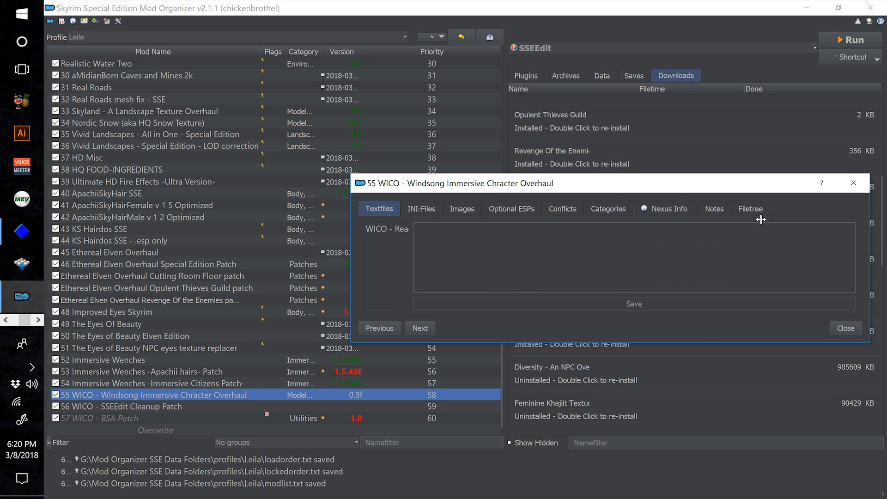
left_click(750, 208)
left_click_drag(433, 230, 529, 230)
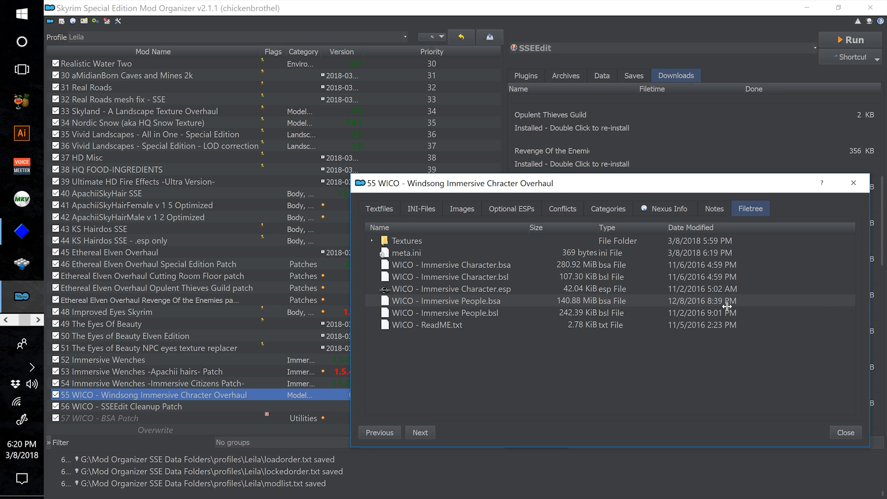
key("Escape")
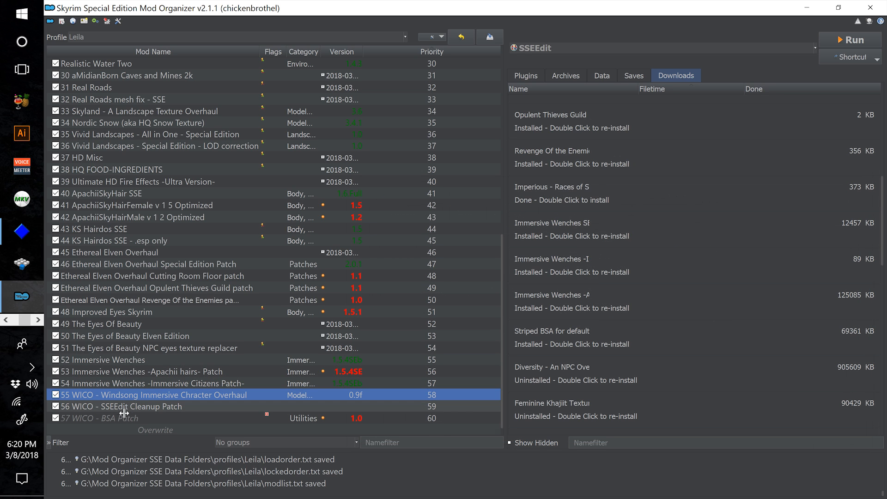
- Disable the emptied 57 WICO - BSA Patch mod and remove it from the mod list
left_click(67, 418)
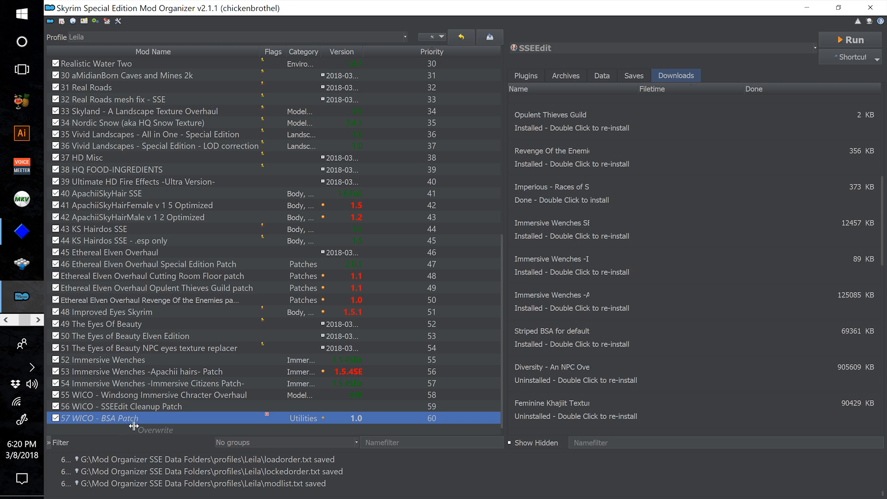
right_click(159, 422)
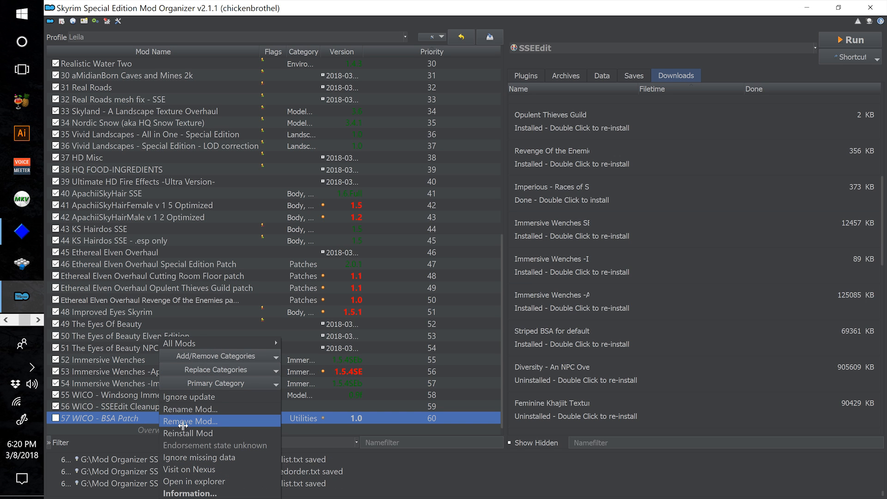
left_click(182, 422)
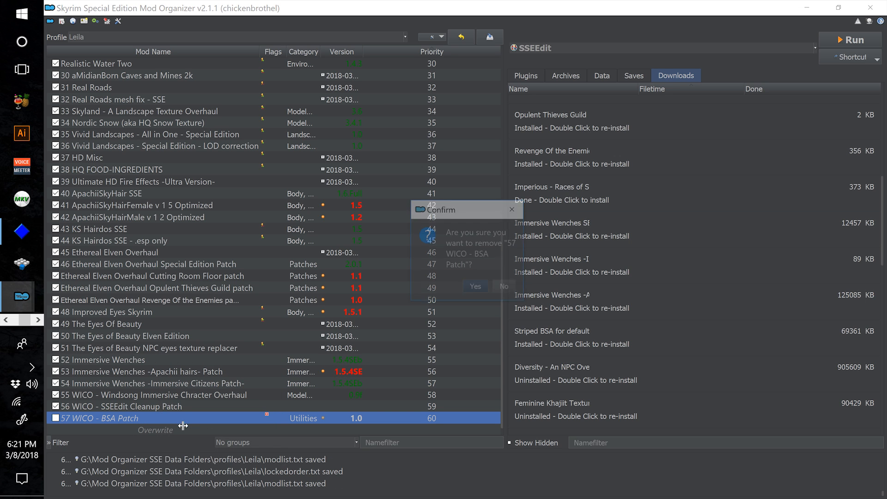
left_click(477, 287)
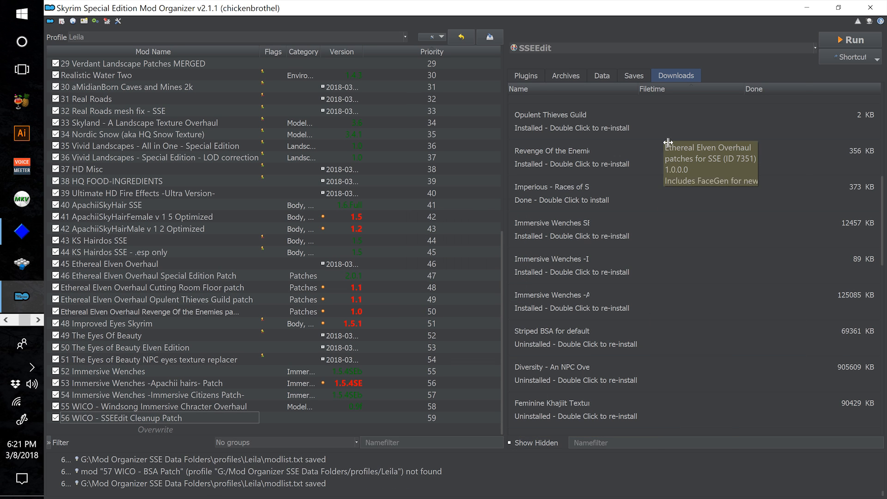
- Install the Diversity - An NPC Overhaul download under the name 57 Diversity - An NPC Overhaul
double_click(565, 372)
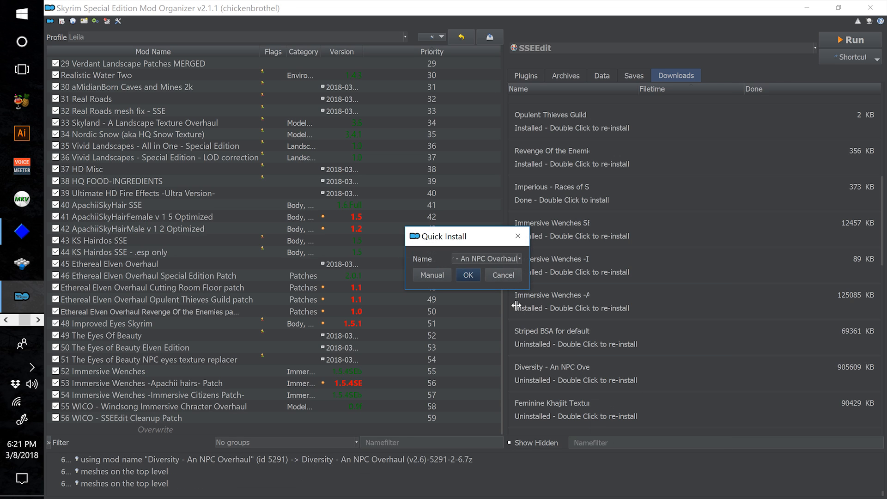
type("57")
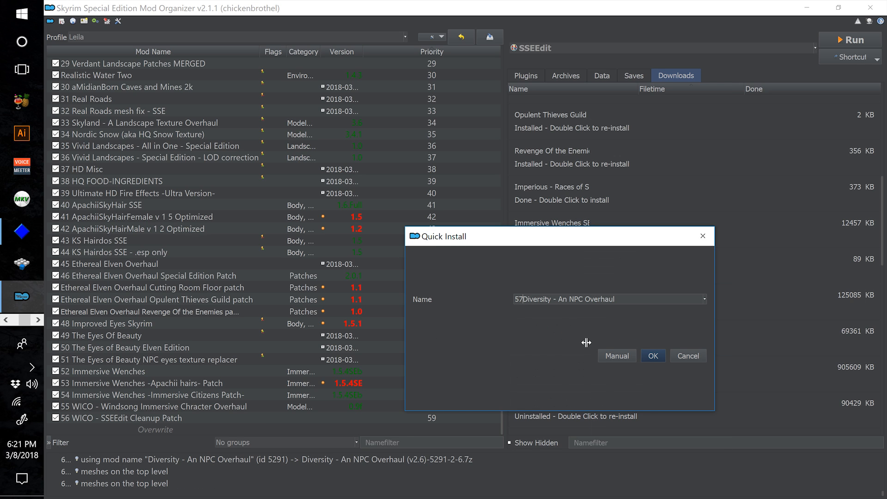
left_click(652, 356)
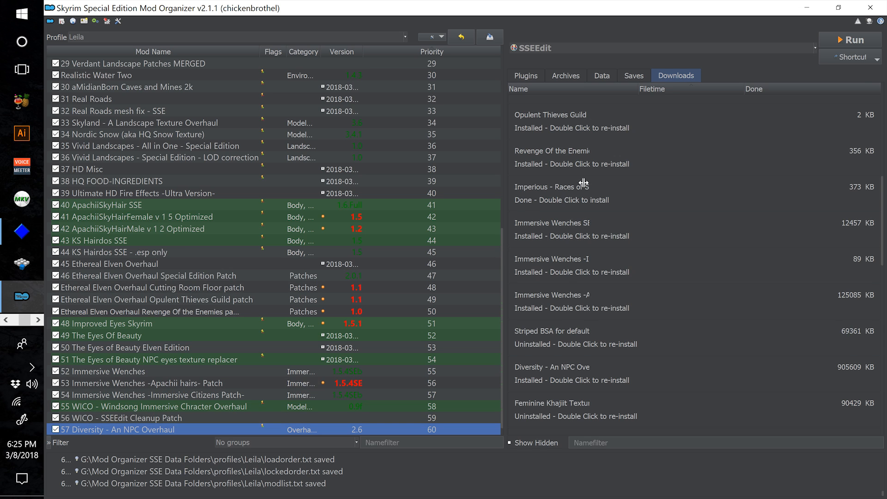
- Install the Feminine Khajiit Textures download as 58 Feminine Khajiit Textures (Grey Cat and Leopard) [UNP], using the 4K, Grey Cat and Abs options
scroll(583, 182, "down", 3)
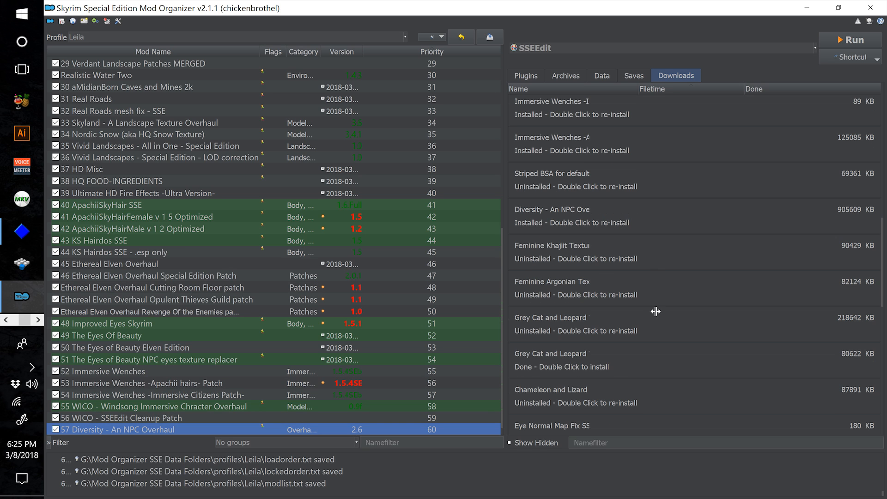
double_click(579, 254)
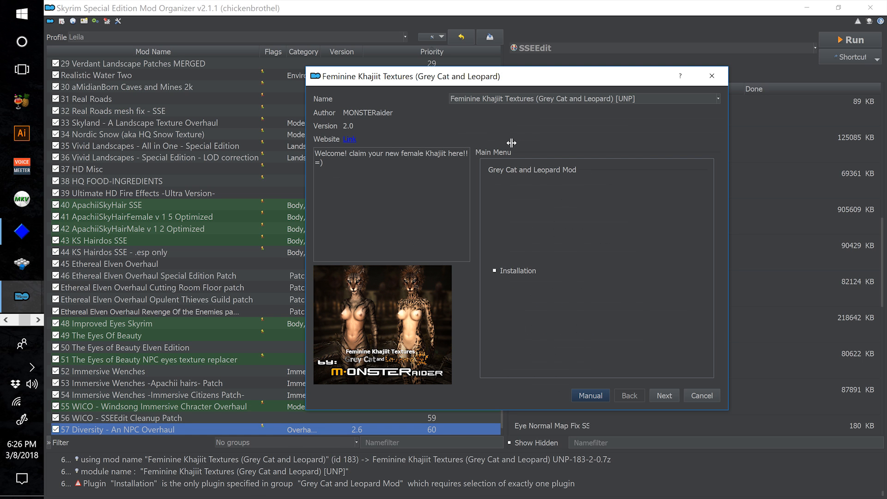
type("58")
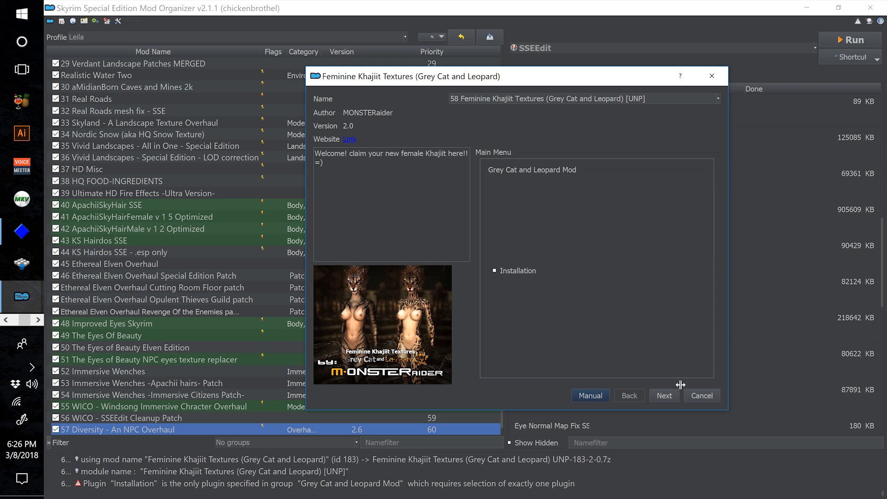
left_click(668, 395)
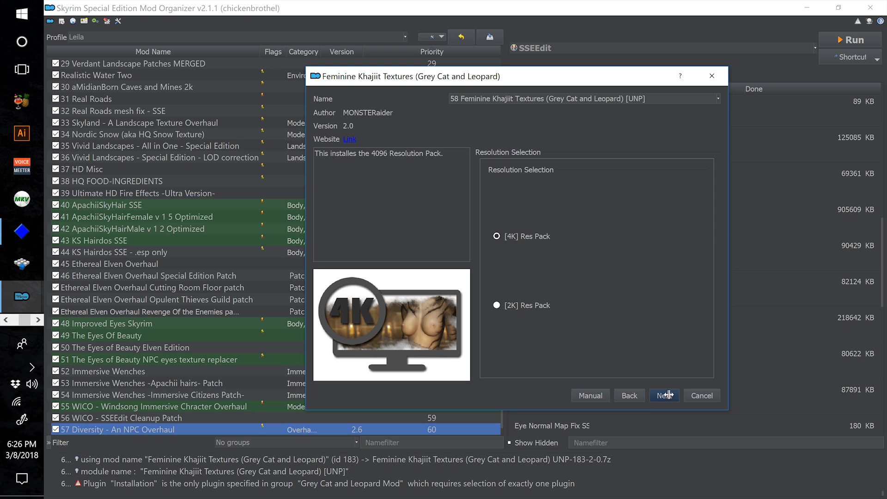
left_click(553, 237)
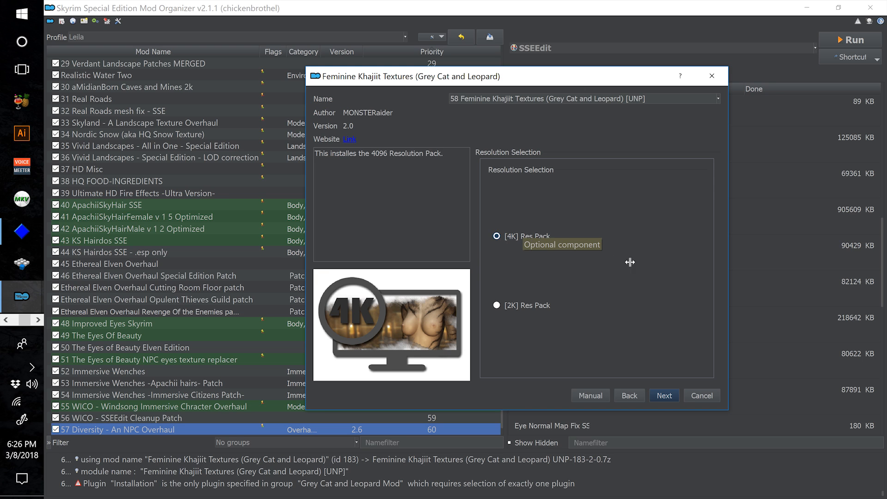
left_click(674, 400)
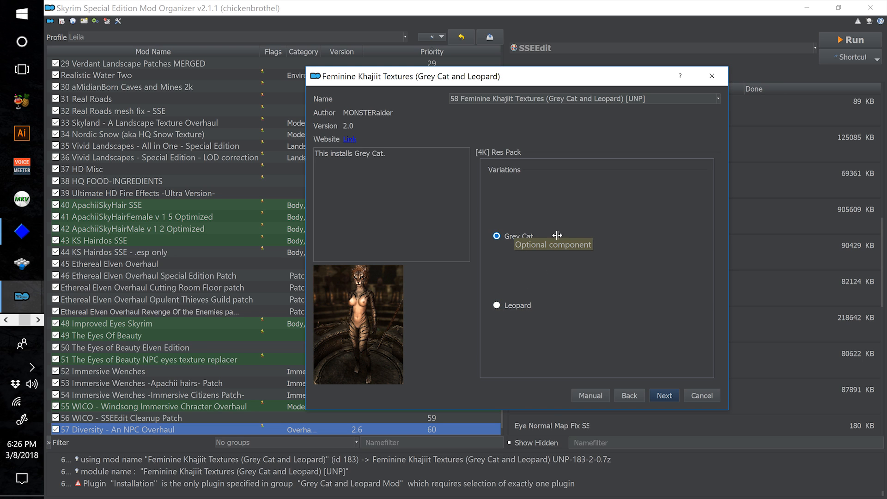
left_click(670, 396)
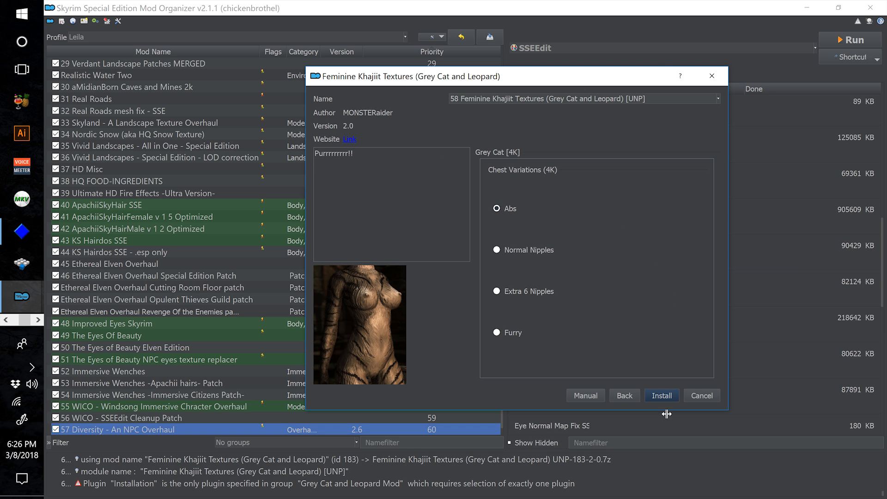
left_click(664, 400)
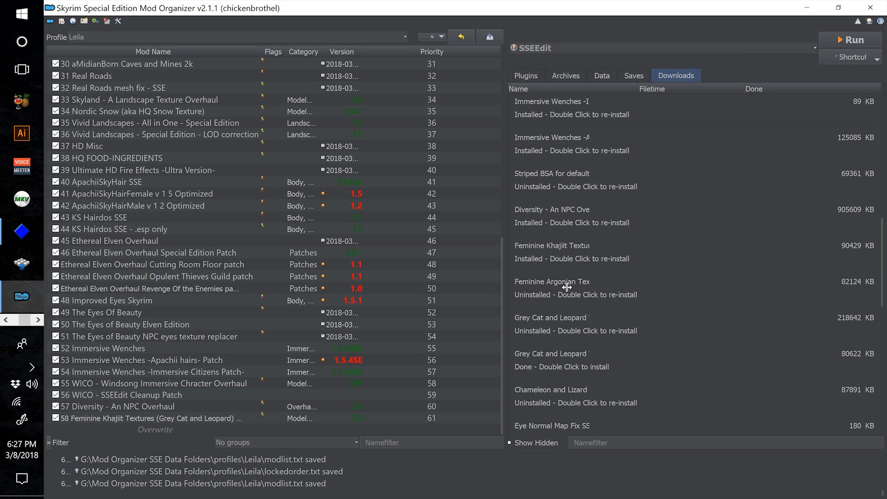
- Install and enable the Feminine Argonian Textures download as 59 Feminine Argonian Textures (Chameleon and Lizard) [UNP], using the 4K, Chameleon and Abs options
double_click(567, 287)
key("Home")
type("59")
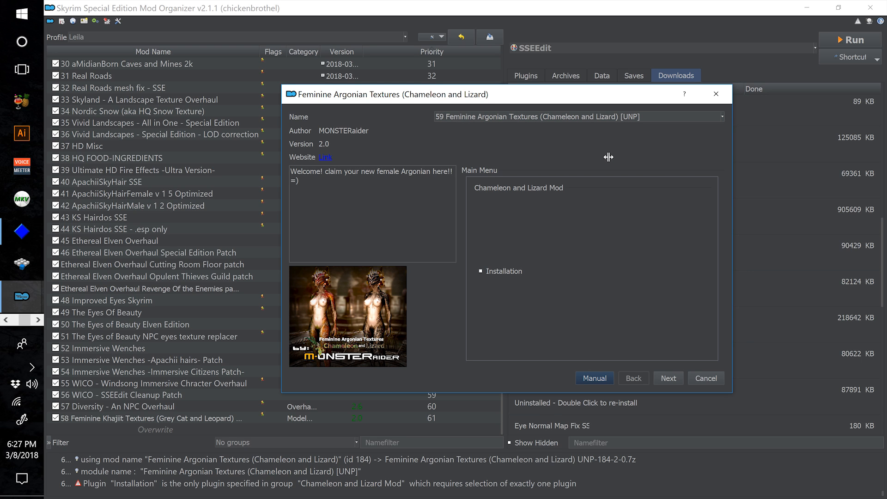
left_click(672, 377)
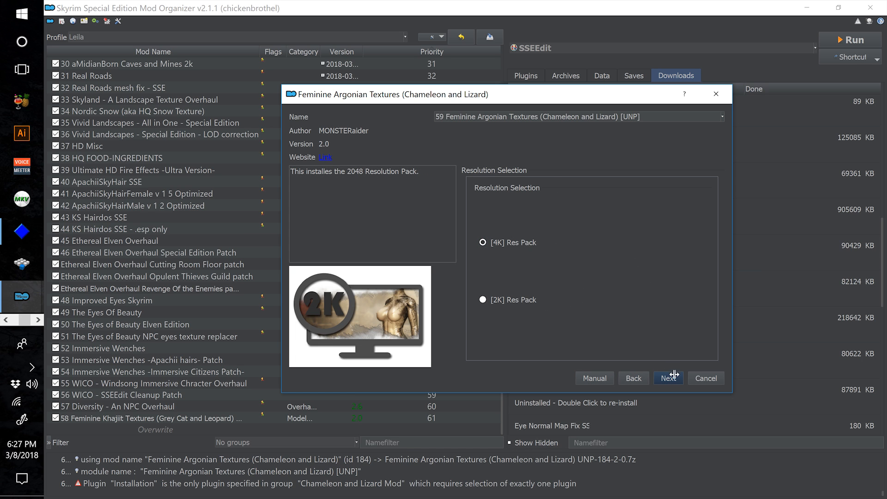
left_click(677, 381)
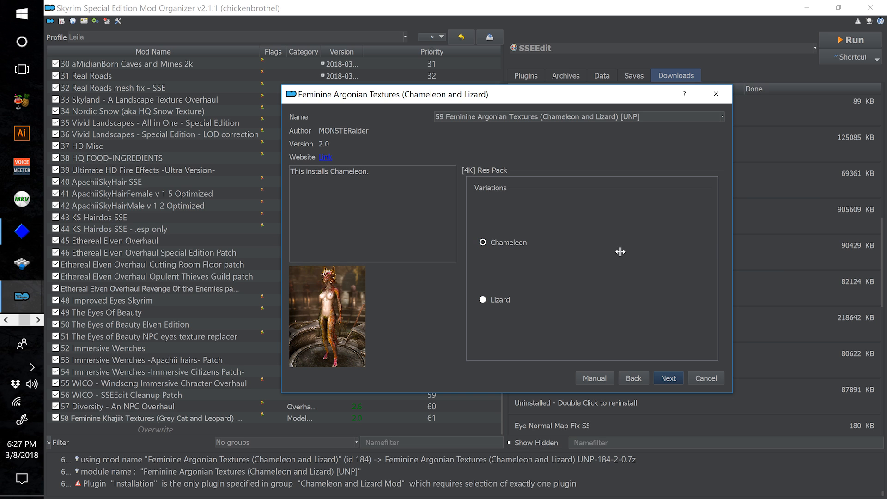
left_click(672, 378)
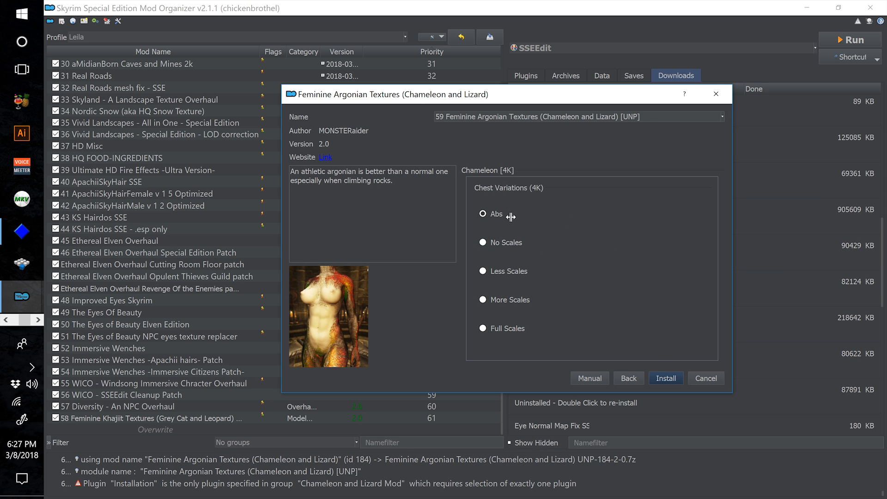
left_click(675, 380)
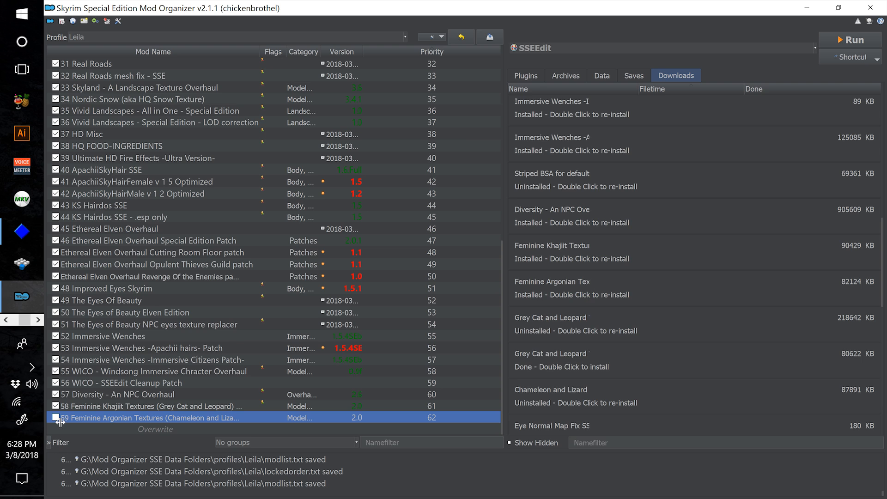
left_click(56, 418)
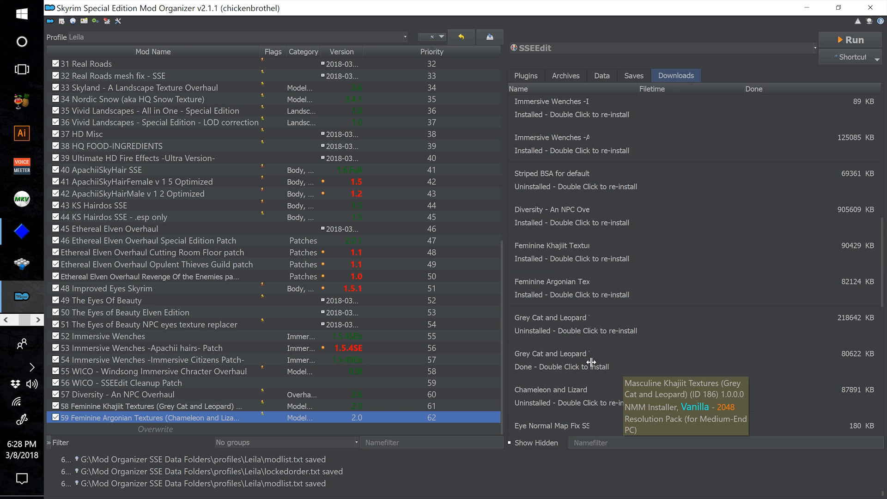
- Install the Masculine Khajiit Textures download as 60 Masculine Khajiit Textures (Grey Cat and Leopard), using the Grey Cat variation and Humanoid chest texture
double_click(591, 362)
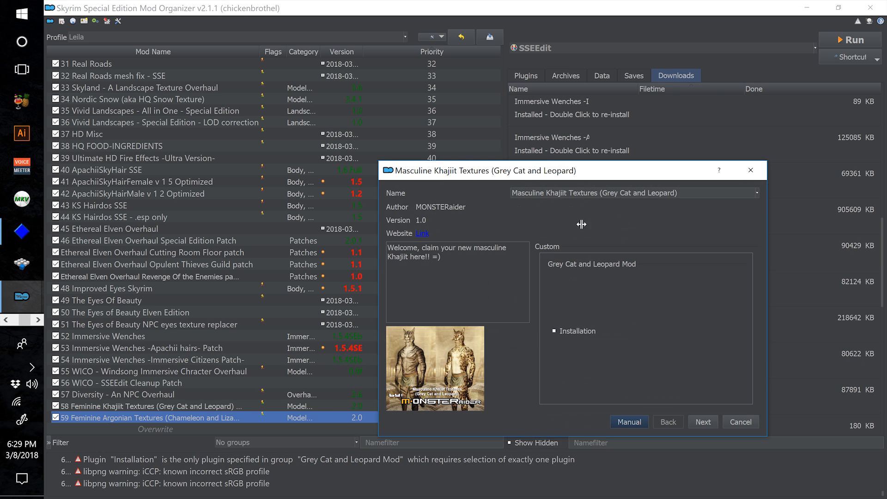
type("60")
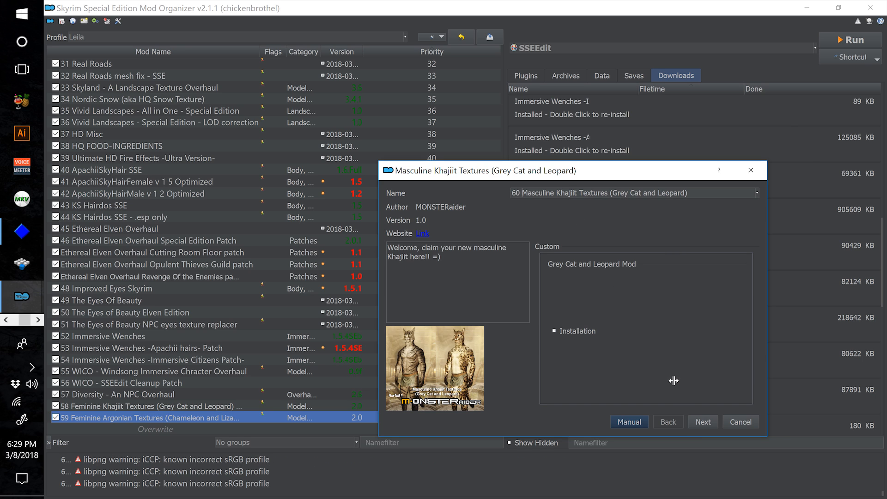
left_click(704, 429)
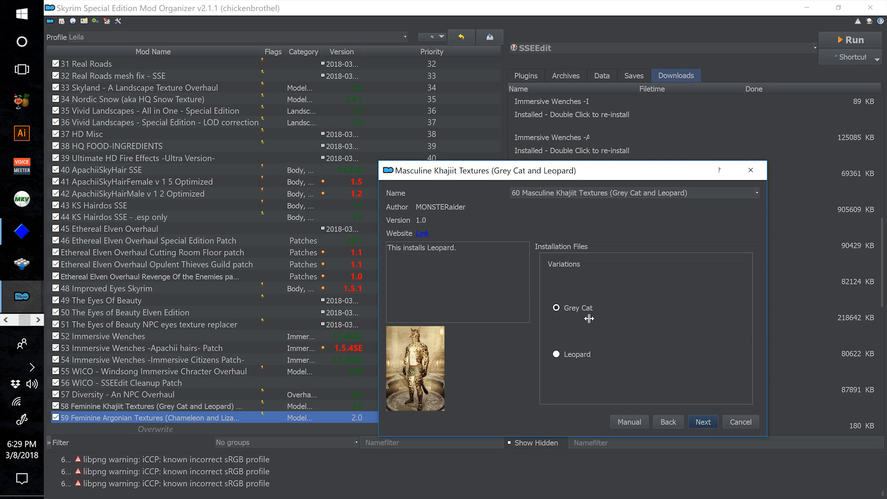
left_click(694, 424)
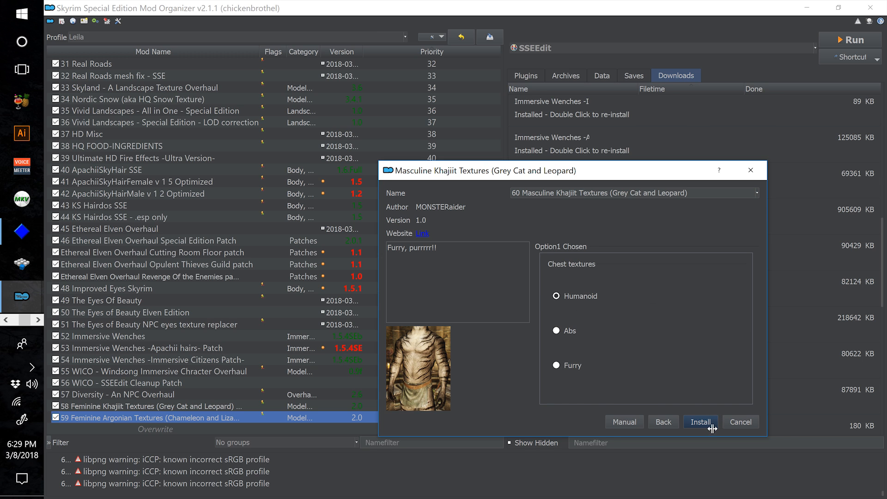
left_click(700, 421)
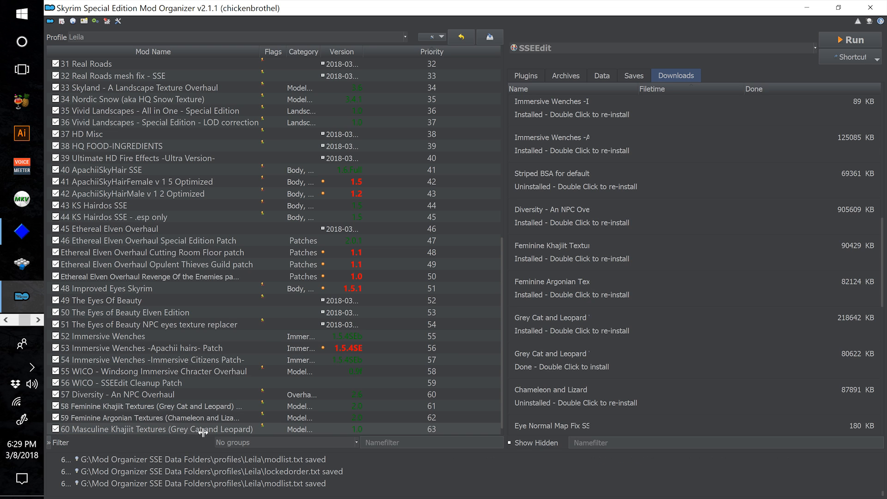
- Install and enable the masculine Argonian download as 61 Masculine Argonian Textures for Vanilla (Chameleon and Lizard), with the Chameleon and Heavy Scales options
double_click(558, 403)
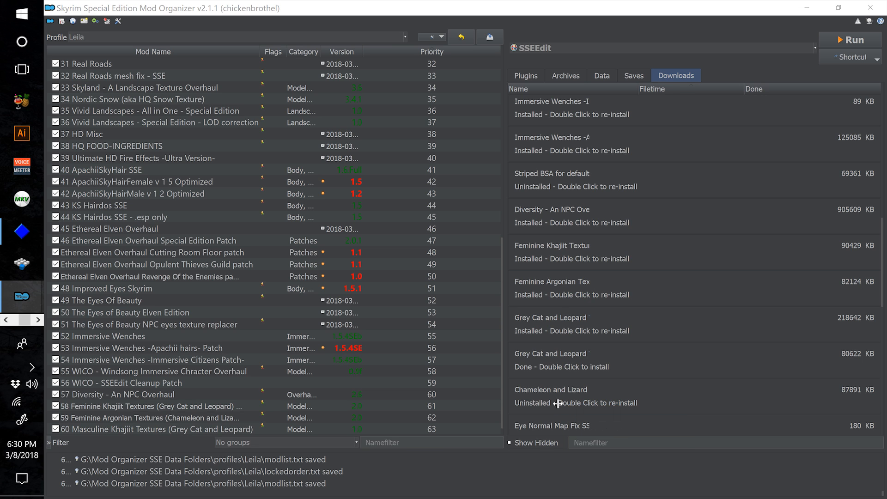
left_click_drag(557, 339, 738, 416)
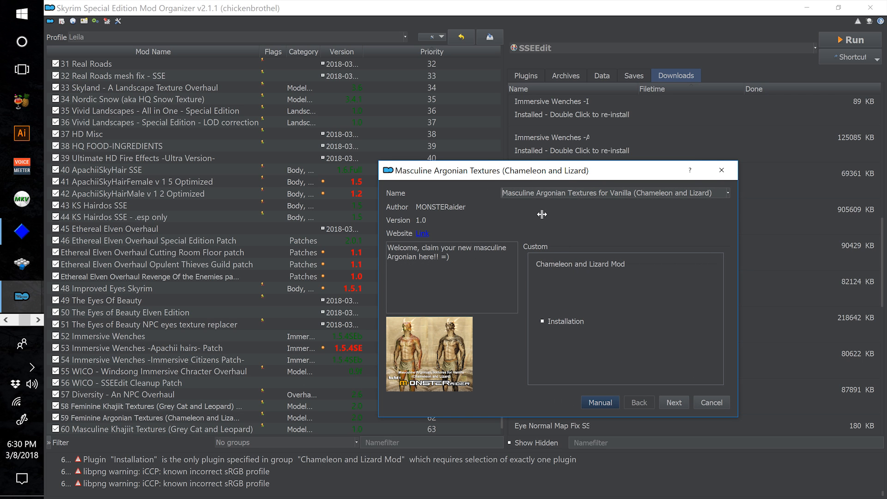
type("61")
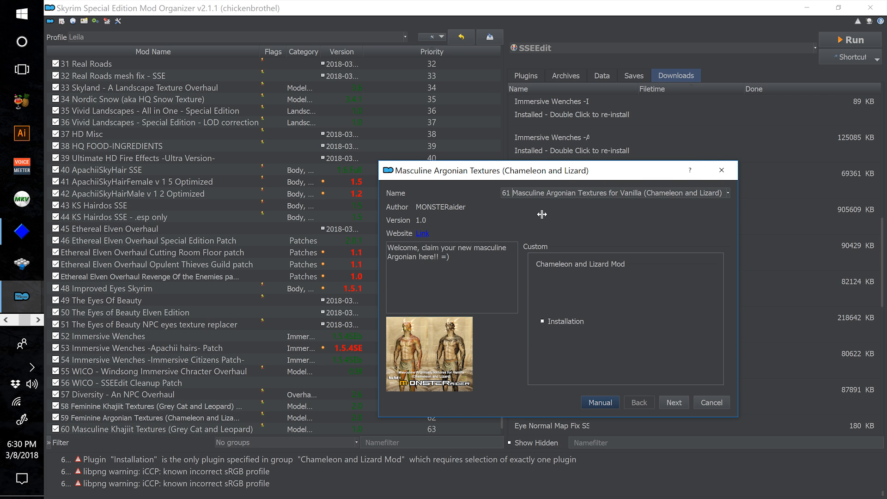
left_click(673, 402)
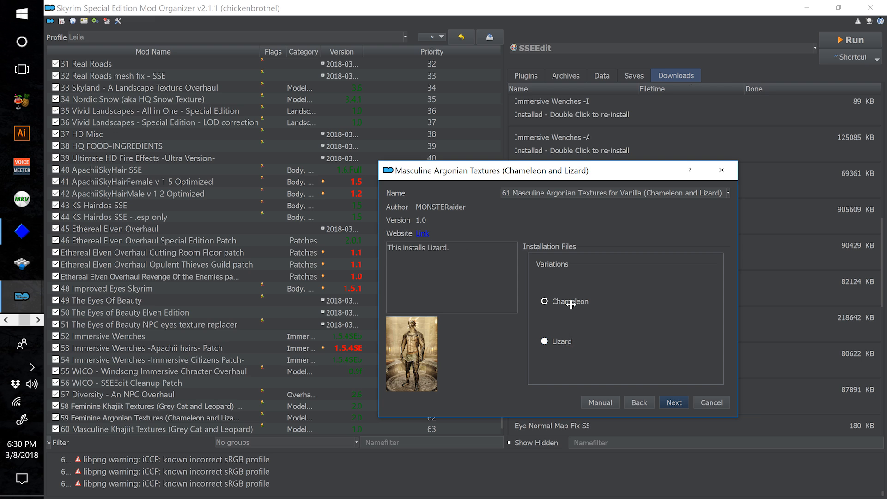
left_click(672, 403)
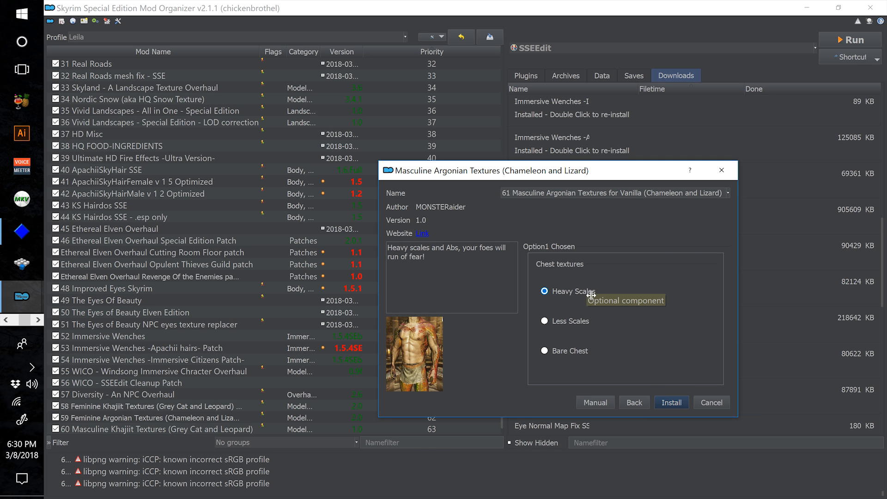
left_click(683, 405)
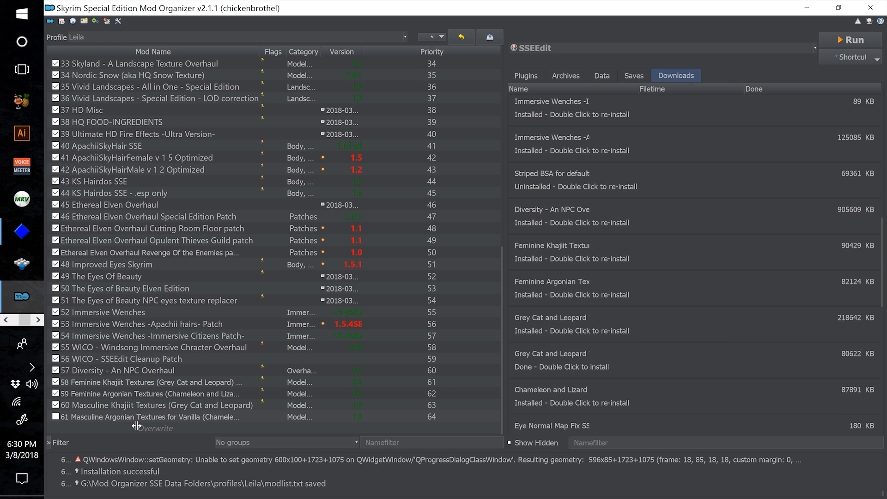
left_click(56, 417)
- Install the Eye Normal Map Fix SSE download under the name 62 Eye Normal Map Fix SSE
scroll(638, 356, "down", 3)
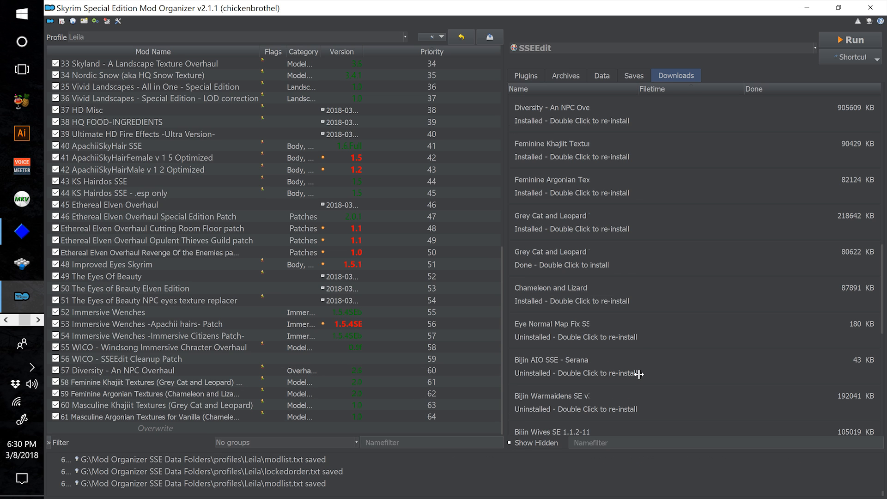
mouse_move(599, 335)
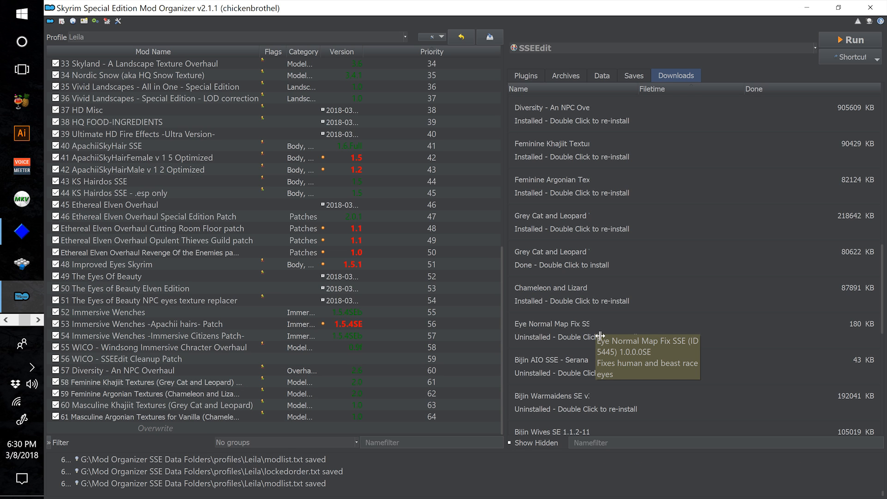
double_click(584, 332)
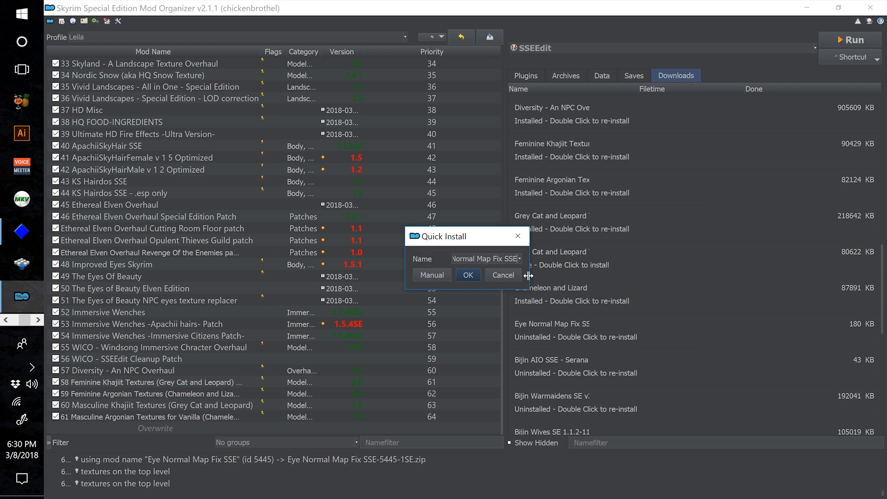
key("Home")
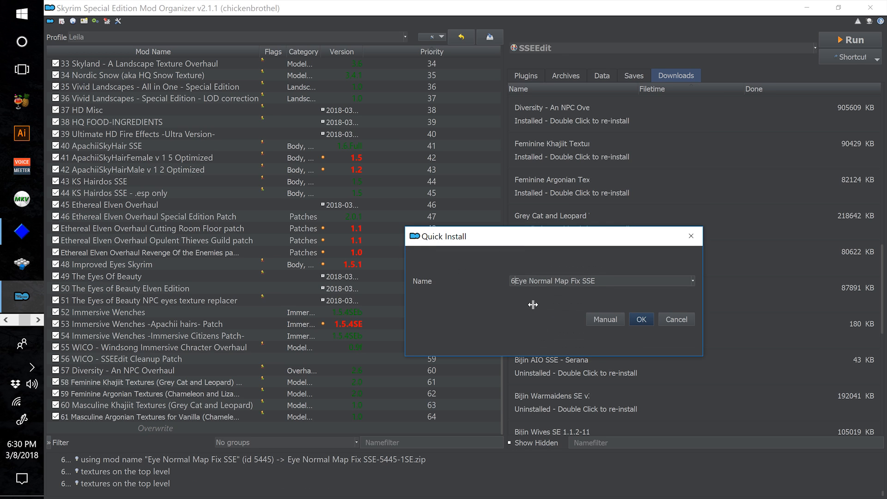
type("62")
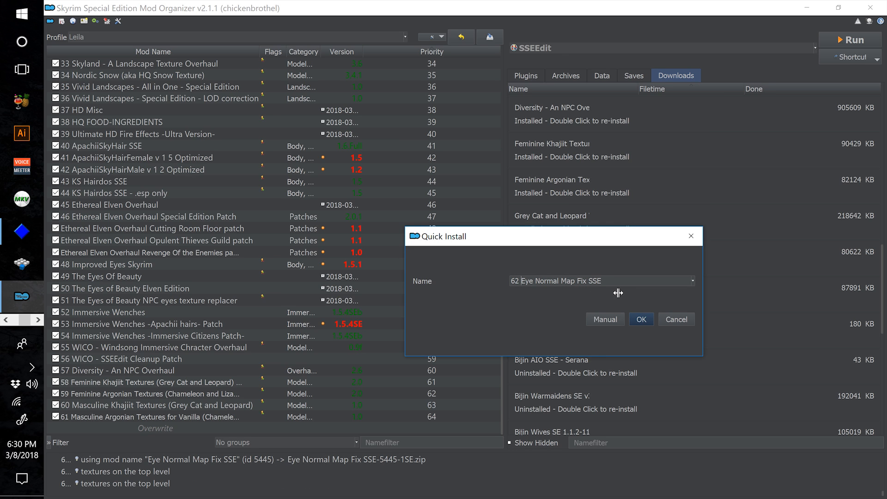
left_click(642, 319)
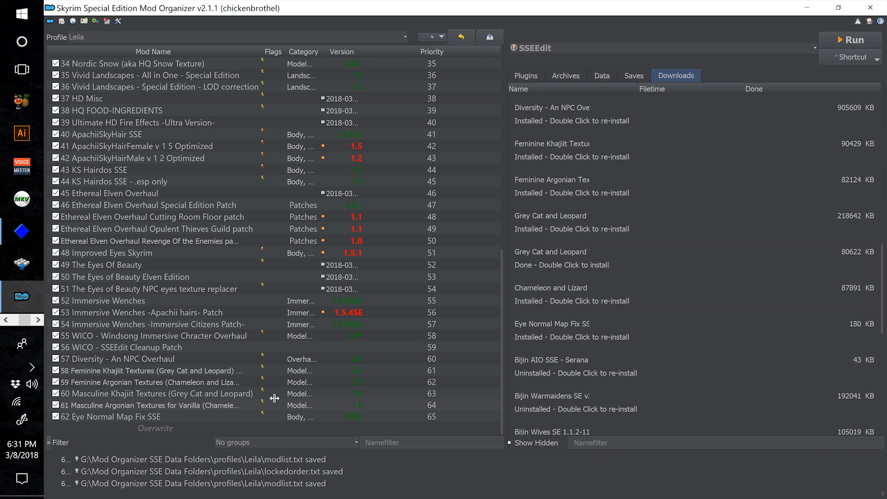
- Install and enable the Bijin Warmaidens download as 63 Bijin Warmaidens SE, using ALL-IN-ONE, No wrinkles for Delphine, and UNP Body
scroll(591, 349, "down", 3)
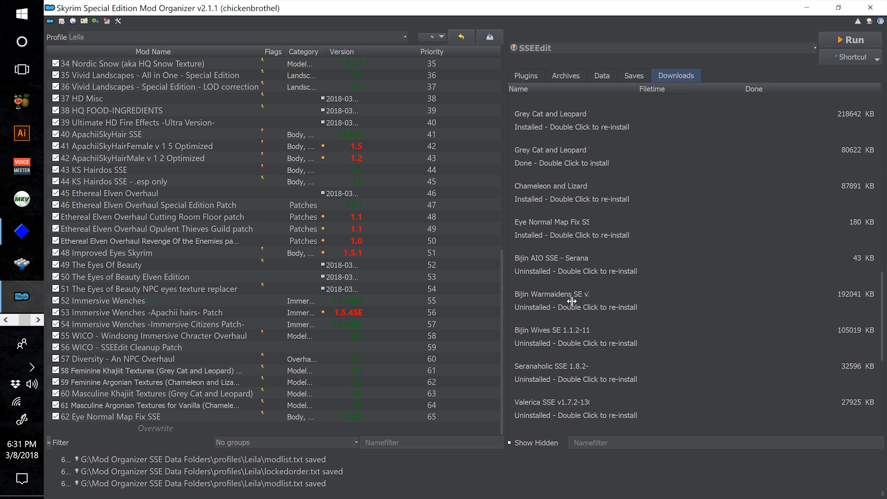
double_click(572, 300)
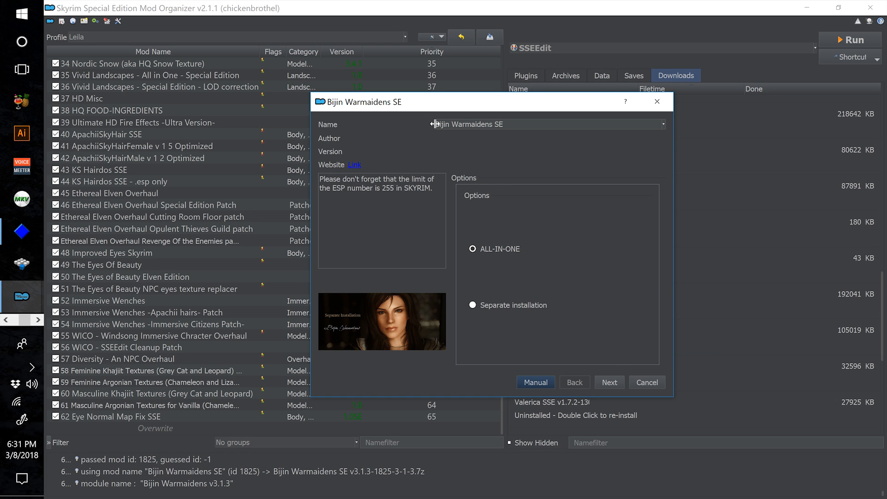
type("63")
left_click(609, 382)
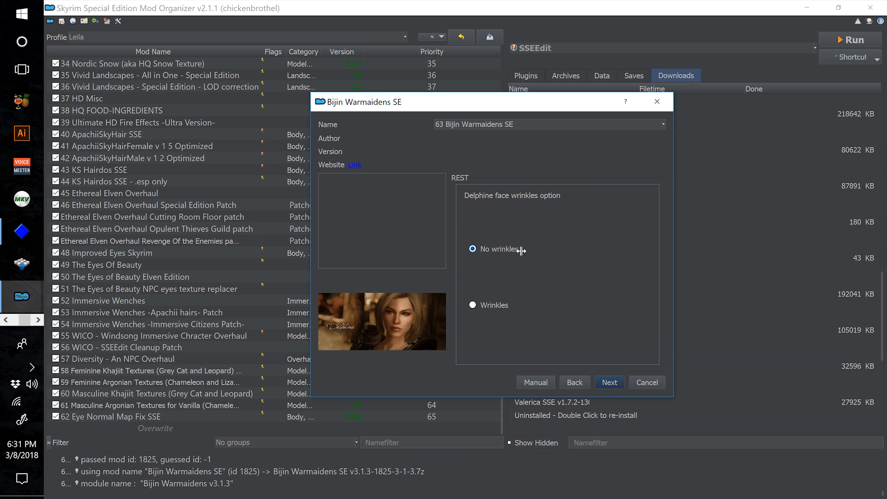
left_click(619, 384)
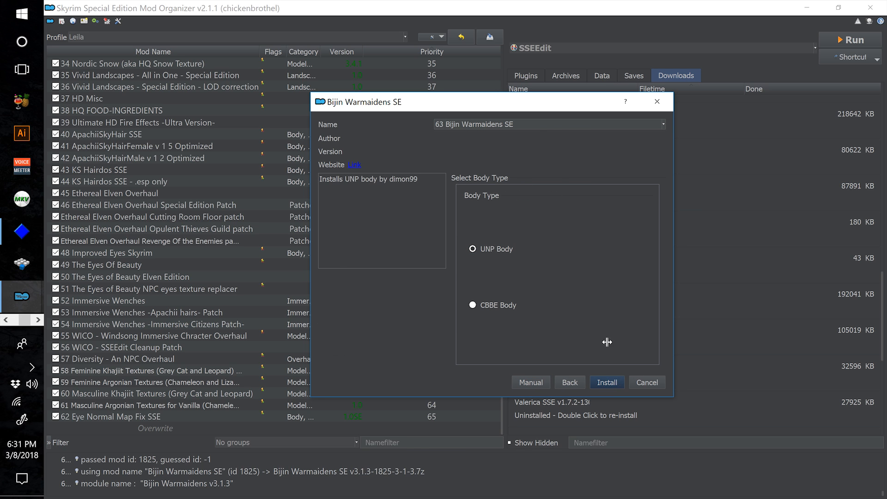
left_click(617, 384)
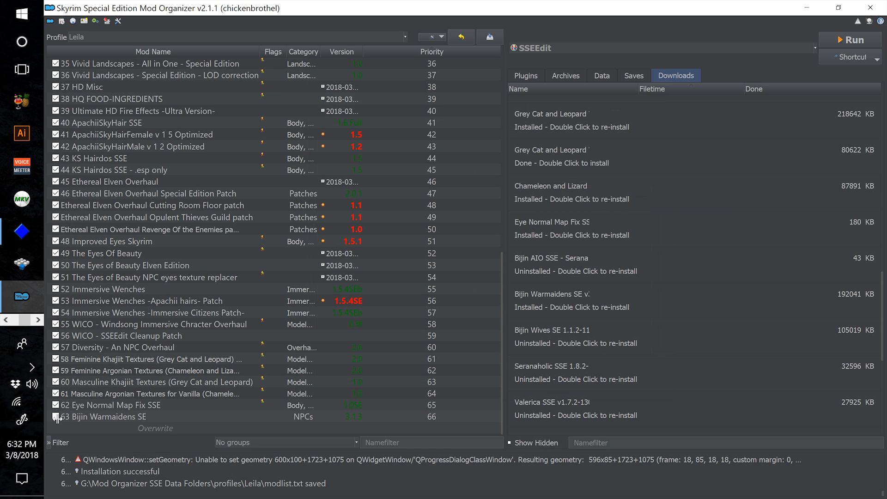
left_click(57, 417)
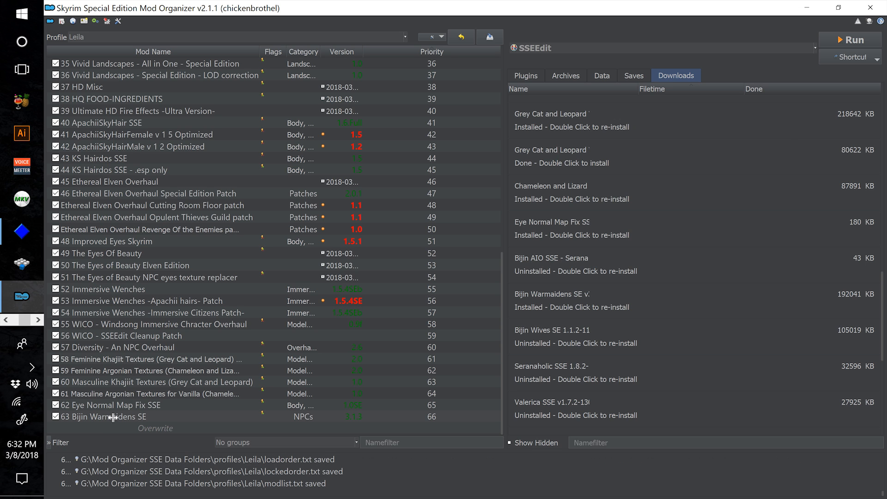
- Install the Bijin Wives download as 64 Bijin Wives SE, using the All IN ONE and UNP Body options
double_click(535, 345)
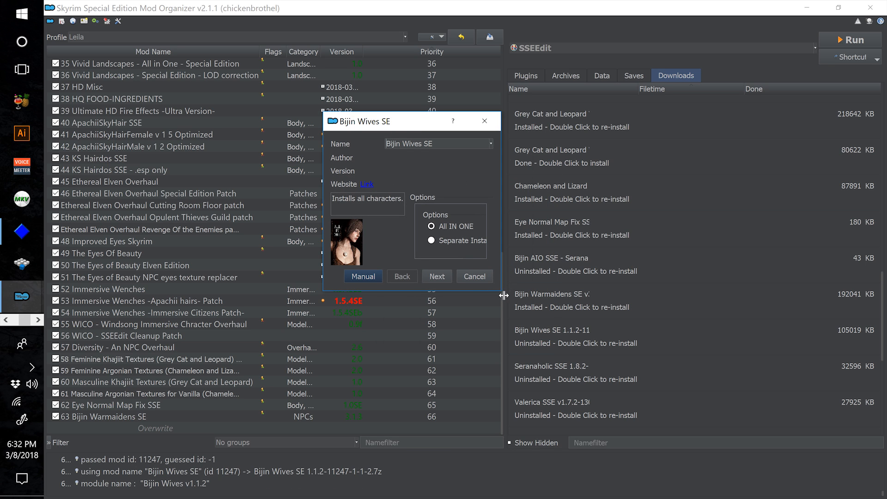
left_click_drag(499, 291, 589, 384)
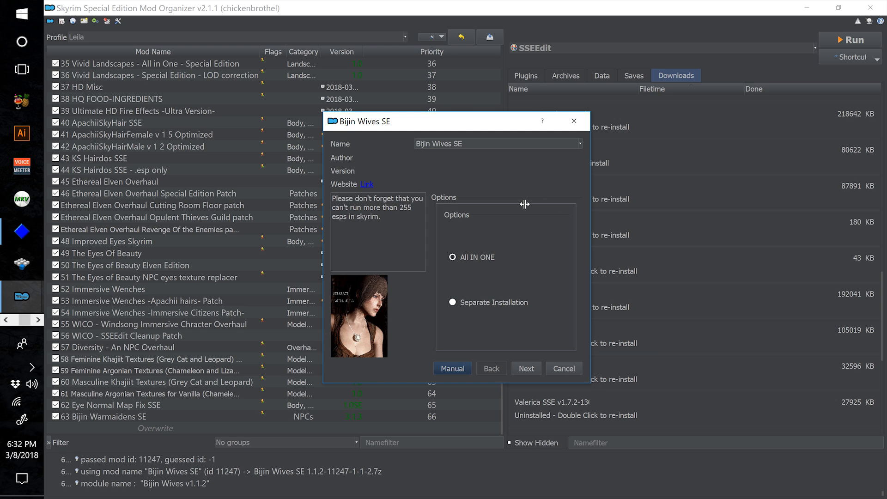
type("64")
mouse_move(480, 262)
left_click(531, 368)
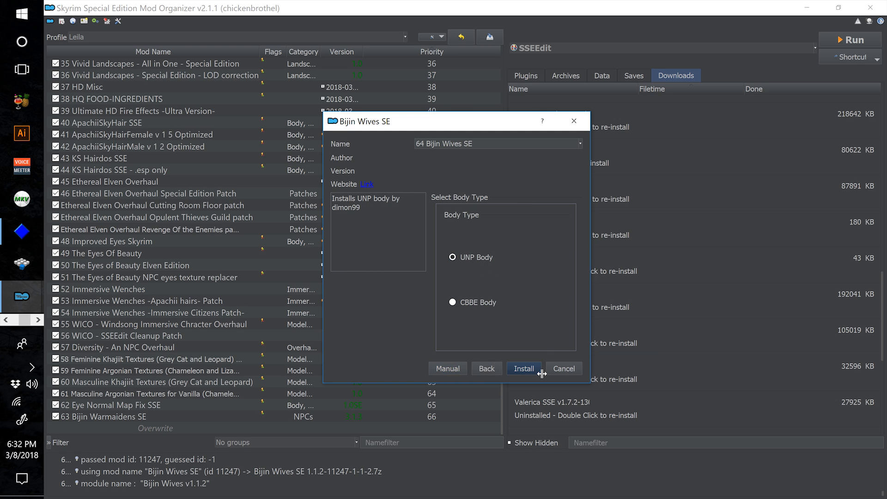
left_click(535, 371)
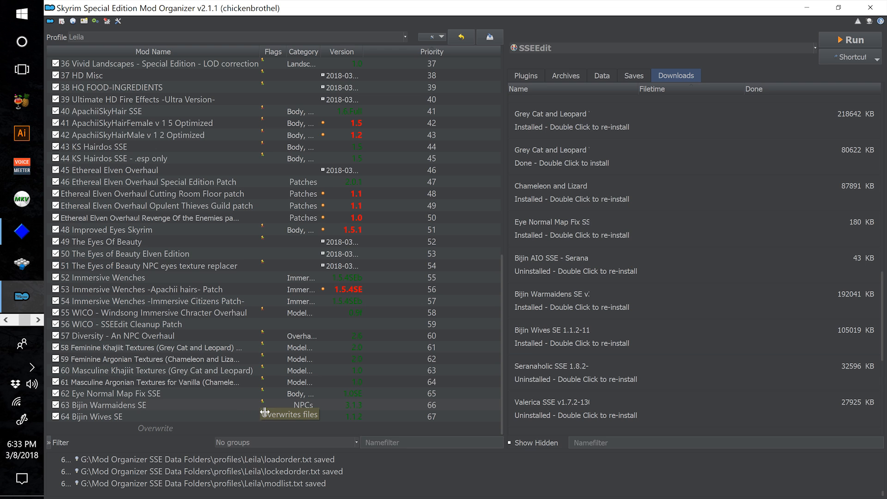
- Install Bijin NPCs as 65 Bijin NPCs SE, using All in one, Hi babe for Adrianne, non-wrinkled Rikke and Hulda, wrinkled Maven, and UNP Body
scroll(605, 319, "down", 3)
double_click(608, 412)
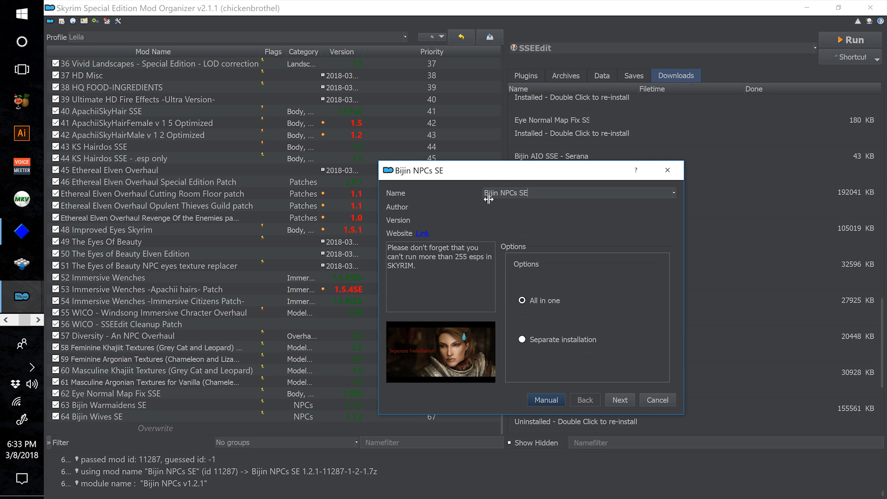
left_click(488, 198)
type("65")
left_click(635, 407)
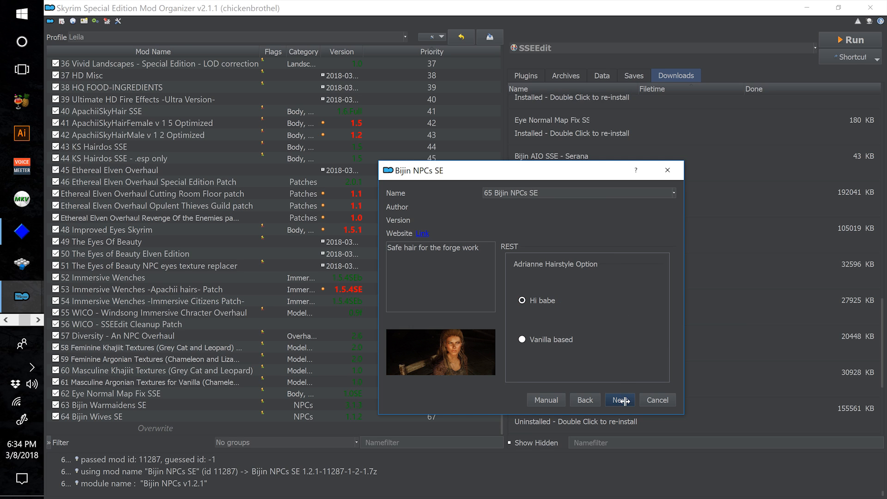
left_click(621, 400)
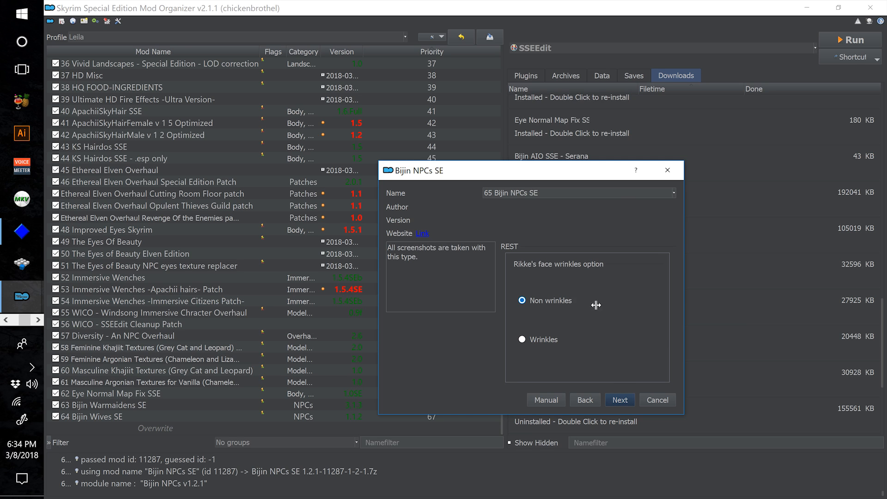
left_click(633, 401)
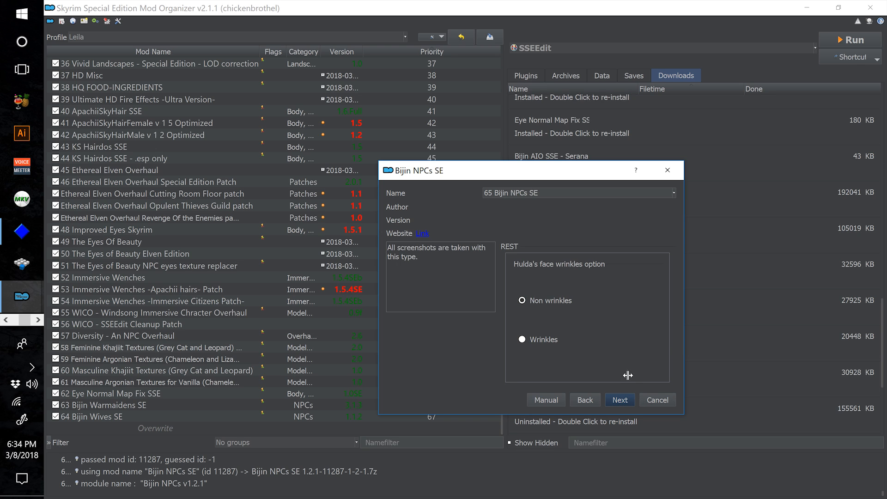
left_click(627, 401)
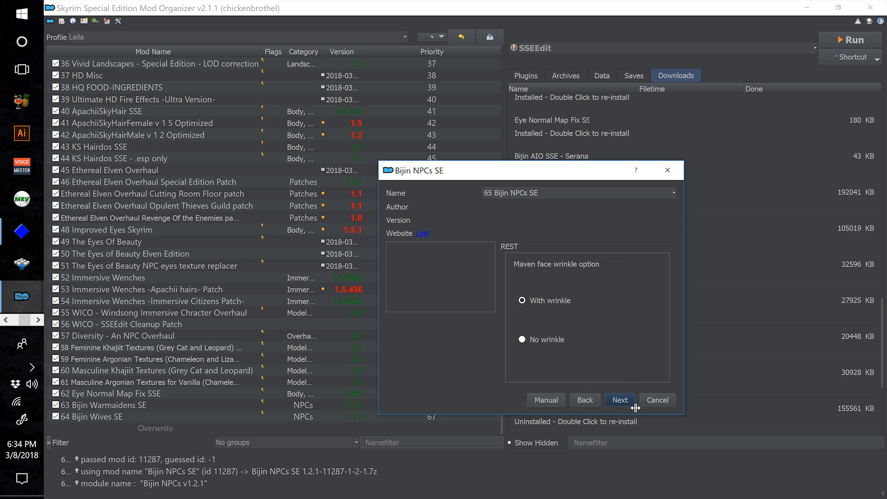
left_click(630, 406)
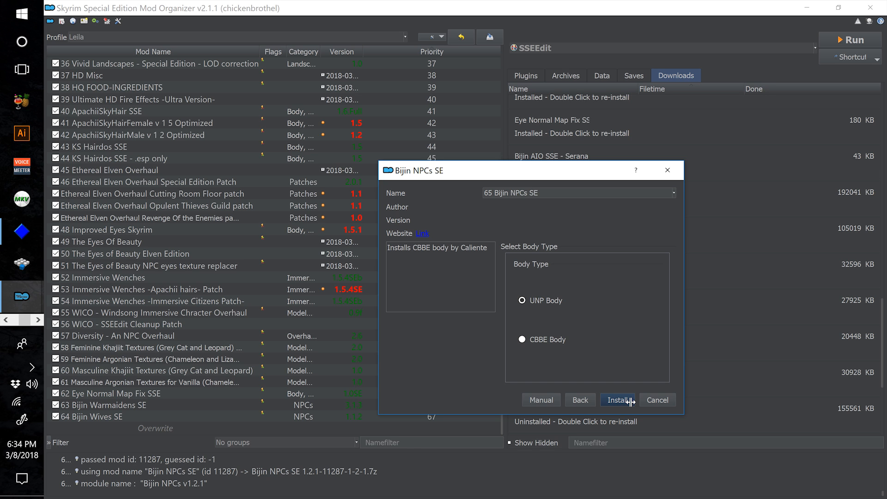
left_click(631, 401)
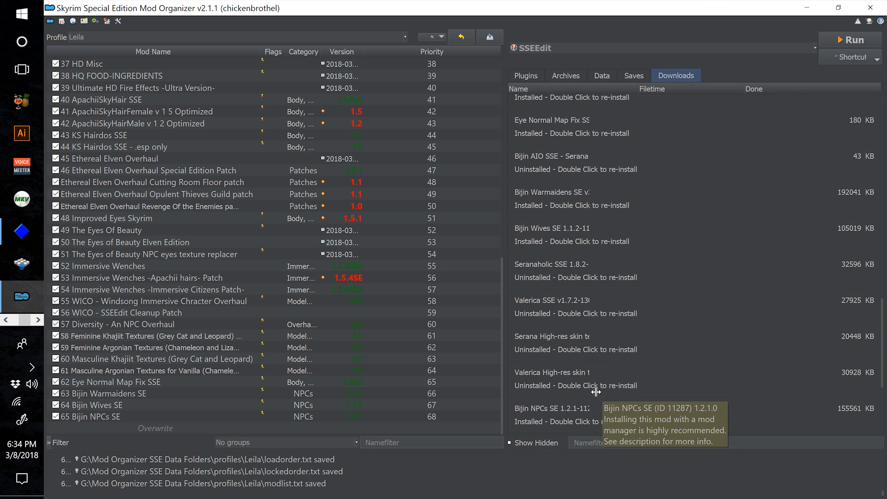
- Install the Seranaholic download with its name prefixed by 66, using UNP Body, Yellow Eye + Default weight 20, and Human-style makeup
double_click(561, 275)
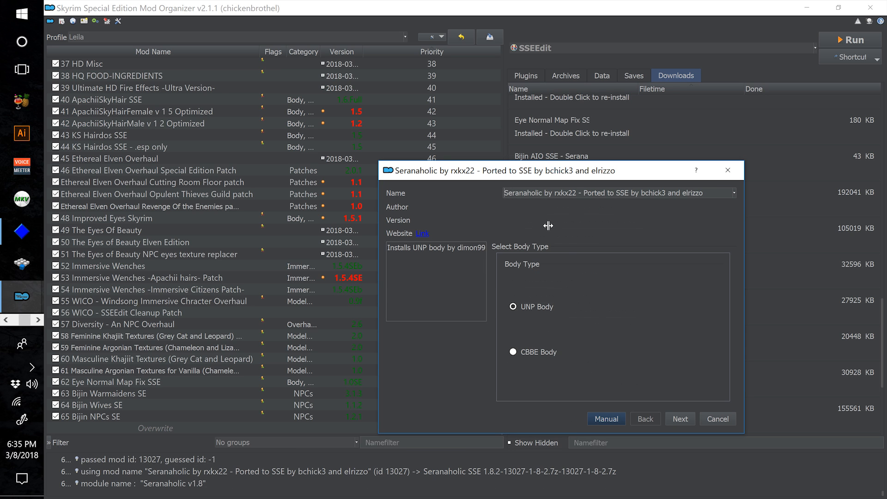
type("66")
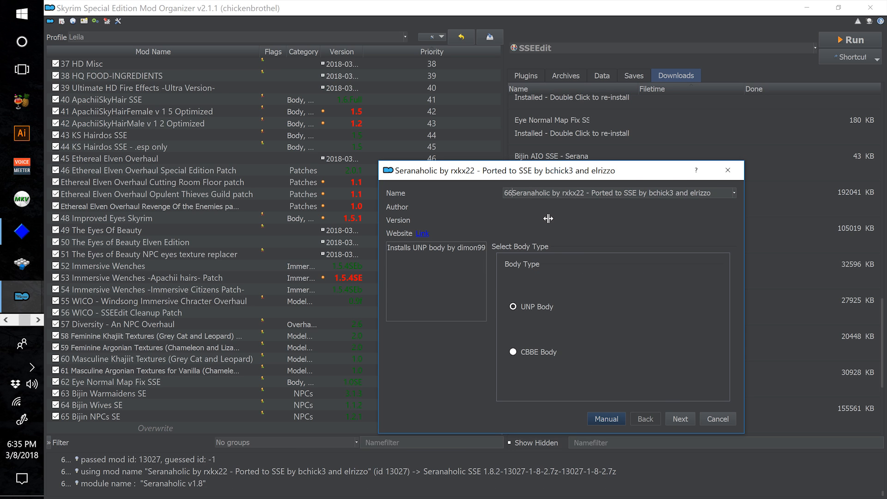
left_click(680, 421)
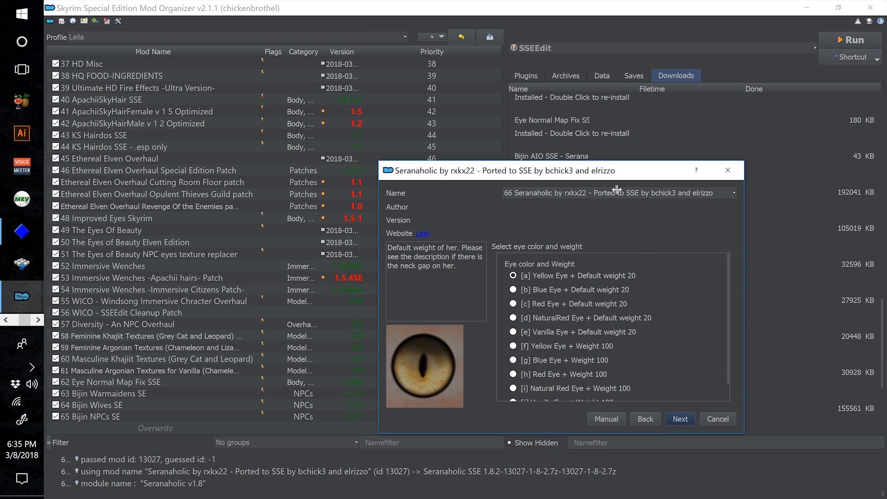
left_click_drag(608, 176, 550, 113)
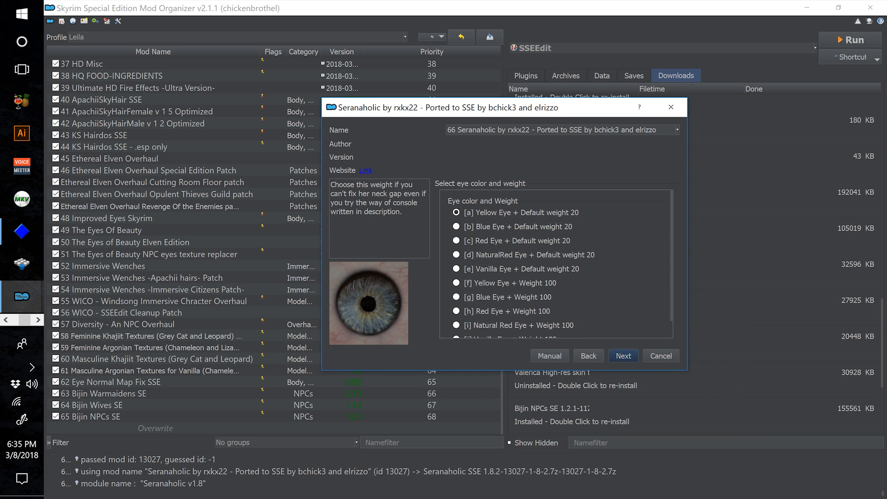
left_click_drag(687, 370, 726, 419)
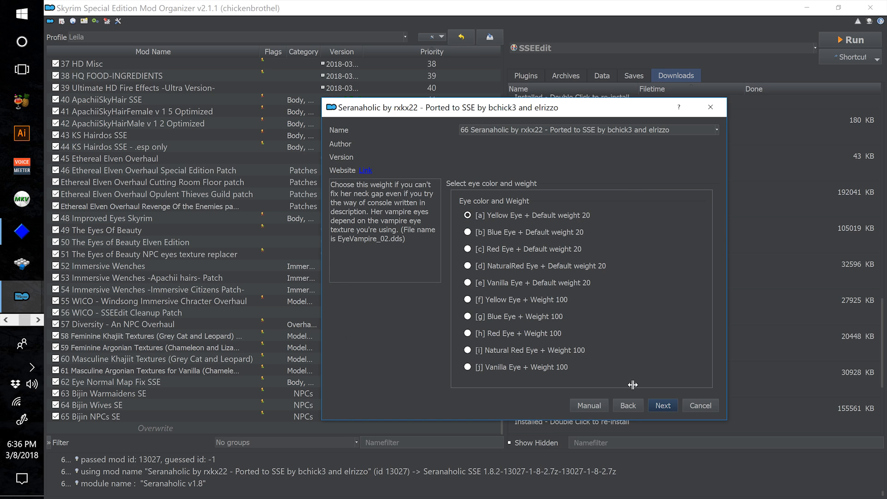
left_click(663, 406)
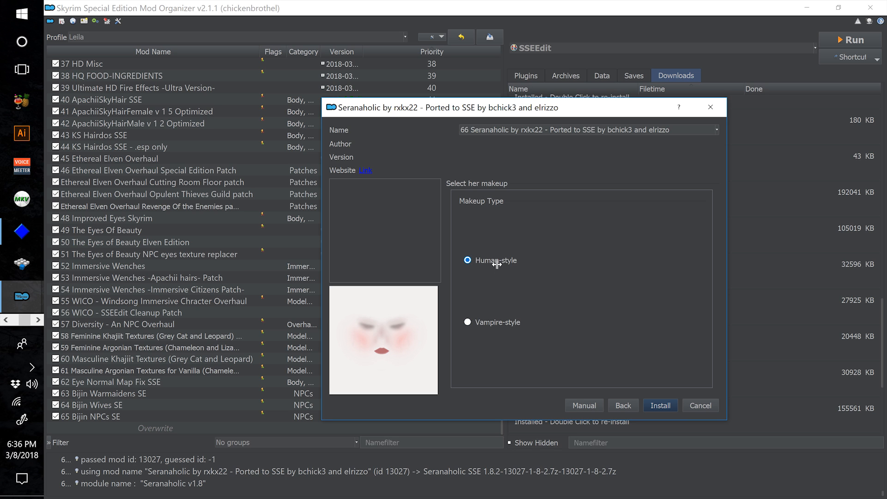
left_click(667, 405)
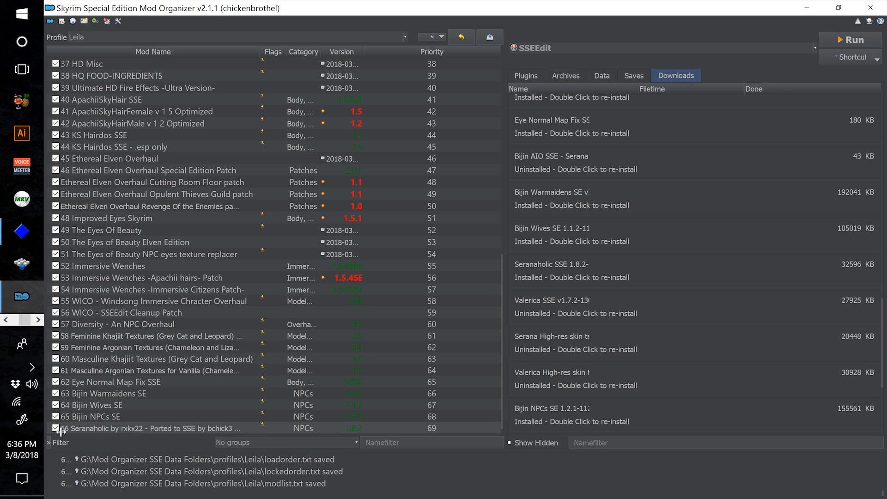
- Install and enable the Valerica download as 67 Valerica SSE v1.7.2, using UNP Body, Yellow Eye, Black hair and Non-Wrinkles
double_click(558, 308)
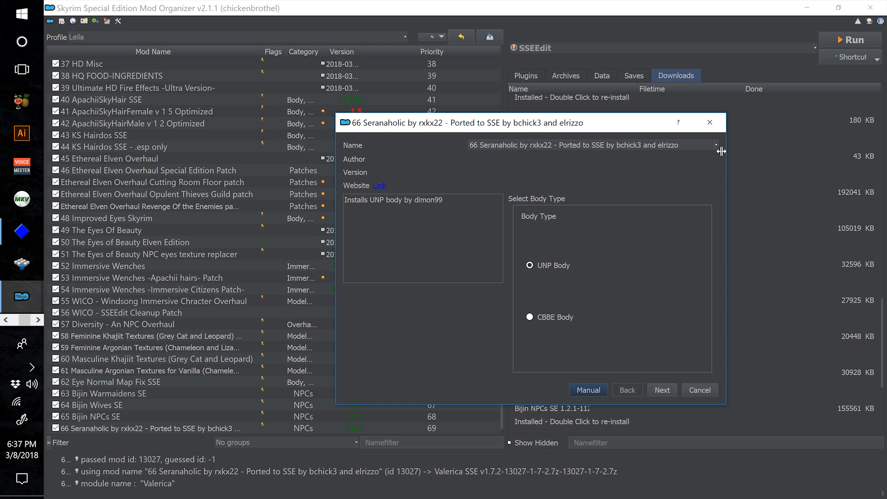
left_click(716, 145)
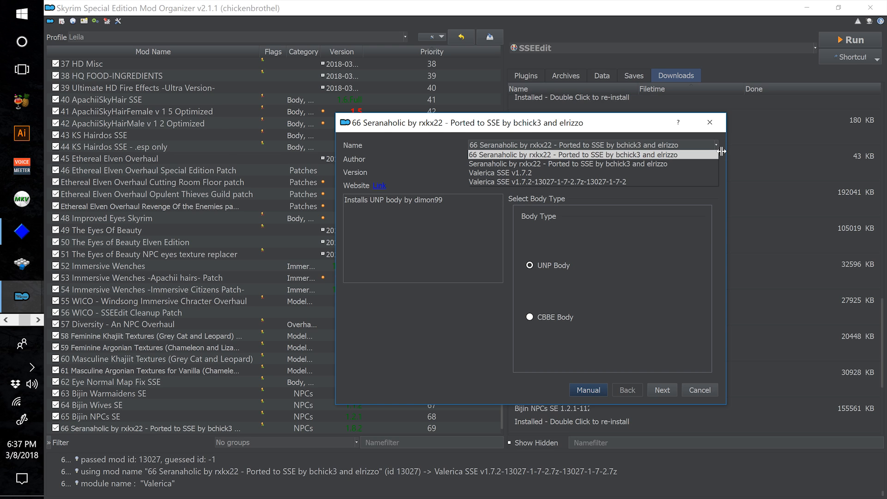
left_click(560, 173)
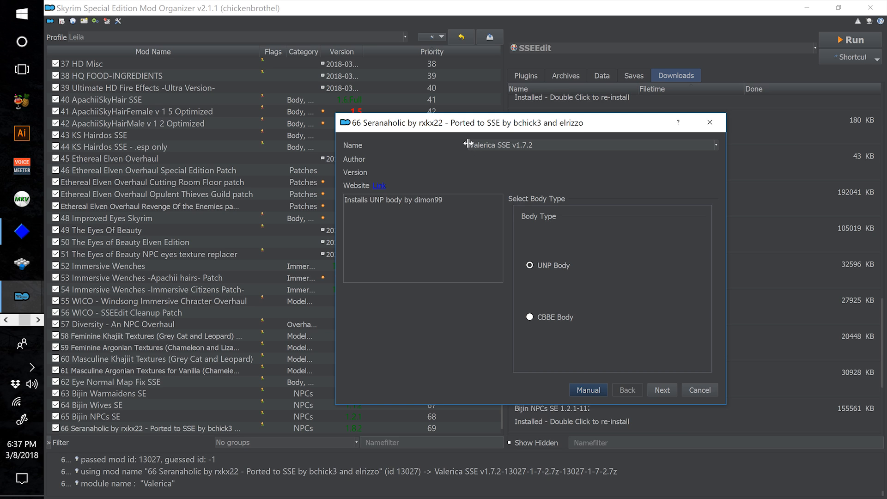
type("7")
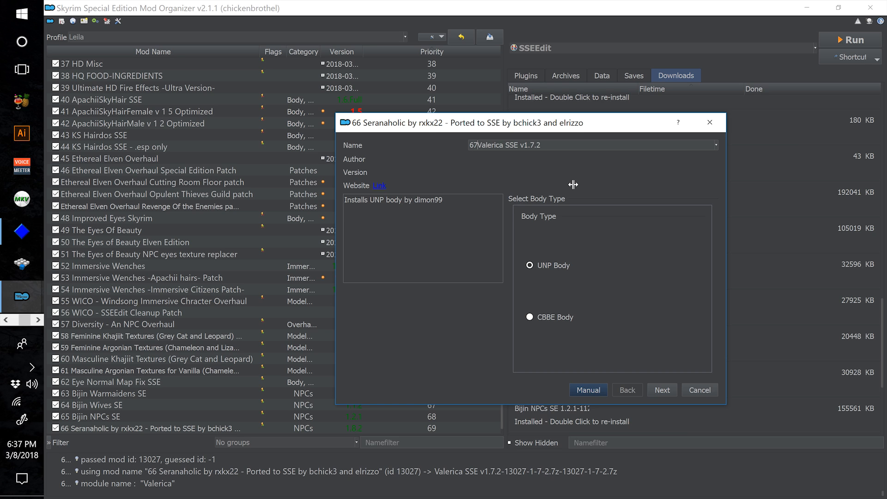
left_click(663, 390)
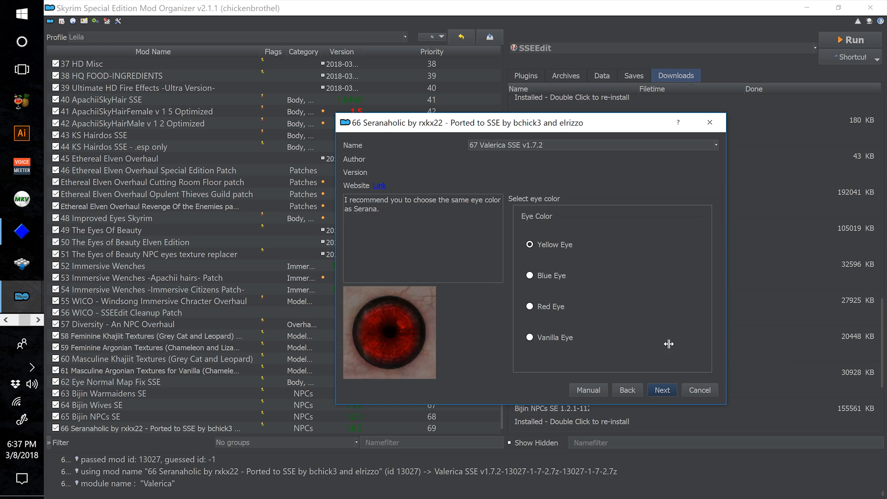
left_click(670, 391)
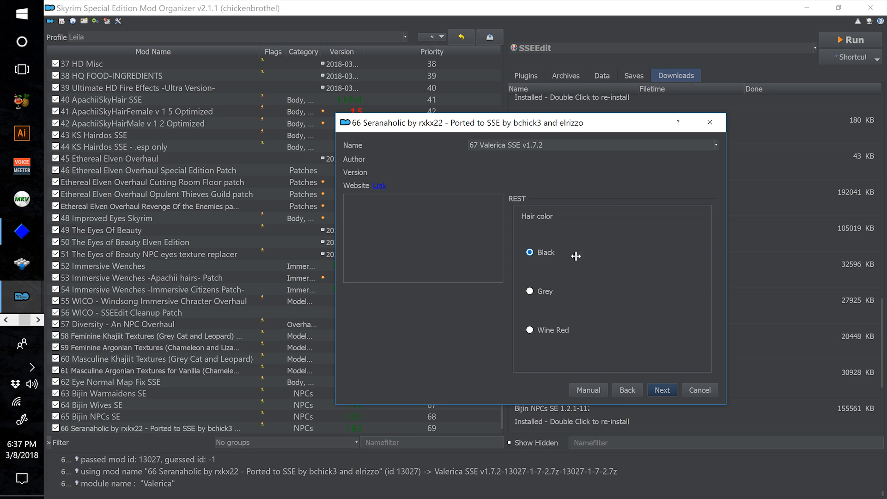
left_click(662, 389)
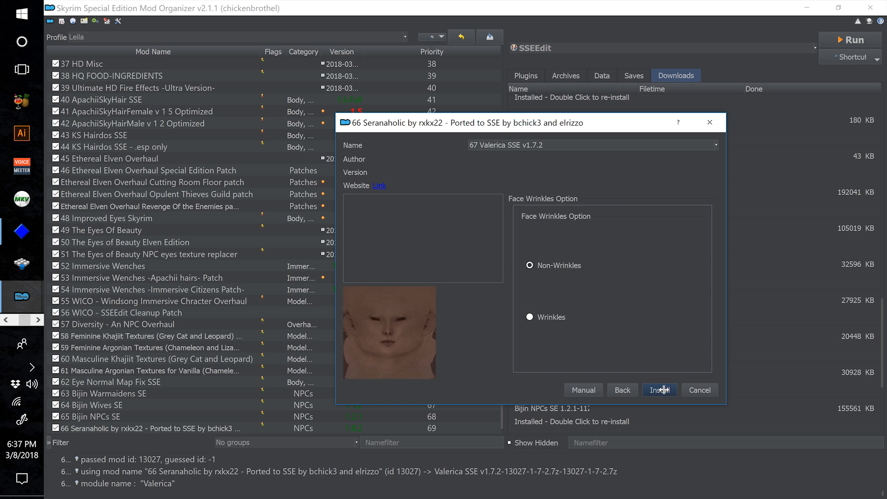
left_click(660, 391)
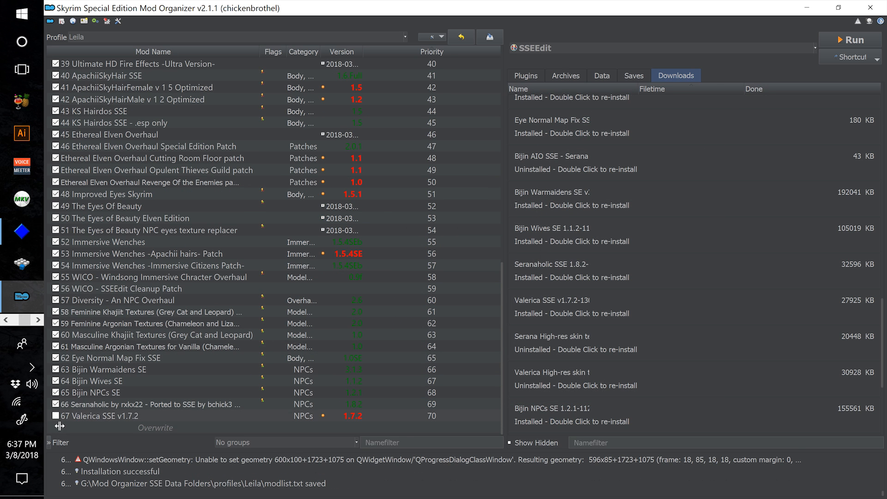
left_click(56, 415)
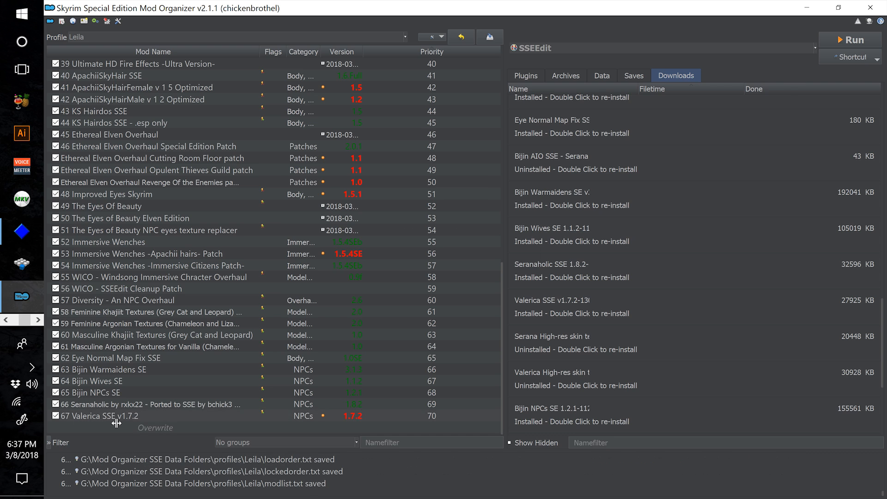
- Install the Serana High-res skin texture download as 68 Serana High-res skin texture for v1.8 with UNP Body, and enable it
double_click(545, 344)
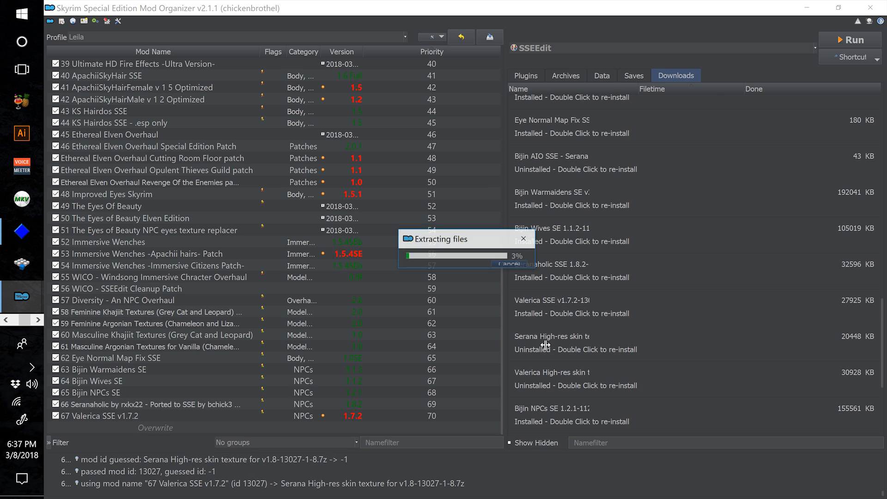
left_click_drag(551, 340, 706, 398)
left_click(699, 193)
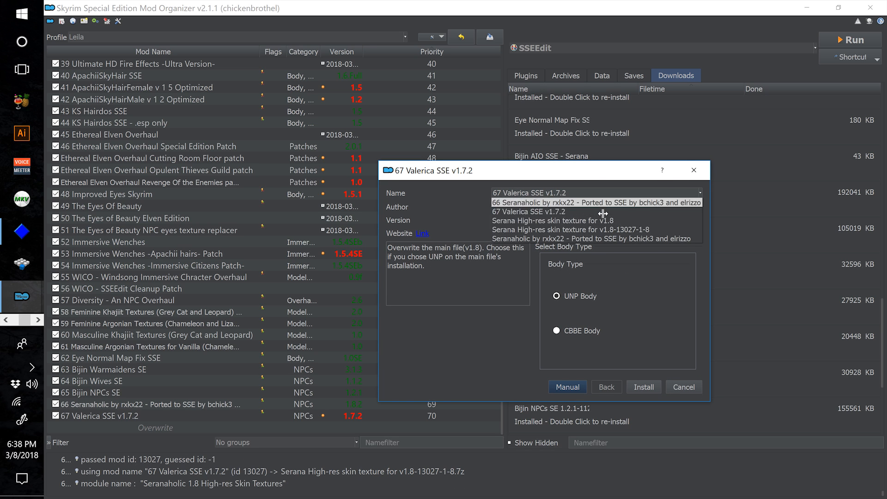
left_click(522, 221)
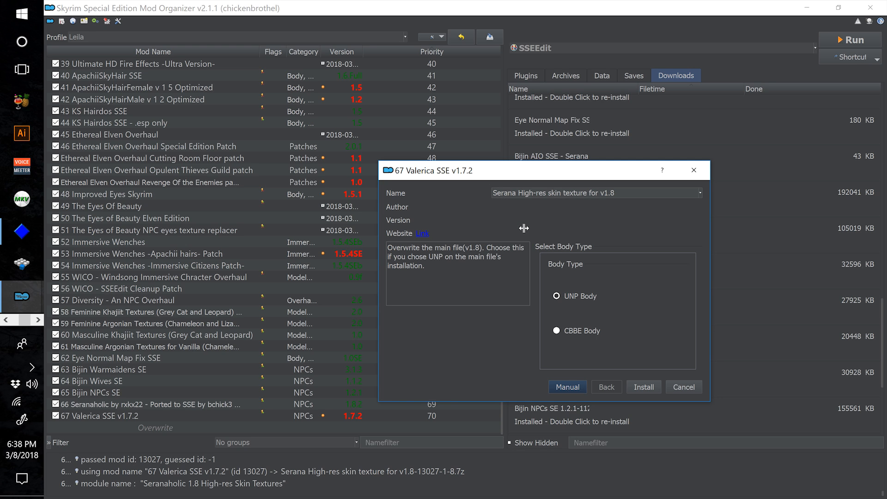
type("68")
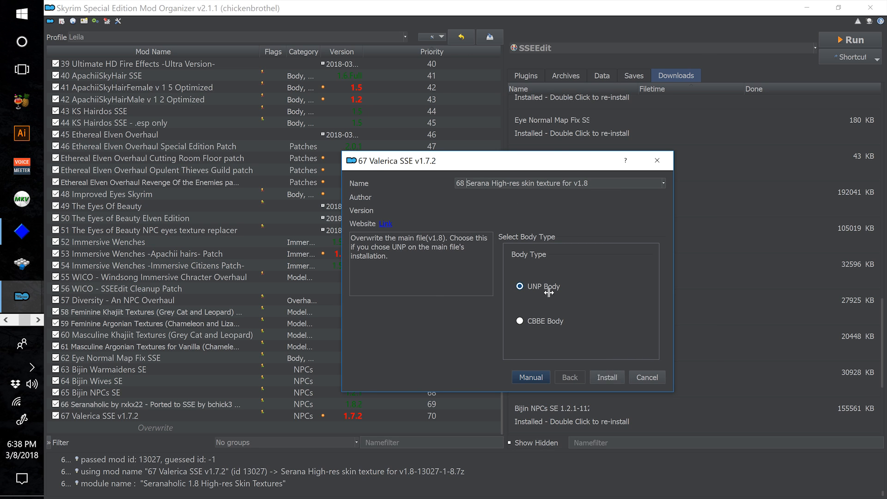
left_click(607, 377)
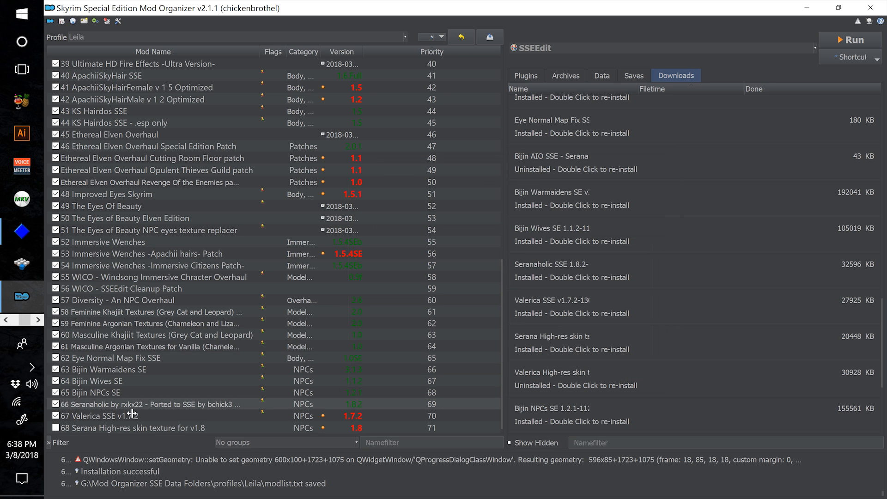
scroll(101, 423, "down", 1)
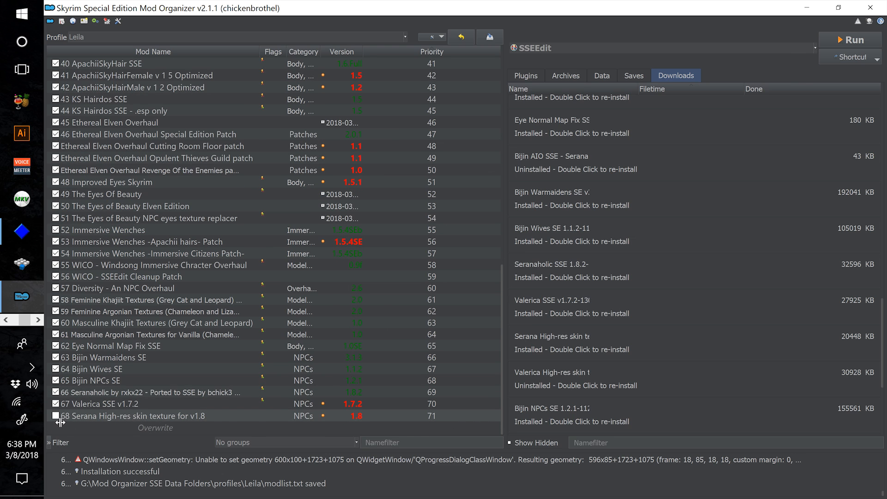
left_click(55, 417)
left_click(220, 418)
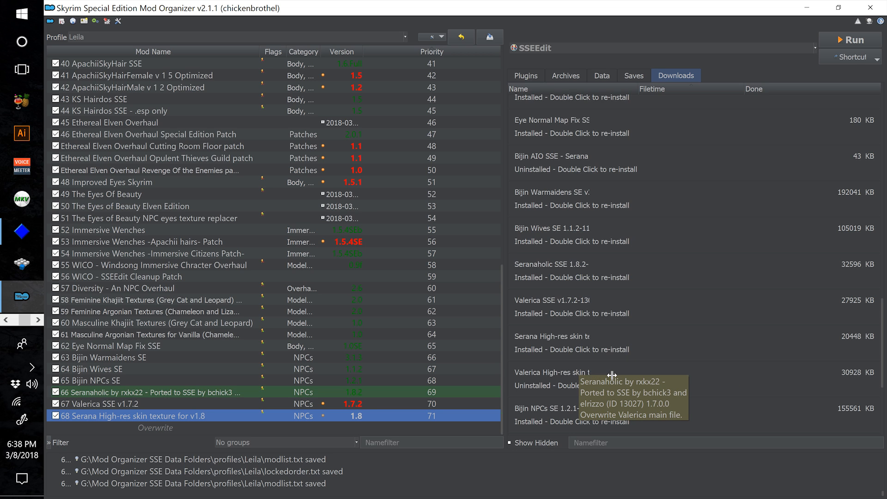
- Start installing the Valerica High-res skin texture download
double_click(573, 372)
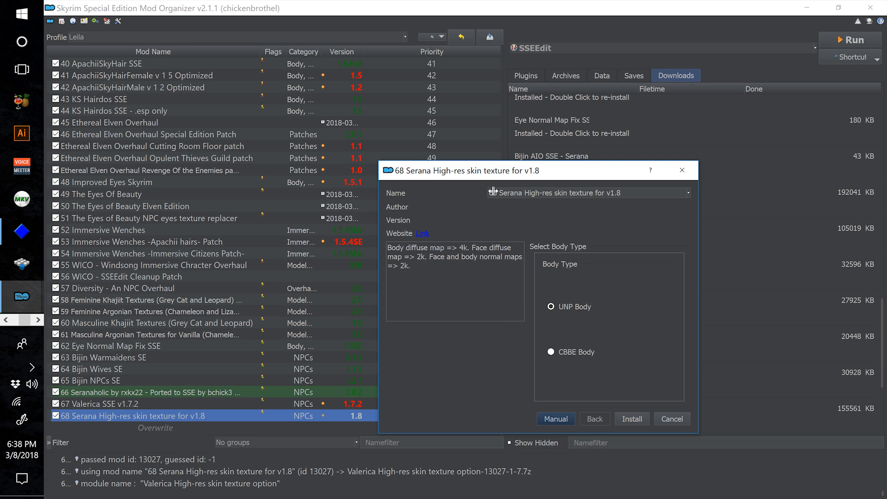
key("BackSpace")
type("9")
key("BackSpace")
key("BackSpace")
type("69")
left_click(688, 193)
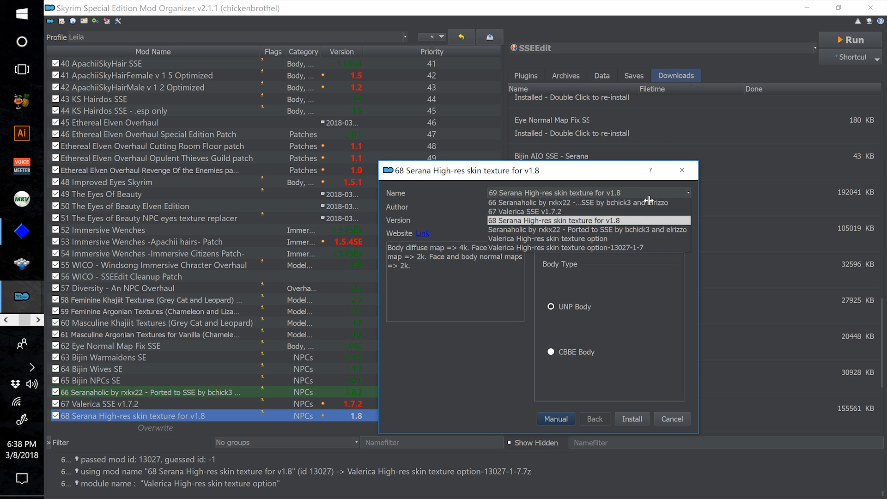
left_click(559, 212)
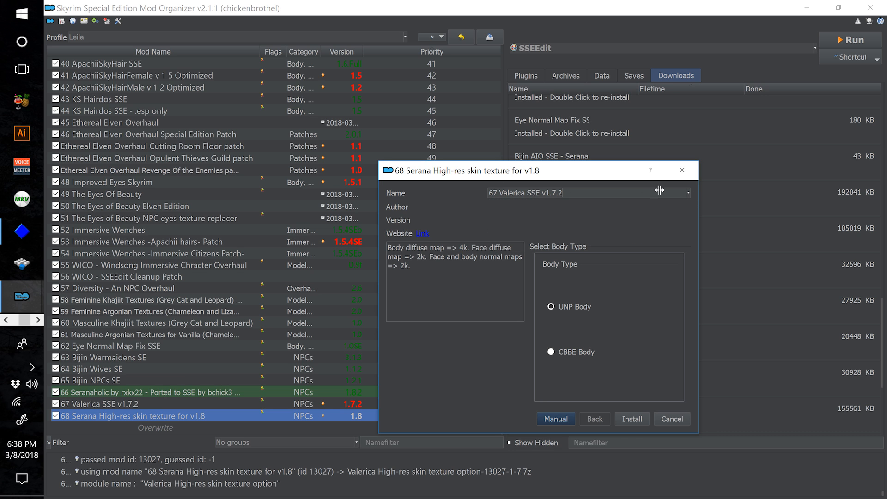
- Name the mod 69 Valerica High-res skin texture option and install it with the UNP Body option
left_click(688, 194)
left_click(584, 240)
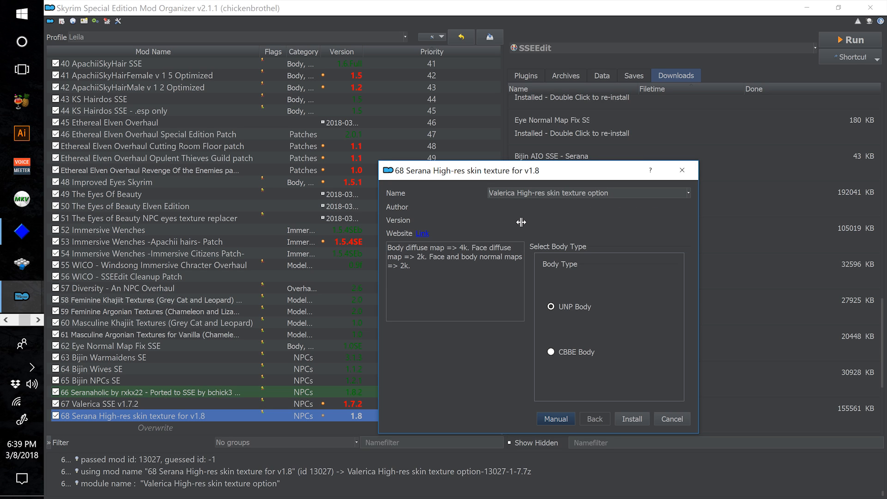
type("69")
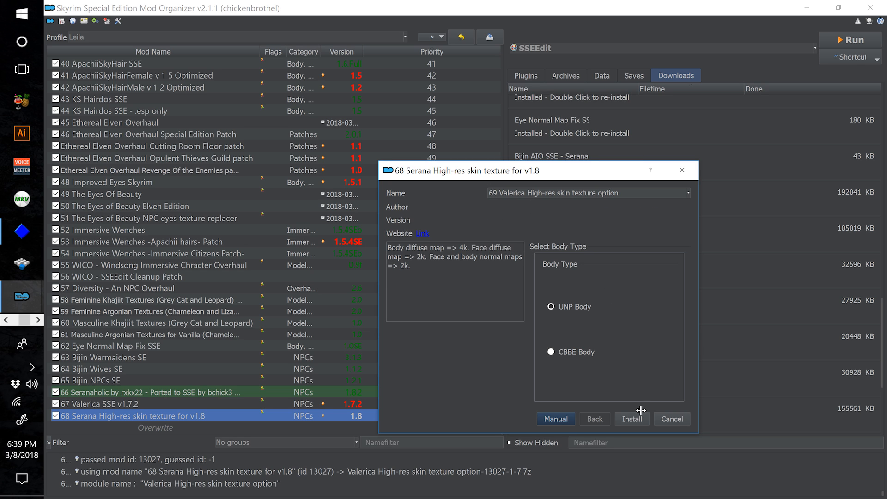
left_click(640, 419)
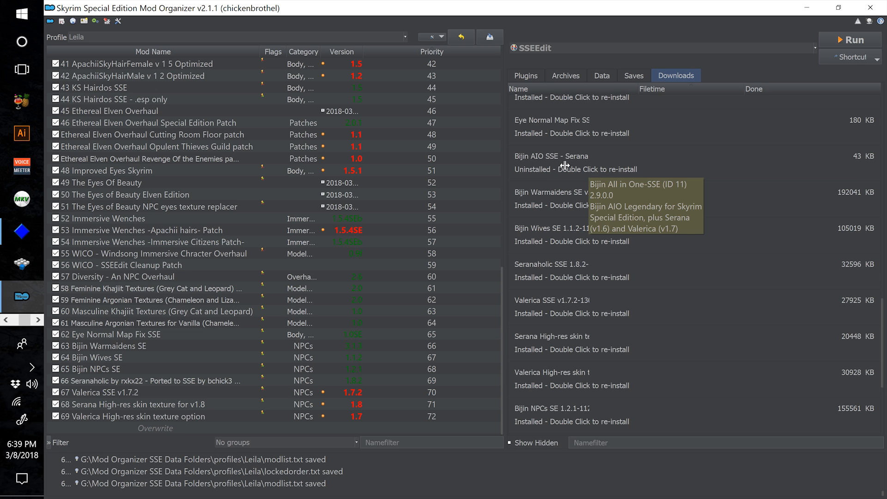
- Install the Bijin AIO SSE - Serana Valerica download as 70 Bijin All in One-SSE and enable it
double_click(551, 166)
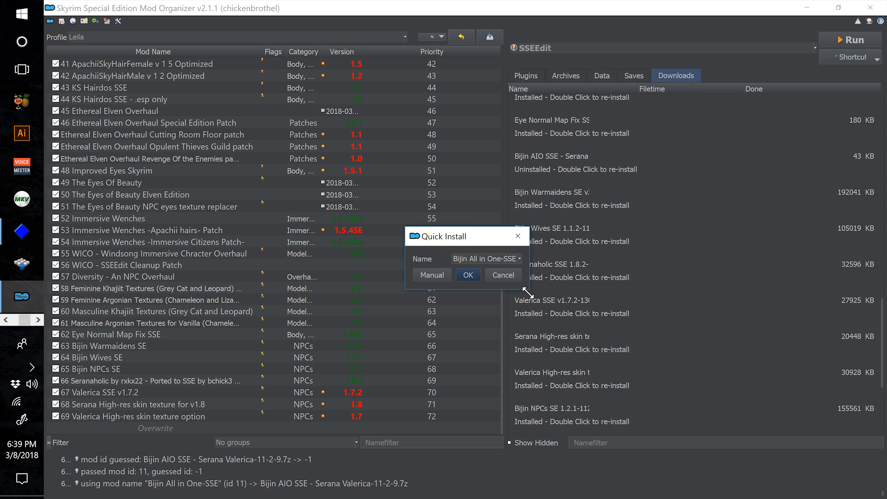
left_click_drag(527, 290, 671, 372)
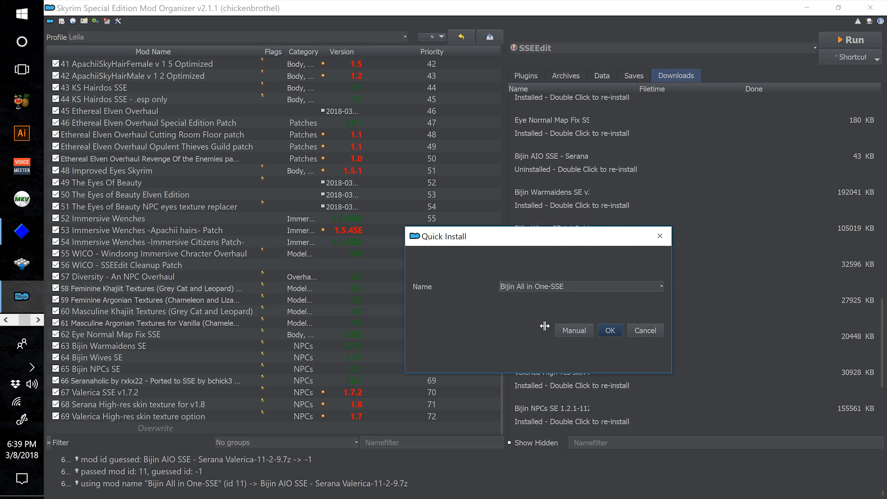
key("Home")
type("70")
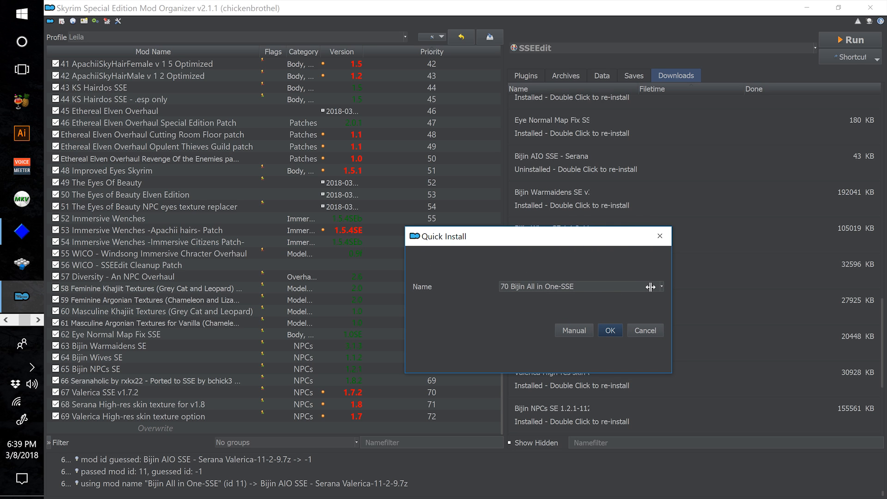
left_click(610, 330)
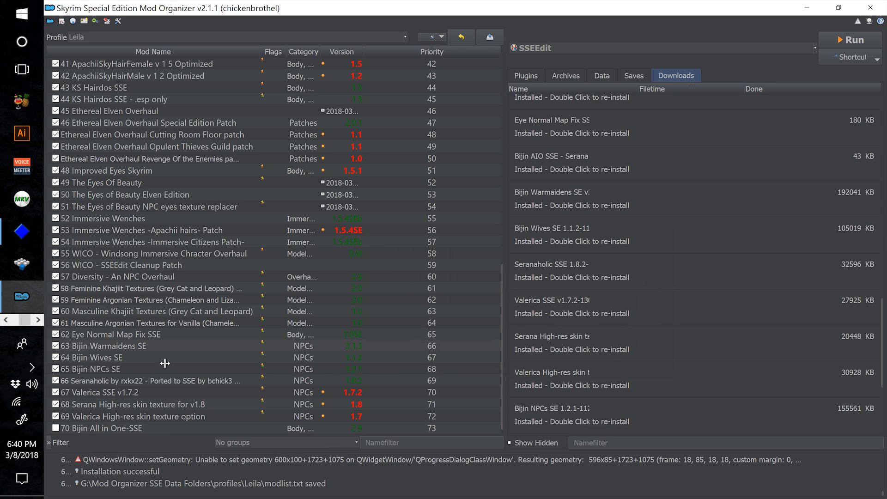
scroll(93, 420, "down", 1)
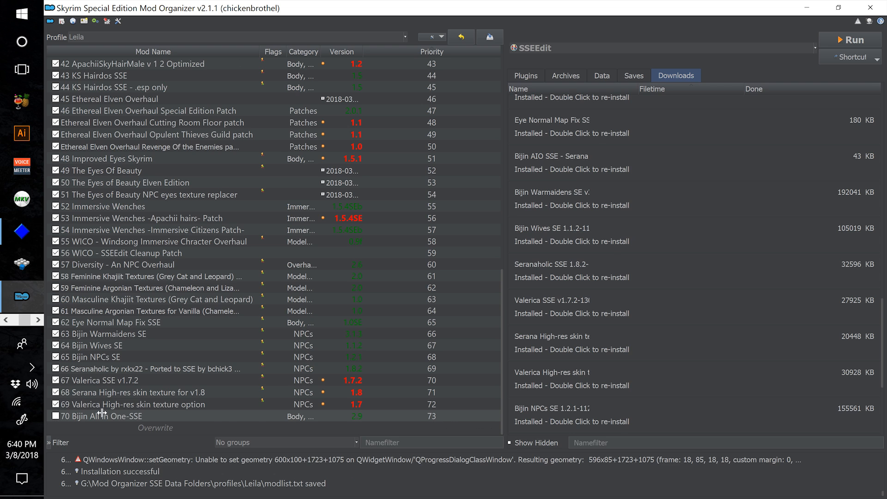
left_click(56, 415)
- Show the plugin list and examine the conflict highlighting of the installed NPC mods from 63 Bijin Warmaidens SE to 70 Bijin All in One-SSE
left_click(521, 76)
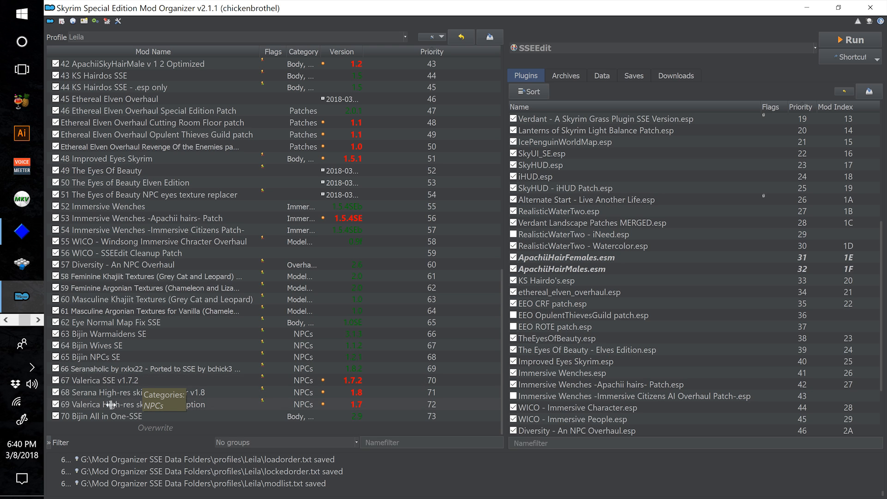
left_click(156, 333)
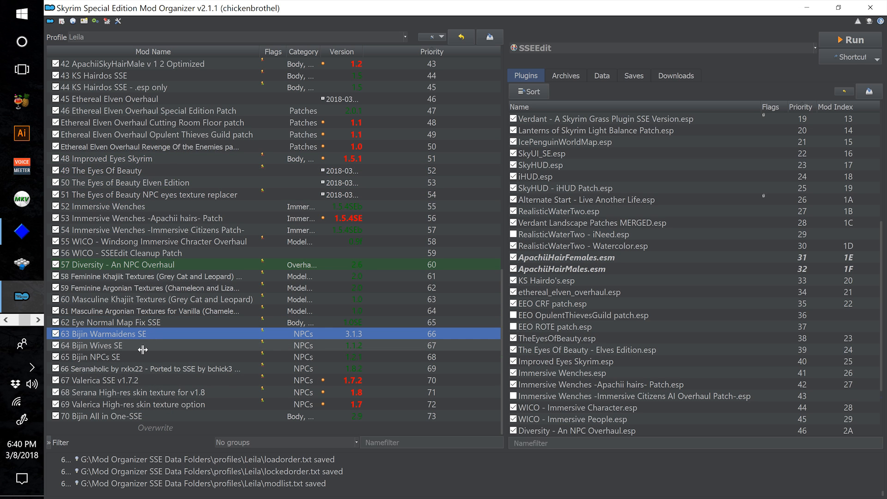
left_click(155, 346)
left_click(153, 357)
left_click(155, 368)
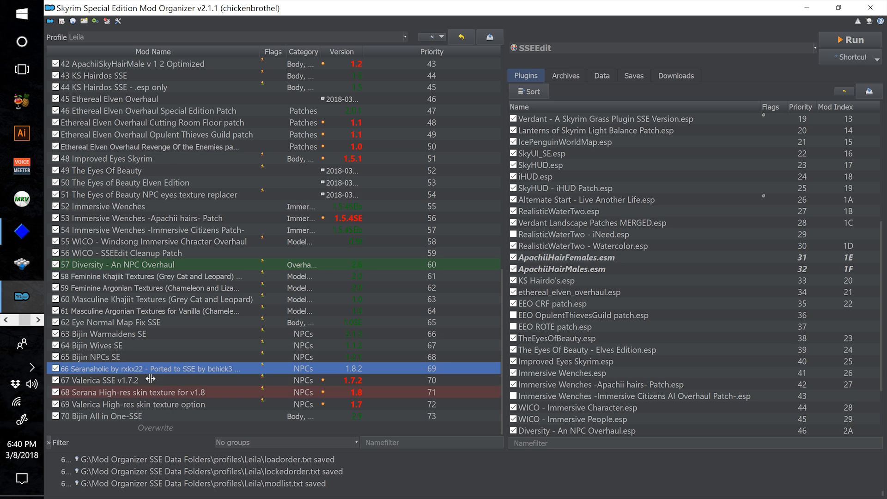
left_click(147, 379)
key("Up")
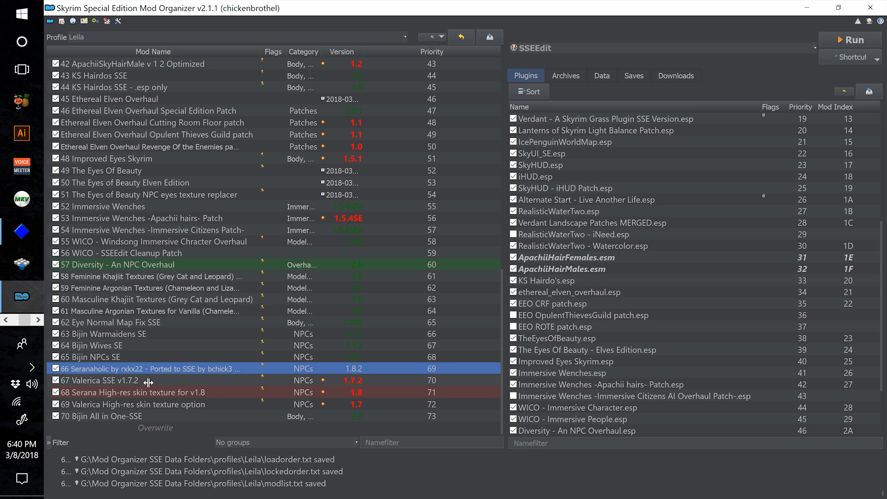
left_click(149, 384)
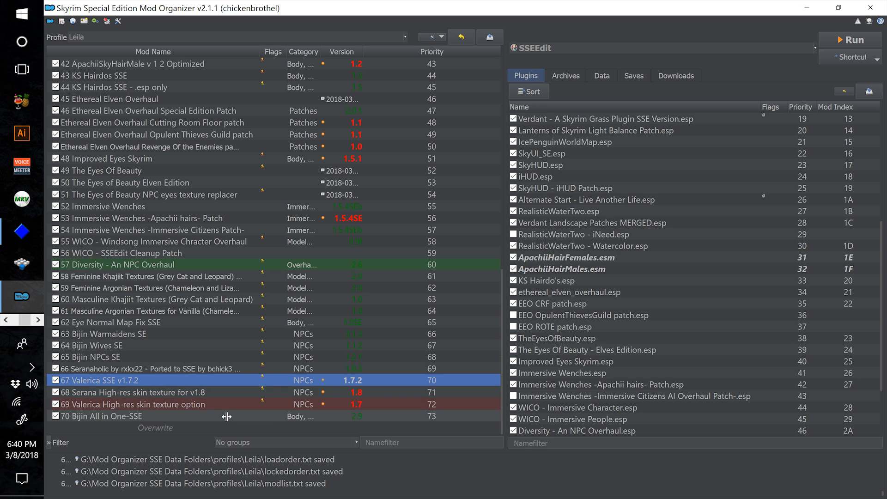
left_click(250, 414)
- Examine BijinAIO_SSE-3.1.1-SV.esp in the plugin list and the plugins belonging to the Bijin Warmaidens, Wives and NPCs mods
scroll(639, 421, "down", 3)
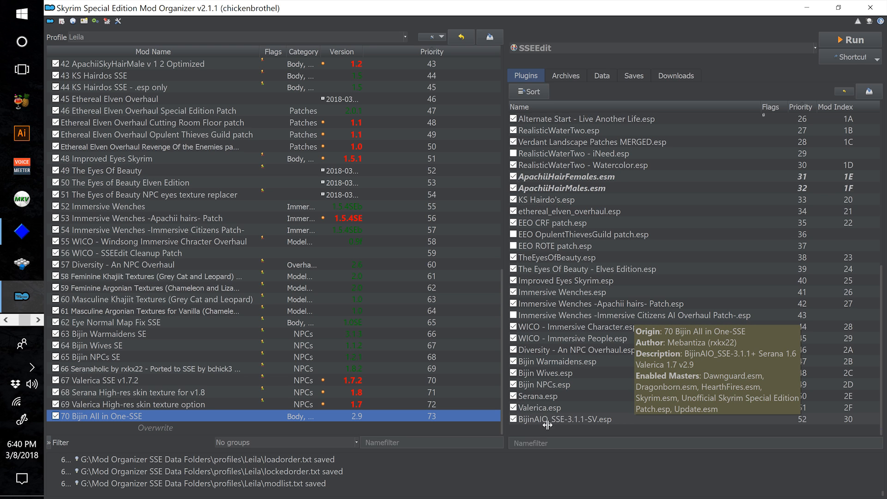
left_click(604, 420)
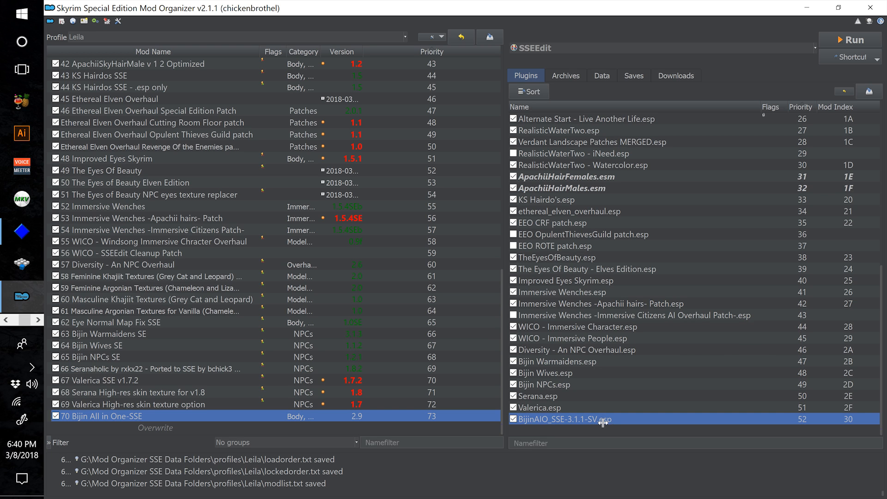
left_click(127, 334)
left_click(137, 345)
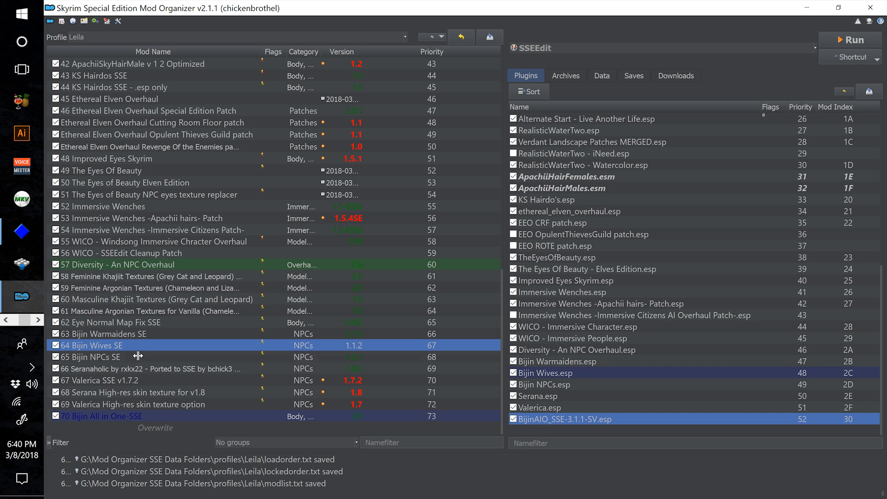
left_click(138, 355)
left_click(140, 337)
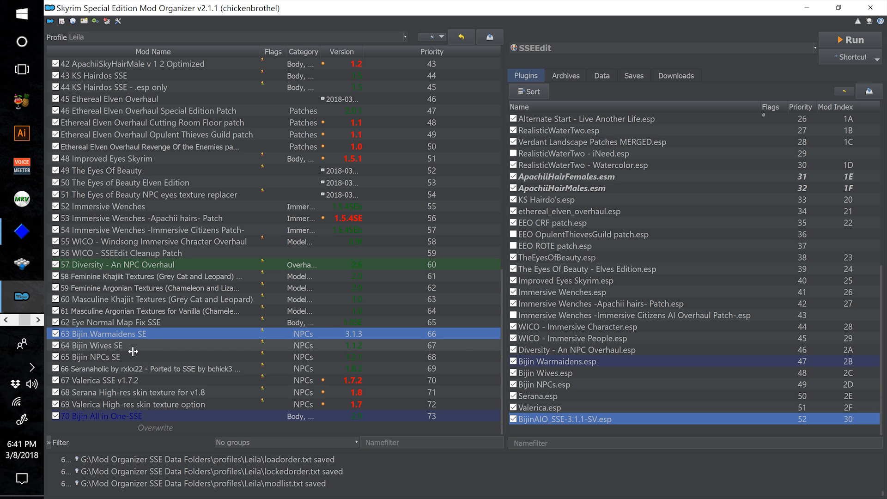
- Move Bijin Warmaidens.esp from the available to the optional ESPs of 63 Bijin Warmaidens SE
double_click(158, 337)
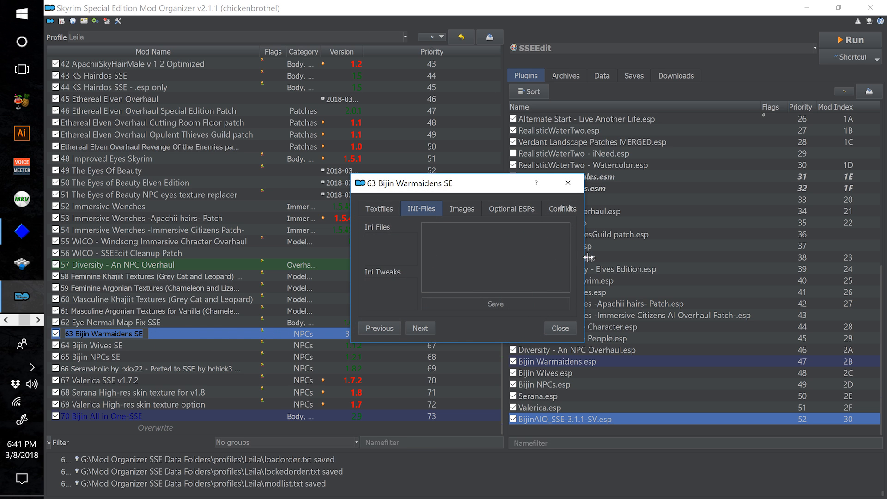
left_click_drag(585, 252, 804, 264)
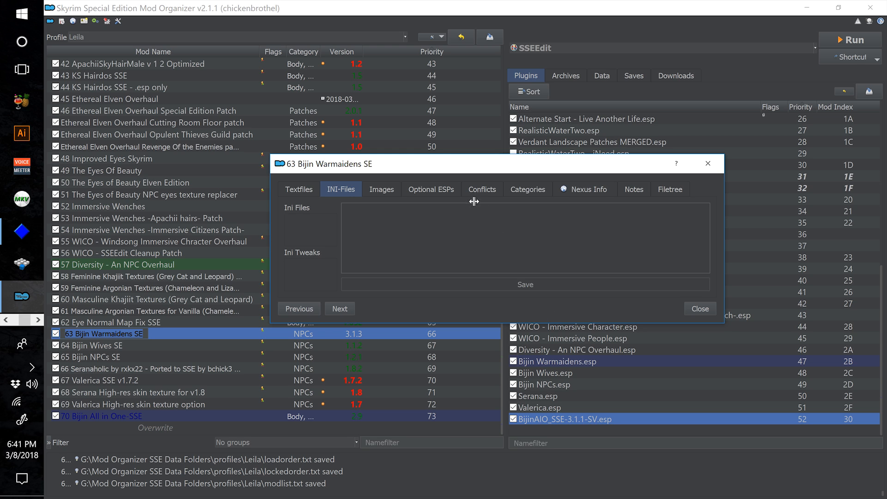
left_click(437, 186)
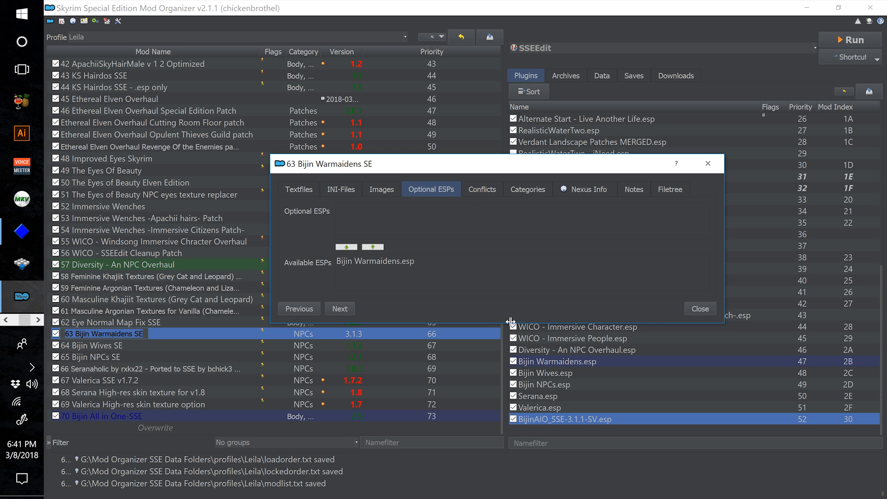
left_click_drag(509, 322, 481, 402)
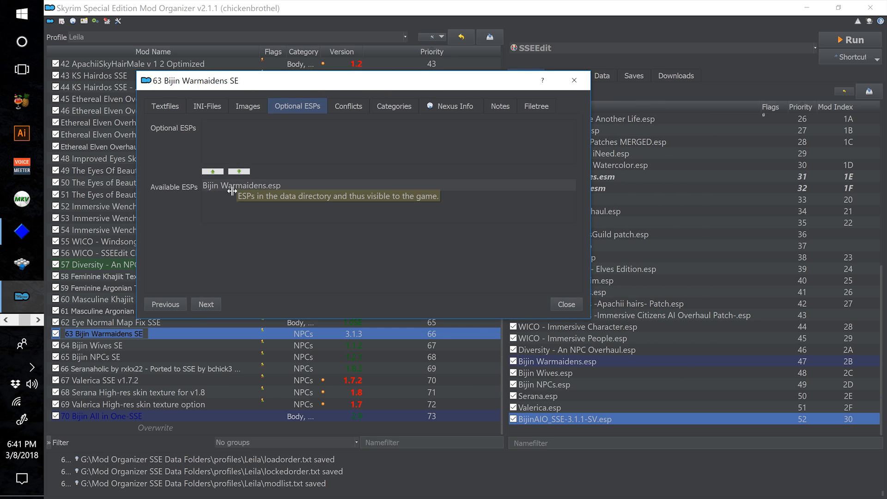
left_click(230, 191)
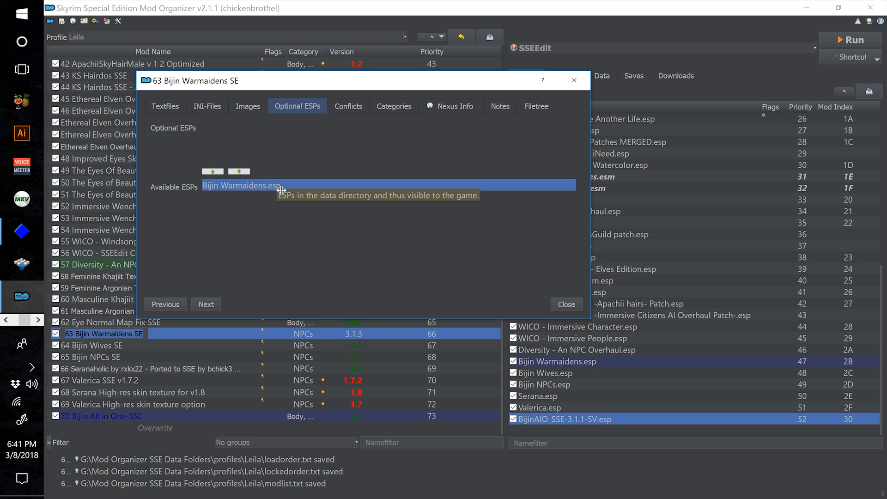
left_click(217, 172)
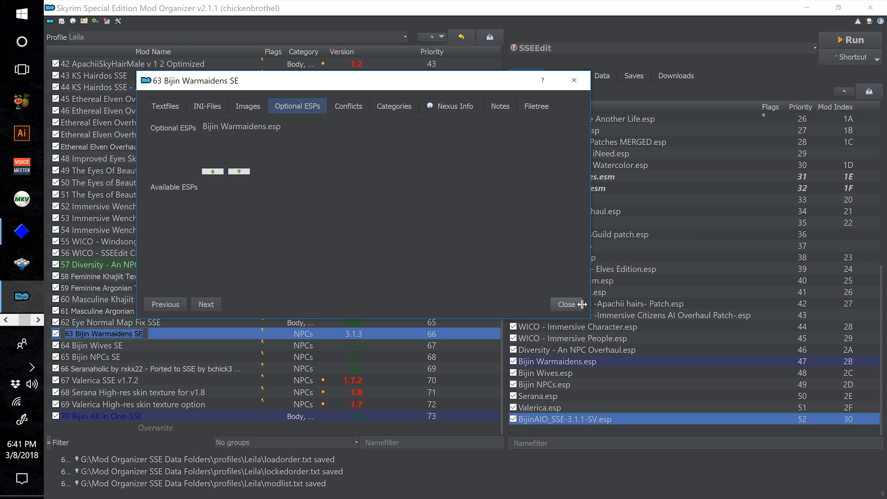
left_click(566, 303)
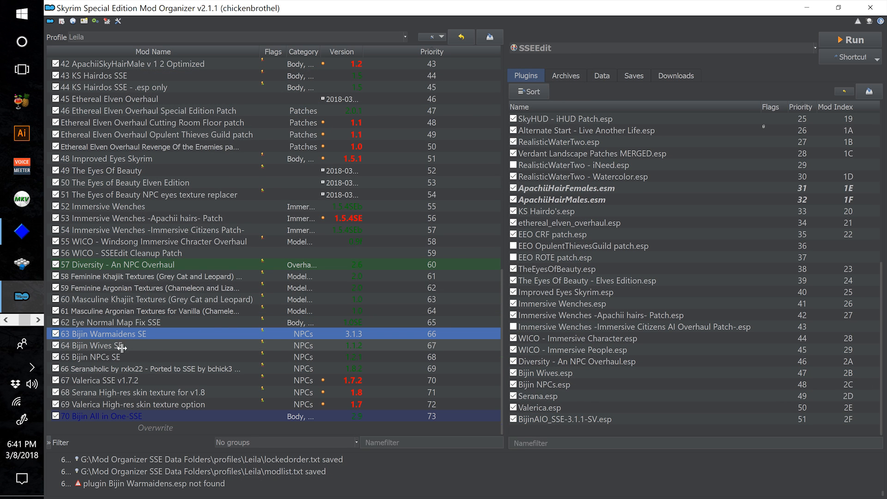
- Move Bijin Wives.esp from the available to the optional ESPs of 64 Bijin Wives SE
double_click(146, 344)
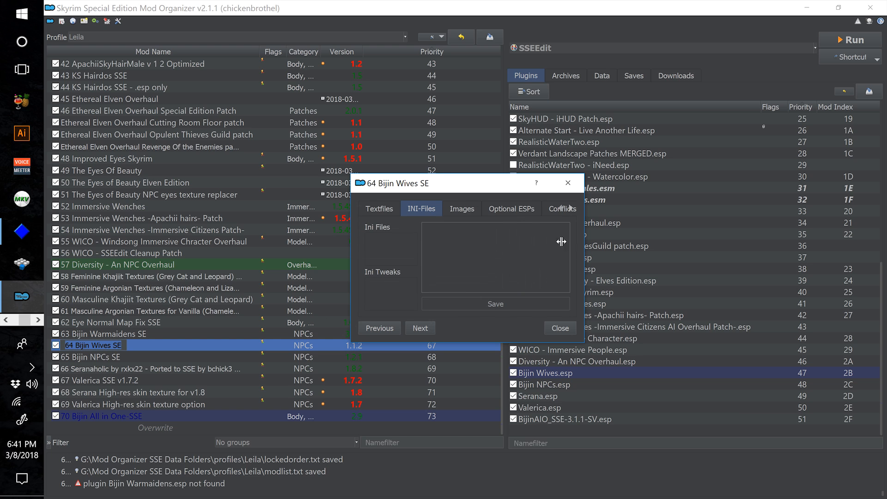
left_click(509, 209)
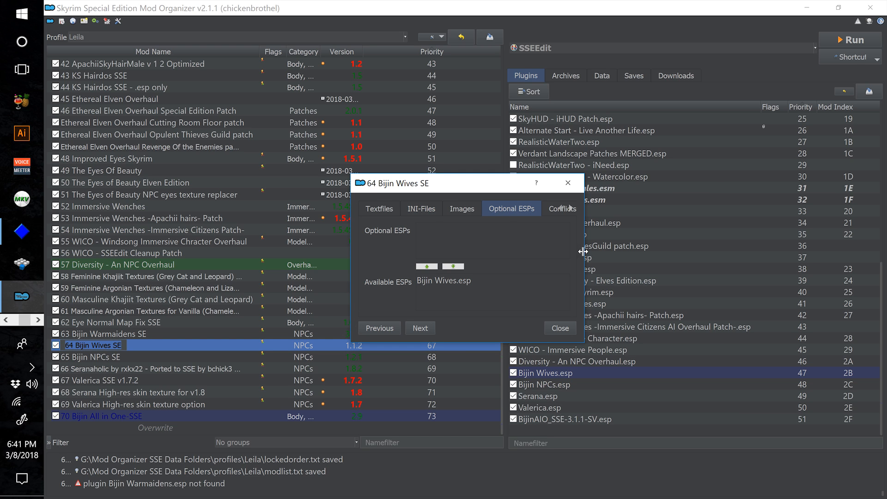
left_click_drag(583, 252, 711, 252)
left_click(437, 277)
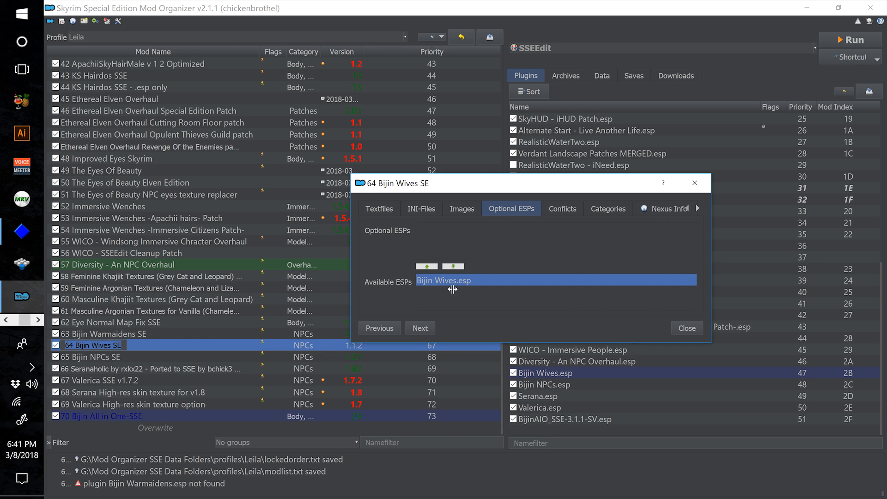
left_click(426, 266)
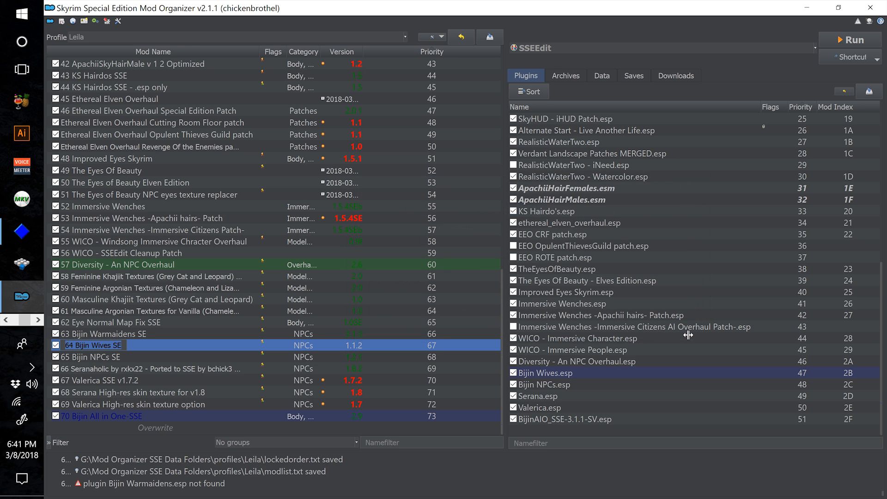
left_click(686, 328)
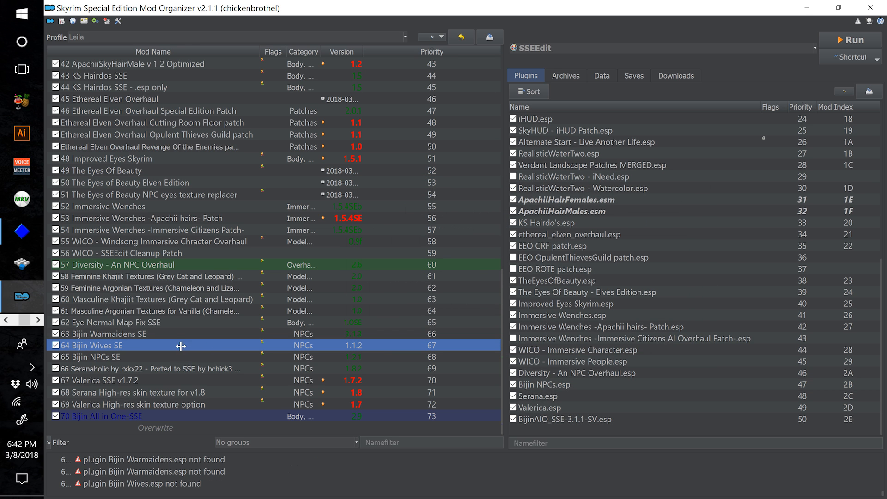
- Move Bijin NPCs.esp from the available to the optional ESPs of 65 Bijin NPCs SE
double_click(171, 357)
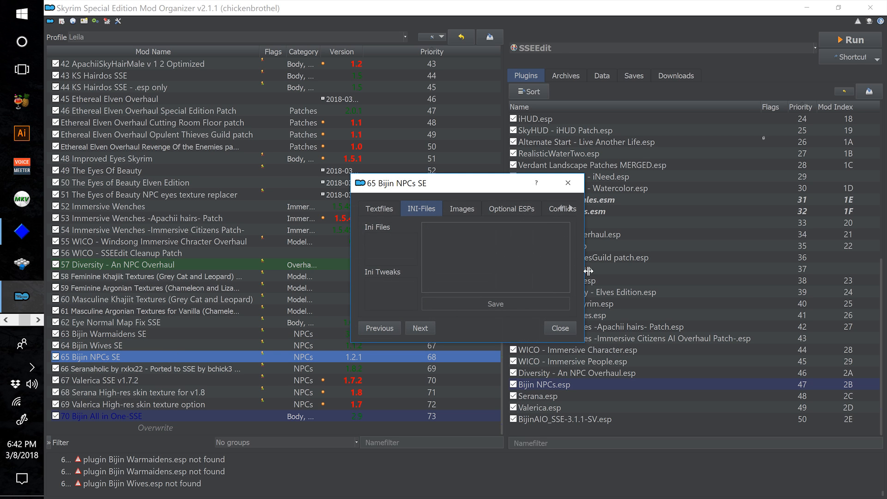
left_click(512, 209)
left_click(434, 282)
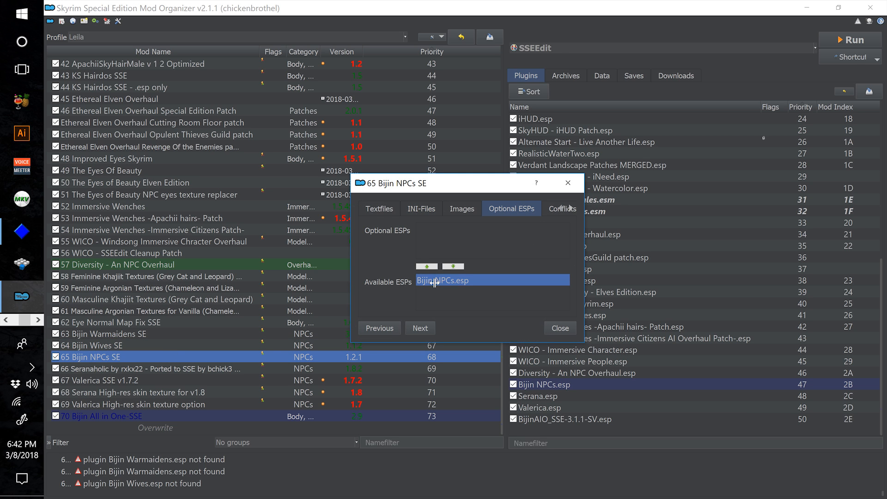
left_click(436, 268)
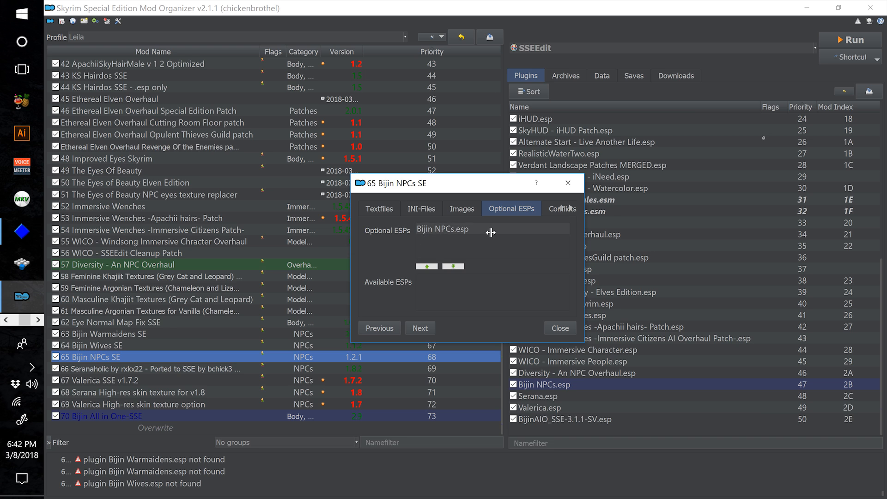
left_click(555, 328)
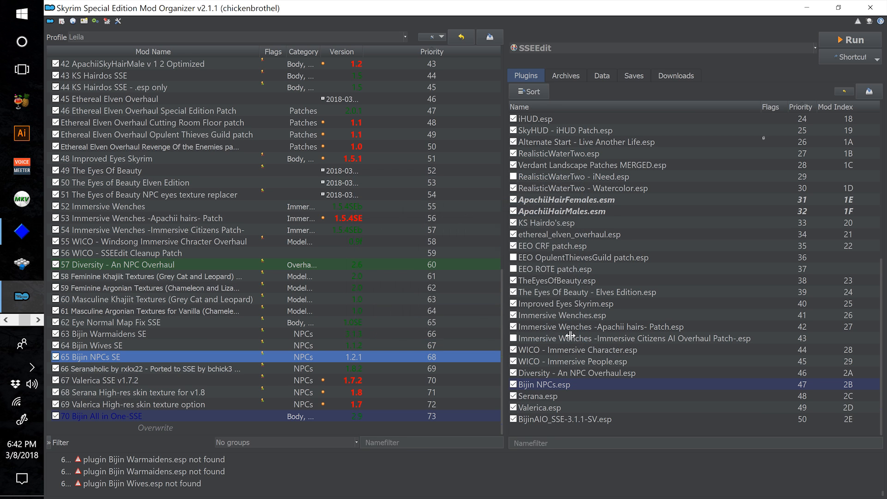
left_click(564, 396)
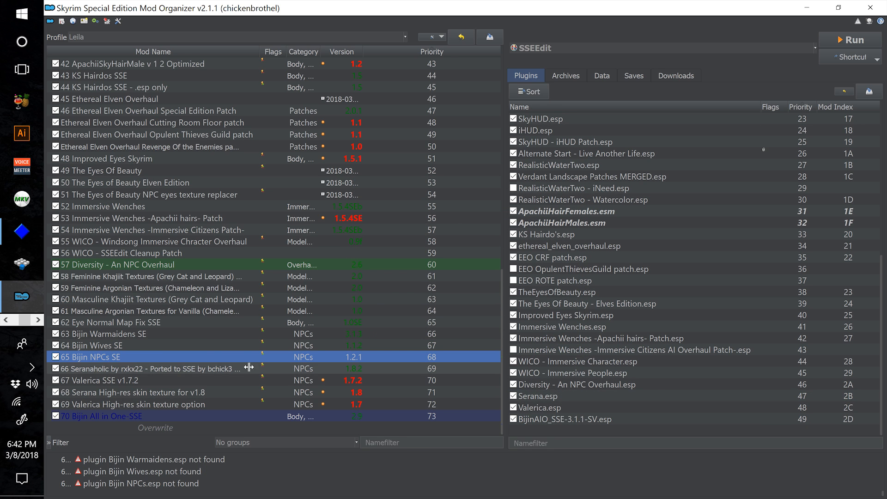
- Move Serana.esp from the available to the optional ESPs of the 66 Seranaholic mod
left_click(139, 372)
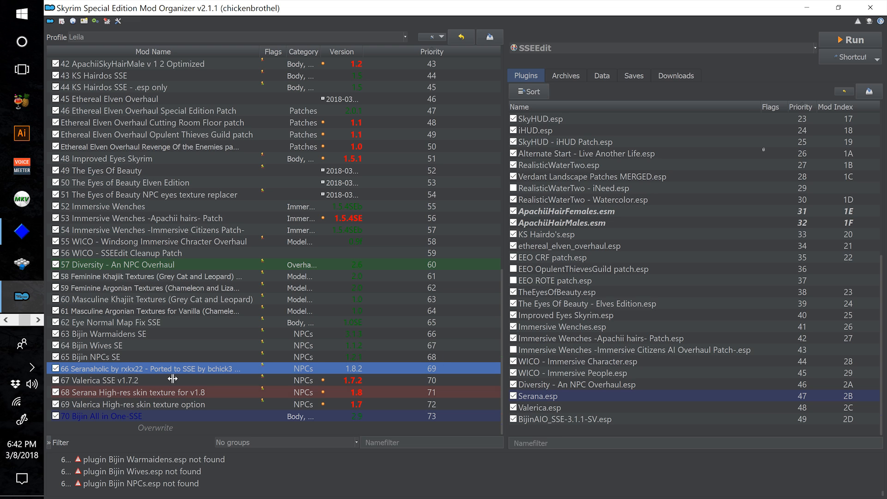
double_click(252, 372)
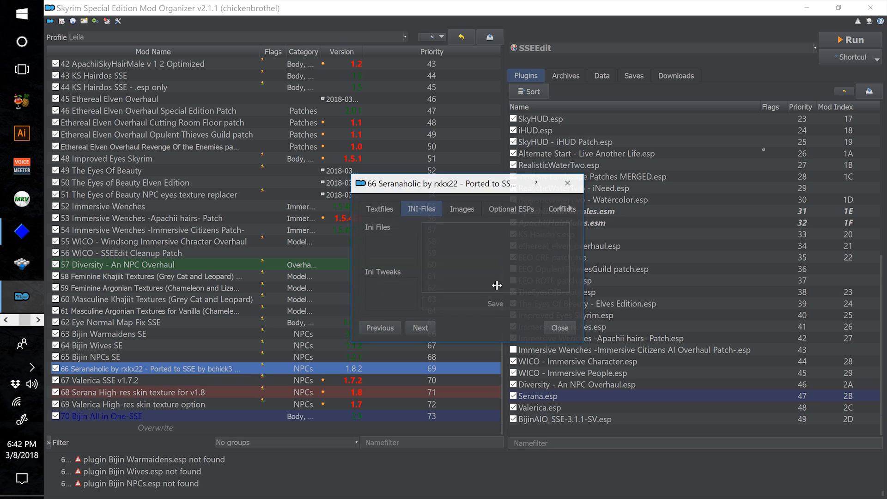
left_click(528, 213)
left_click(447, 282)
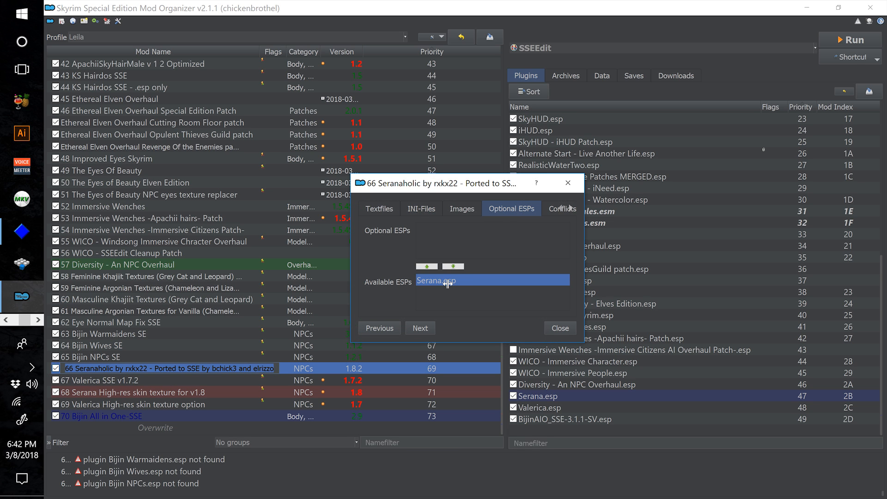
left_click(427, 267)
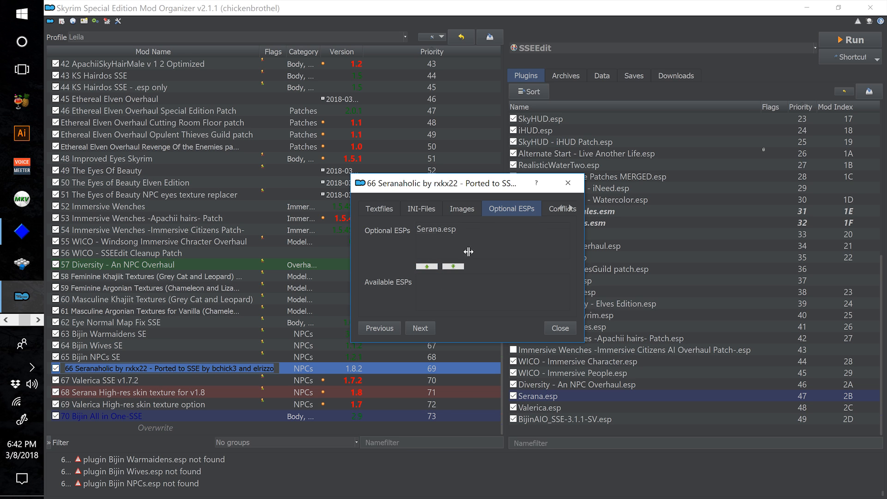
left_click(566, 329)
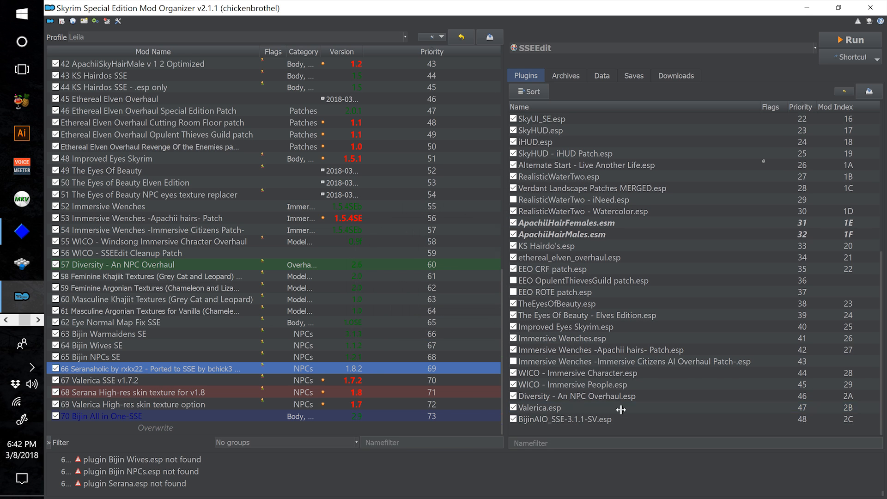
- Move Valerica.esp from the available to the optional ESPs of 67 Valerica SSE v1.7.2
double_click(160, 380)
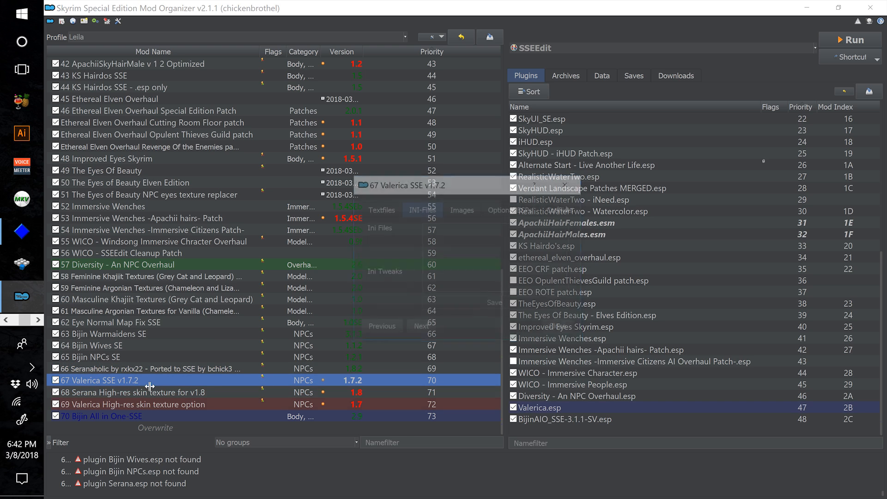
left_click(512, 208)
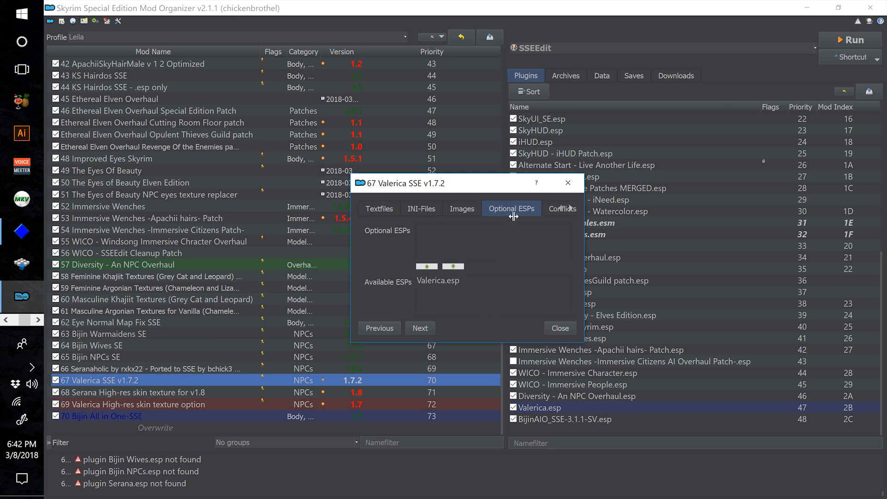
left_click(436, 288)
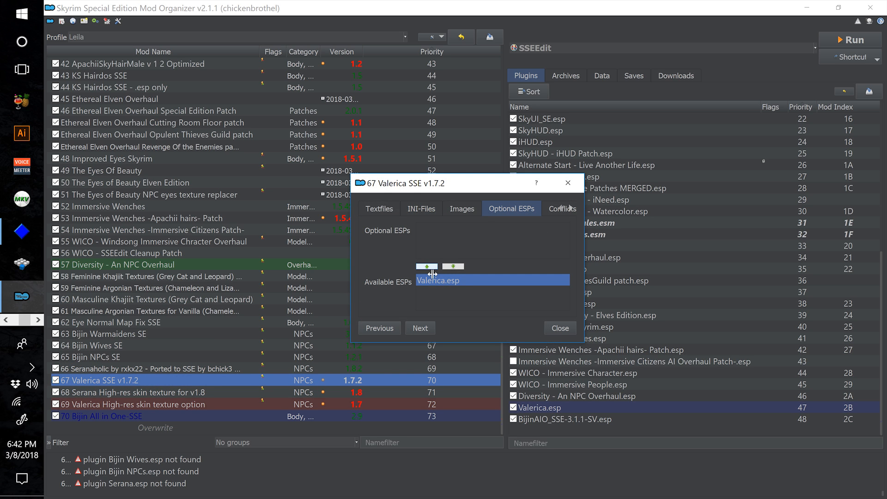
left_click(432, 272)
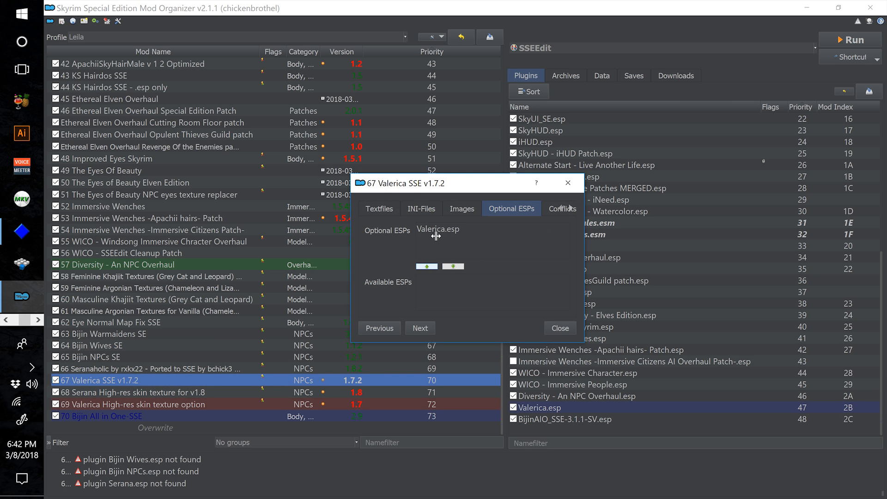
left_click(569, 329)
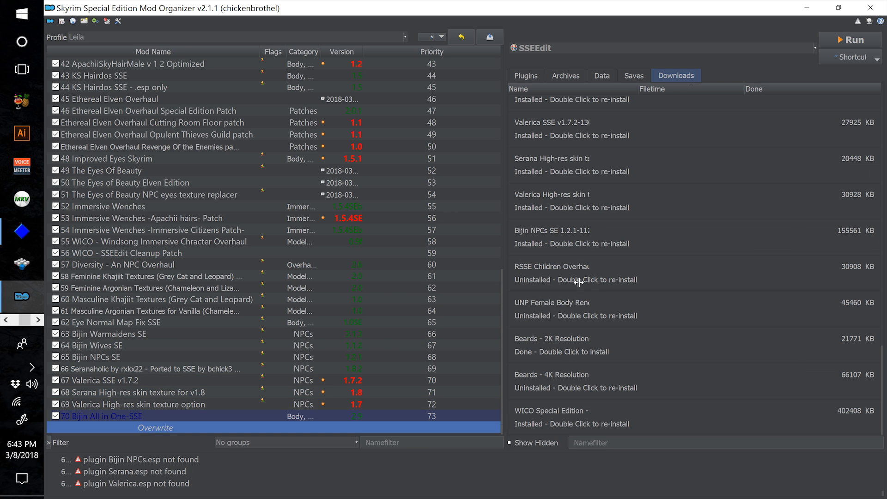
- Install the RSSE Children Overhaul download as 71 RS Children Overhaul with the USSEP patch and no extra options
mouse_move(572, 277)
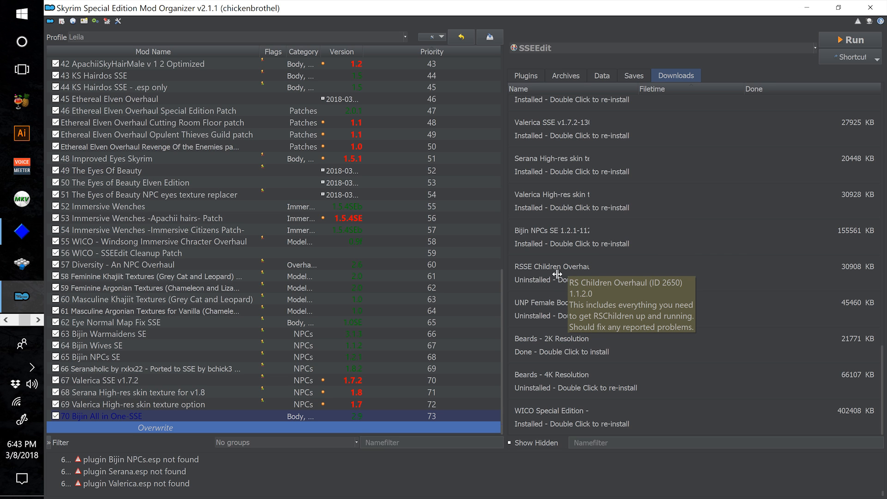
double_click(556, 274)
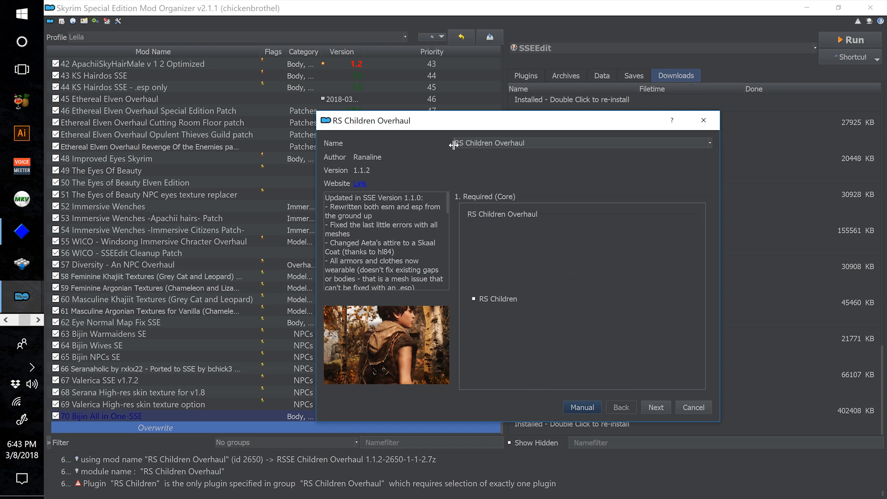
left_click(453, 144)
type("71")
left_click(658, 409)
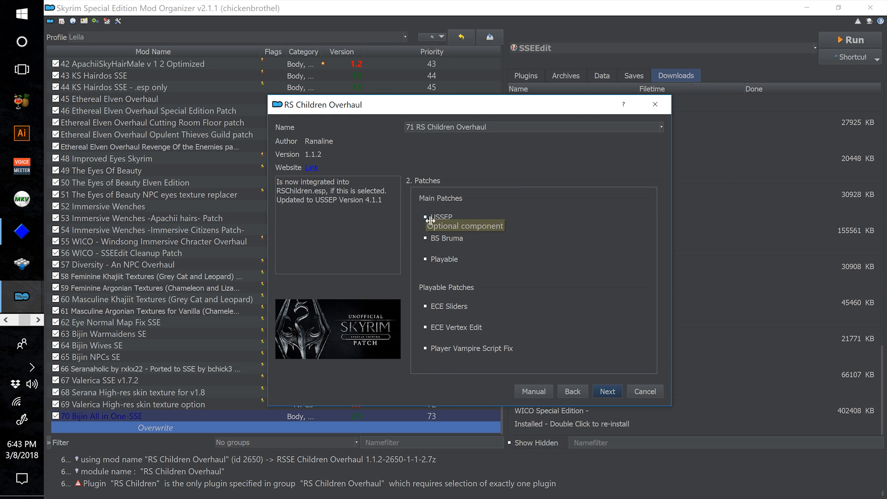
left_click(430, 222)
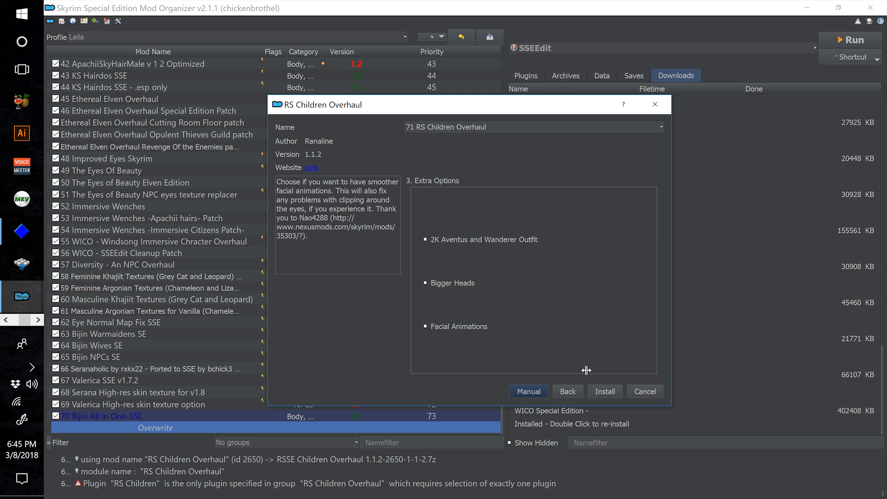
left_click(611, 392)
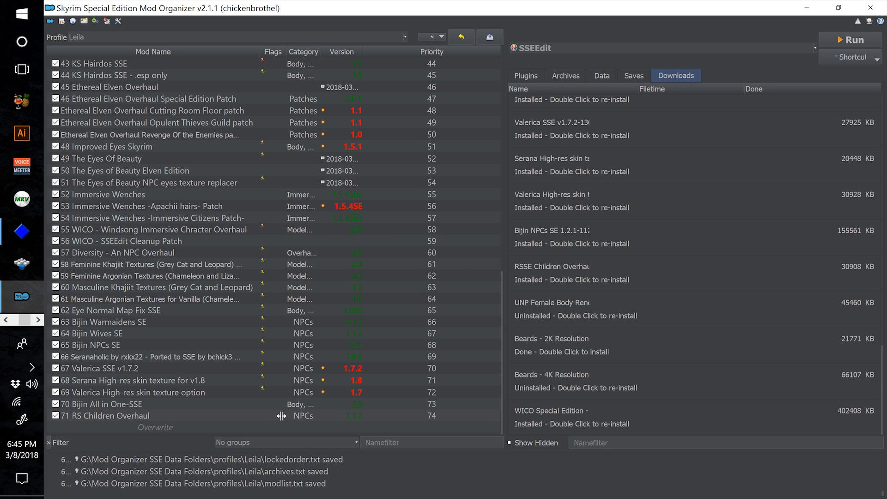
- Start installing the UNP Female Body Renewal download as 72 UNP Female Body Renewal with the Pinup body type and TBBP/Bouncing
double_click(567, 313)
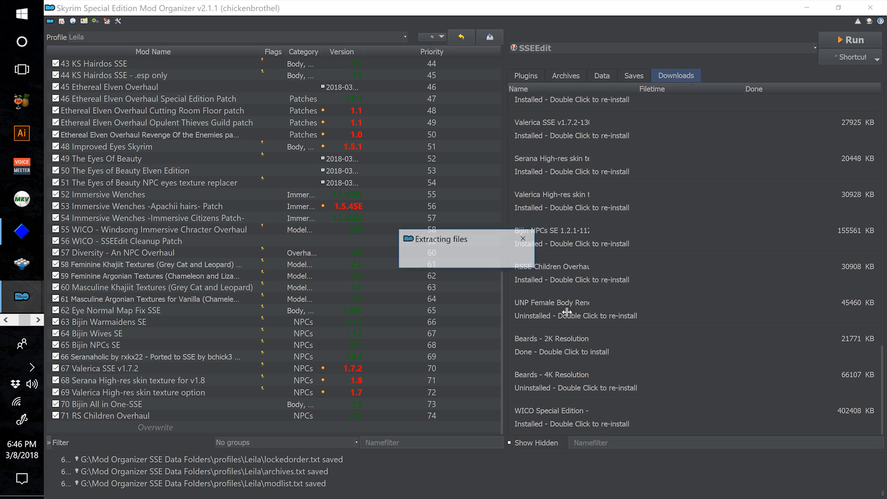
type("72 UNP Female Body Renewal")
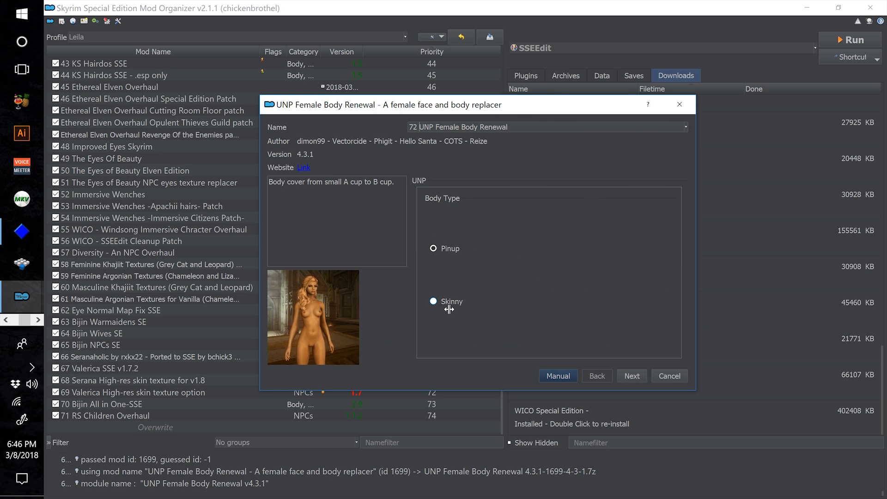
left_click(639, 378)
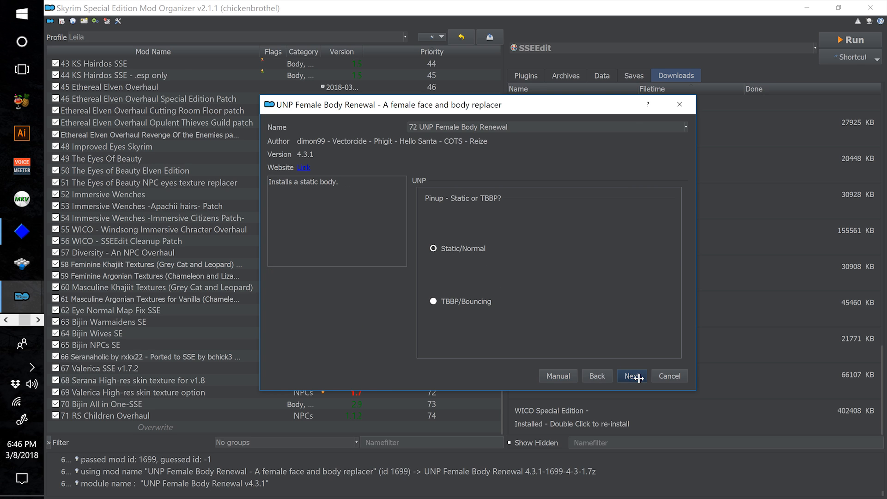
left_click(461, 305)
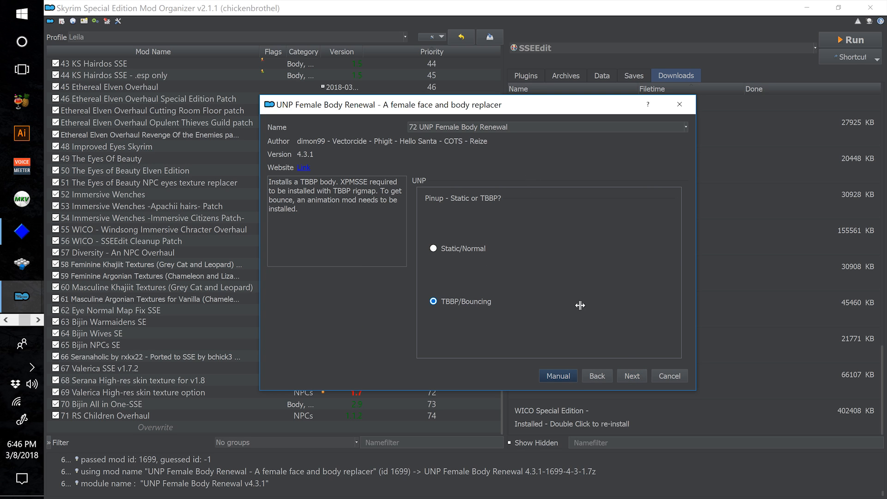
left_click(643, 377)
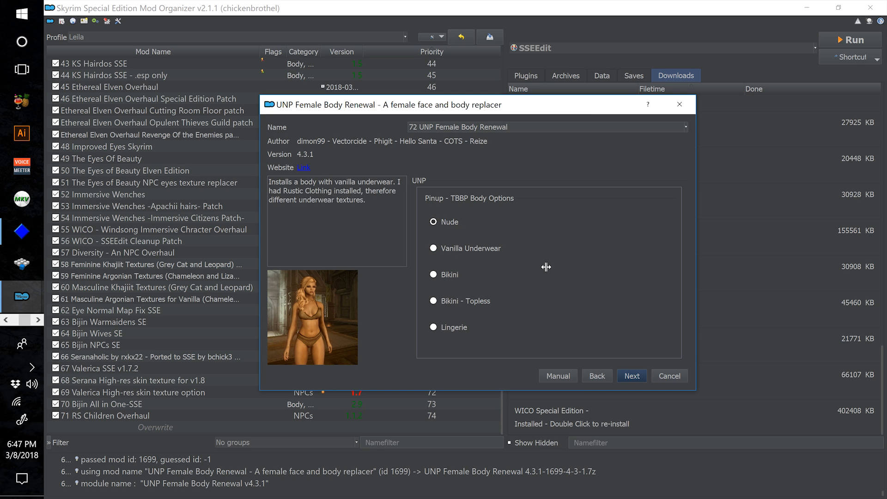
- Accept the default TBBP body option and choose 4k Textures as the texture quality
left_click(632, 377)
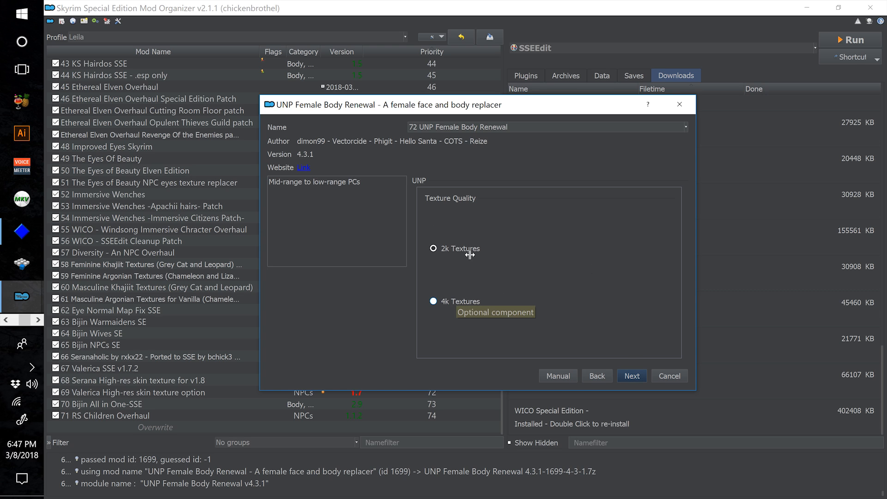
left_click(452, 303)
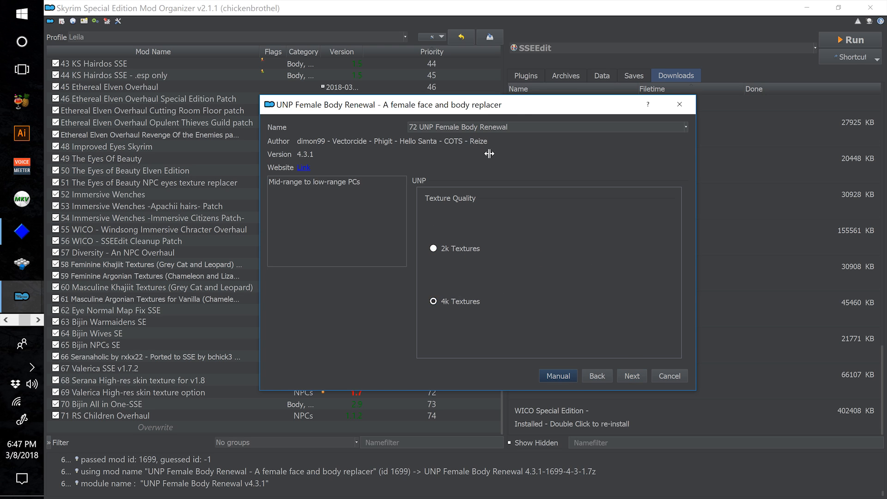
left_click_drag(477, 115, 441, 113)
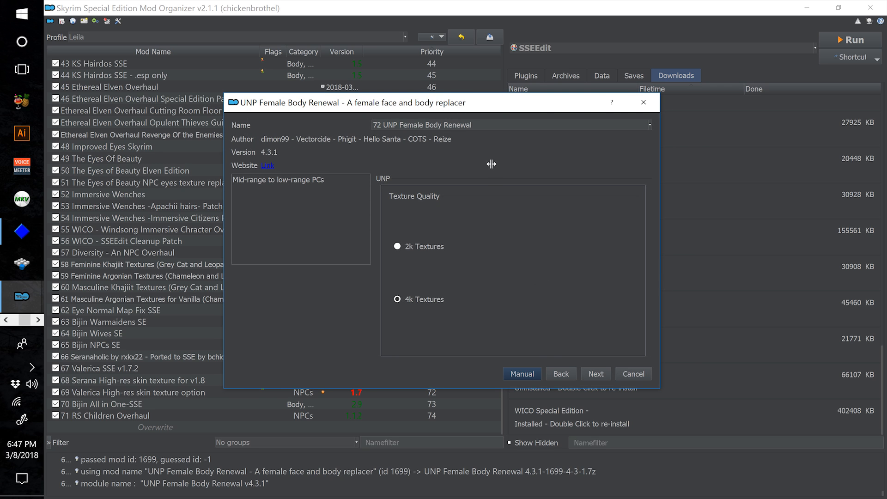
left_click_drag(450, 110, 430, 98)
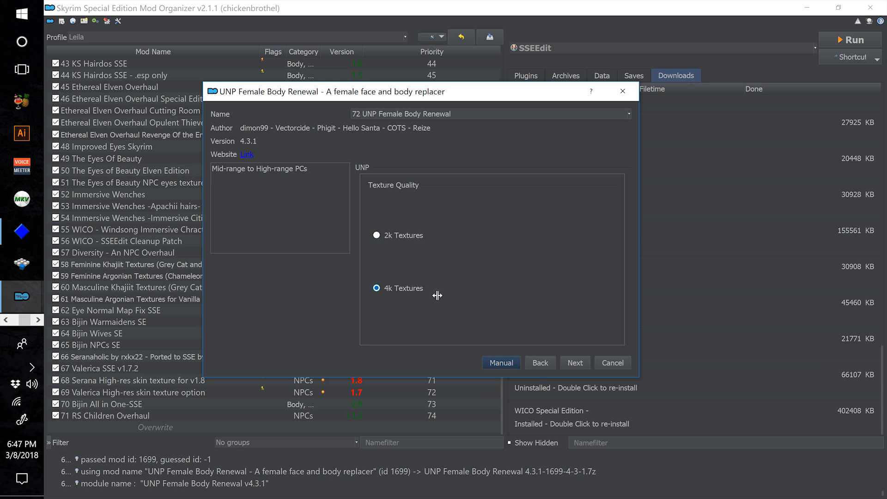
left_click(576, 365)
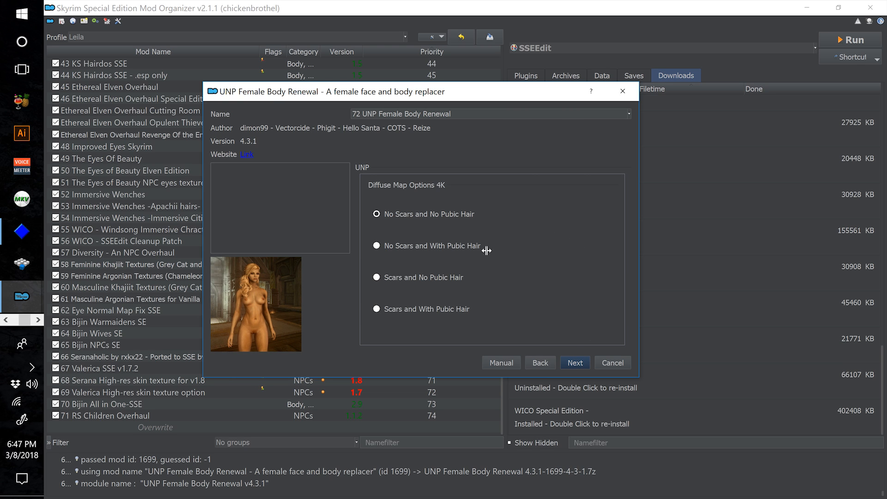
- Choose the 4K diffuse map option No Scars and With Pubic Hair, keeping the Default normal and specular maps
left_click(411, 253)
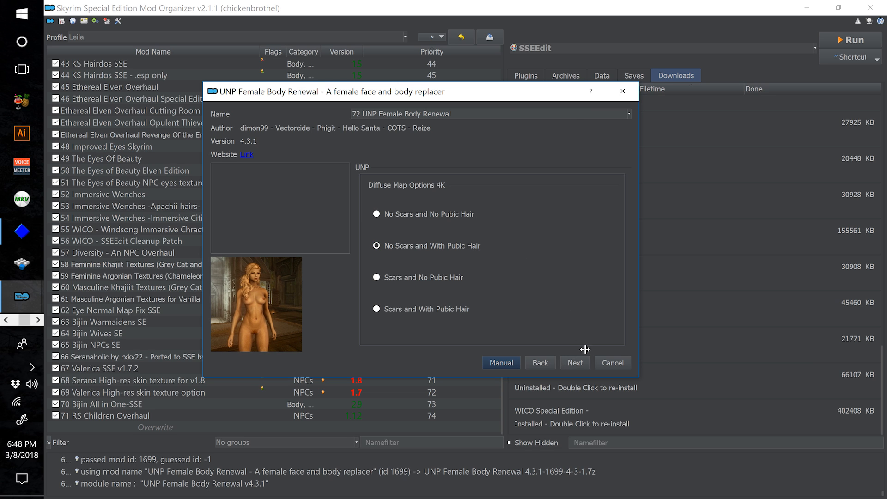
left_click(574, 363)
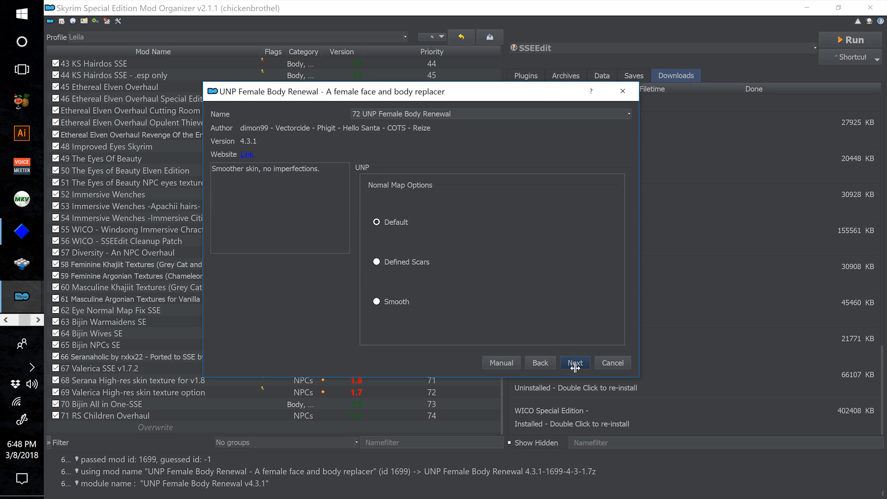
left_click(575, 364)
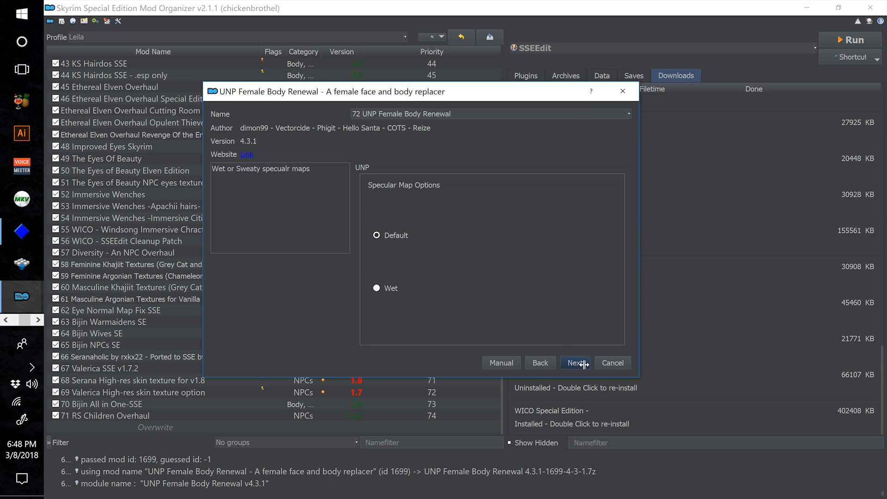
left_click(584, 364)
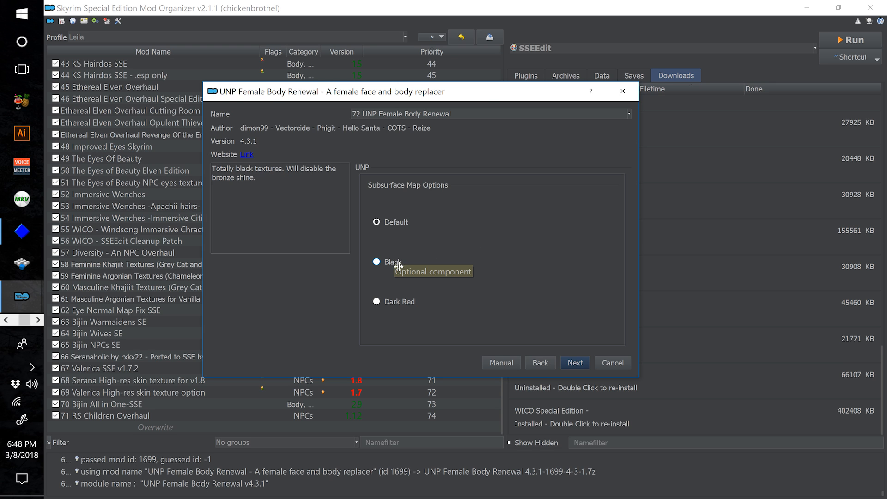
- Choose the Black subsurface map, leave SG Female Eyebrows unselected, and install 72 UNP Female Body Renewal
left_click(381, 264)
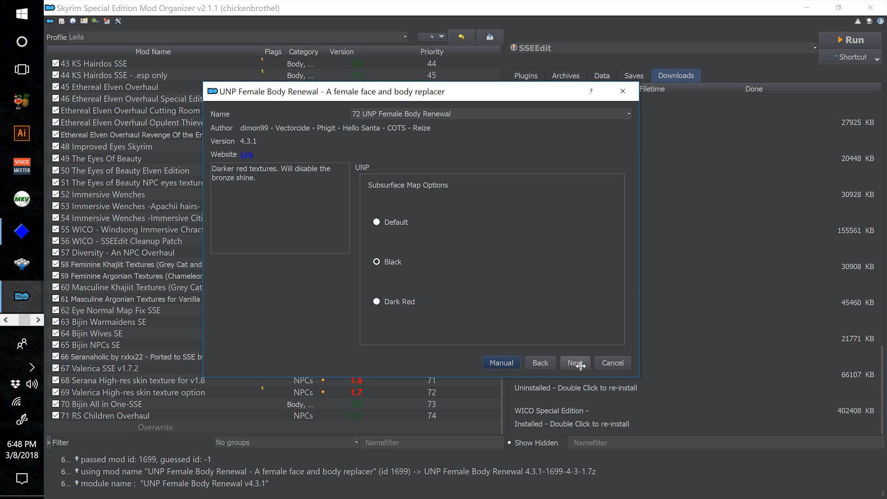
left_click(576, 363)
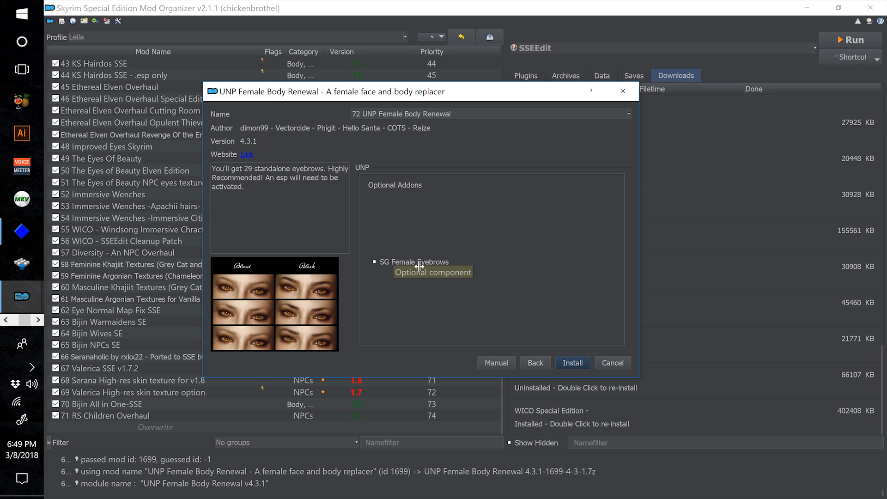
left_click(580, 368)
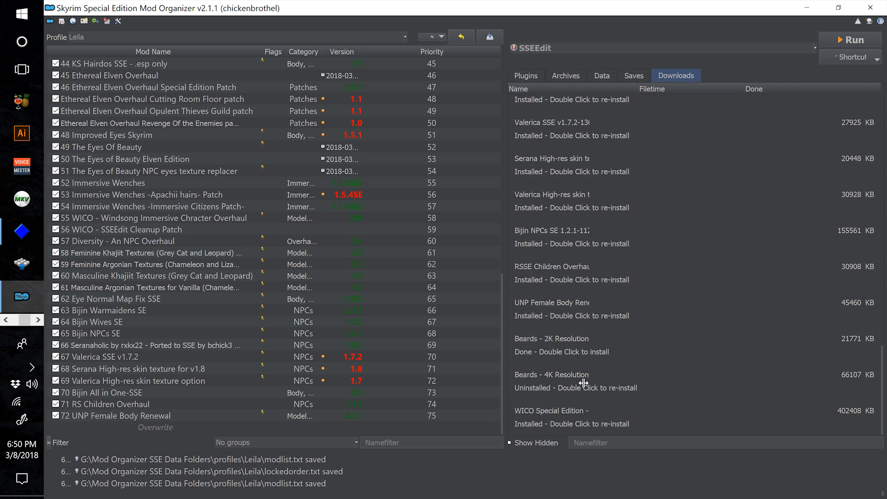
- Install the Beards - 4K Resolution download as 73 Beards - 4K Resolution and enable it
mouse_move(565, 381)
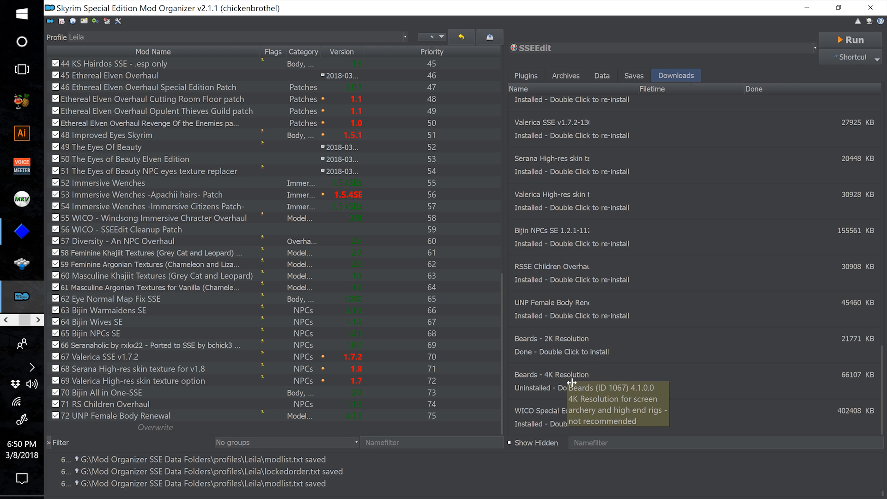
mouse_move(557, 352)
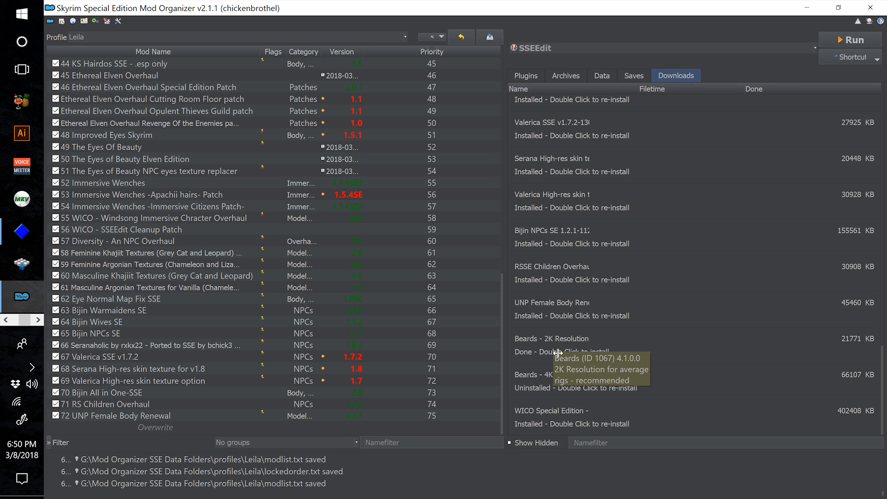
double_click(562, 387)
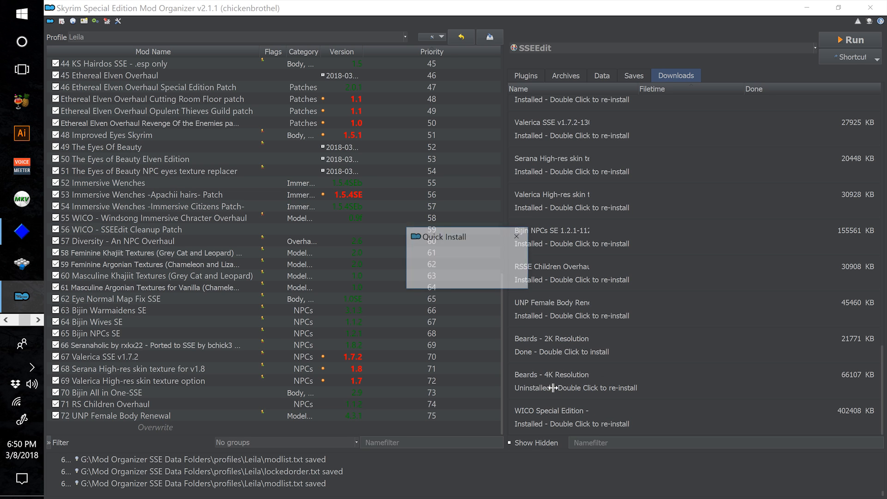
left_click_drag(530, 290, 612, 364)
left_click(604, 285)
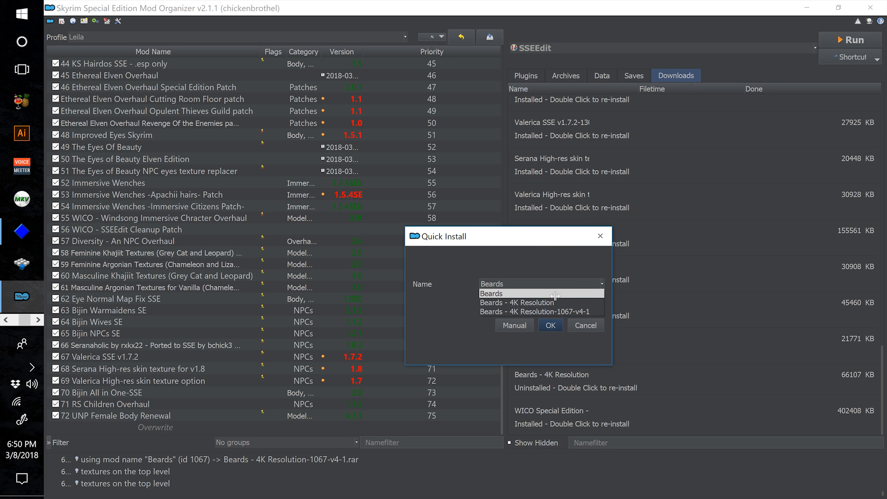
left_click(550, 295)
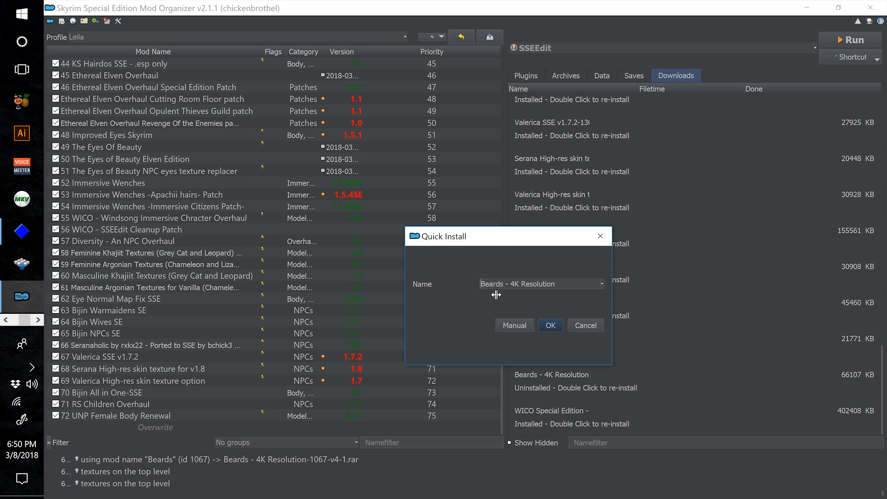
type("73")
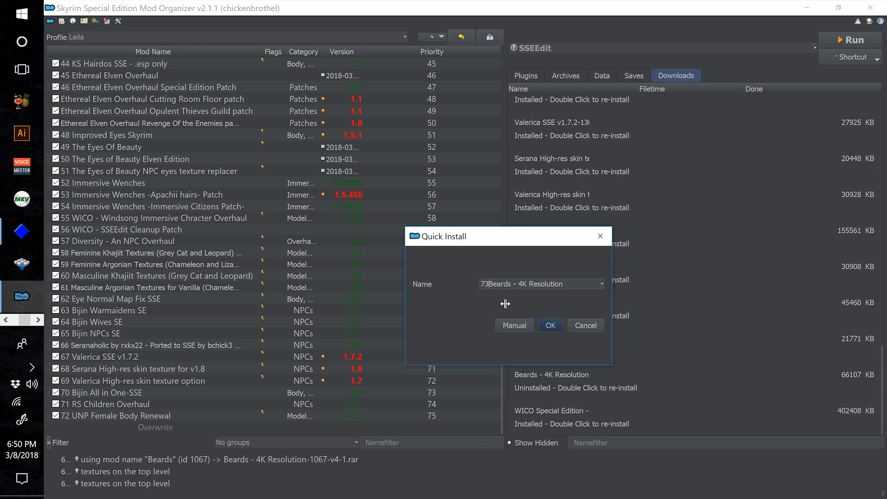
left_click(550, 325)
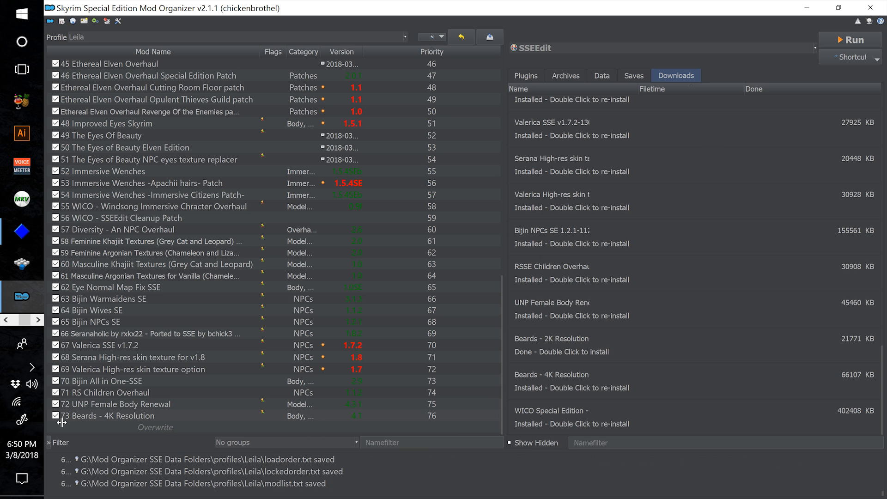
- Install the RSC - CRF Patch download as 72 RS Children - Cutting Room Floor Patch
scroll(670, 353, "up", 10)
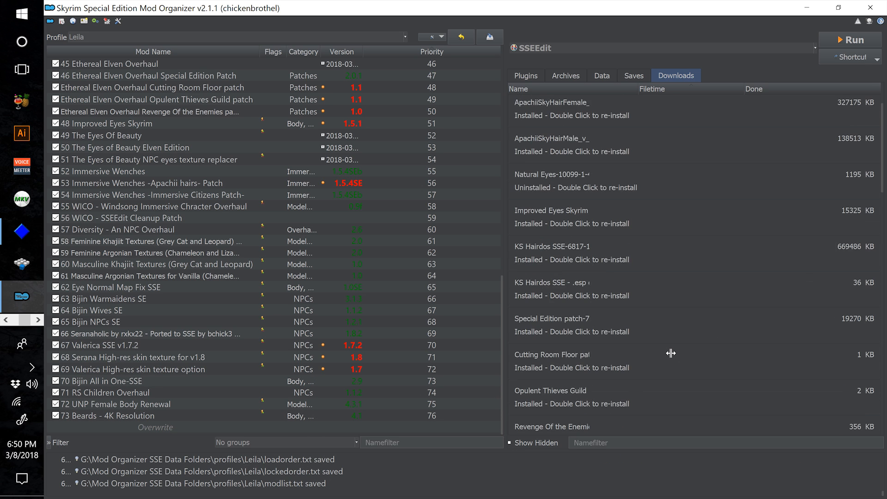
scroll(670, 353, "up", 2)
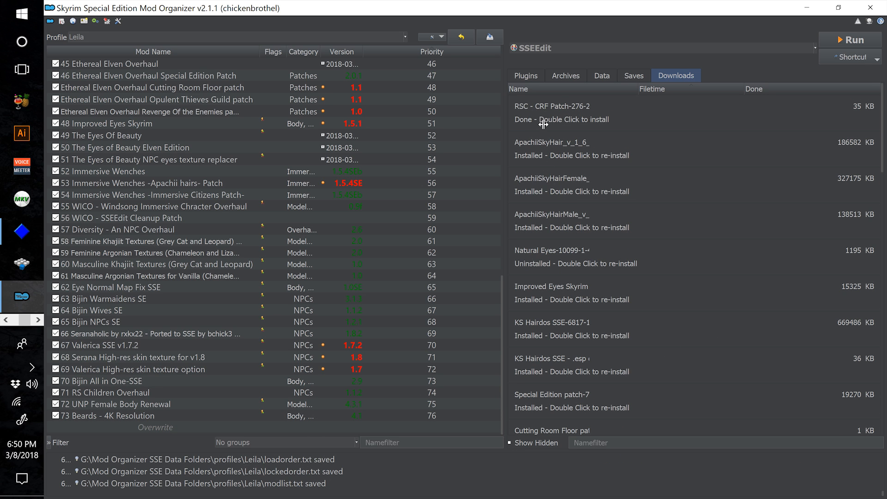
mouse_move(554, 119)
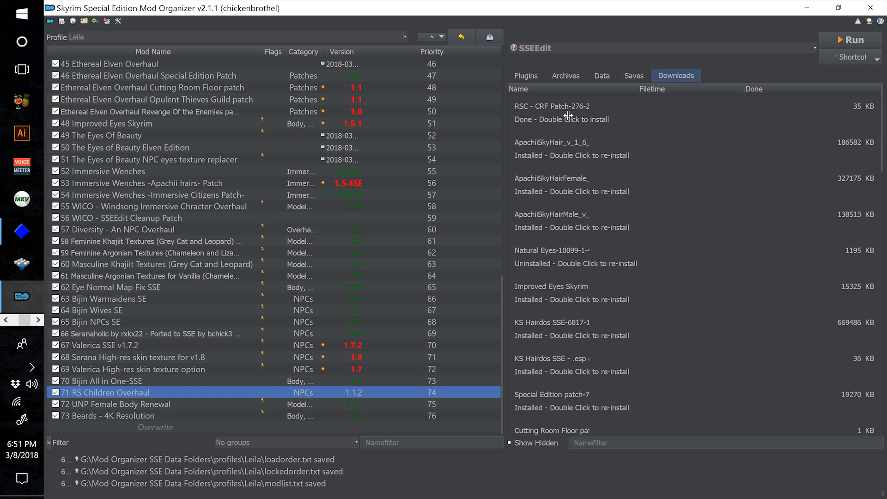
double_click(568, 116)
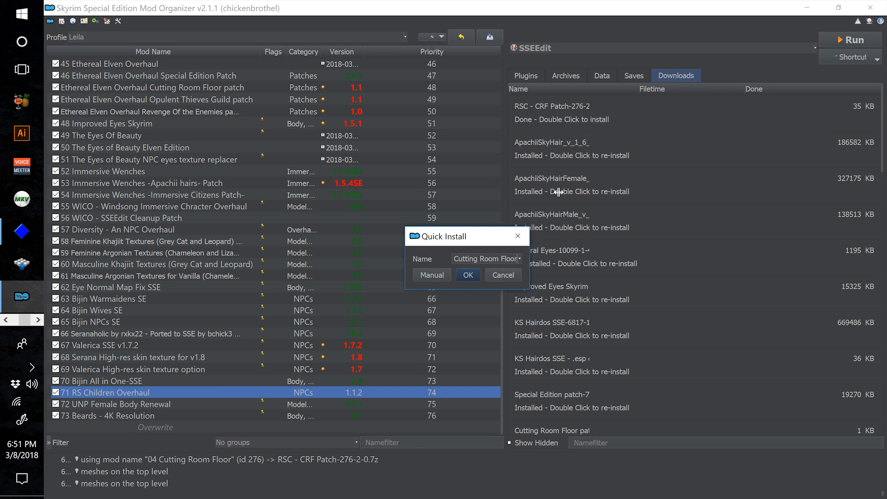
left_click(517, 289)
left_click(487, 323)
left_click_drag(572, 287, 467, 293)
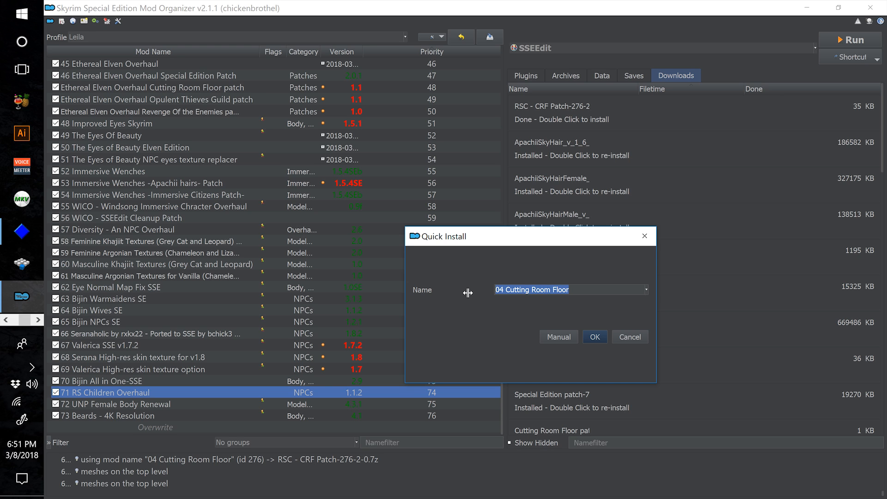
type("RS Children -")
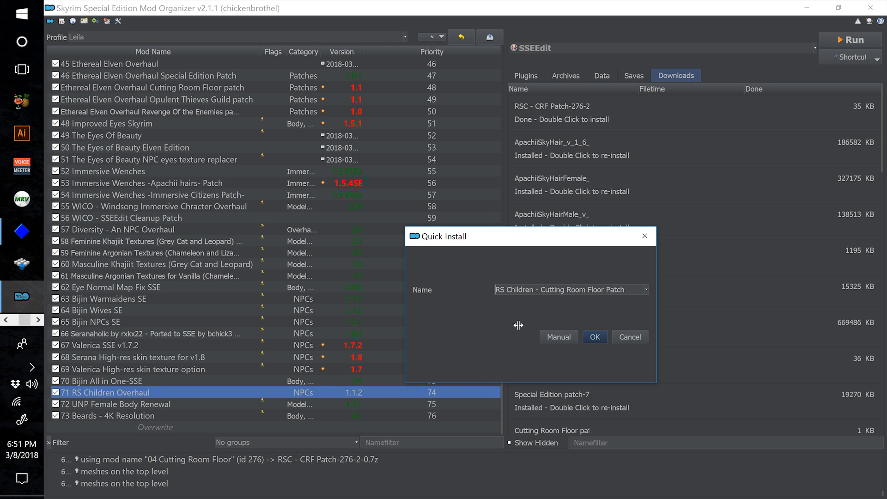
type("72")
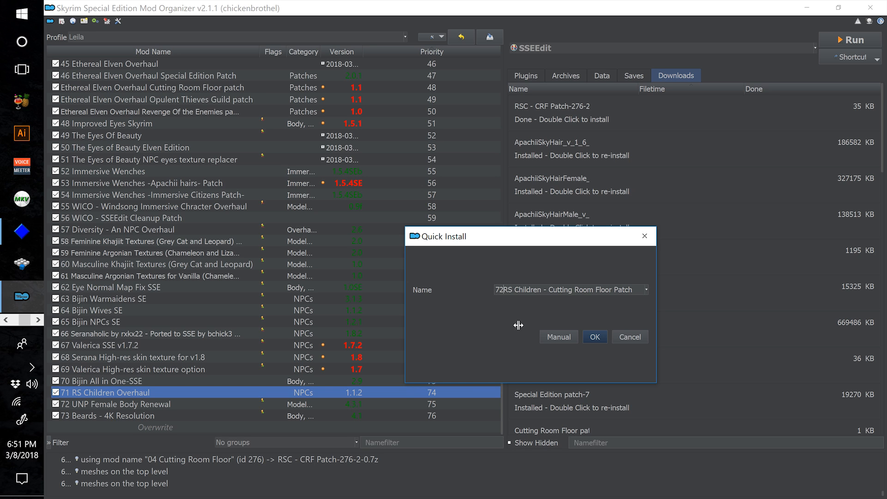
left_click(594, 337)
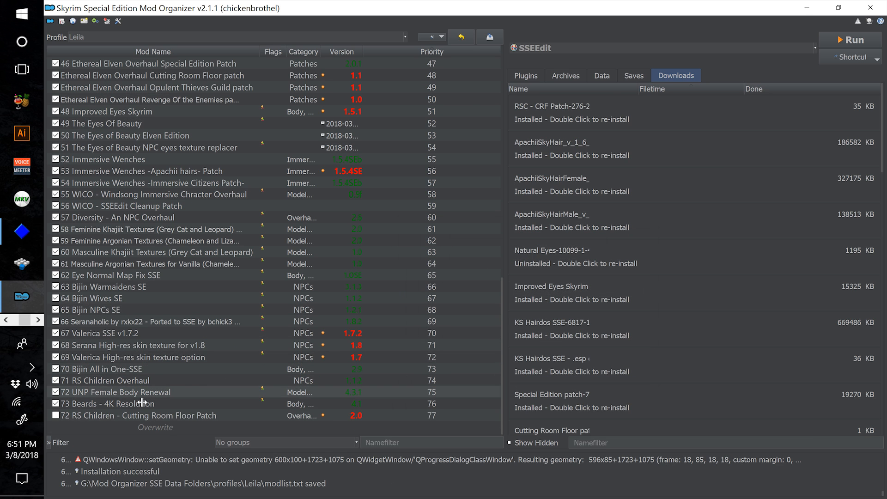
- Enable 72 RS Children - Cutting Room Floor Patch and move it directly below 71 RS Children Overhaul
left_click(56, 415)
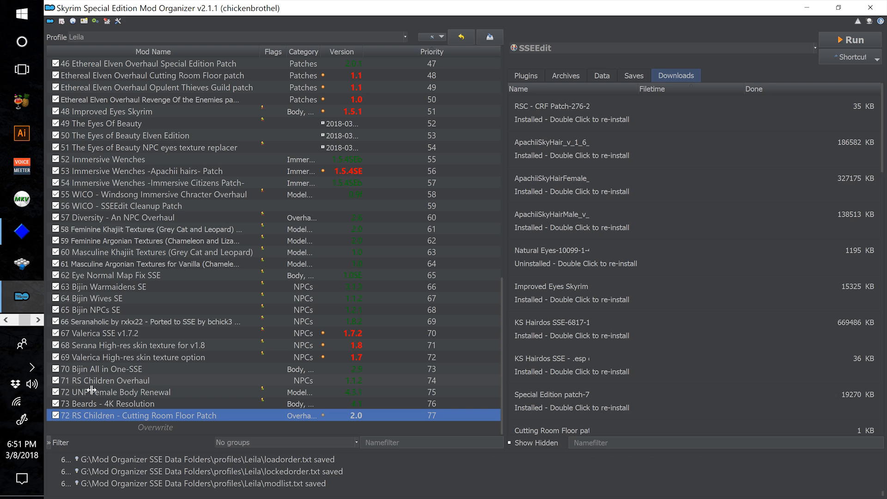
left_click_drag(101, 415, 102, 379)
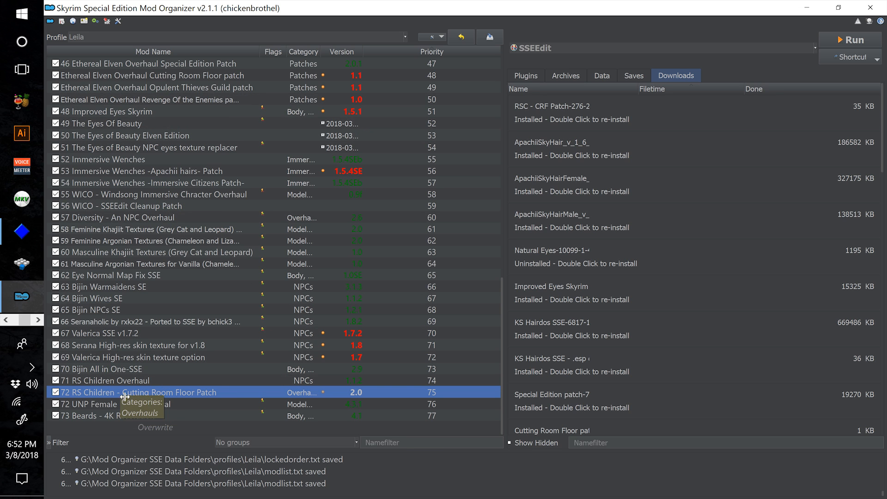
- Renumber the UNP Female Body Renewal mod as 73 UNP Female Body Renewal
left_click(73, 406)
left_click(73, 407)
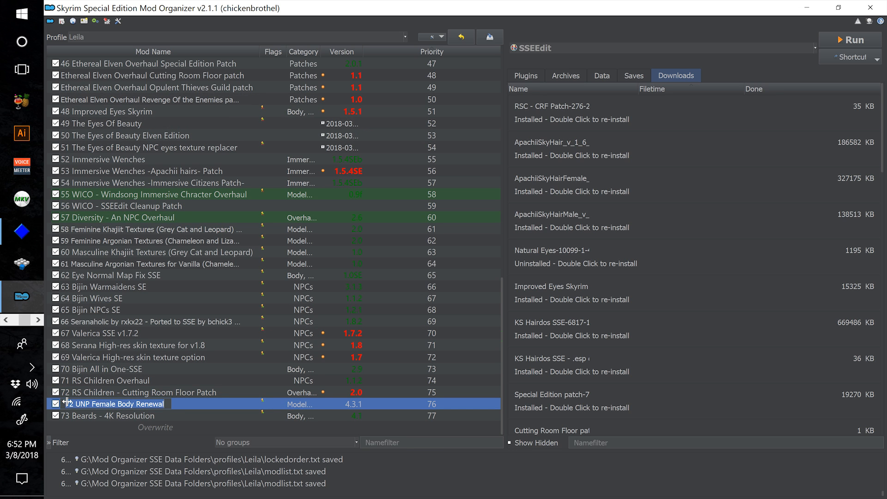
left_click(71, 403)
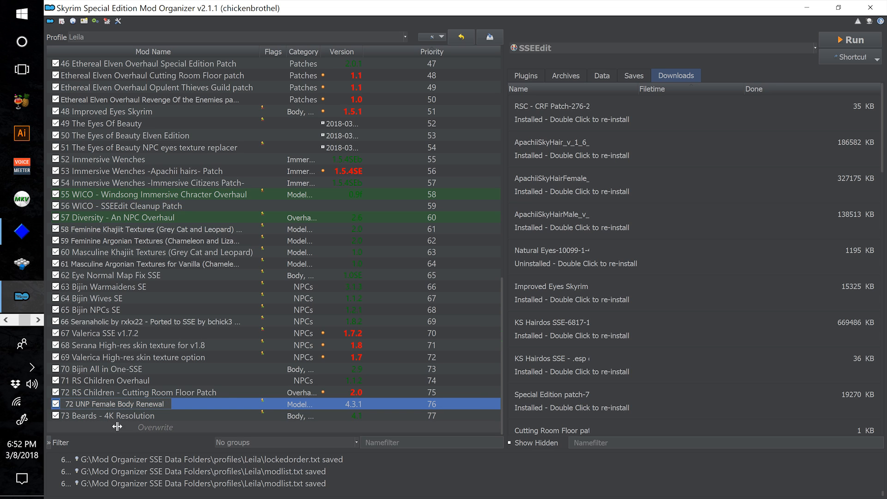
key("BackSpace")
type("3")
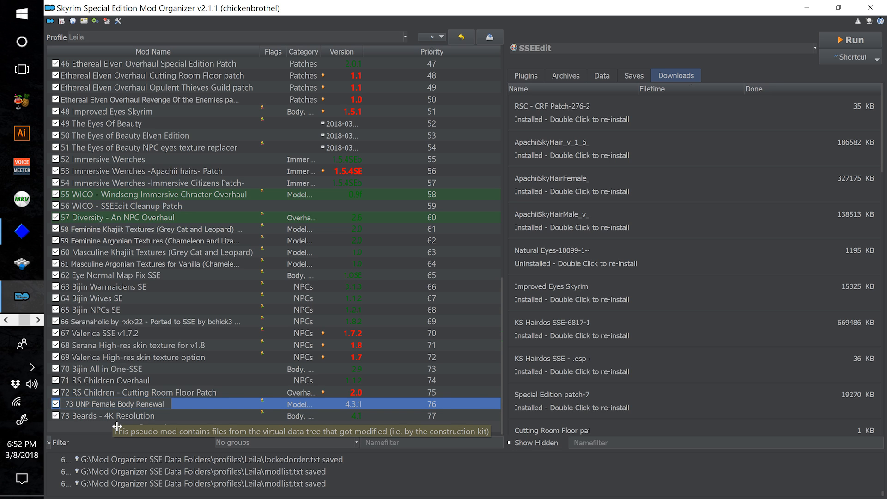
- Rename the Beards mod as 74 Beards - 4K Resolution
left_click(82, 421)
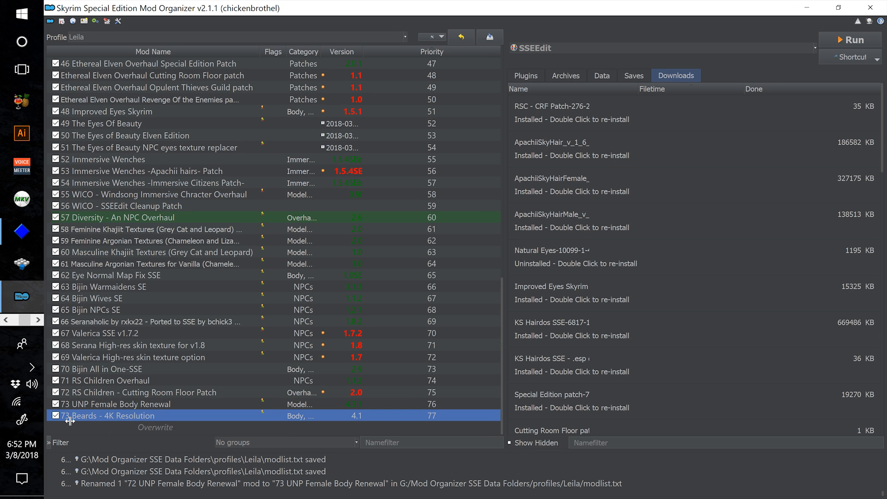
left_click(64, 415)
left_click(79, 413)
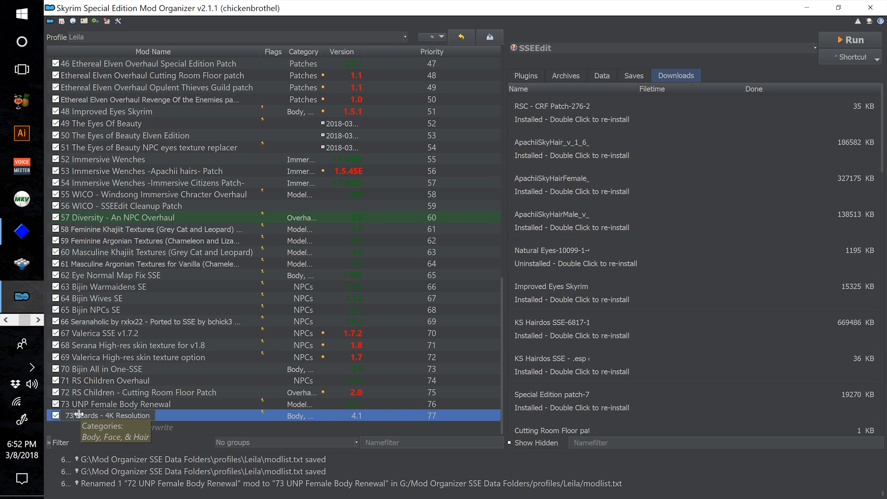
key("BackSpace")
type("4")
key("Return")
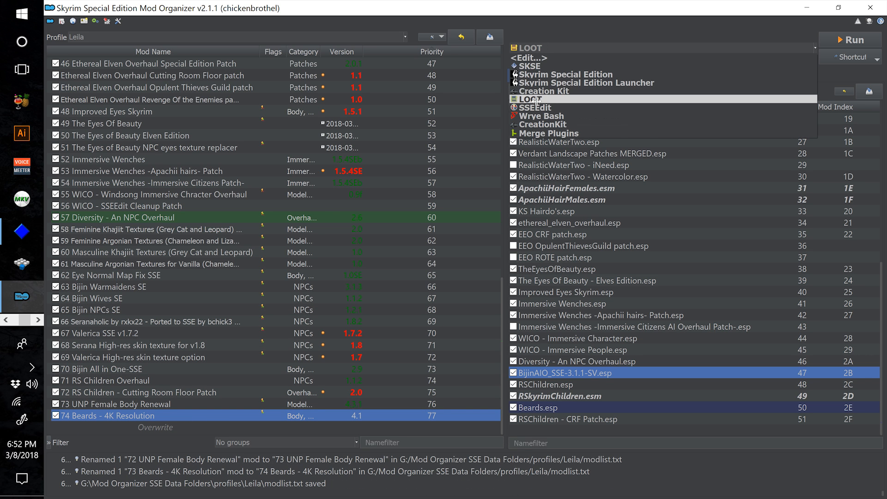
- Run LOOT from Mod Organizer, sort the load order, apply the sorted order and close LOOT
left_click(535, 100)
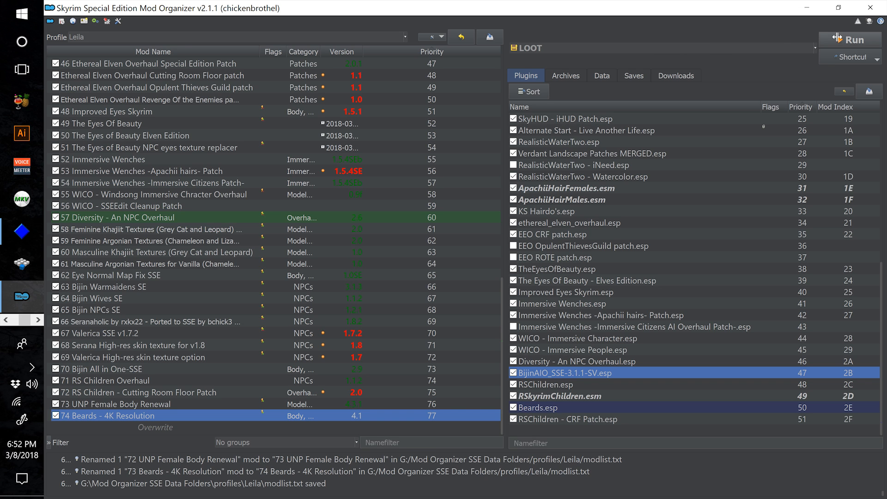
left_click(837, 38)
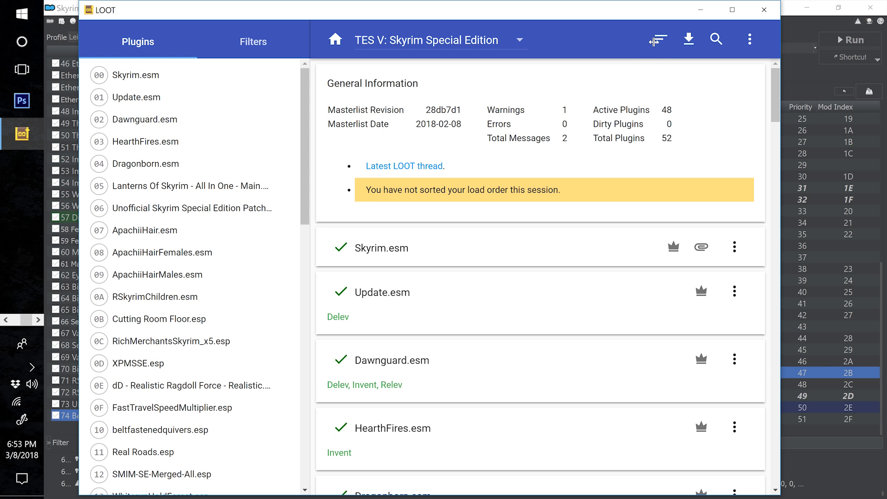
left_click(658, 41)
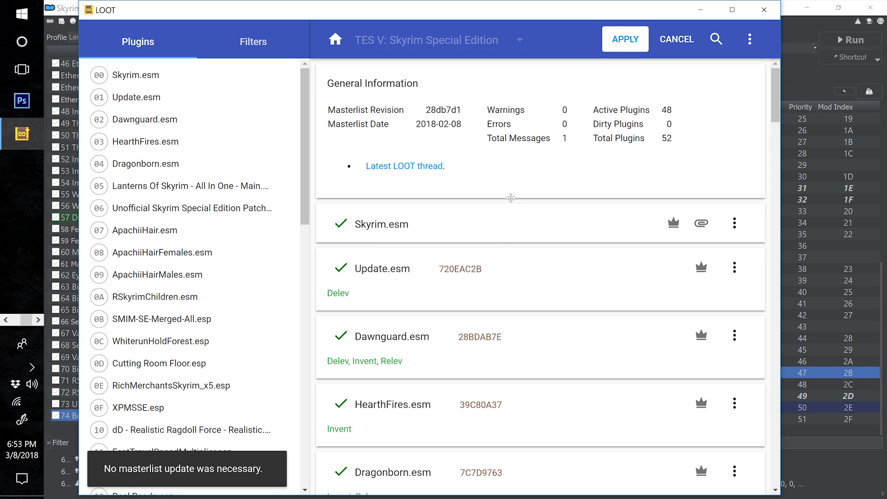
left_click(613, 50)
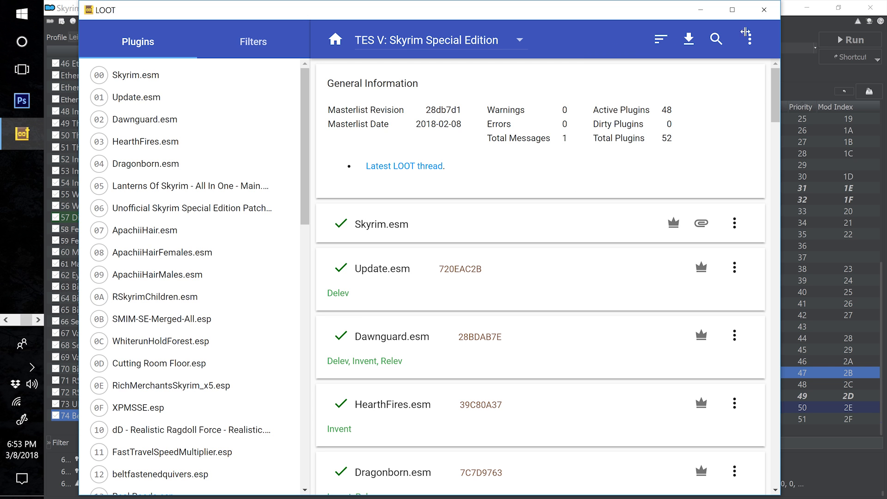
left_click(763, 13)
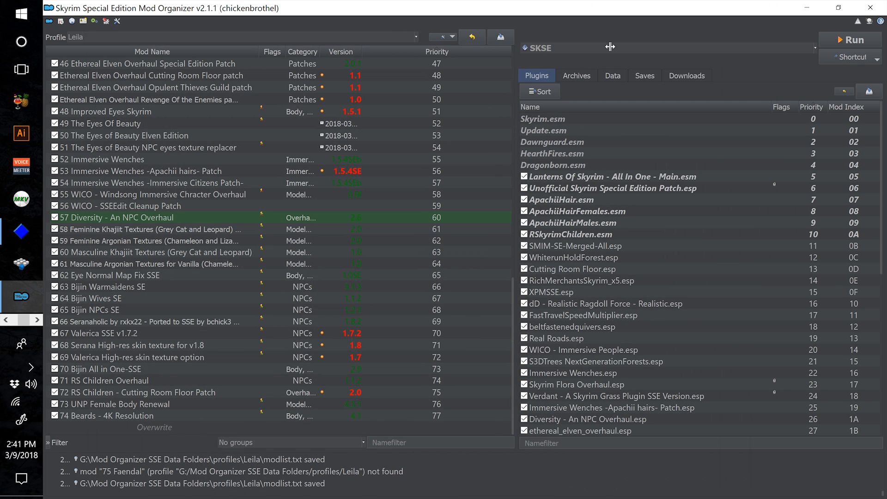
- Launch the game through SKSE to check Faendal's appearance, and quit it from the journal's System page
left_click(615, 47)
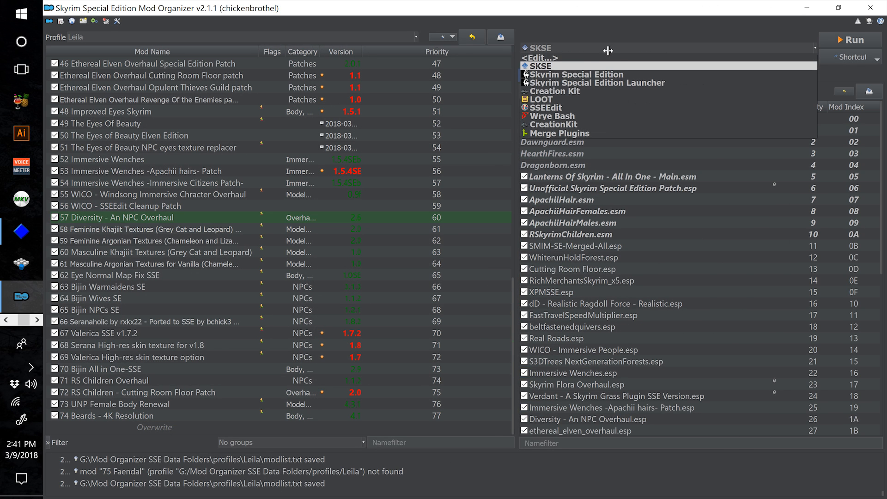
left_click(581, 66)
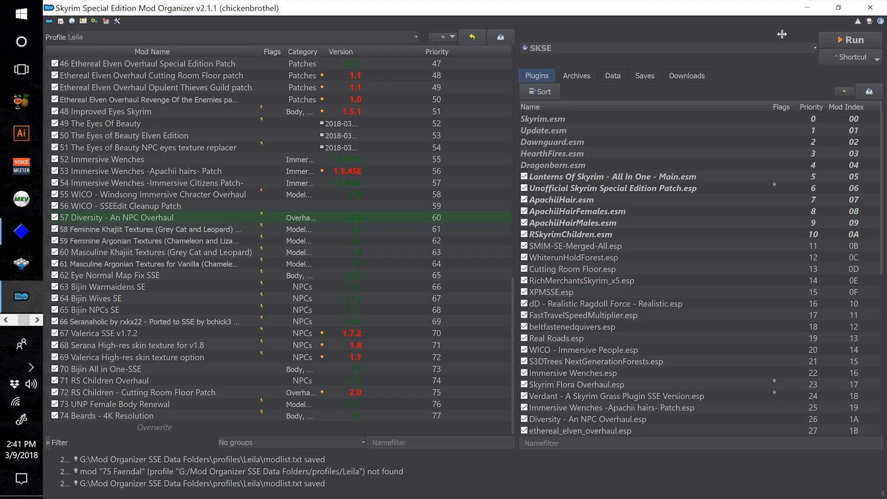
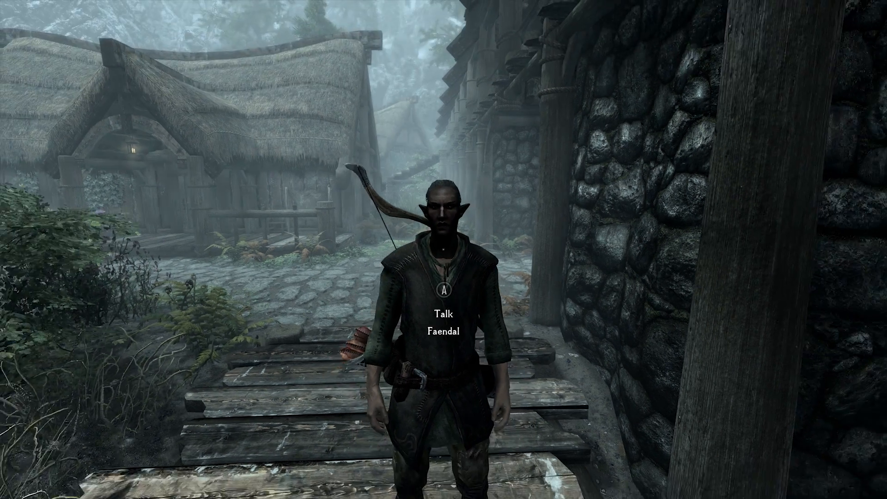
key("j")
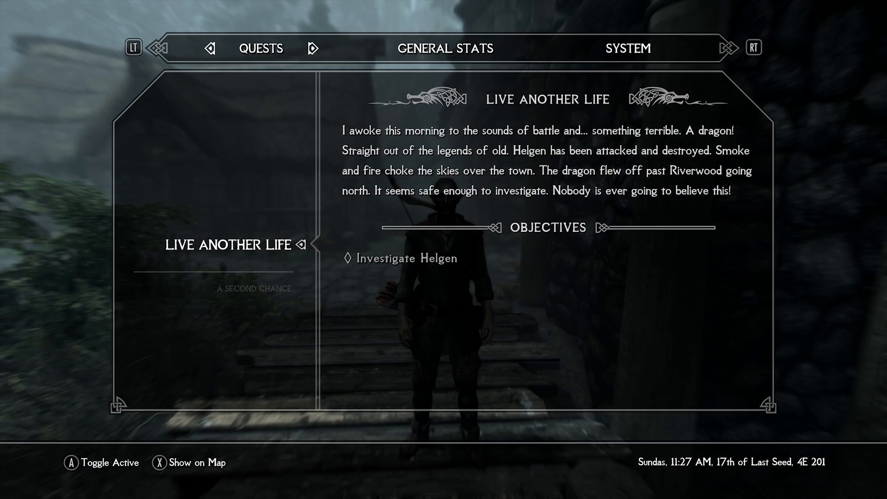
key("Right")
key("Right")
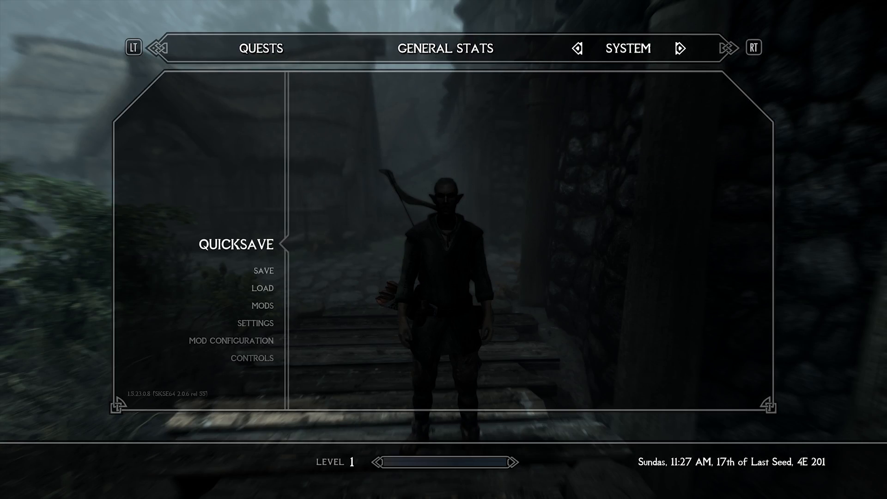
key("Down")
key("Down")
key("Down")
key("Down")
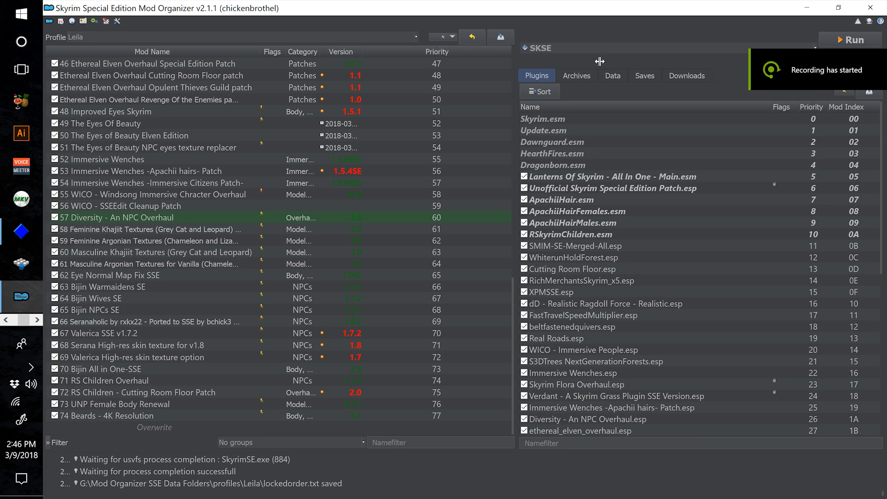
- Run SSEEdit from Mod Organizer and deselect all plugins in its plugin selection
left_click(595, 49)
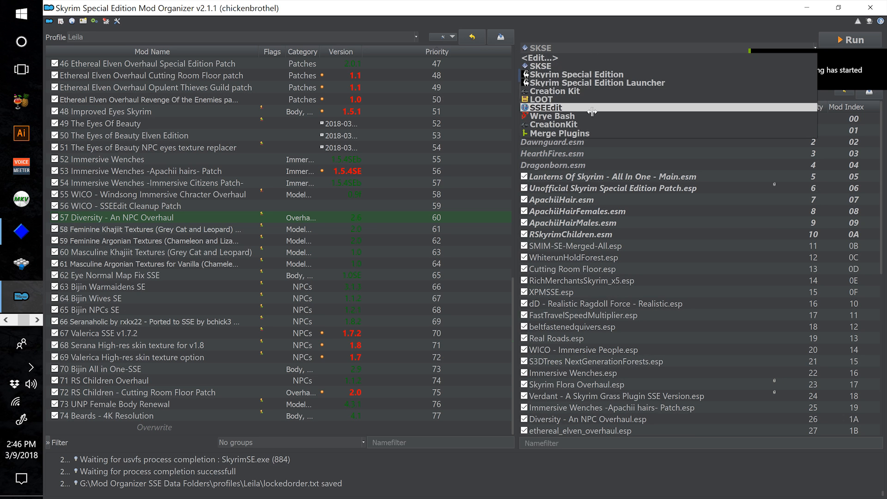
left_click(591, 109)
left_click(850, 40)
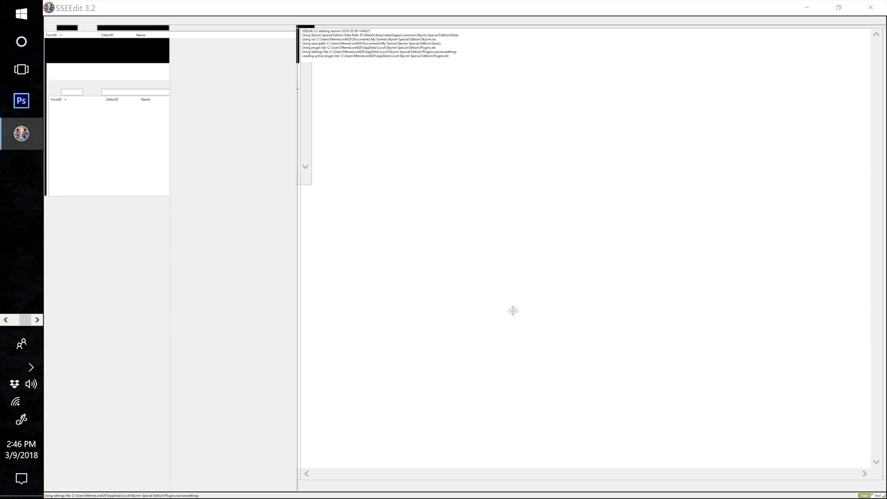
right_click(493, 271)
left_click(509, 293)
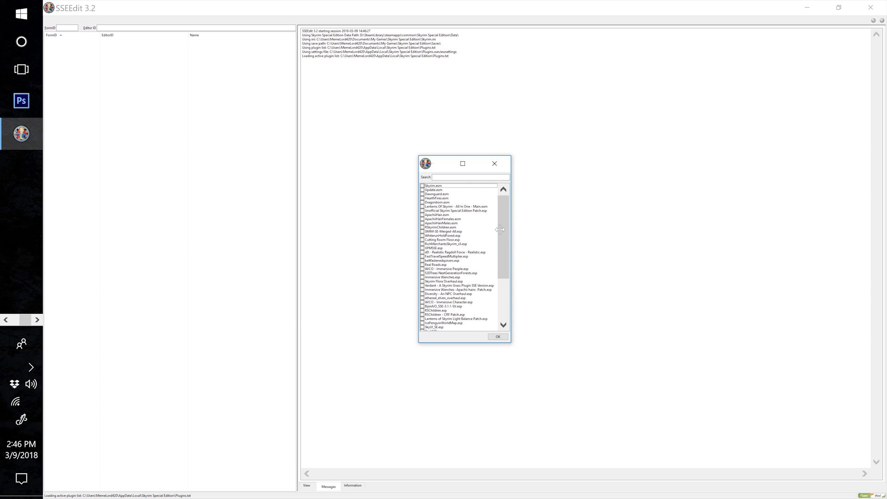
- Select Diversity - An NPC Overhaul.esp, ethereal_elven_overhaul.esp, WICO - Immersive Character.esp, BijinAIO_SSE-3.1.1-SV.esp, RSChildren.esp and RSChildren - CRF Patch.esp for loading
left_click_drag(507, 229, 502, 293)
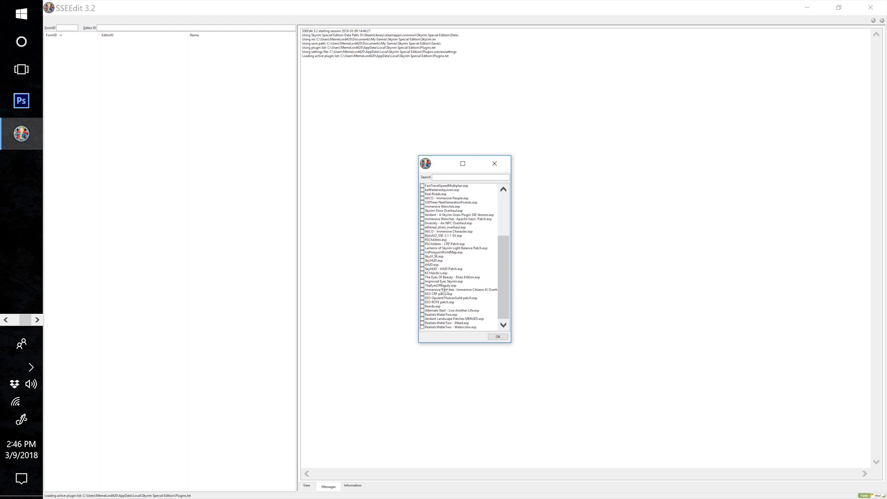
scroll(499, 266, "up", 1)
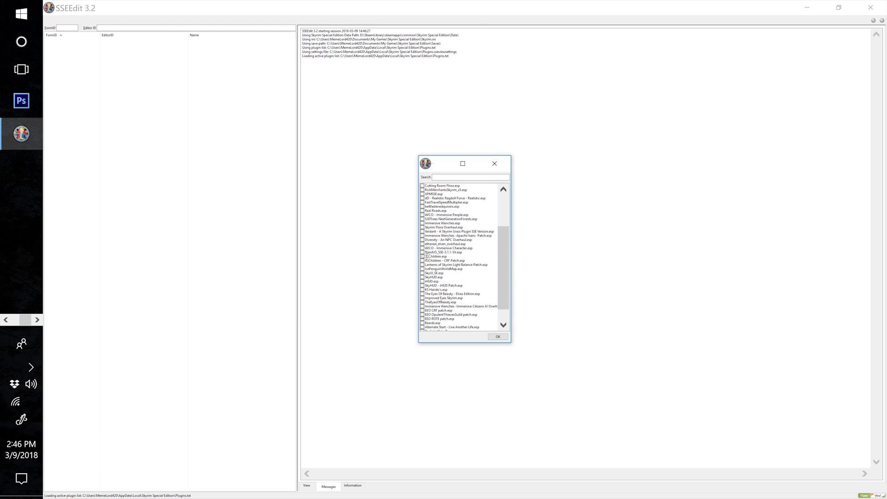
left_click(426, 249)
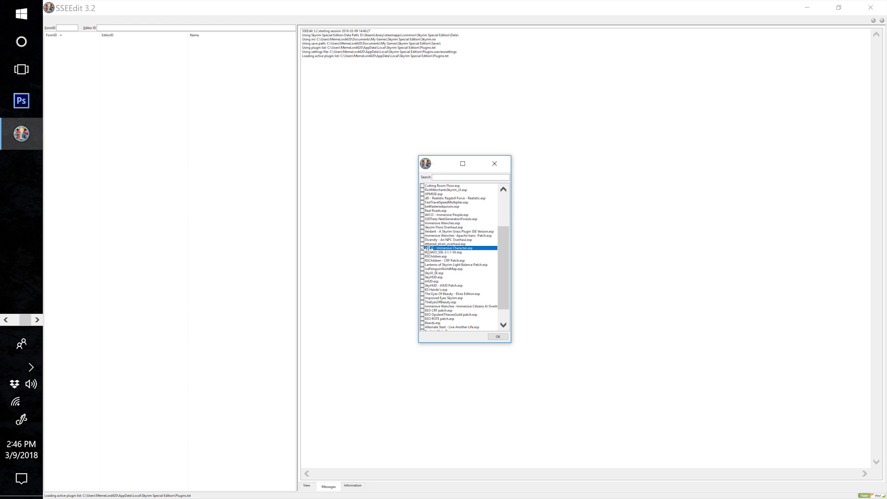
left_click(424, 244)
left_click(424, 239)
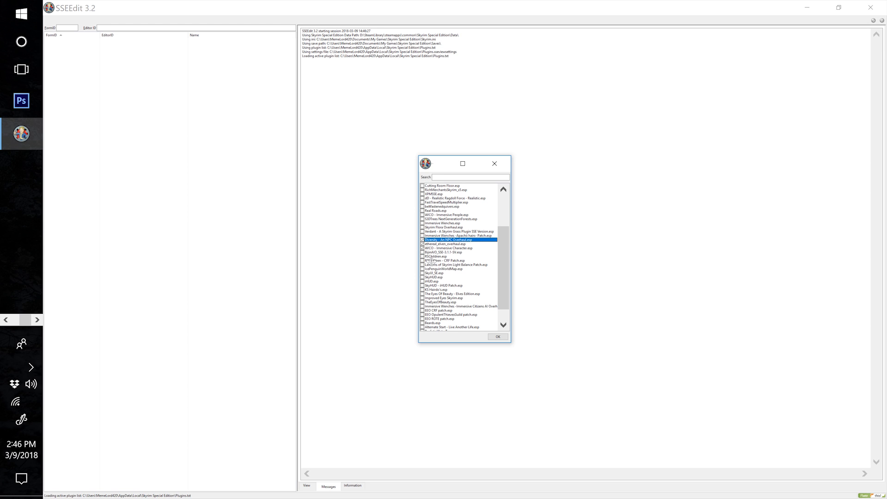
left_click(422, 252)
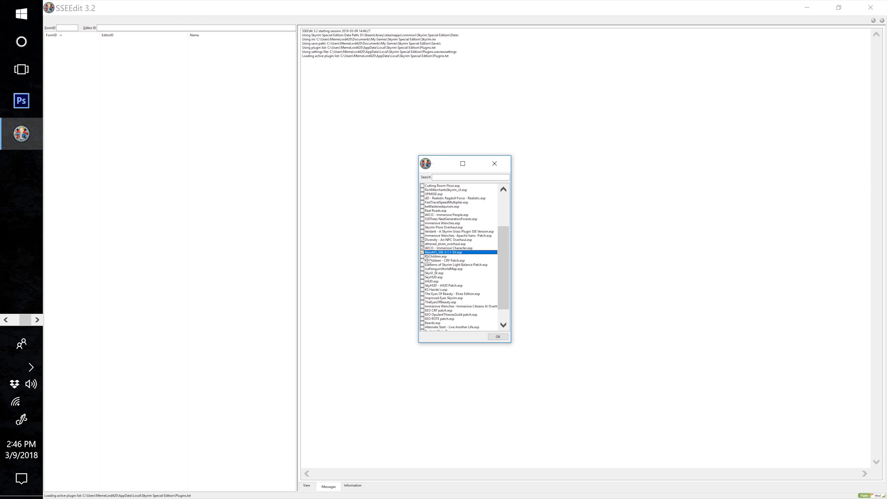
left_click(422, 256)
left_click(422, 260)
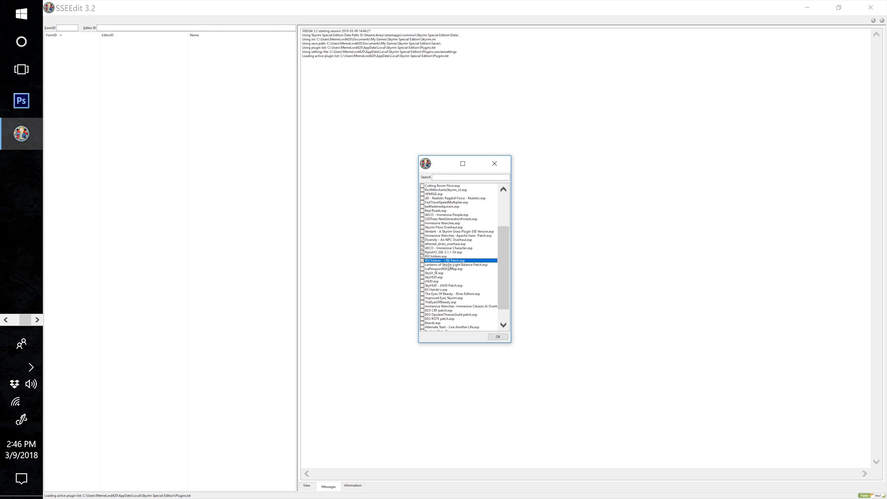
- Add Unofficial Skyrim Special Edition Patch.esp, Cutting Room Floor.esp, RSkyrimChildren.esm, WICO - Immersive People.esp and EEO CRF patch.esp to the selection and load the chosen plugins
left_click_drag(503, 280, 504, 244)
left_click(446, 210)
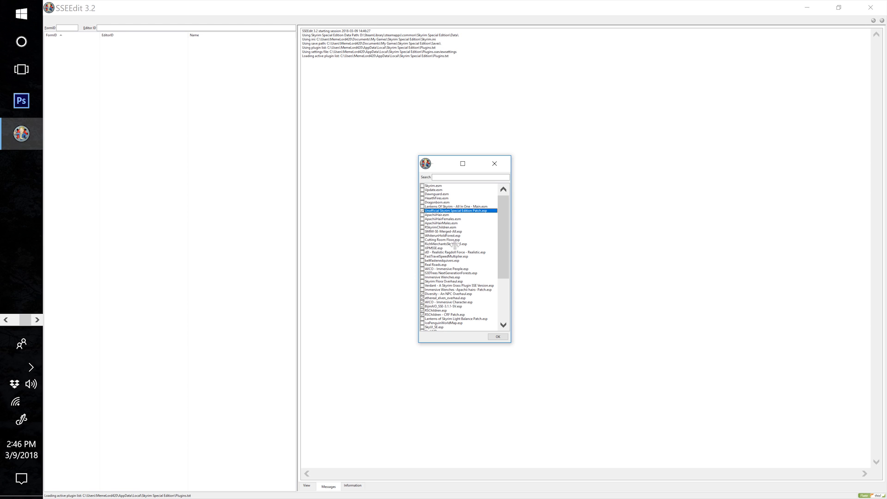
left_click(422, 240)
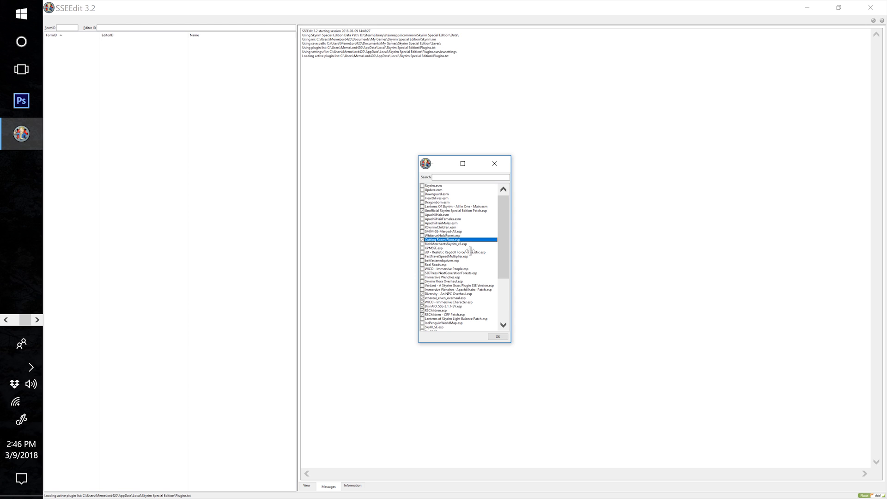
left_click(422, 227)
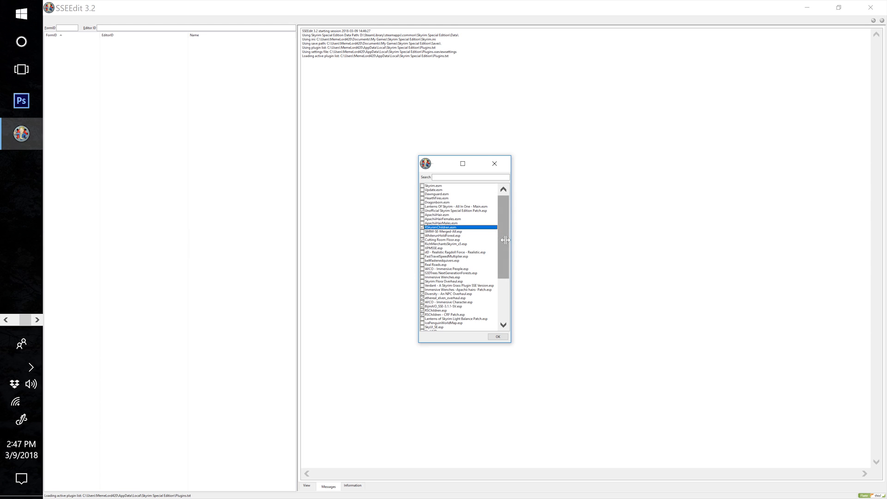
left_click_drag(505, 240, 509, 280)
left_click(422, 236)
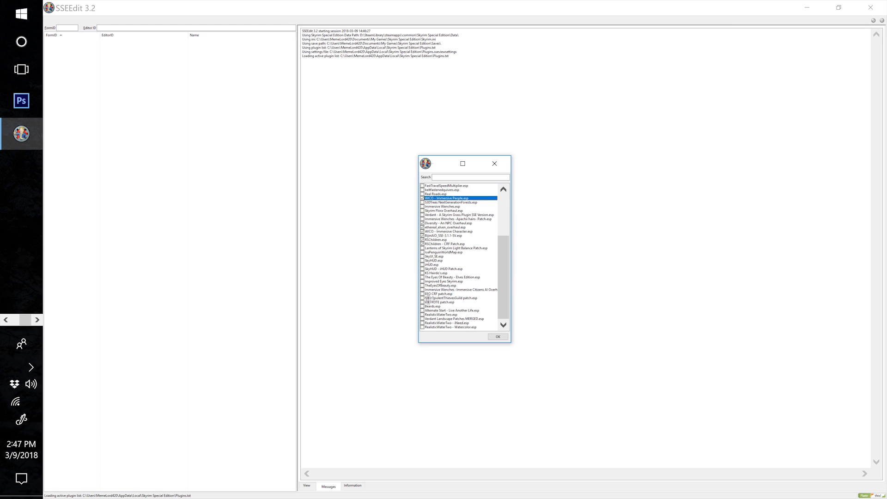
left_click(423, 294)
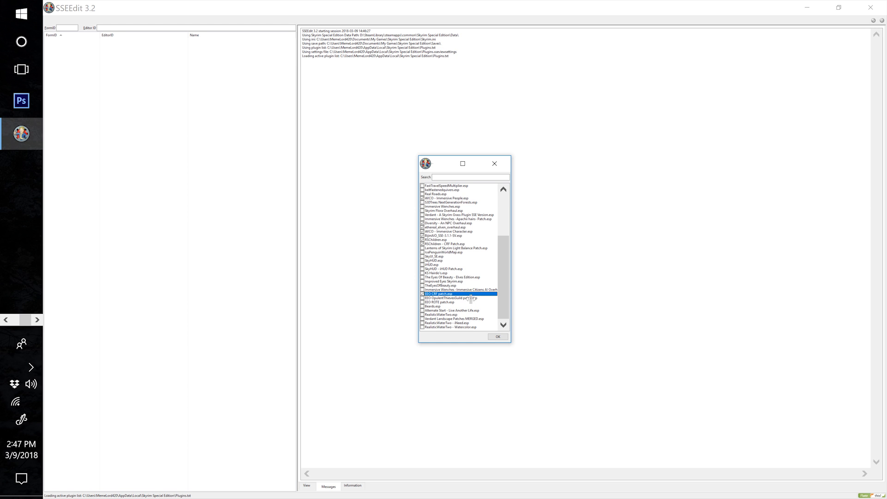
left_click(497, 336)
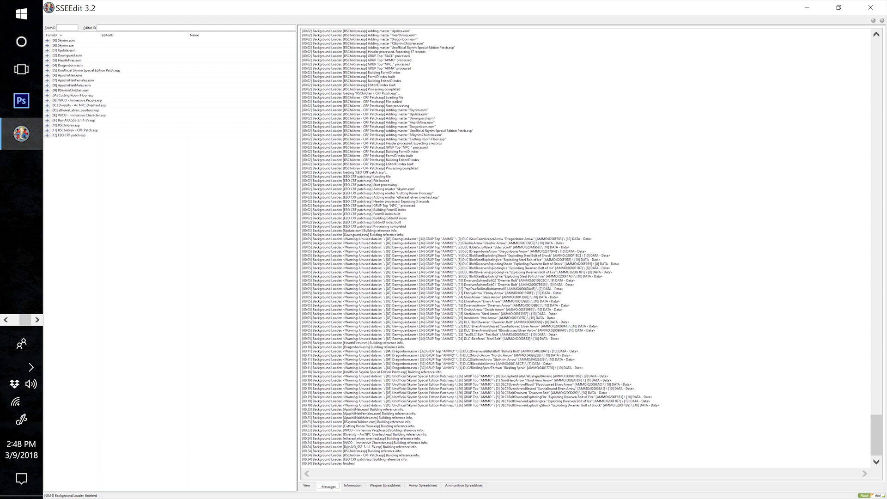
- Open Faendal's record among the Non-Player Character (Actor) entries of ethereal_elven_overhaul.esp
left_click(47, 111)
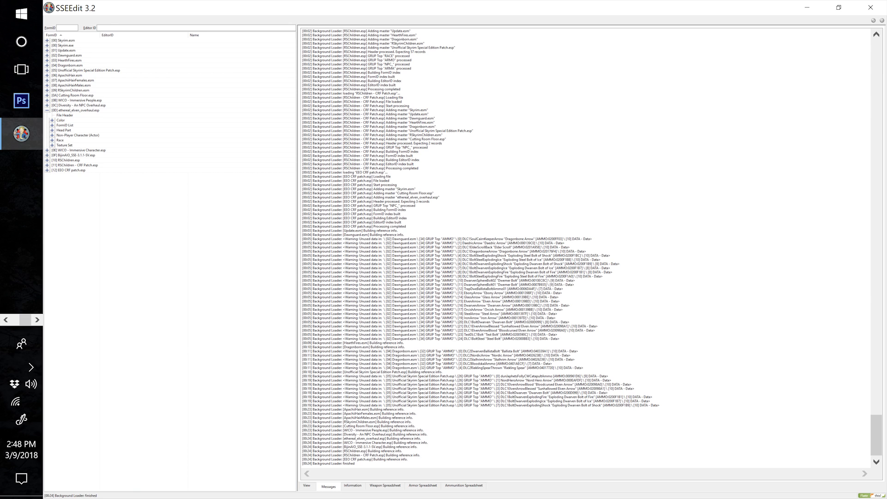
left_click(52, 135)
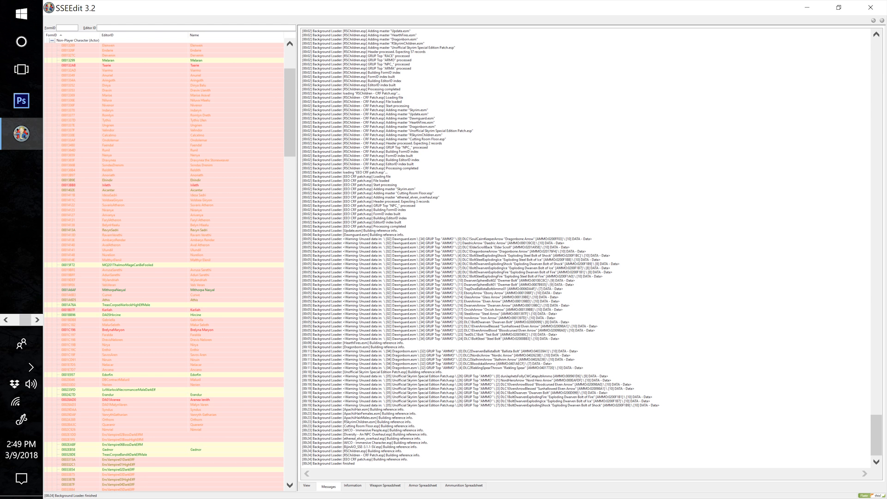
left_click(108, 145)
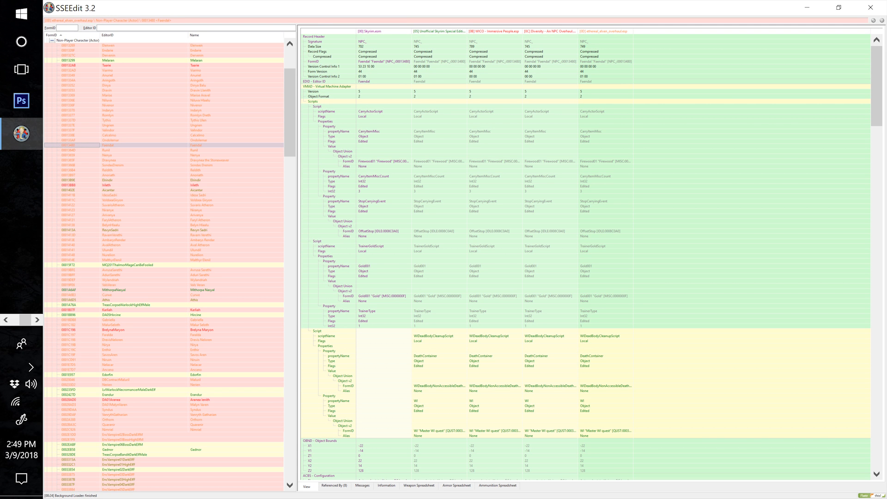
scroll(164, 263, "down", 3)
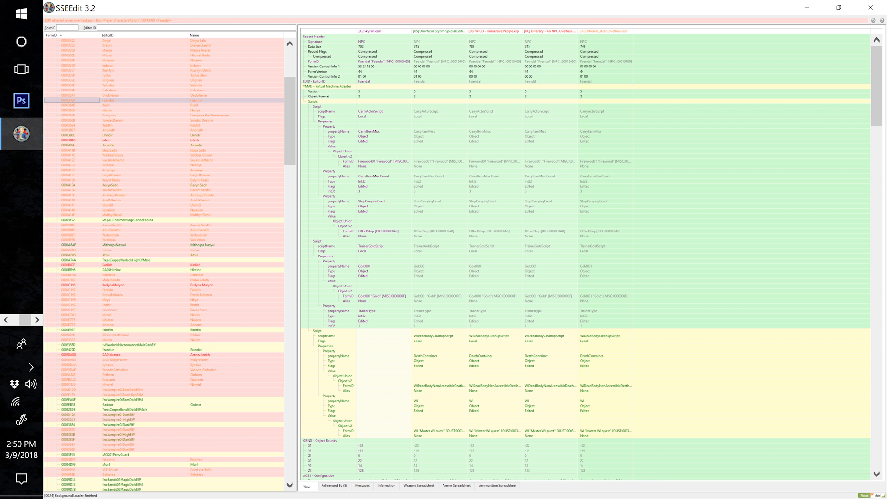
- Compare Faendal's record across the overriding plugins, examining head parts, head texture, face morph, tint layers, factions, items and skills
left_click_drag(876, 86, 876, 290)
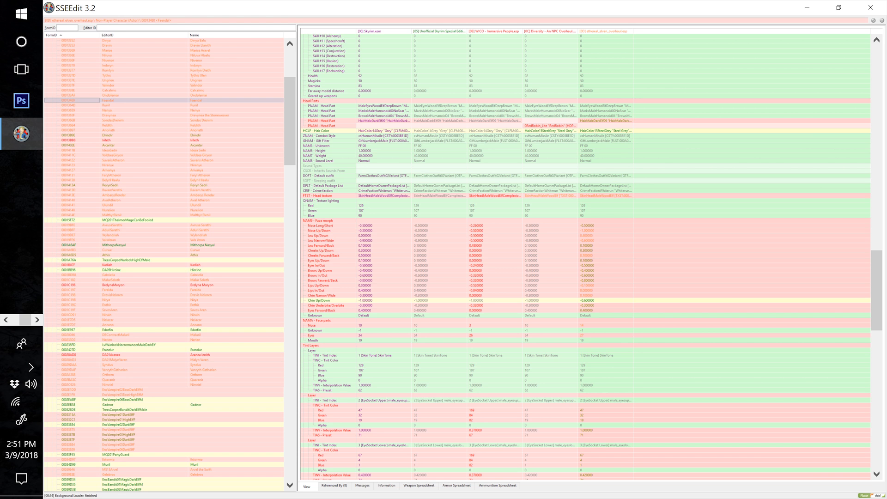
scroll(591, 258, "down", 3)
scroll(591, 250, "down", 1)
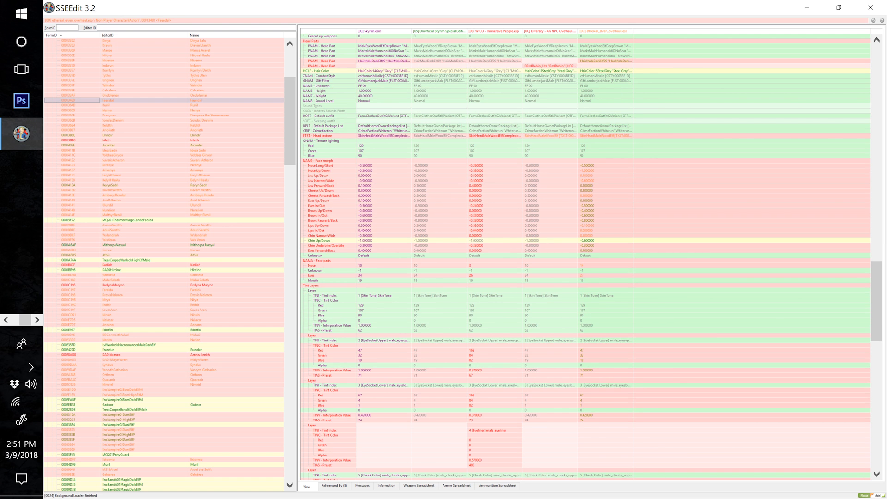
left_click_drag(876, 301, 876, 86)
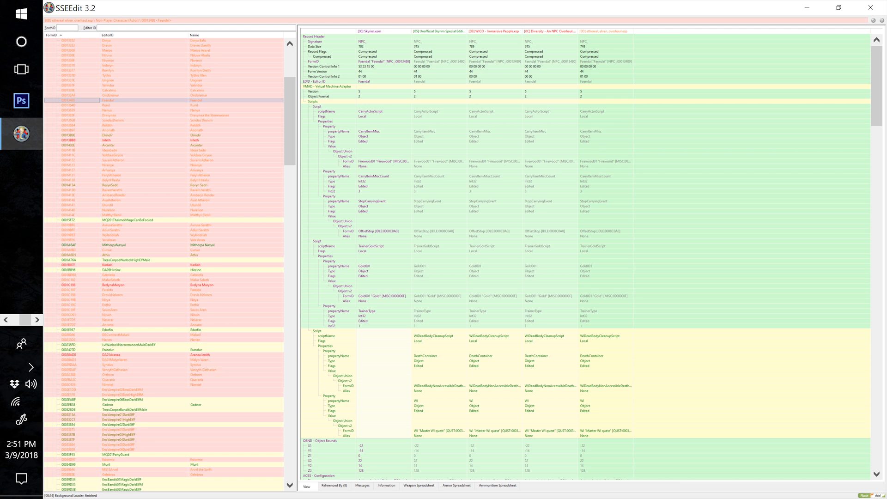
scroll(585, 254, "down", 20)
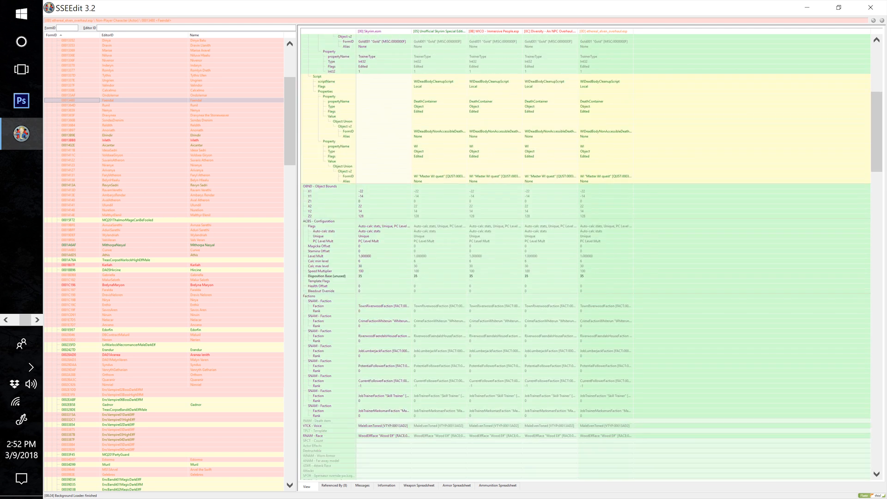
scroll(586, 254, "down", 20)
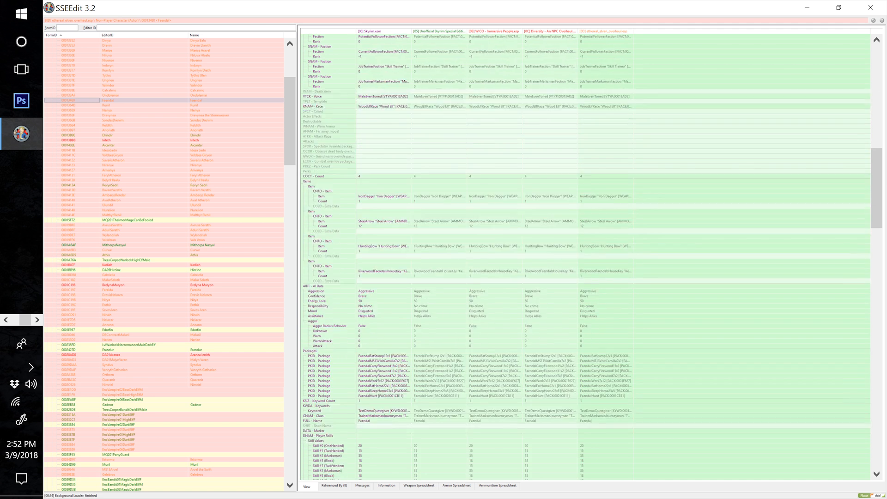
scroll(586, 254, "down", 10)
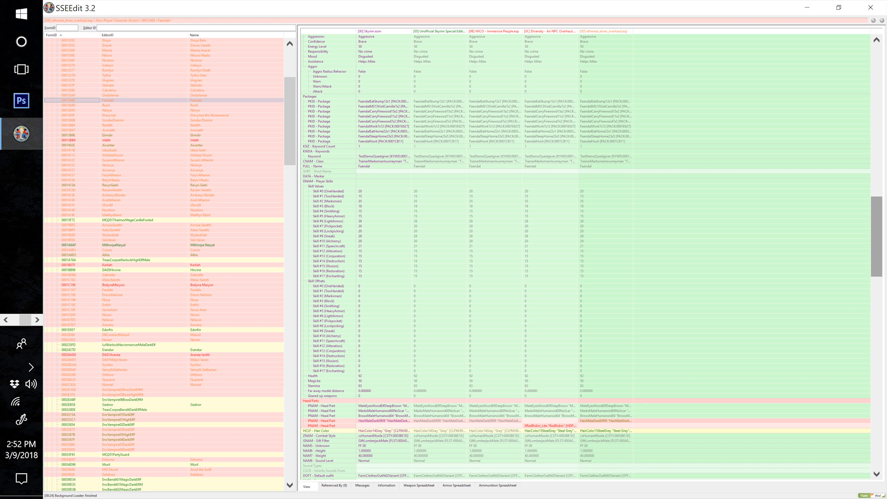
left_click_drag(876, 236, 876, 85)
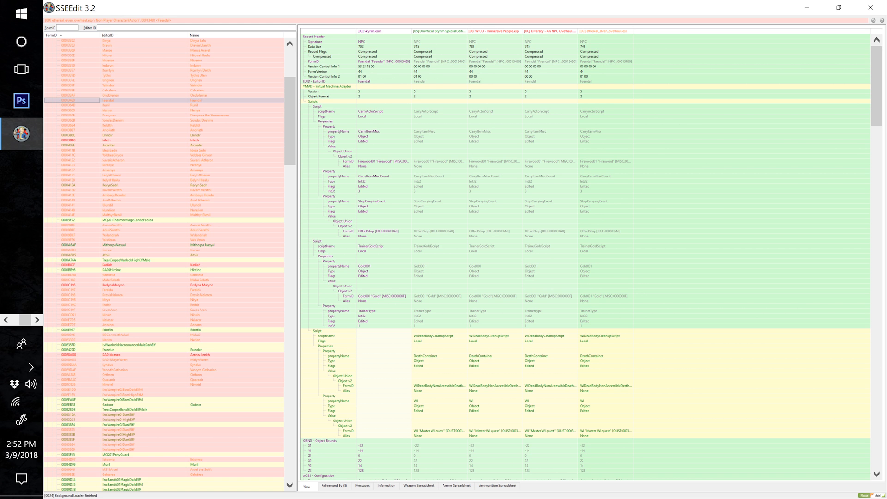
- Expand the Non-Player Character (Actor) entries of Diversity - An NPC Overhaul.esp
left_click_drag(290, 121, 289, 93)
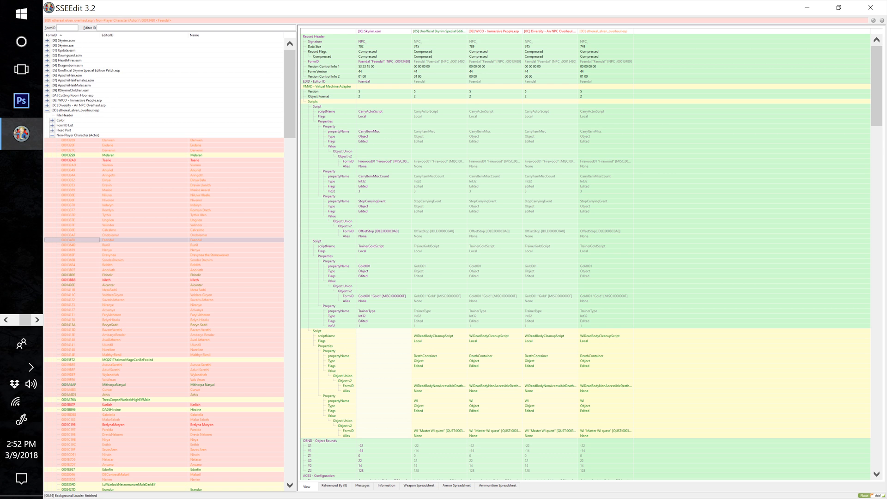
left_click(47, 105)
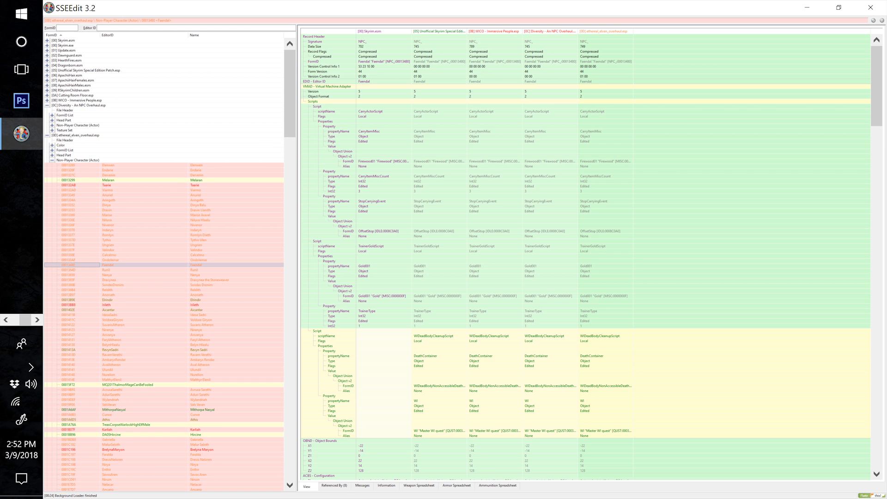
left_click(52, 125)
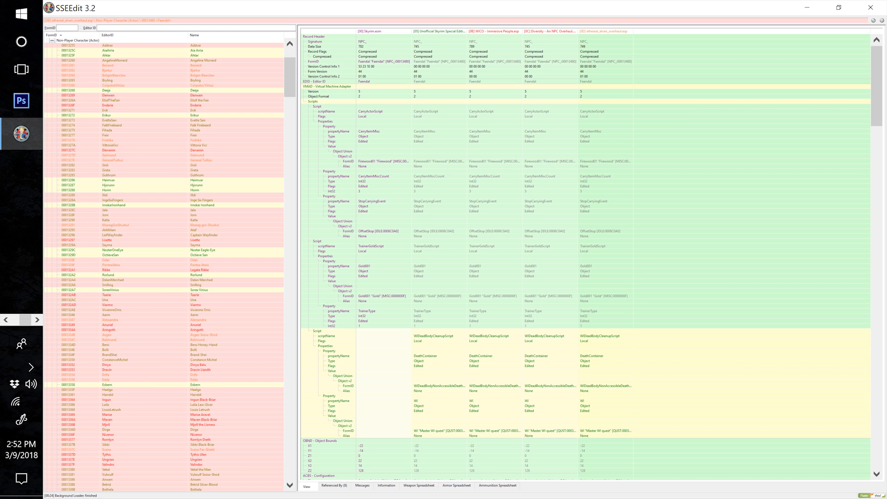
- Copy Faendal's record from Diversity - An NPC Overhaul.esp as an override into a new plugin named Faendal Fix, accepting the required masters
left_click_drag(290, 77, 289, 112)
left_click(108, 275)
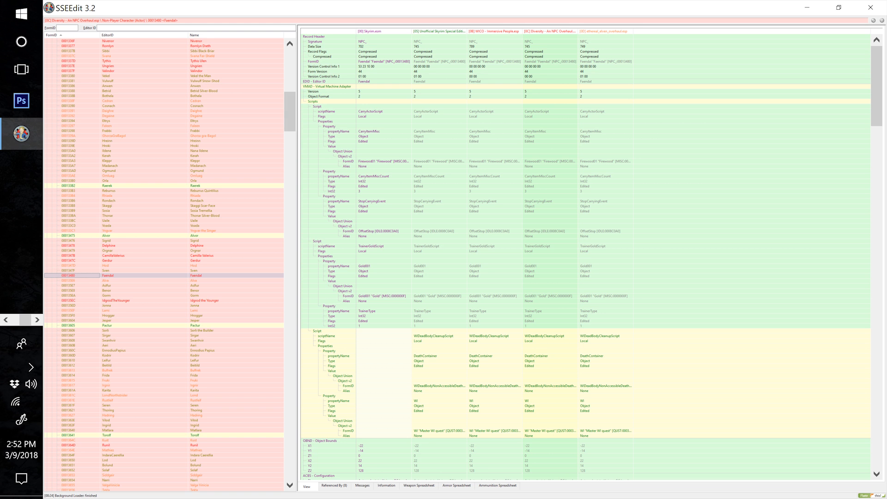
mouse_move(290, 111)
left_mouse_down()
mouse_move(289, 69)
mouse_move(289, 121)
mouse_move(289, 112)
left_mouse_up()
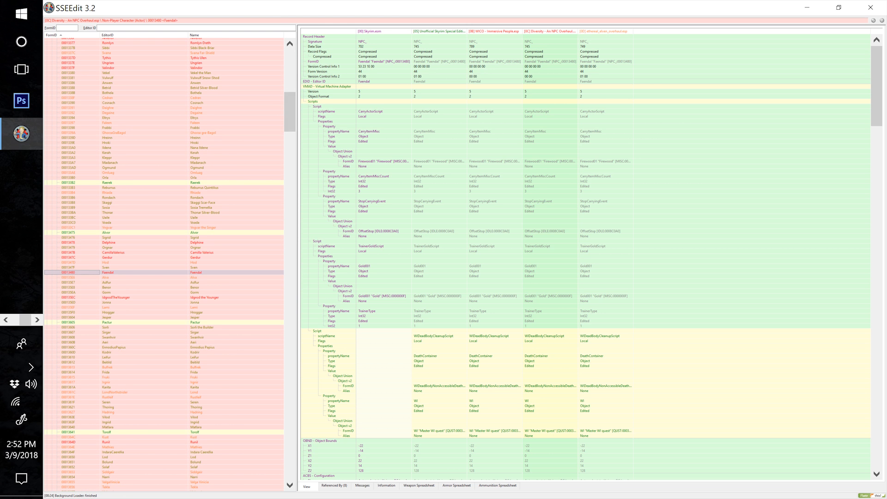
right_click(114, 272)
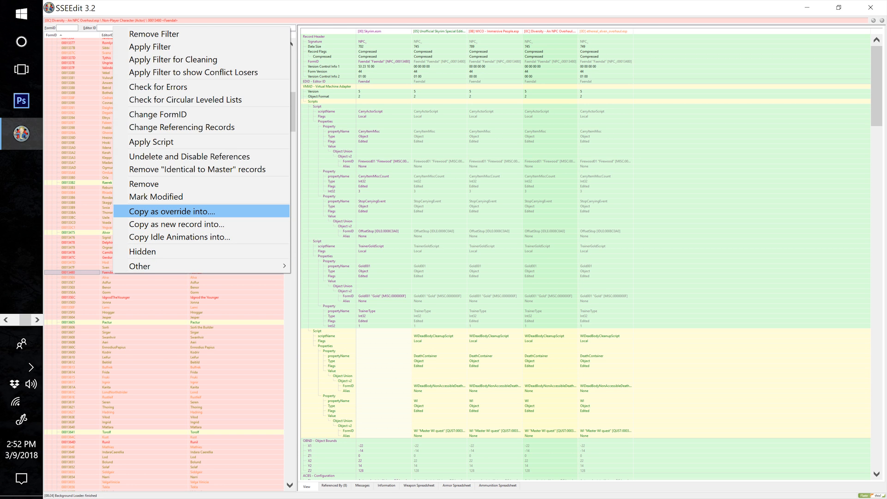
left_click(172, 211)
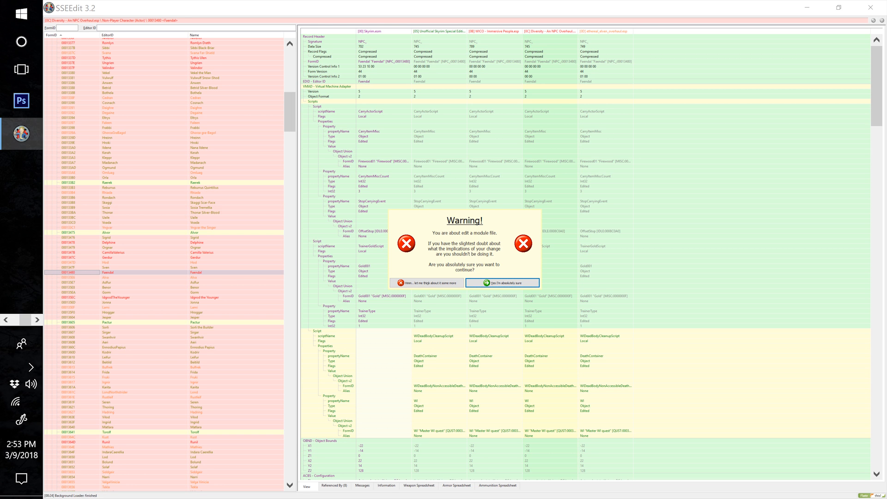
key("Return")
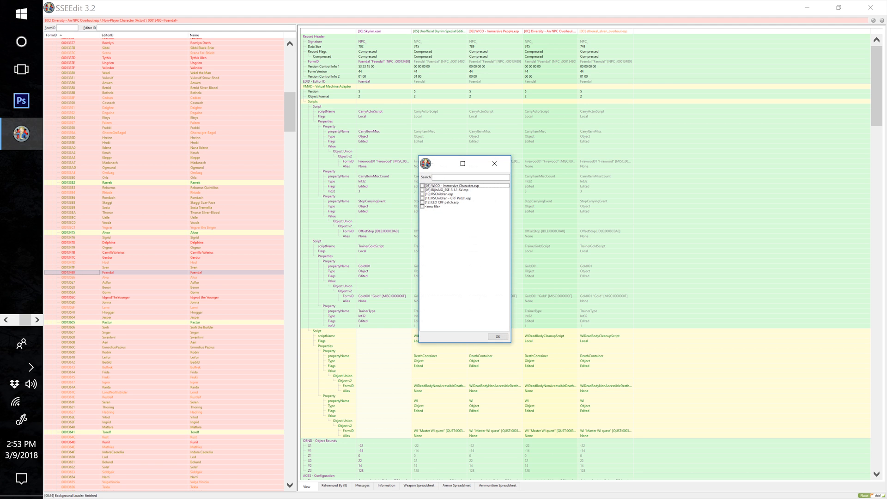
left_click(422, 206)
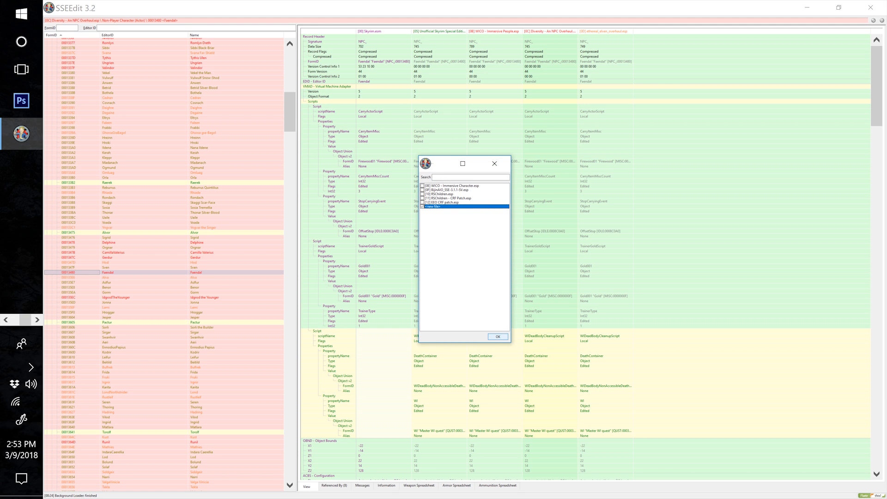
left_click(497, 336)
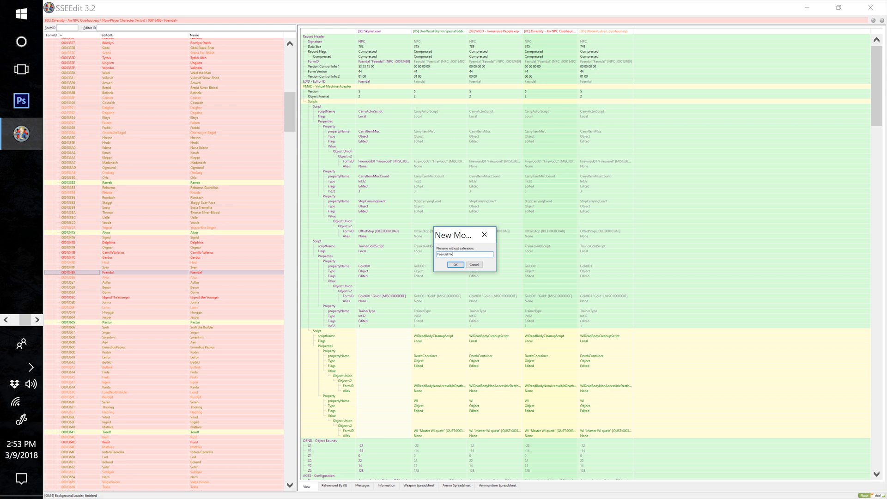
key("Return")
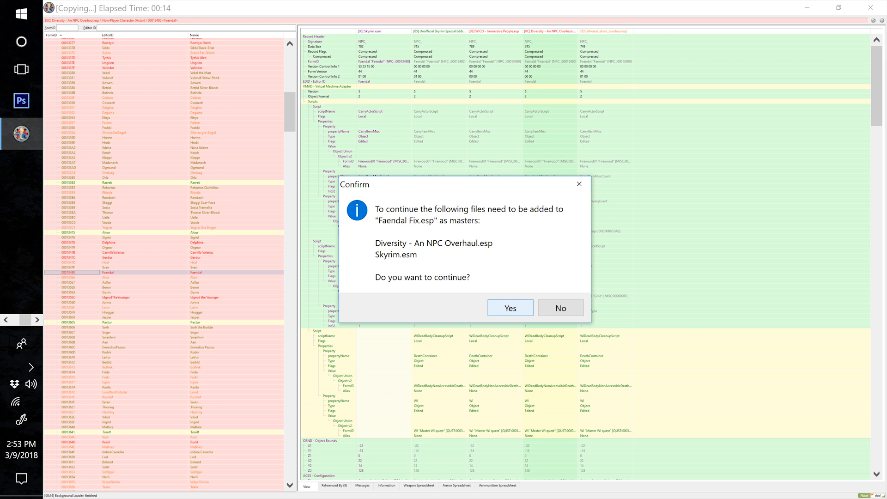
left_click(510, 307)
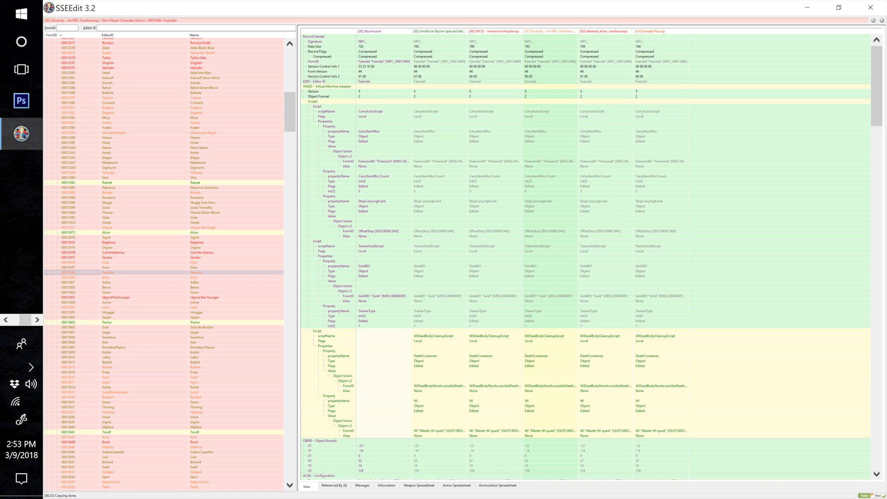
- Close SSEEdit and save Faendal Fix.esp
mouse_move(876, 85)
left_mouse_down()
mouse_move(876, 368)
mouse_move(876, 86)
left_mouse_up()
left_click(870, 8)
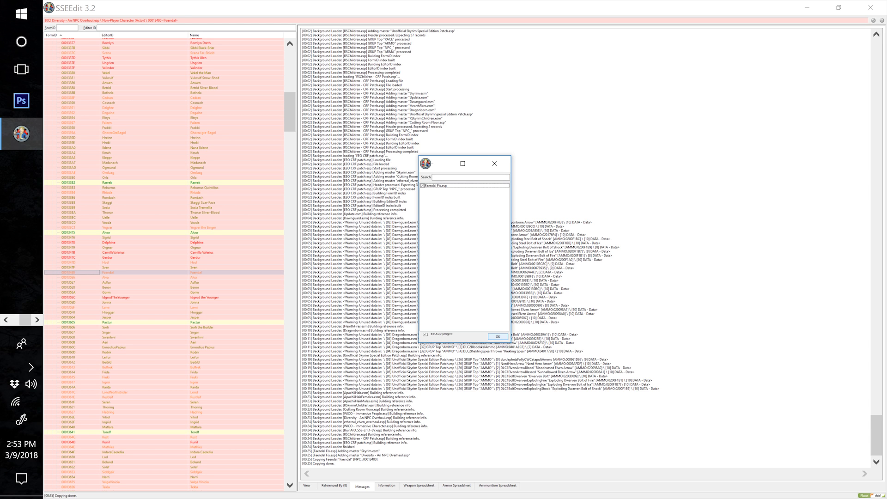
left_click(497, 336)
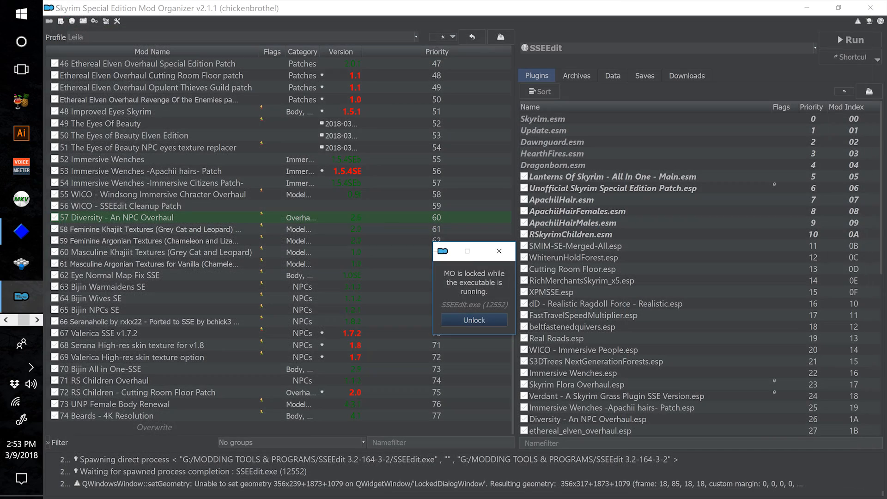
- Start creating a new mod from the files in Overwrite
right_click(301, 427)
left_click(329, 446)
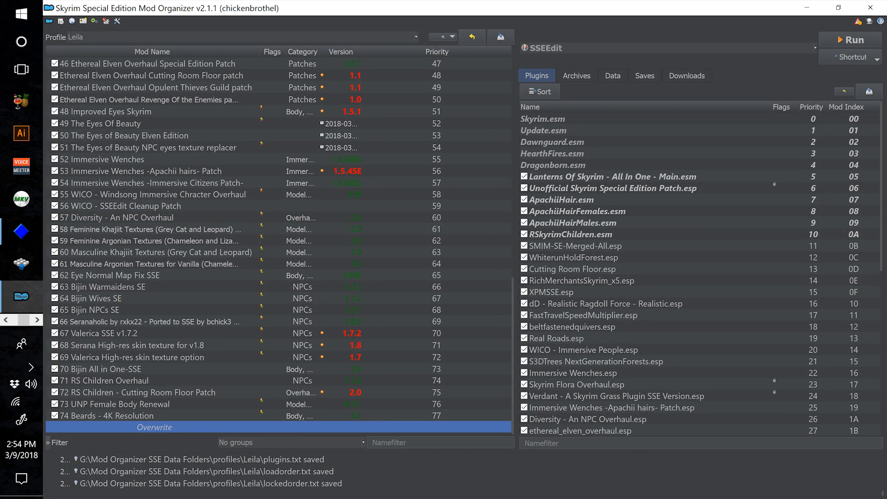
right_click(282, 427)
left_click(318, 445)
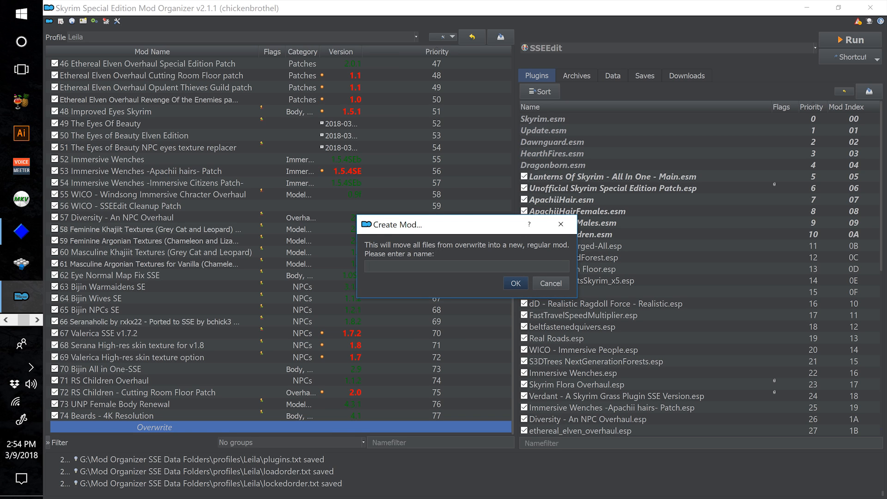
type("Faendal Fix")
key("BackSpace")
key("BackSpace")
key("BackSpace")
key("BackSpace")
key("BackSpace")
key("BackSpace")
key("BackSpace")
key("BackSpace")
key("BackSpace")
key("BackSpace")
type("NPC Face Fixes")
key("BackSpace")
key("BackSpace")
key("BackSpace")
key("BackSpace")
key("BackSpace")
key("BackSpace")
key("BackSpace")
key("BackSpace")
key("BackSpace")
key("BackSpace")
type("Black Face Fix")
key("BackSpace")
key("BackSpace")
key("BackSpace")
key("BackSpace")
key("BackSpace")
key("BackSpace")
key("BackSpace")
key("BackSpace")
key("BackSpace")
key("BackSpace")
key("BackSpace")
key("BackSpace")
key("BackSpace")
key("BackSpace")
key("BackSpace")
key("BackSpace")
key("BackSpace")
key("BackSpace")
- Name the new mod Faendal and create it
type("Faendal")
key("Return")
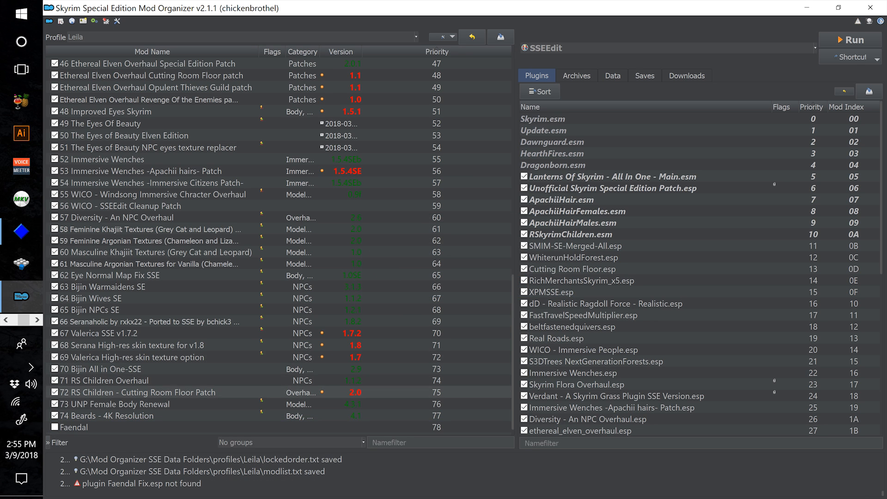
- Rename the Faendal mod to 75 Faendal and enable it
left_click(74, 416)
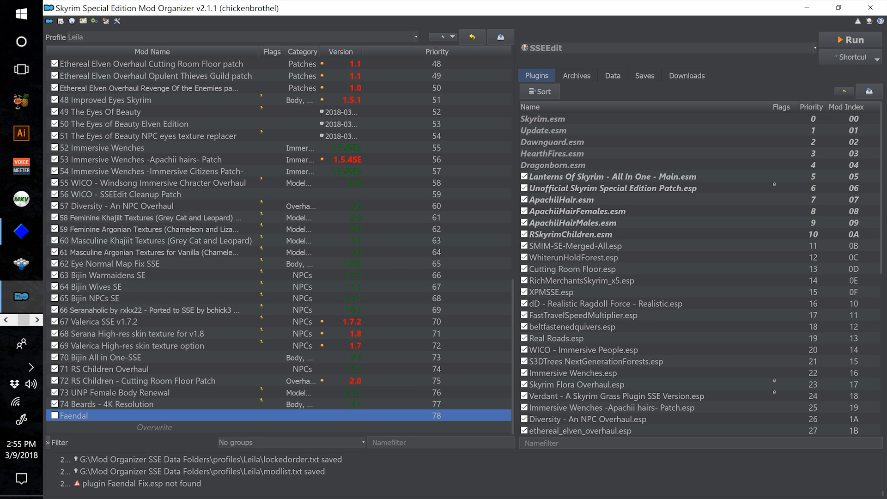
key("F2")
key("Home")
type("75")
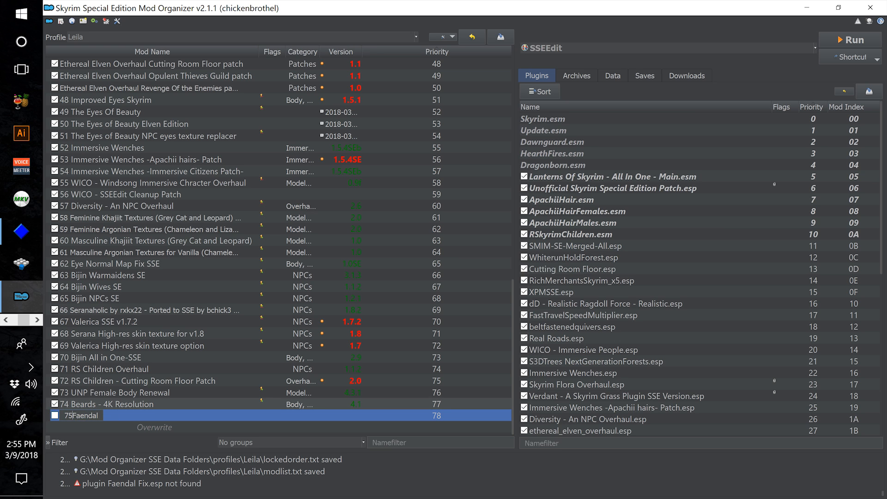
key("Return")
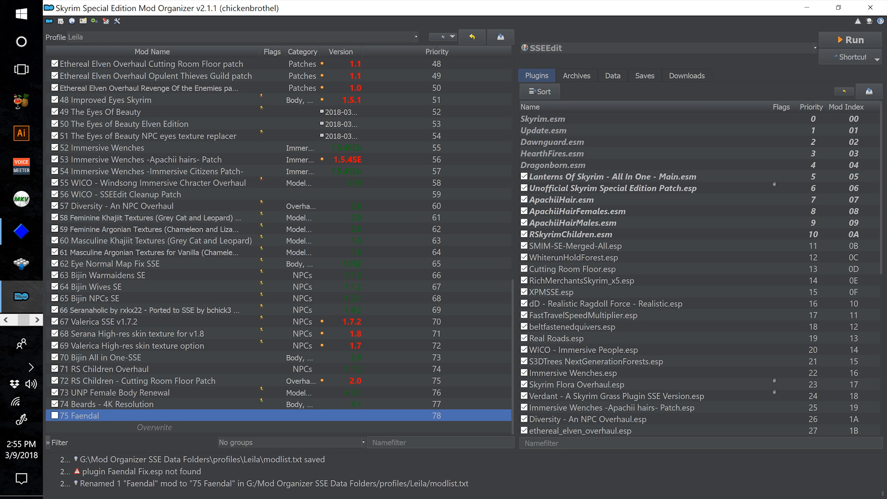
left_click(55, 415)
- Switch the executable from SSEEdit to the Skyrim Special Edition game entry
left_click(668, 48)
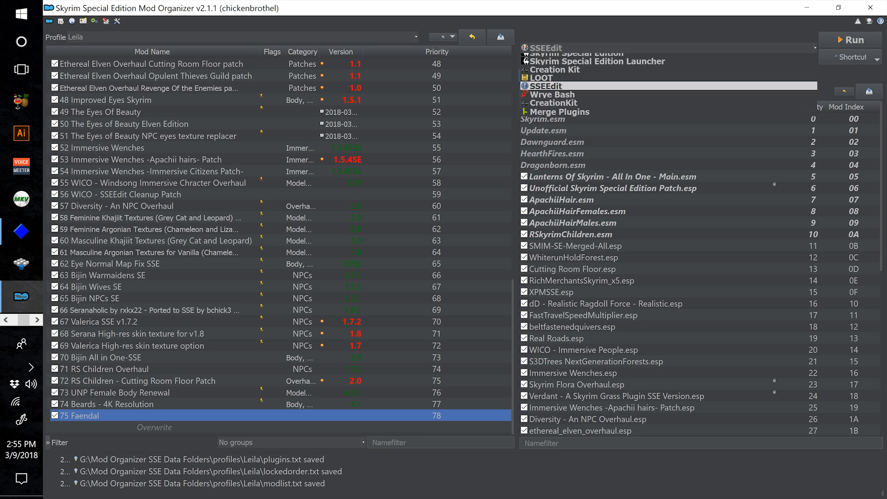
left_click(668, 66)
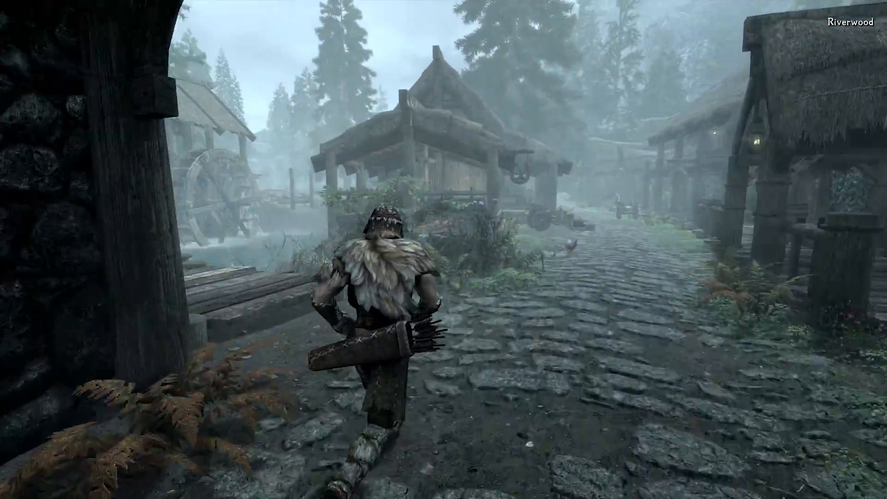
key("d")
key("w")
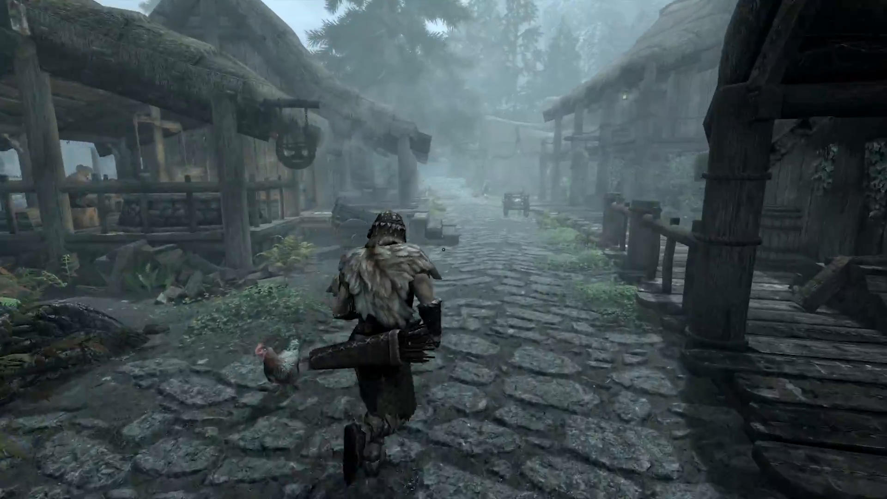
key("alt")
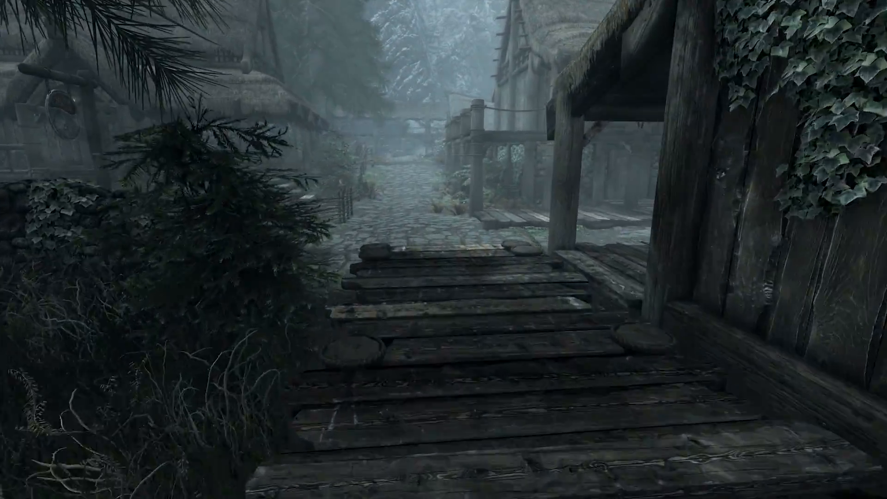
key("w")
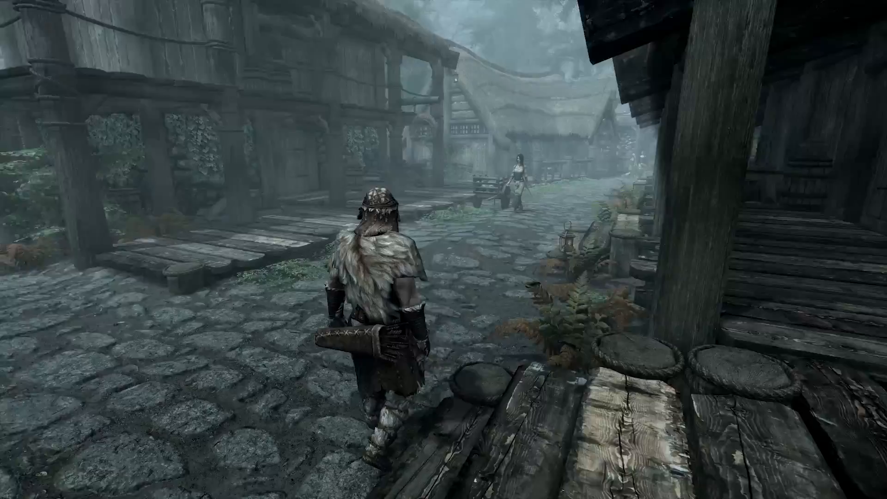
key("a")
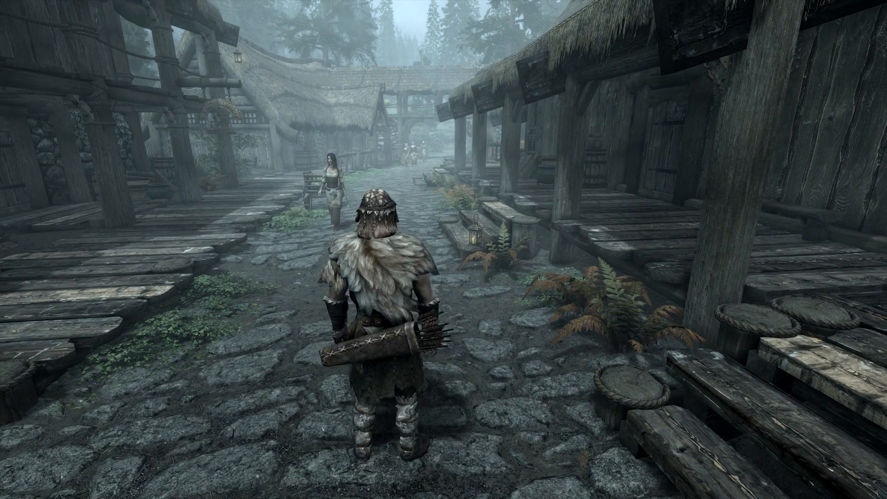
- Look up Serana with the console command help "serana" 0 and spawn her using player.placeatme 02002b6c
key("grave")
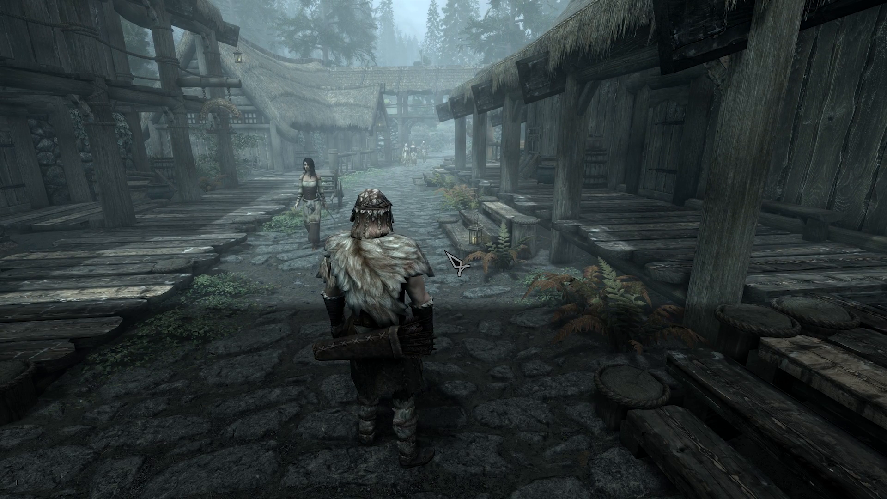
type("help \"serana\" 0")
key("Return")
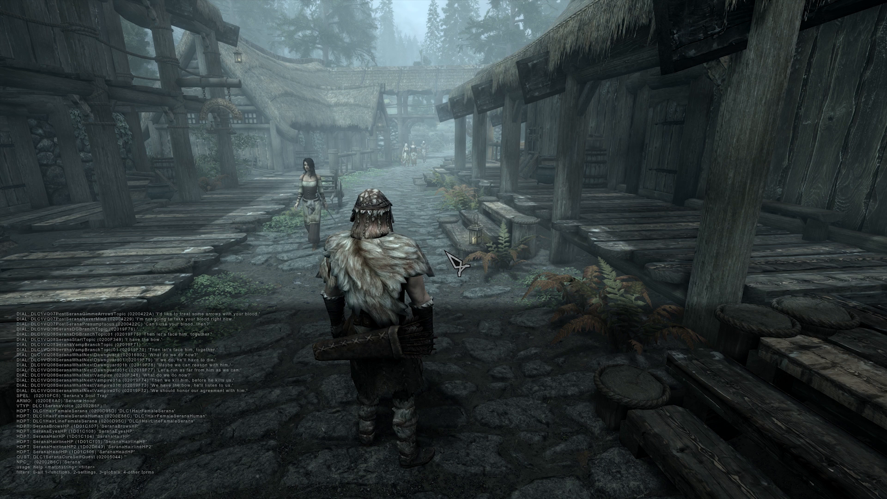
type("player.placeatme 02002b6c")
key("Return")
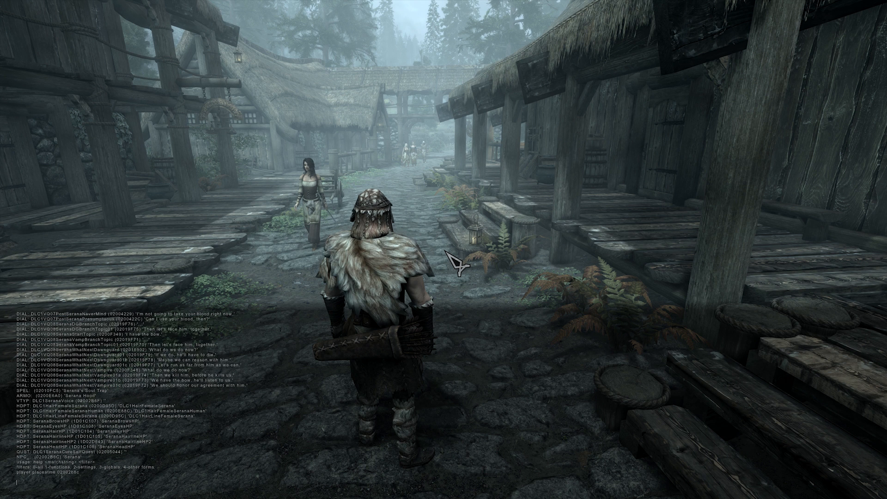
key("grave")
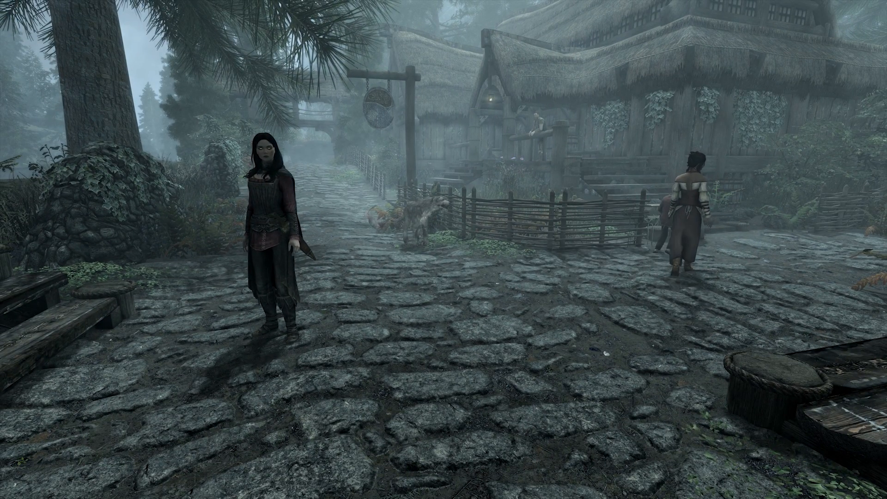
key("grave")
key("grave")
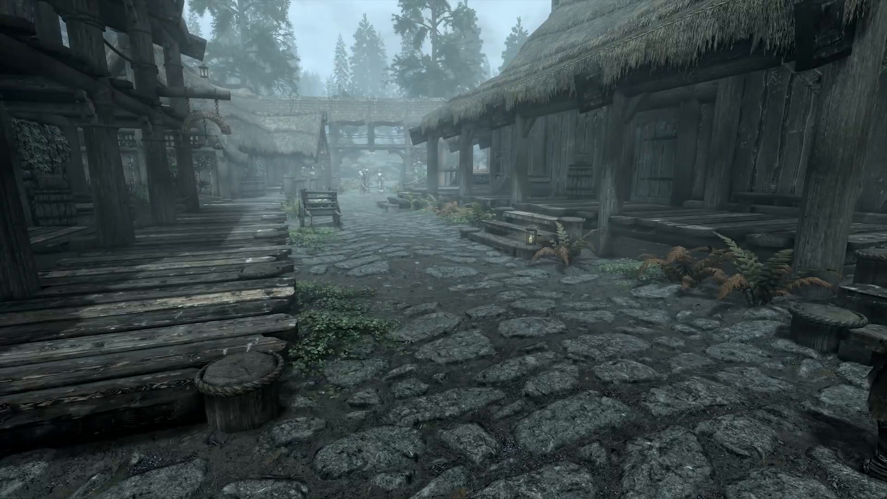
- Look up Valerica with the console command help "valerica" 0 and spawn her using player.placeatme 02003b8b
key("grave")
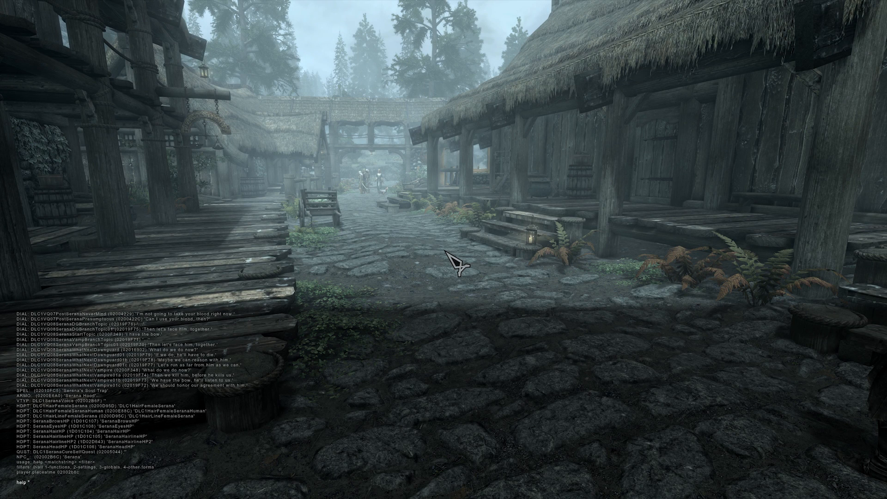
type("help \"valerica\" 0")
key("Return")
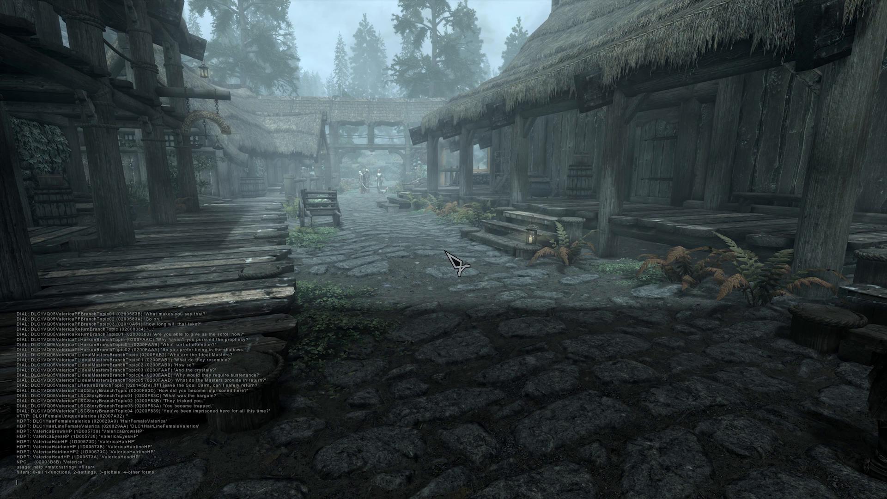
type("ply")
key("BackSpace")
type("er")
key("BackSpace")
key("BackSpace")
type("ayer.placeatme")
type("02003b8b")
key("Return")
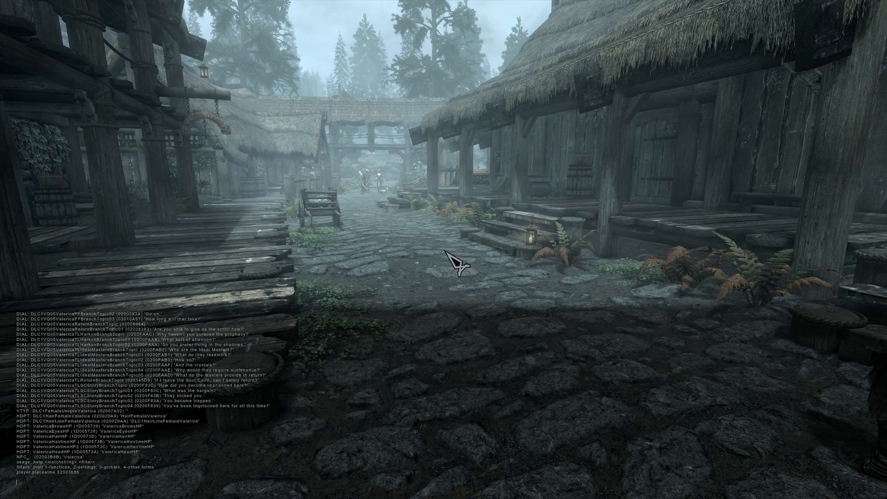
key("grave")
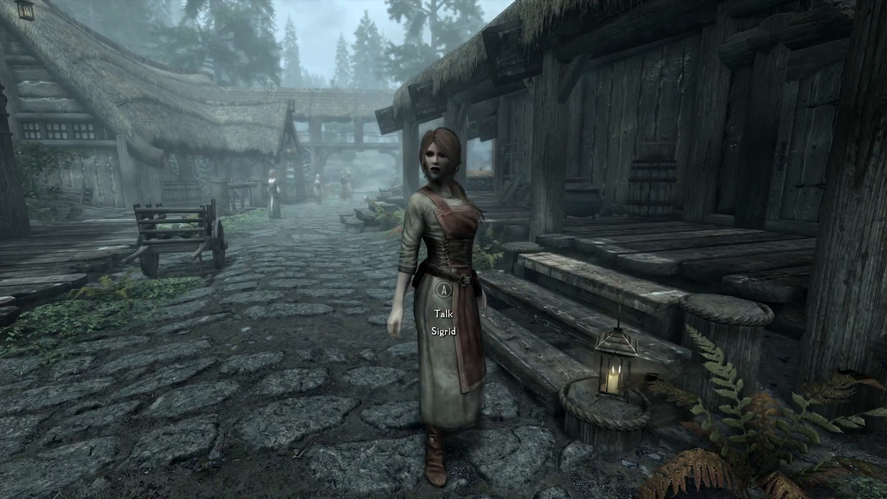
key("Tab")
key("Tab")
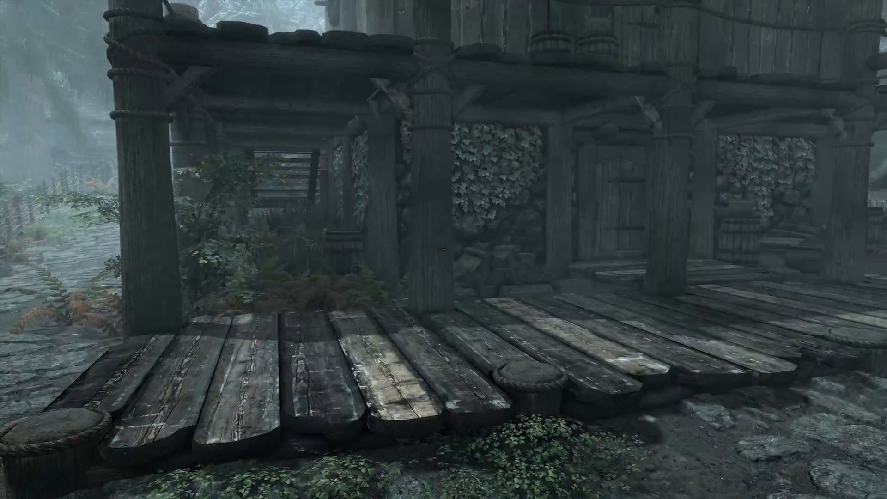